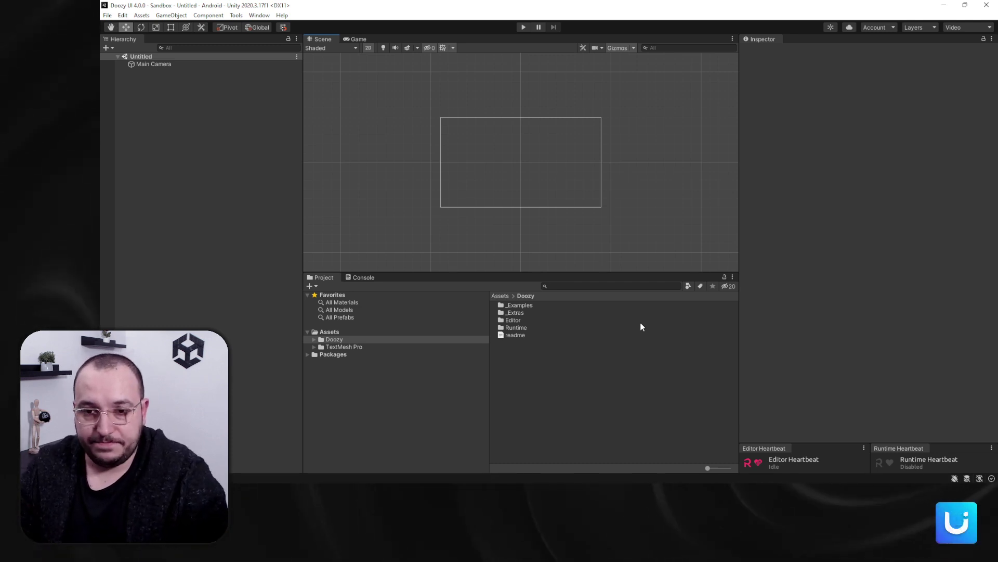
Step: Look over the Runtime, Editor and _Extras folders inside the project's Doozy assets folder
click(400, 339)
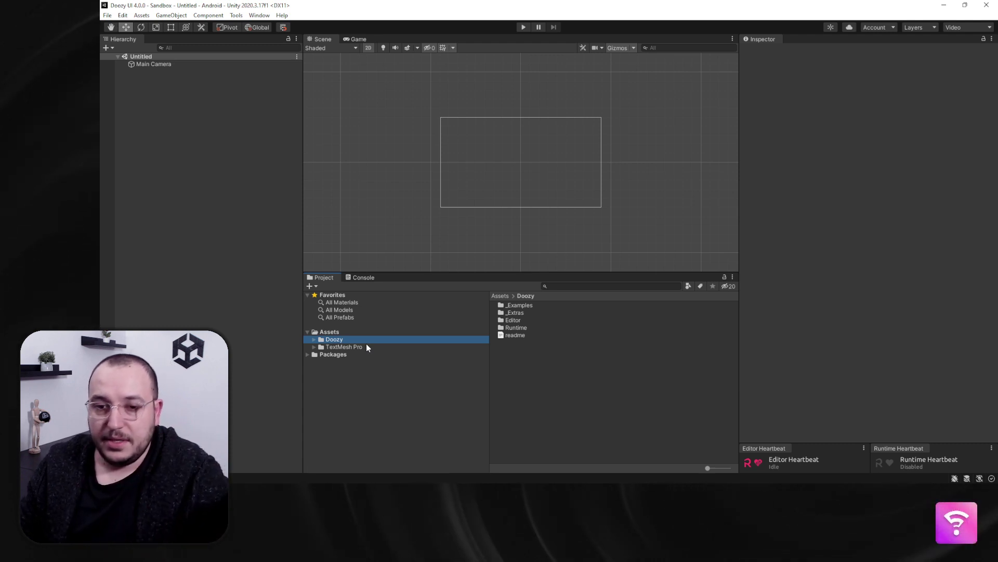
click(516, 328)
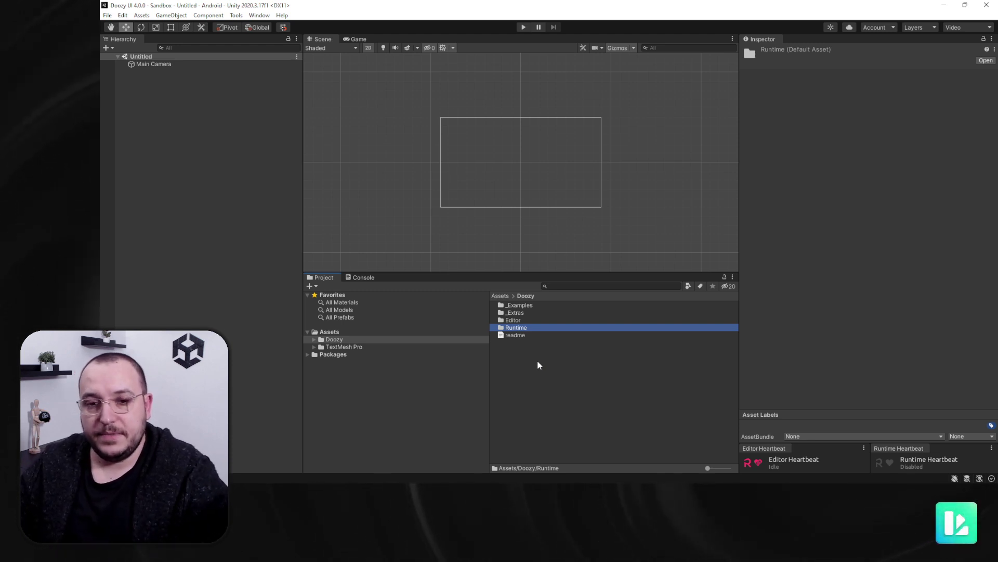
click(518, 320)
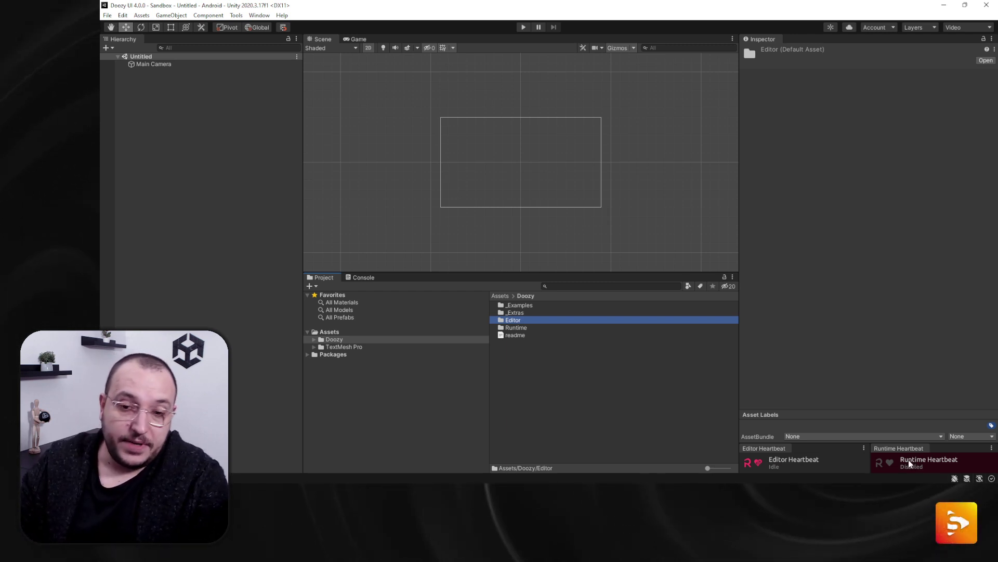
click(517, 313)
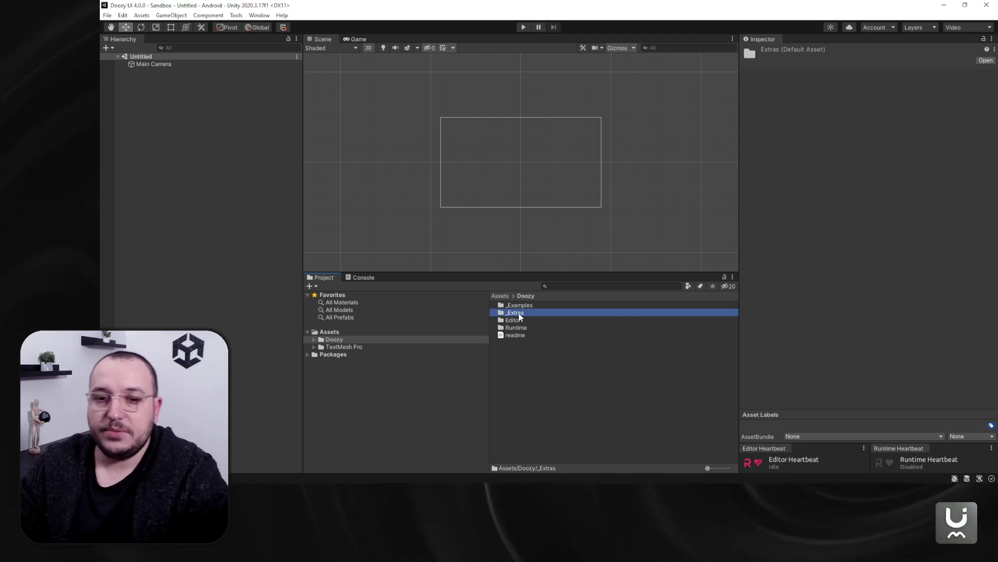
Step: Browse the Scrollbars and Buttons prefabs under Doozy/_Extras/_Prefabs/Components
double_click(519, 312)
double_click(519, 313)
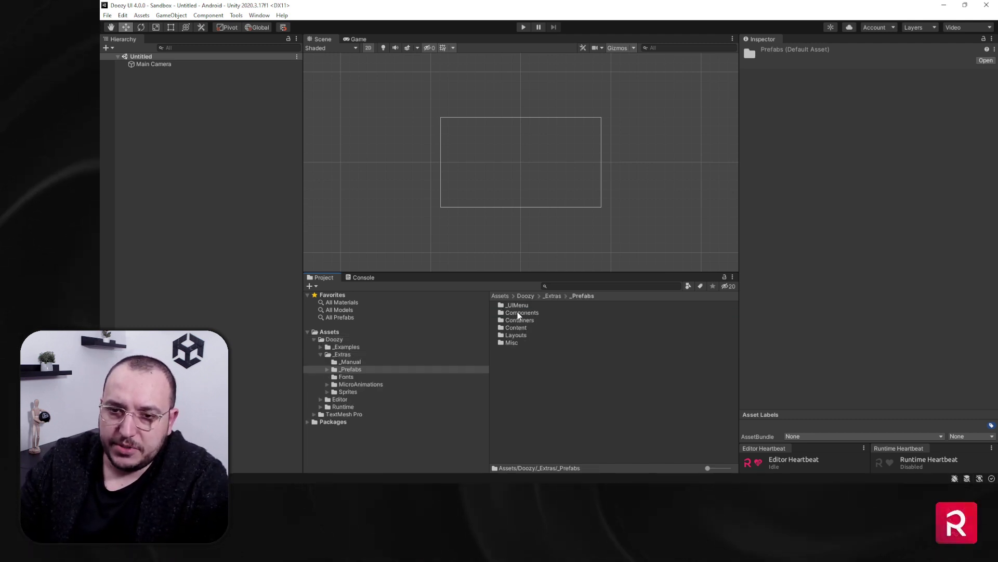
click(519, 313)
double_click(520, 313)
click(520, 313)
double_click(519, 312)
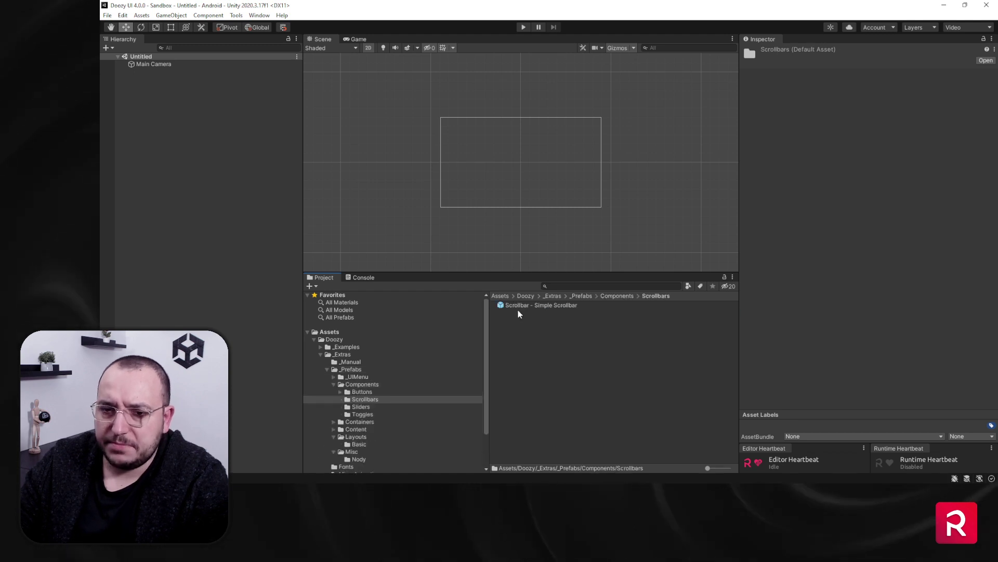
click(382, 392)
scroll(540, 372, down, 10)
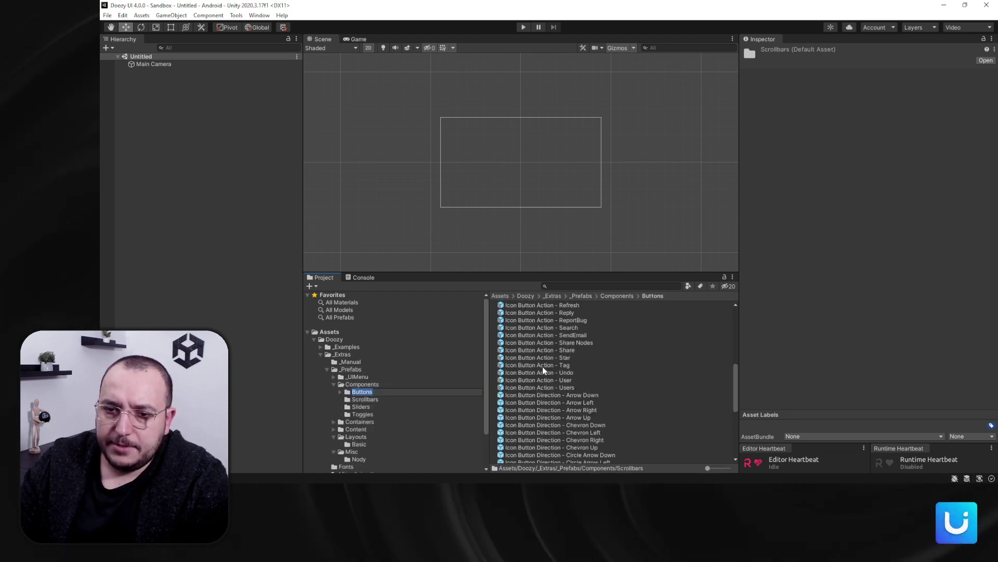
Step: View the _UIMenu prefab items, collapse the _Extras folder, and show the contents of Doozy's _Examples folder
click(355, 385)
click(347, 378)
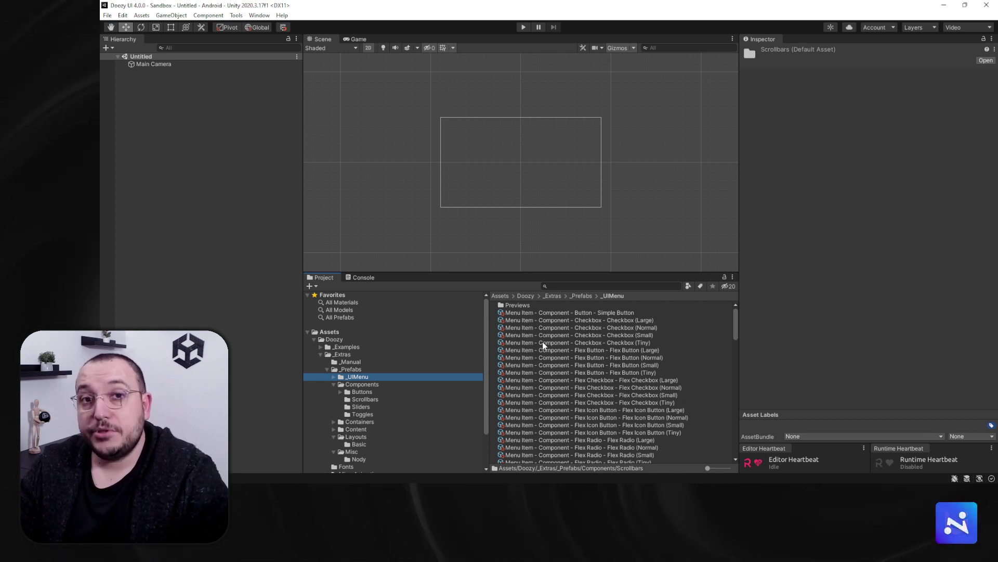
click(334, 385)
click(327, 369)
click(321, 354)
click(338, 340)
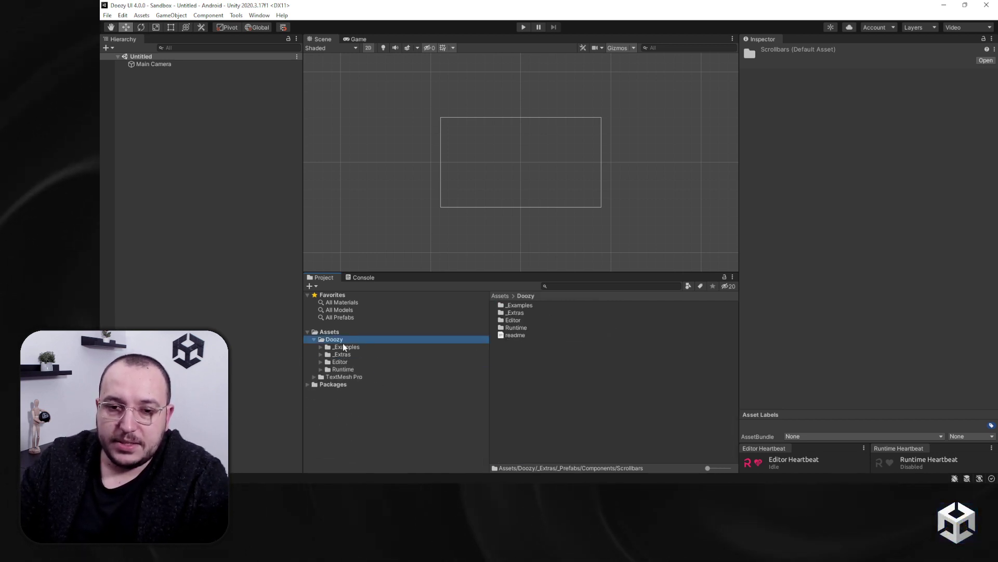
click(345, 346)
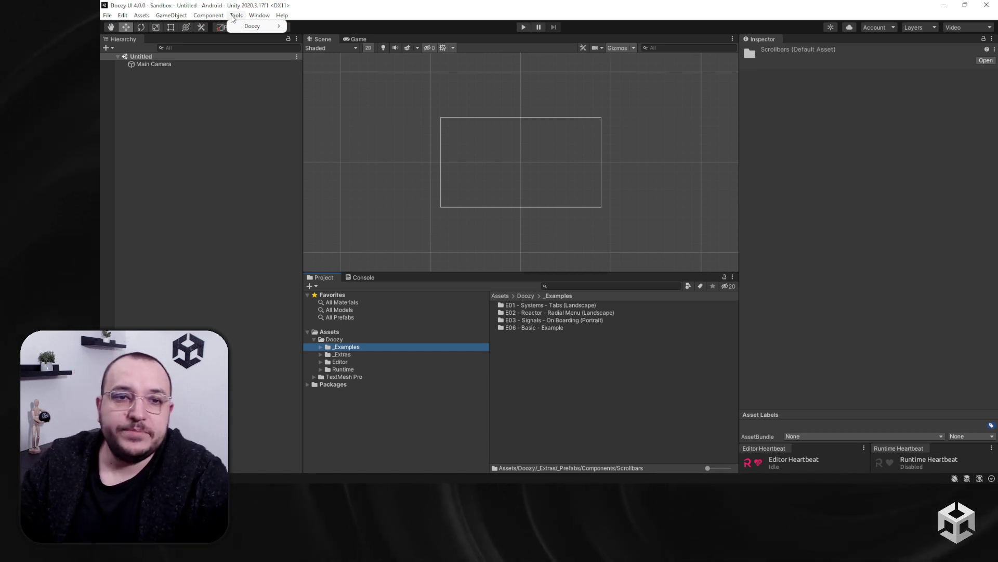
Step: Open Doozy's UI Menu window and place it over the scene view
mouse_move(258, 26)
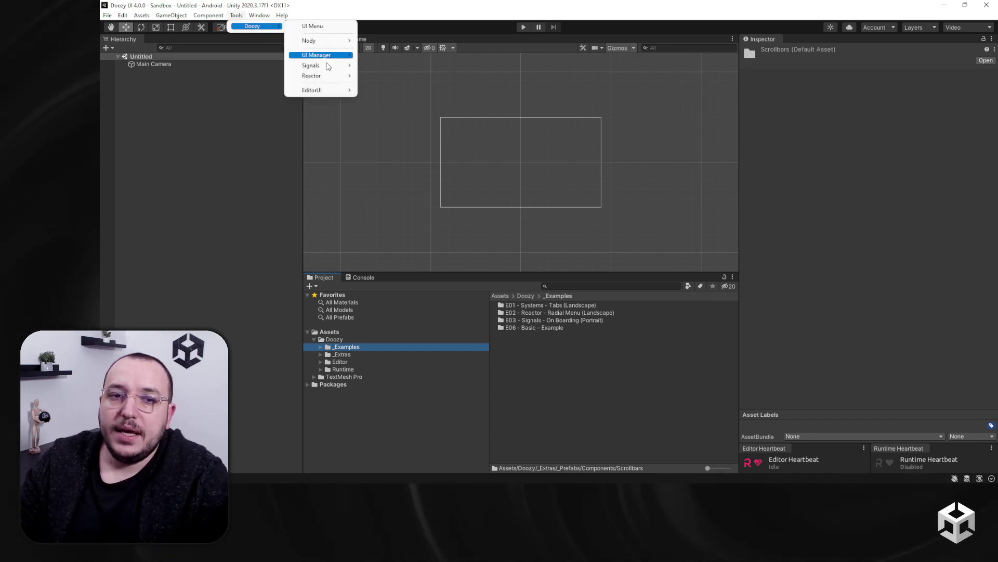
click(324, 28)
drag(556, 113, 387, 86)
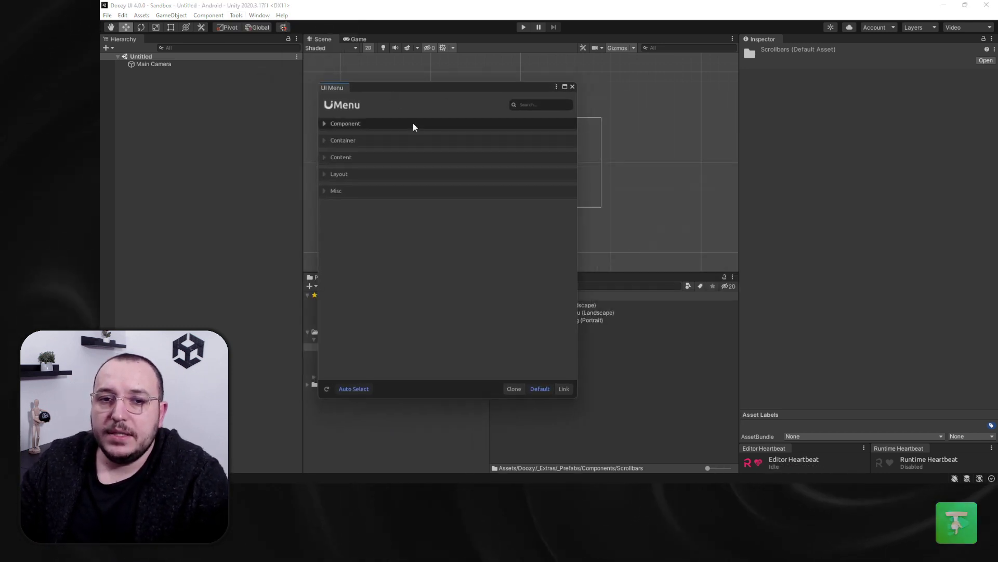
Step: Preview the Checkbox and Flex Checkbox groups in the UI Menu's Component category, and reposition the window
click(412, 123)
click(384, 150)
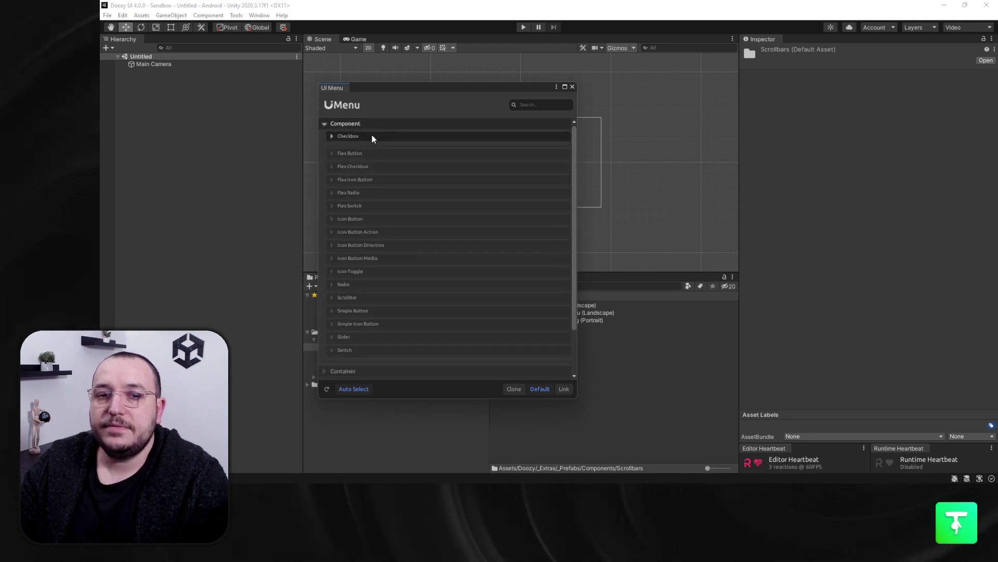
click(372, 136)
click(372, 137)
click(376, 164)
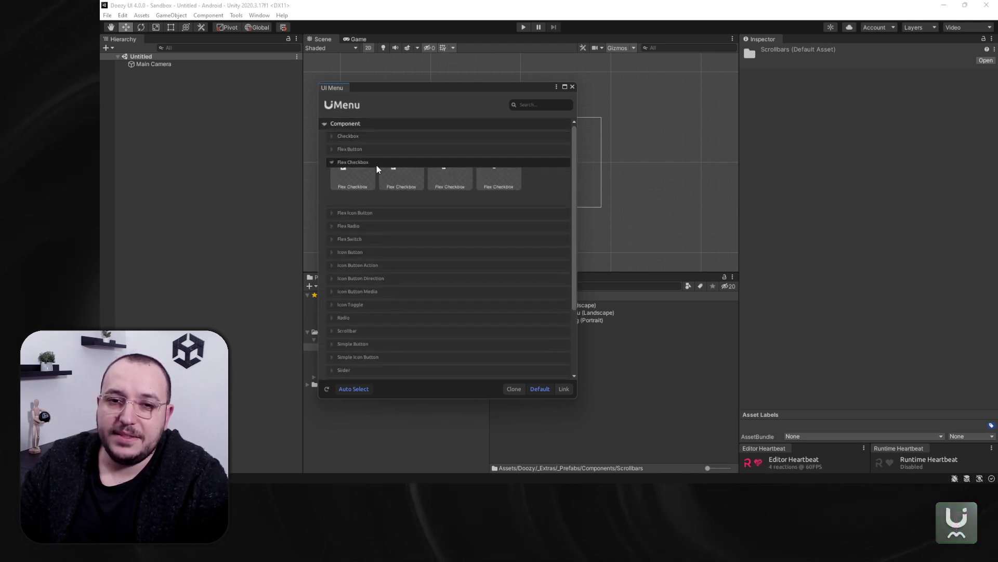
click(377, 165)
drag(377, 91, 437, 94)
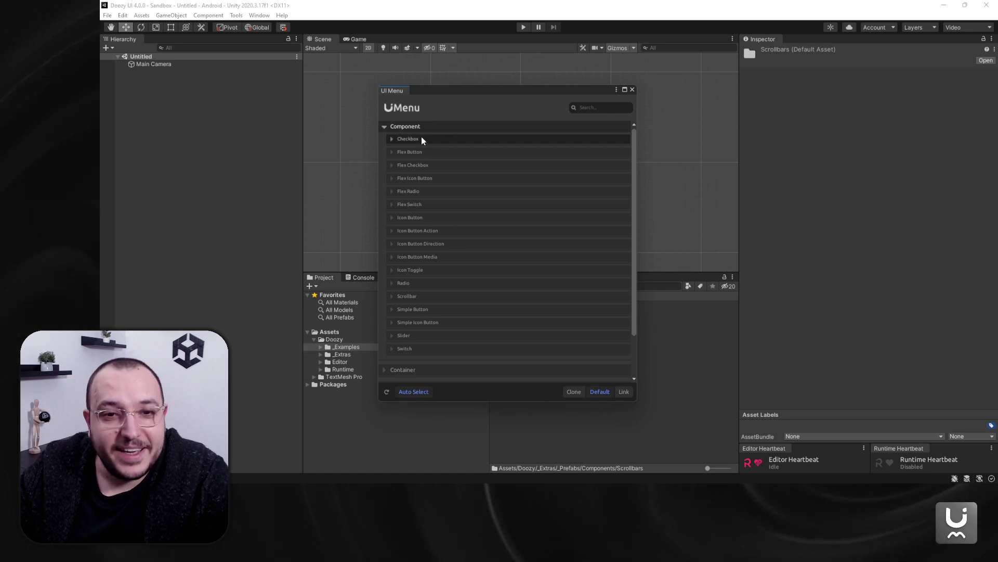
Step: Look into the UI Menu's Container category and the Flex Radio, Flex Icon Button and Flex Checkbox groups under Component
click(416, 127)
click(421, 145)
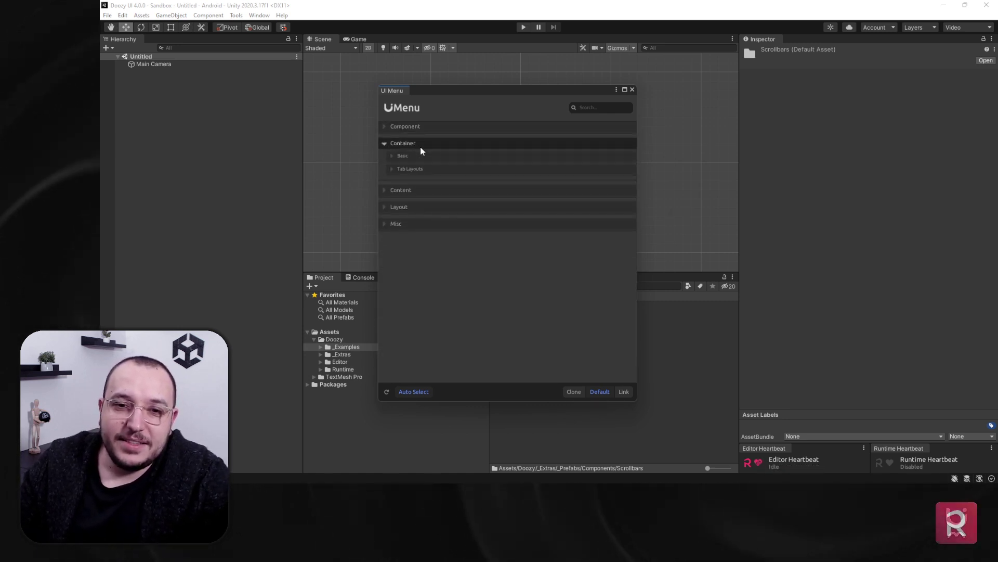
click(416, 129)
click(451, 179)
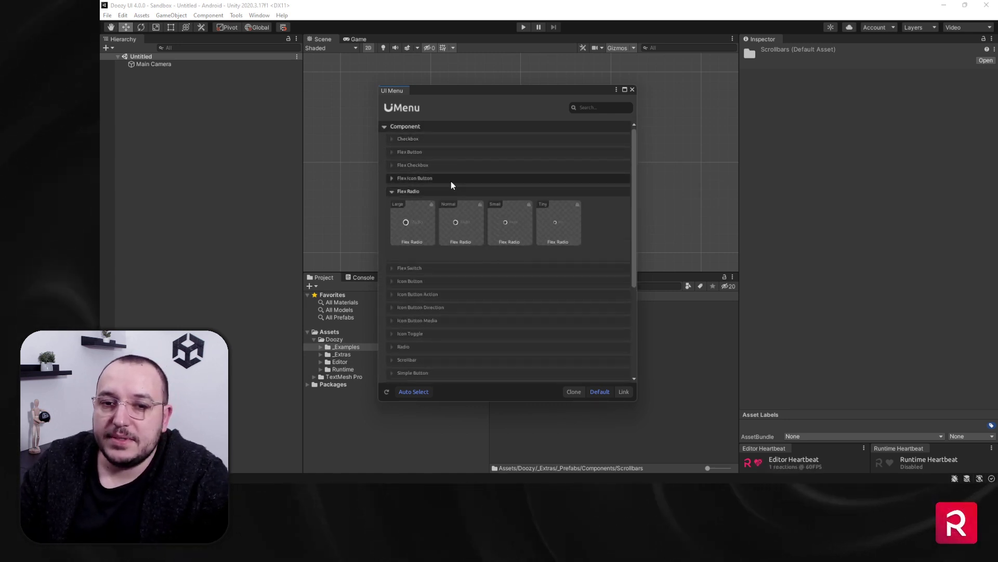
click(443, 165)
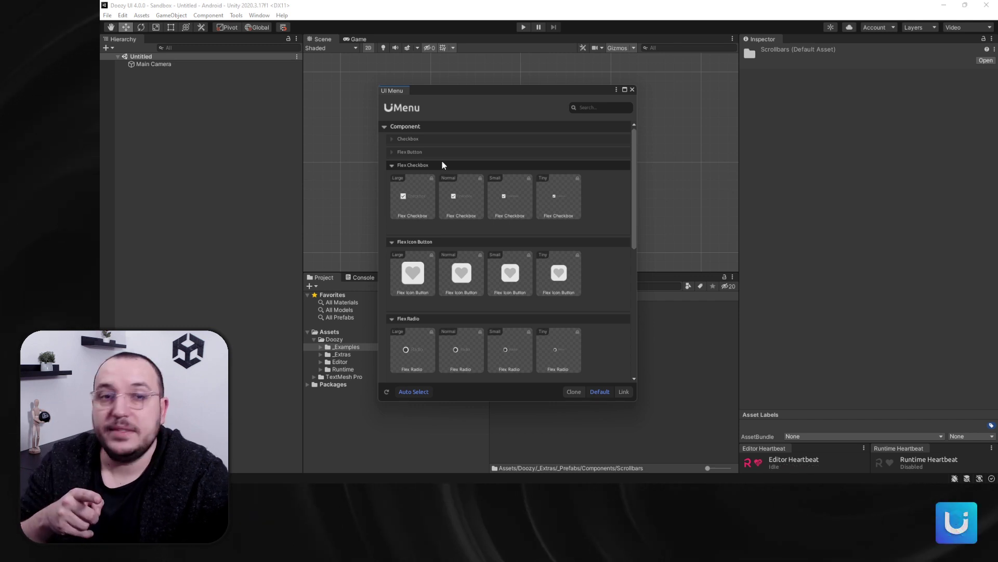
Step: Add a large Flex Icon Button to the scene and inspect the created objects in the hierarchy and scene view
click(412, 275)
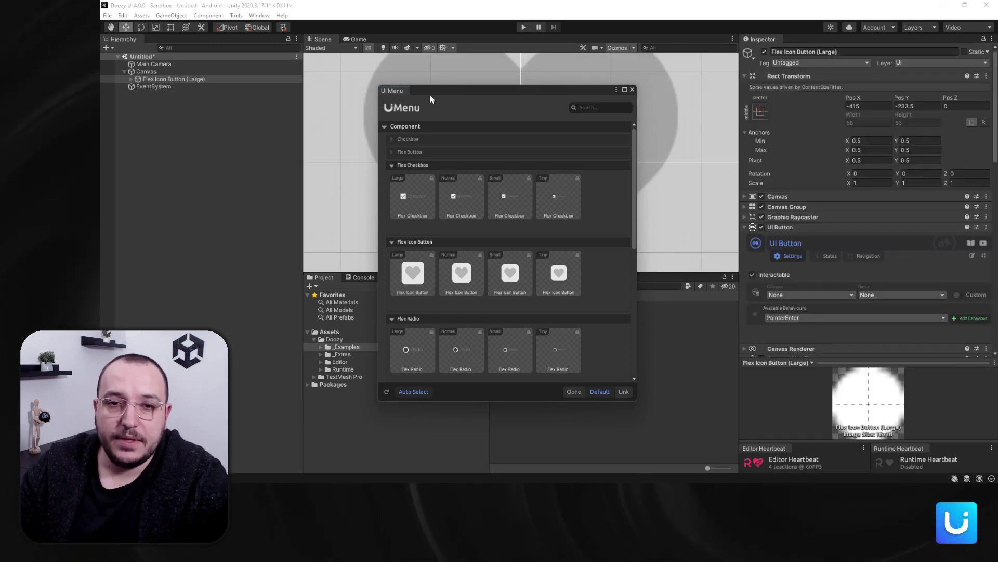
drag(430, 93, 758, 161)
scroll(507, 148, down, 2)
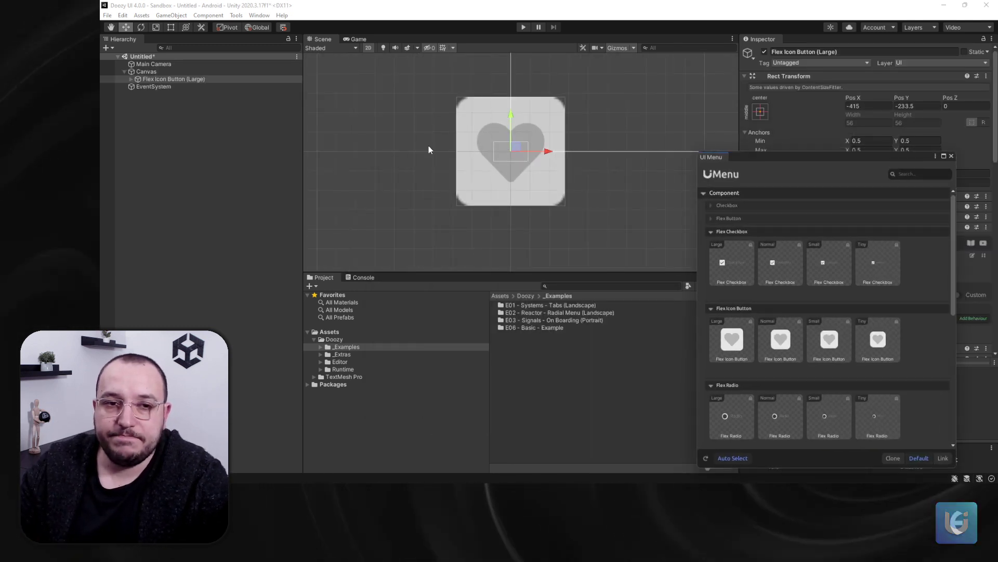
click(156, 72)
click(162, 79)
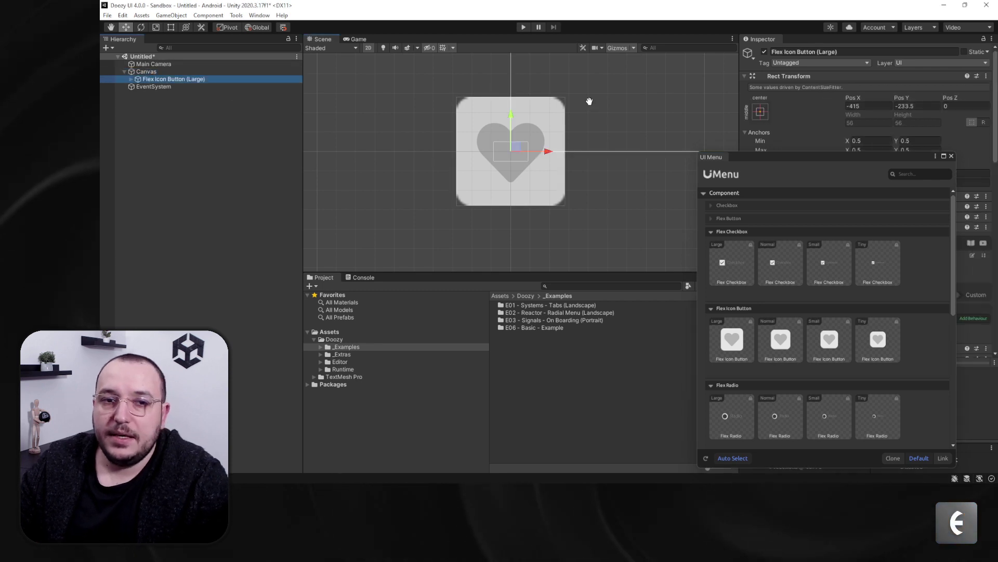
middle_drag(588, 100, 482, 169)
scroll(481, 170, down, 1)
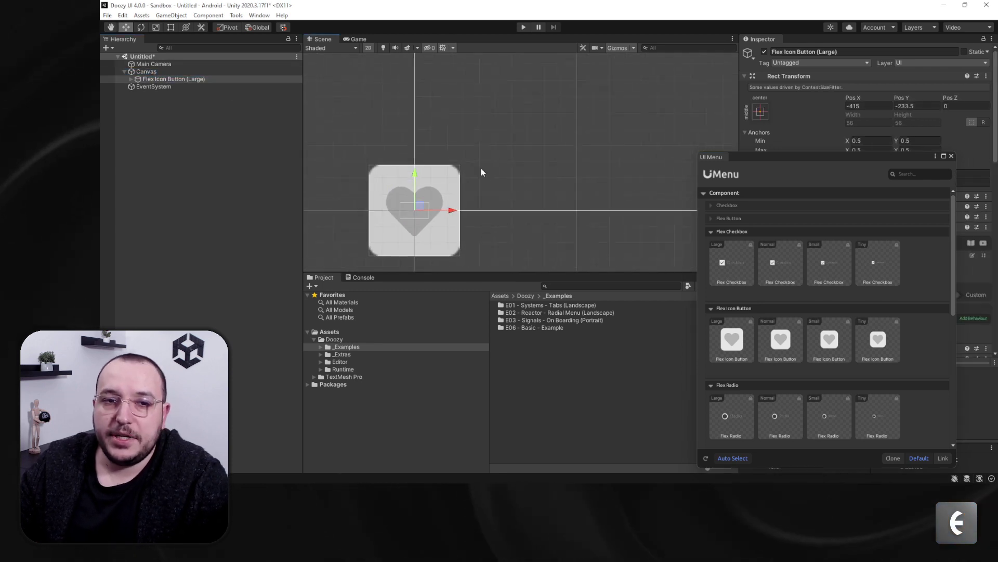
click(167, 87)
Step: Collapse the open Flex groups and the Component and Container categories in the UI Menu
drag(806, 169, 496, 107)
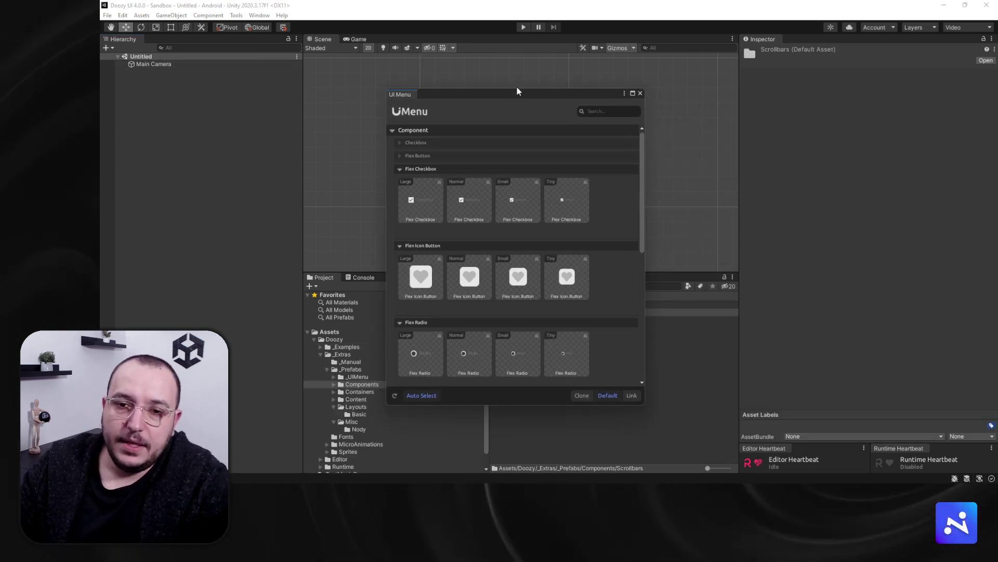
click(463, 169)
click(422, 183)
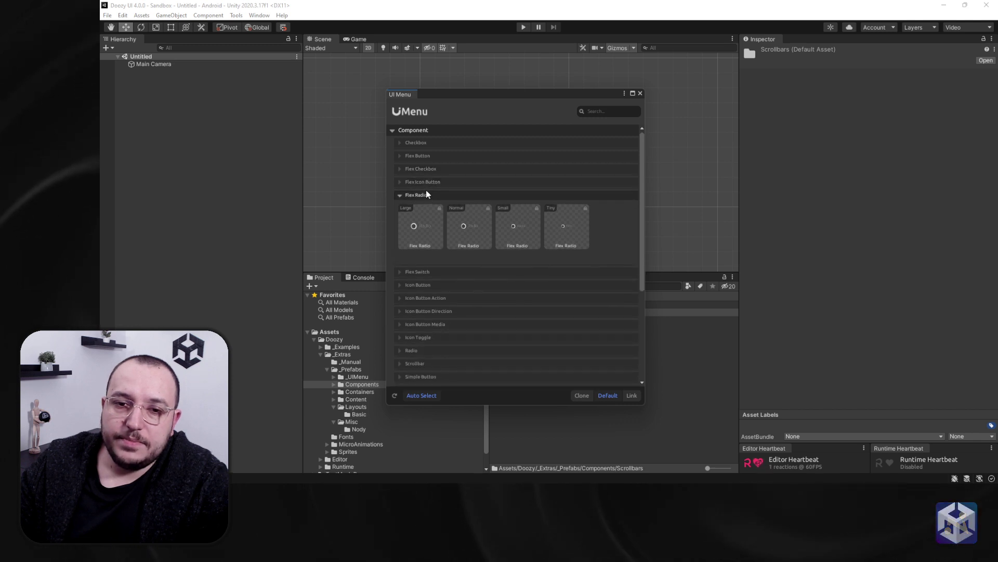
click(428, 196)
click(431, 130)
click(431, 132)
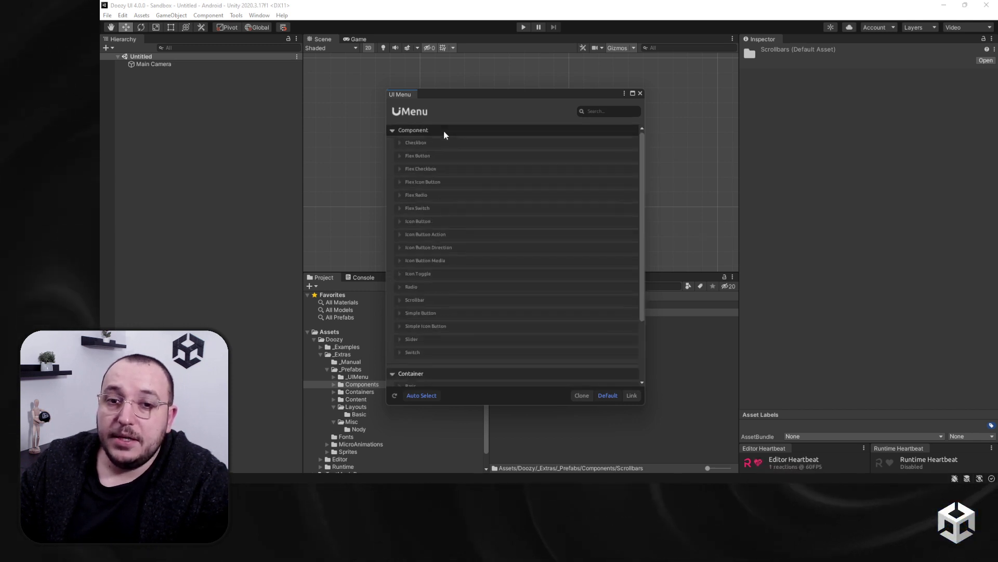
click(427, 132)
click(429, 147)
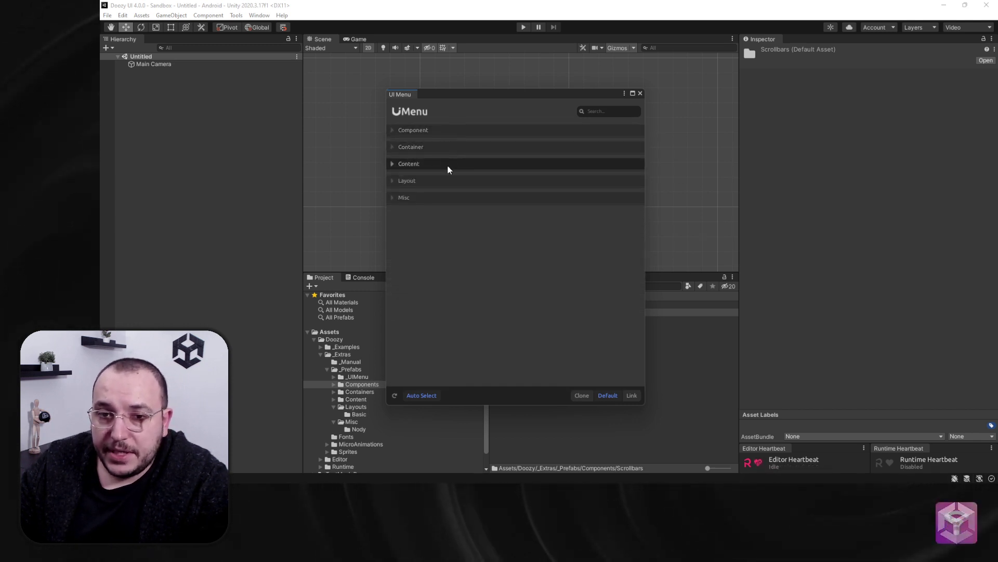
Step: Expand the Misc, Layout, Content and Container categories in the UI Menu
click(446, 197)
click(442, 180)
click(439, 164)
click(435, 148)
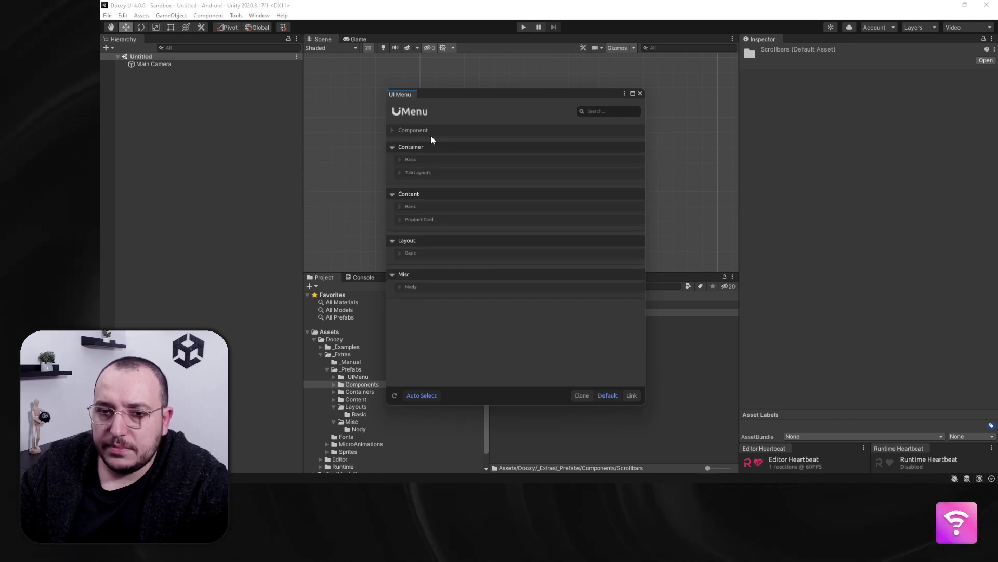
Step: Preview the Flex Switch and Flex Radio groups under the Component category, and collapse that category again
click(430, 132)
click(453, 208)
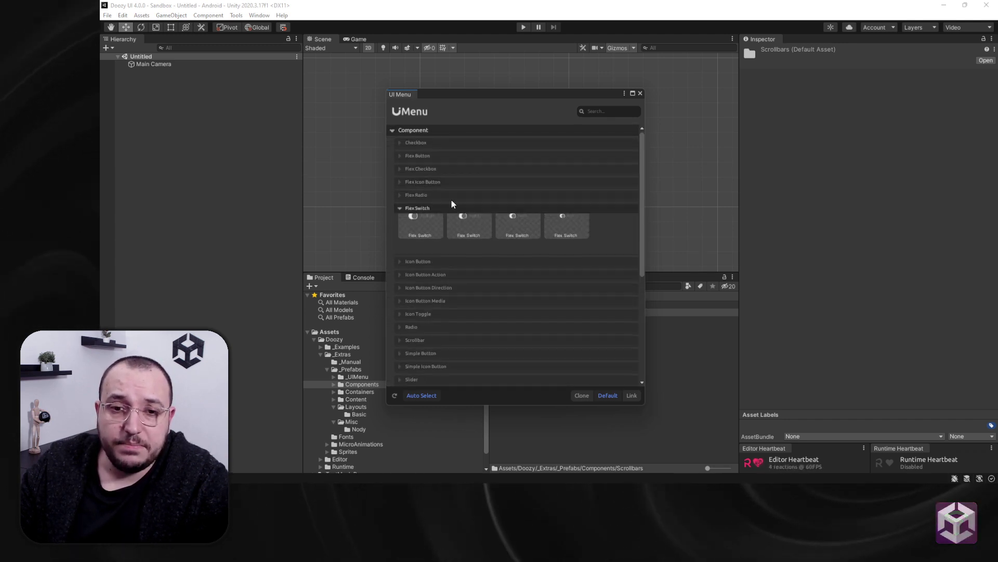
click(449, 195)
click(446, 195)
click(445, 208)
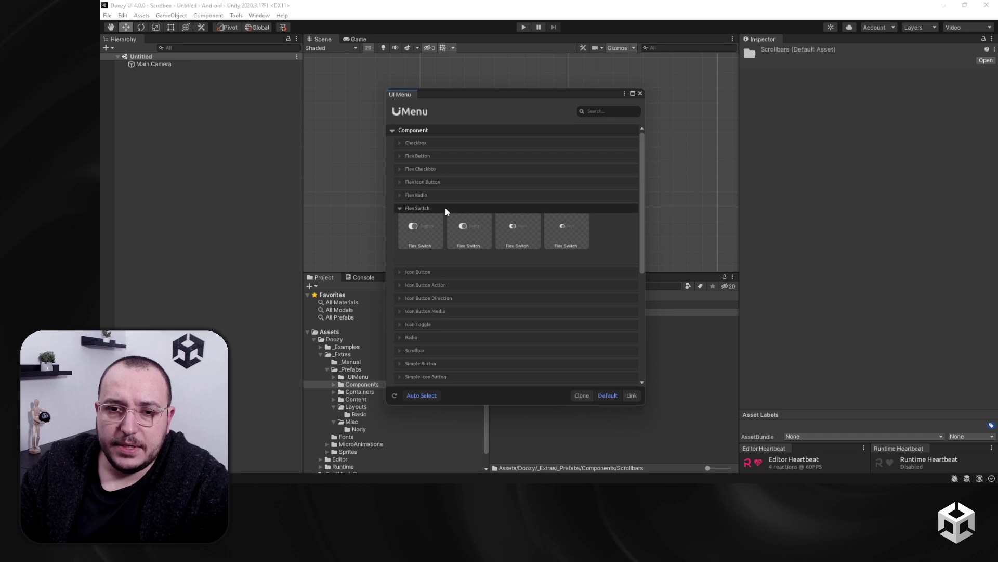
click(454, 128)
Step: Move the UI Menu window aside and explore the hierarchy's Doozy creation options for Component and for Container's Basic group
drag(442, 98, 680, 76)
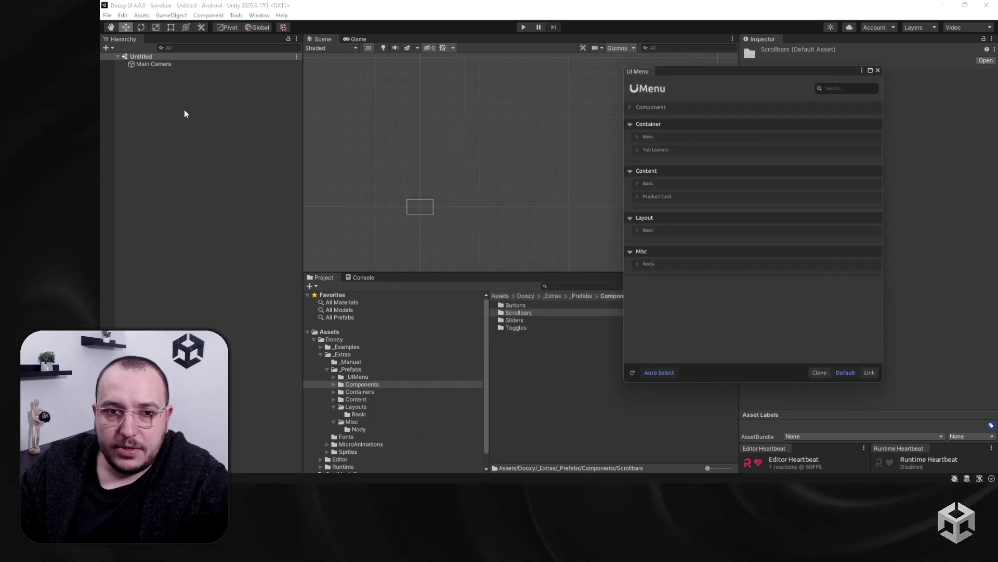
right_click(161, 110)
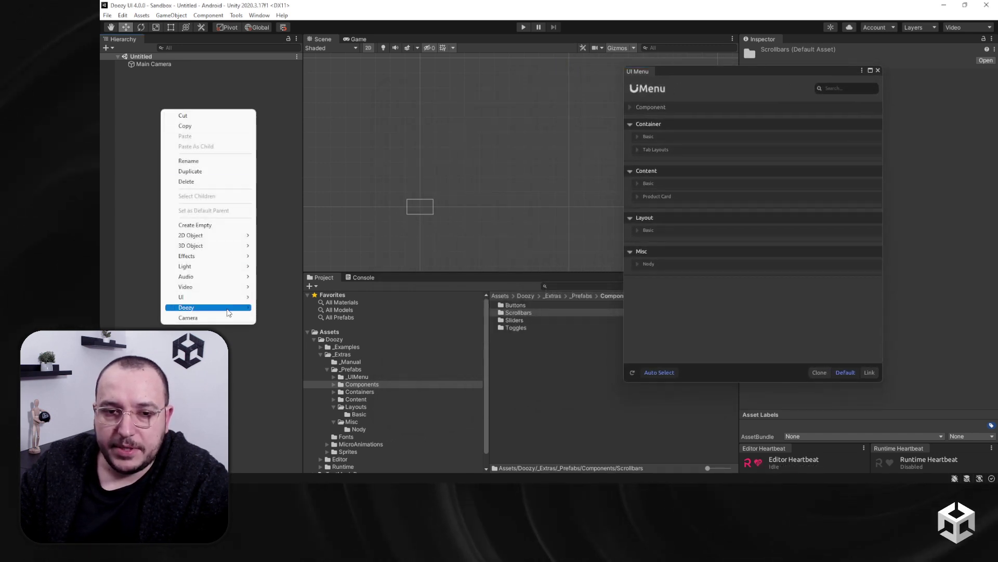
mouse_move(229, 309)
mouse_move(291, 307)
mouse_move(377, 339)
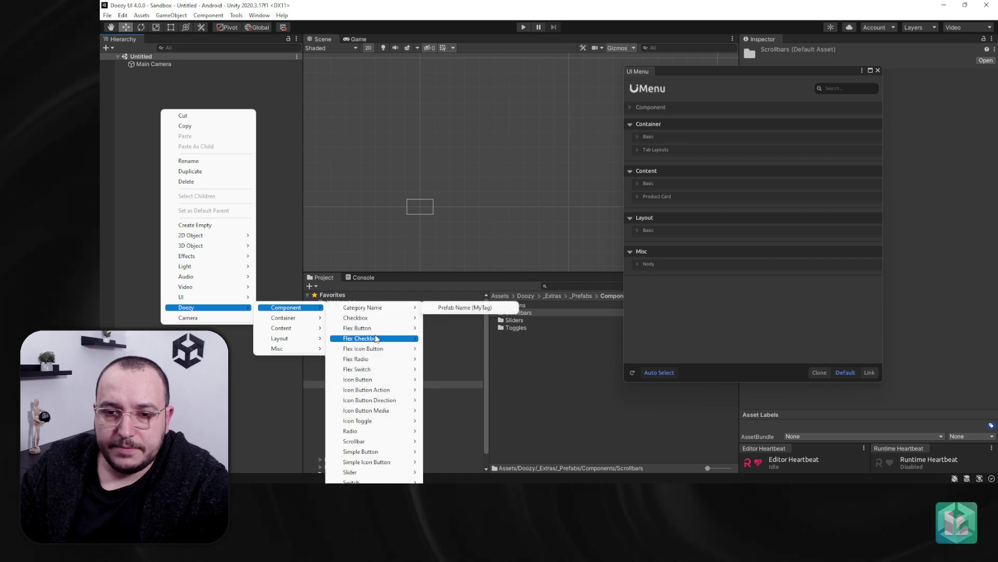
mouse_move(321, 318)
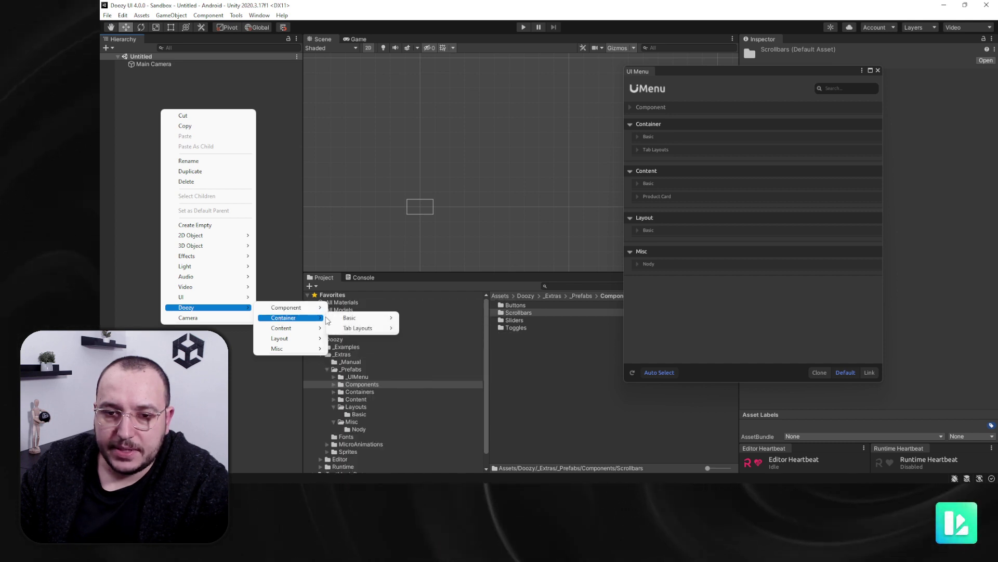
mouse_move(356, 320)
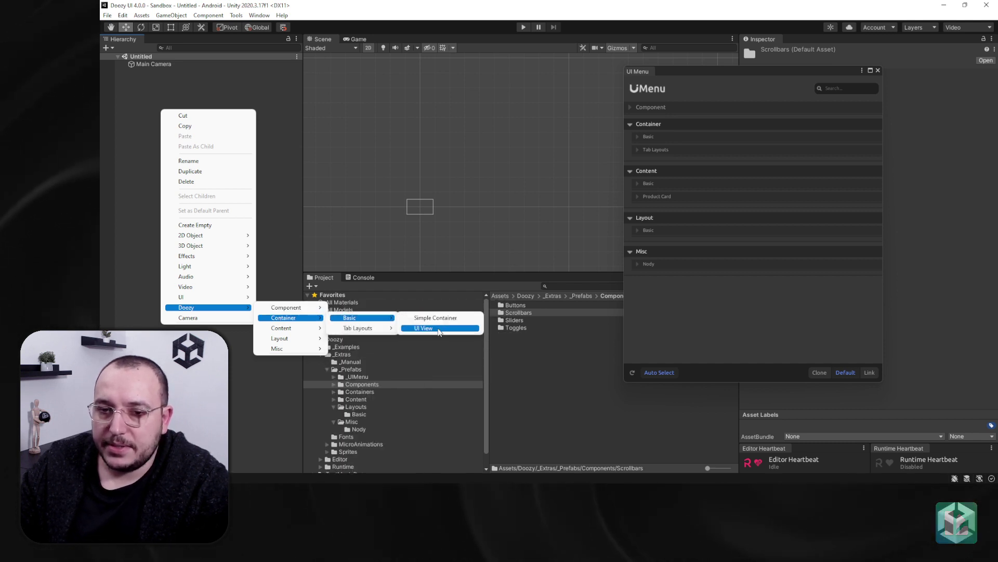
Step: Expand Container's Basic group in the UI Menu and compare it with the hierarchy's Doozy creation options for Container
click(676, 136)
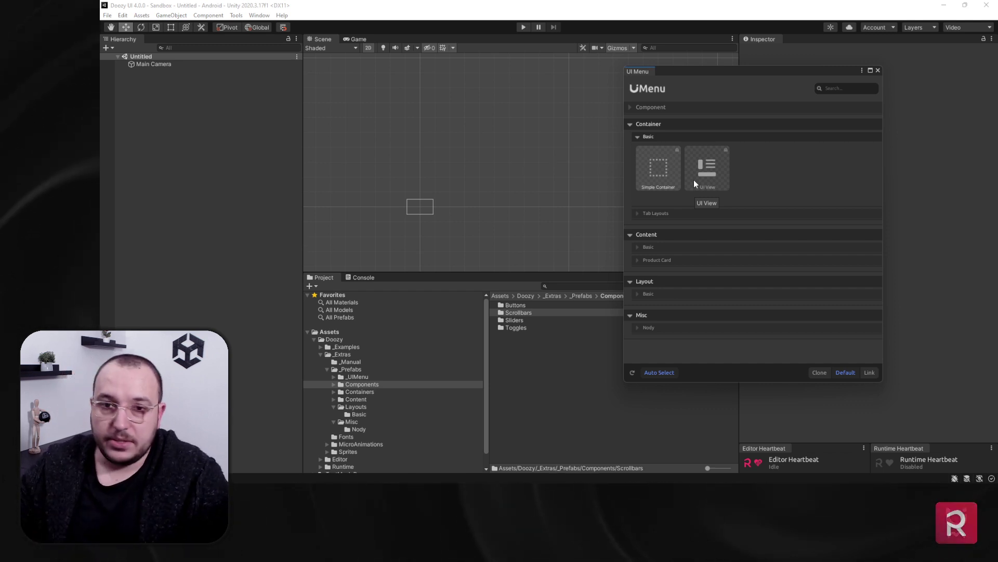
right_click(169, 174)
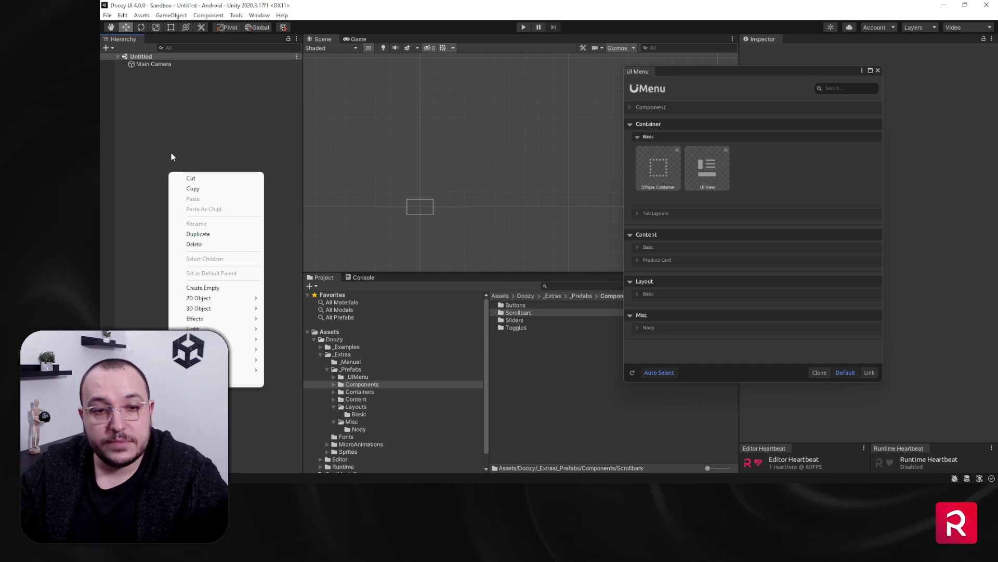
right_click(188, 103)
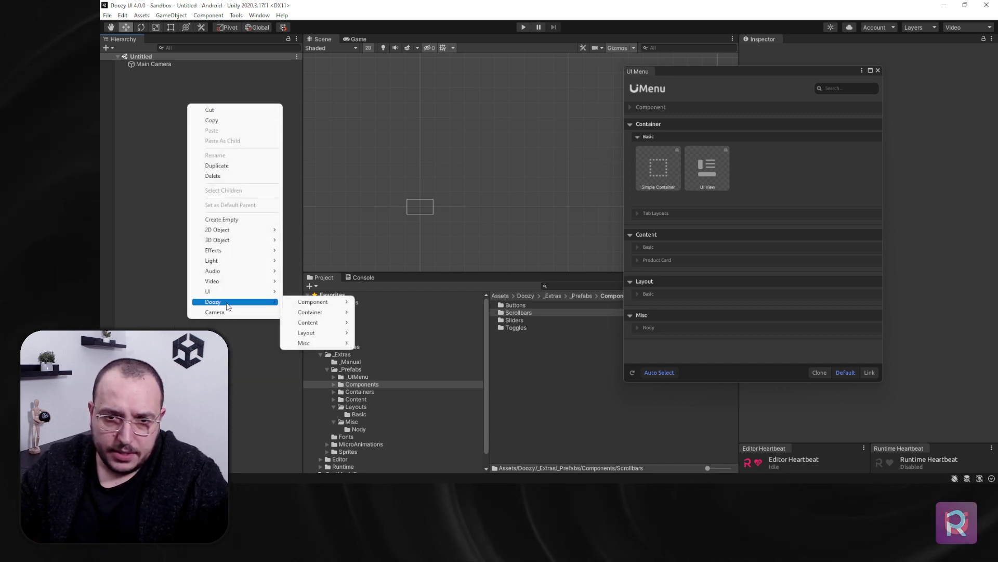
mouse_move(314, 313)
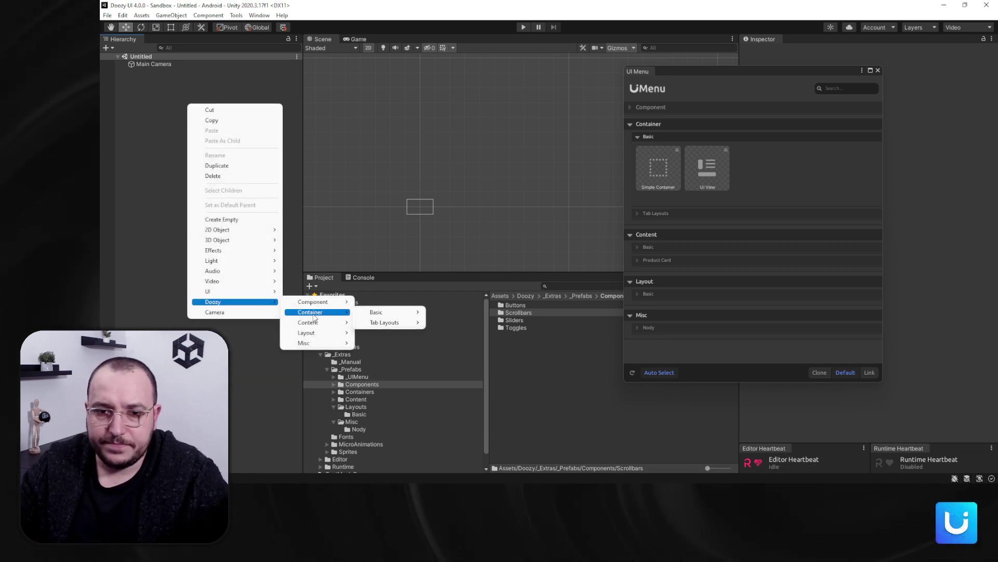
click(156, 137)
Step: Dock the UI Menu beside the Inspector and collapse its Container, Content, Layout and Misc categories
drag(632, 73, 767, 60)
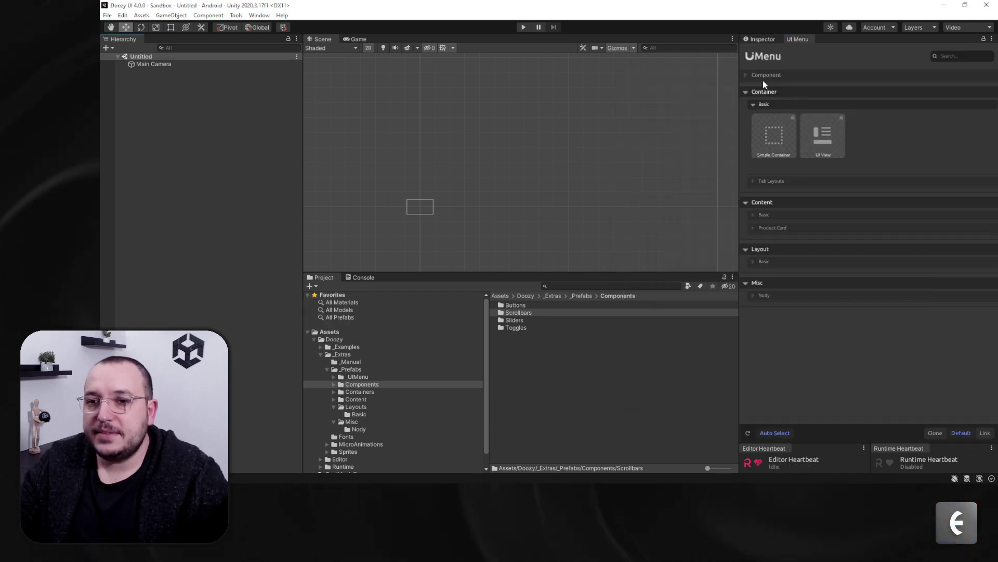
click(769, 92)
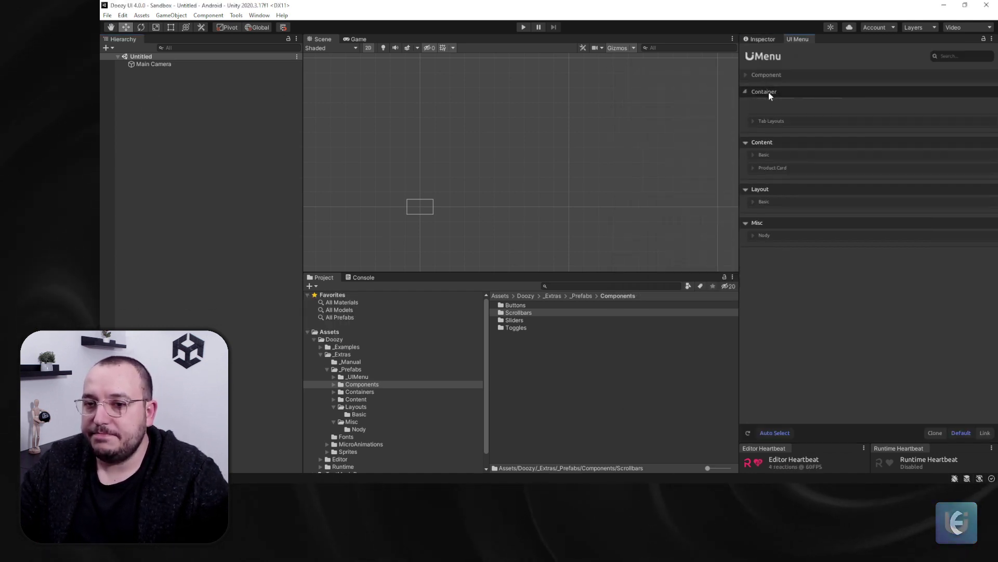
click(793, 108)
click(779, 125)
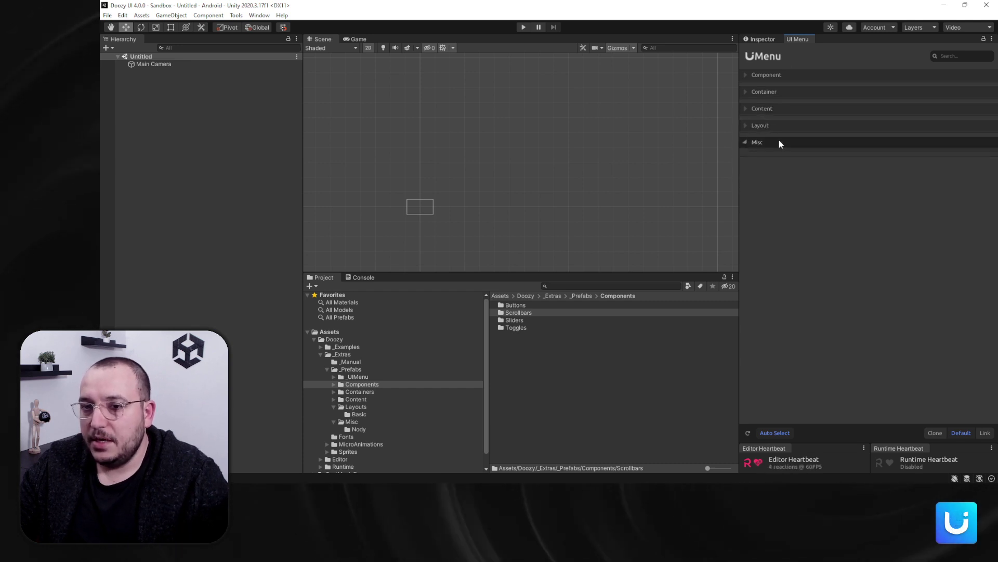
click(779, 141)
Step: Search the UI Menu for "LEFT" and add the Arrow Left prefab to the scene
click(957, 56)
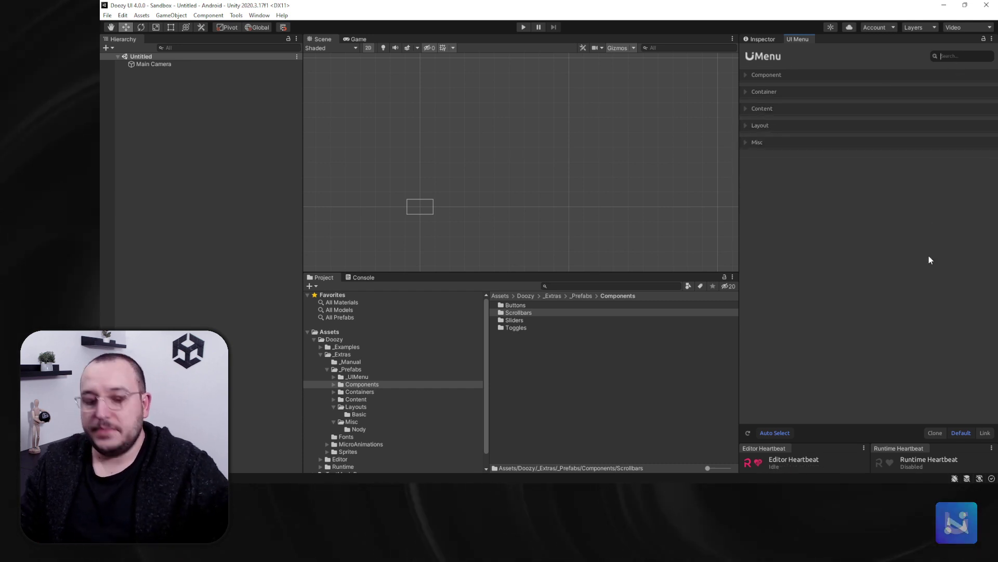
text(LEFT)
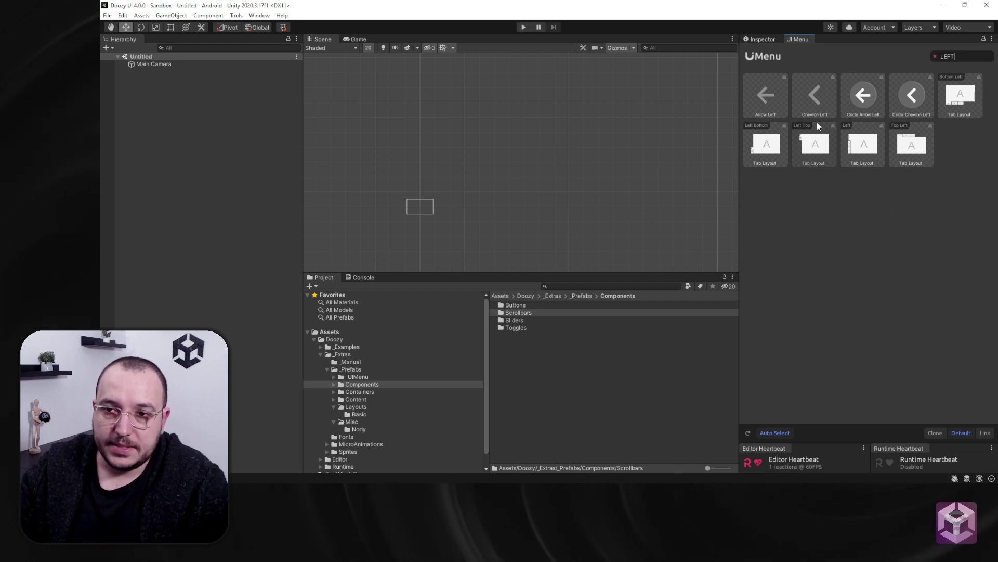
click(767, 102)
scroll(505, 159, up, 1)
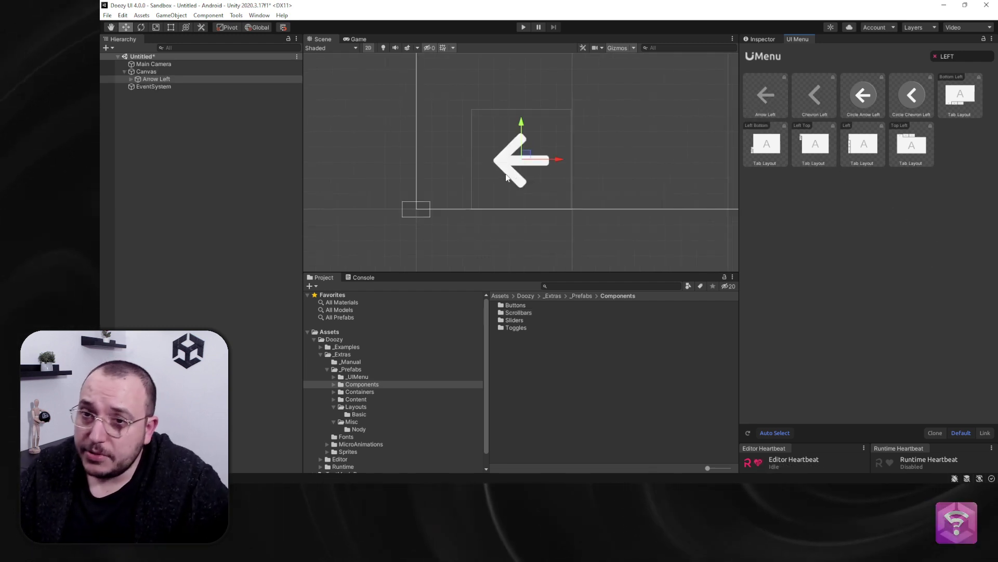
Step: Undo adding the Arrow Left prefab and clear the UI Menu search
key(ctrl+z)
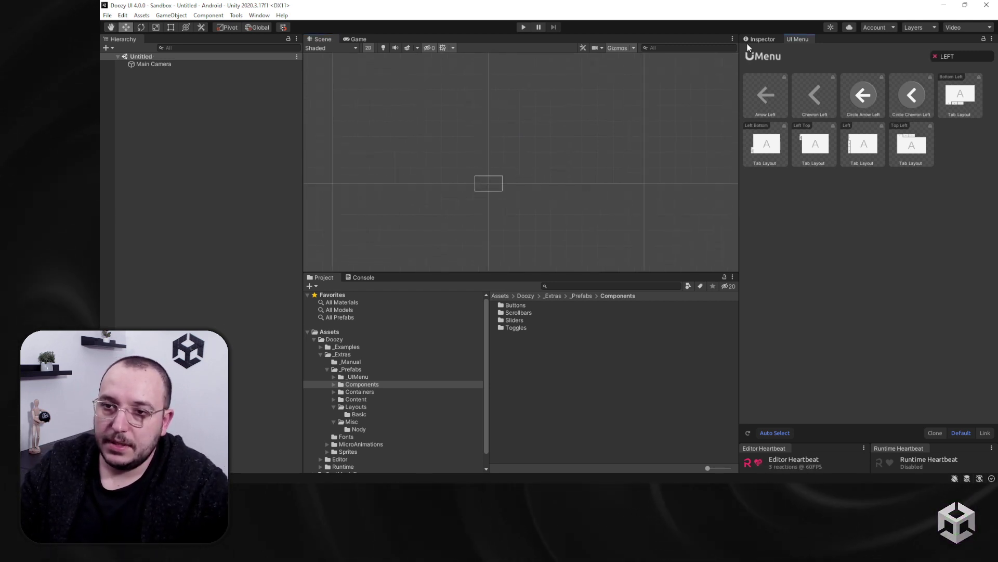
click(934, 56)
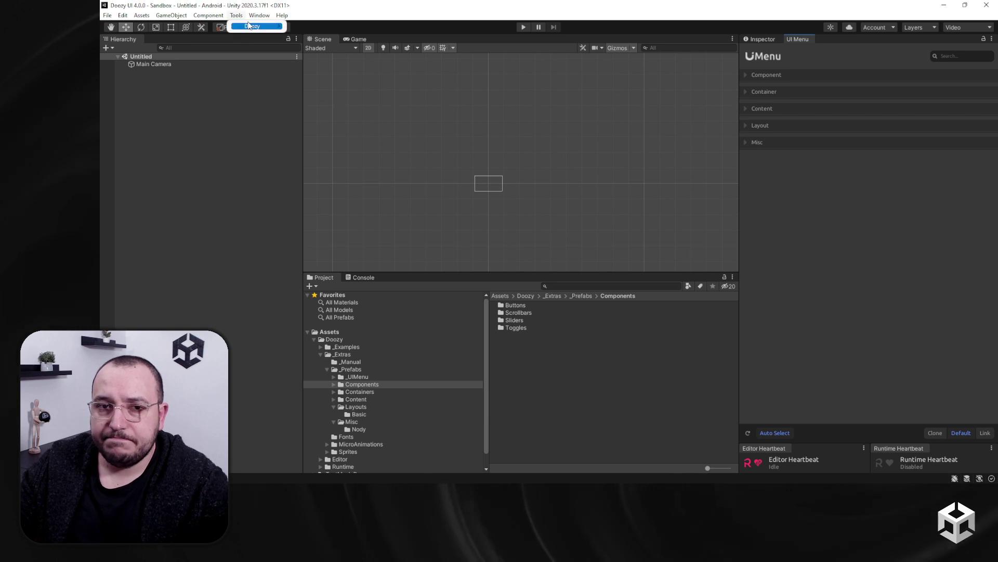
Step: Open Doozy's Nody window and move it and the Nody Inspector to uncover the project folders
mouse_move(250, 26)
mouse_move(330, 44)
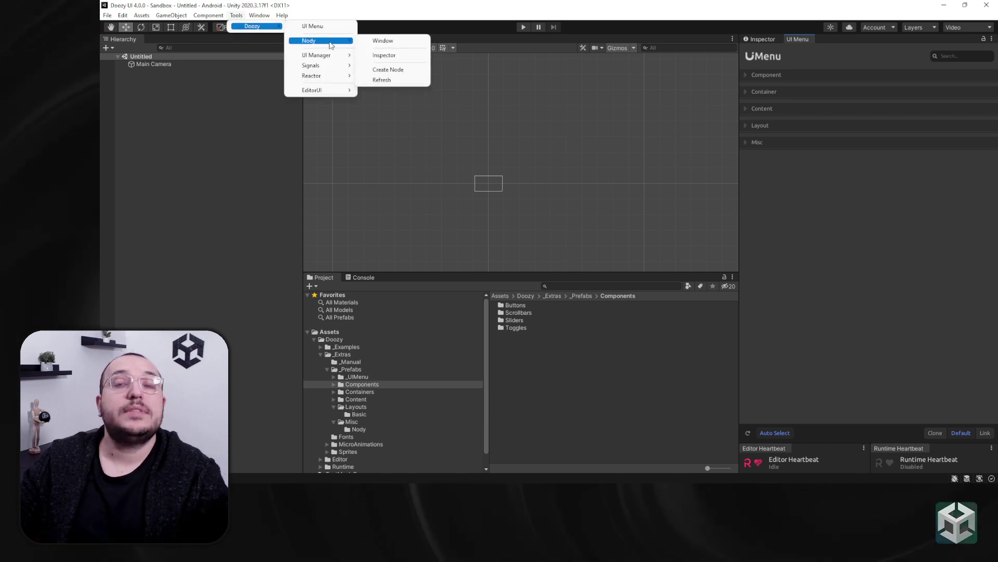
click(394, 41)
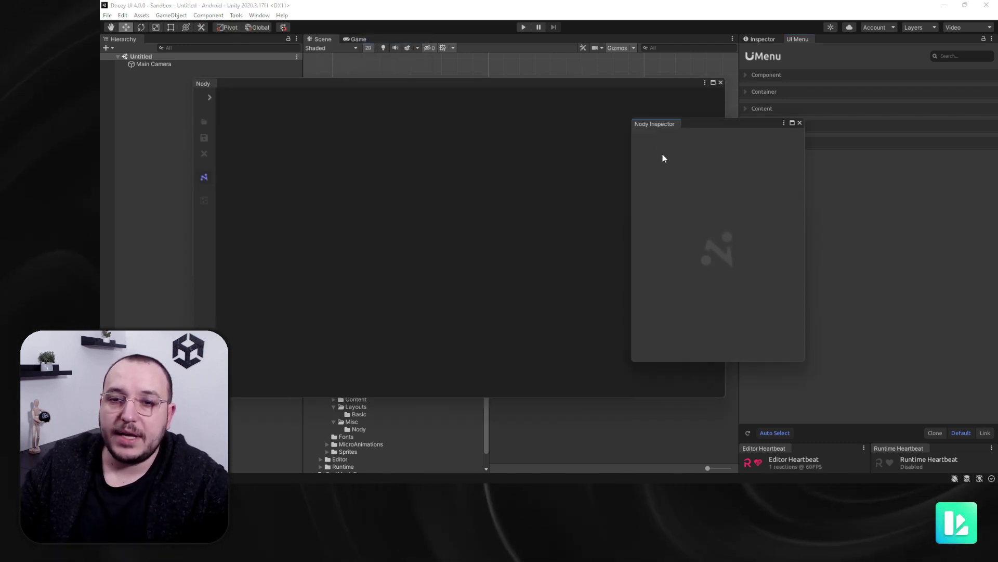
drag(648, 123, 668, 136)
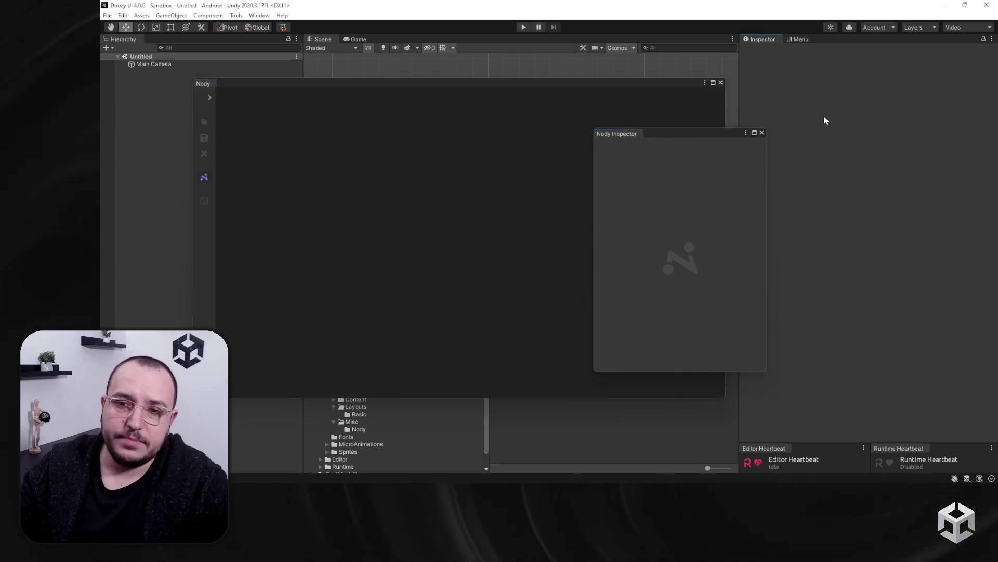
drag(326, 89, 646, 90)
Step: Select the _Extras folder and close the Nody and Nody Inspector windows
click(332, 355)
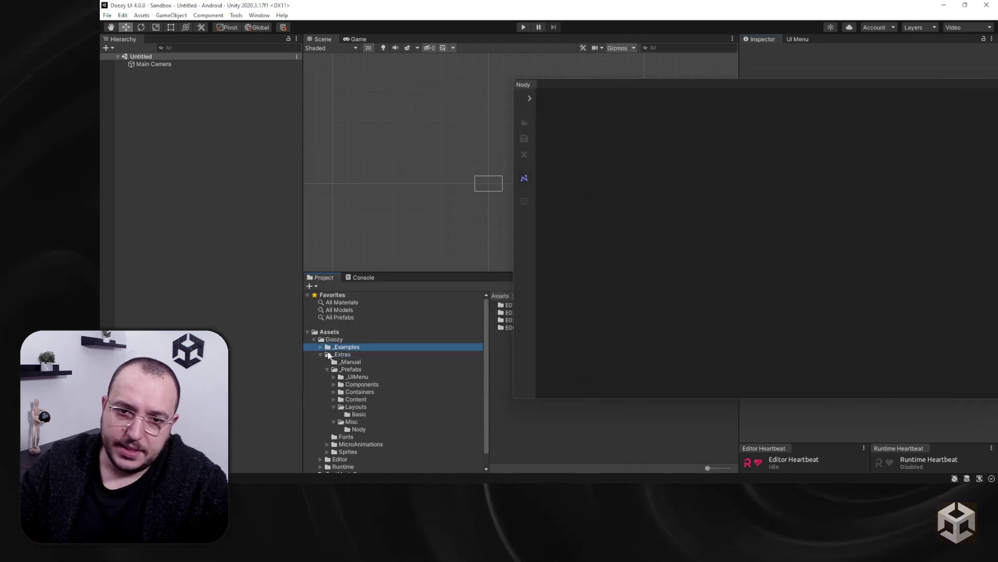
drag(585, 84, 398, 106)
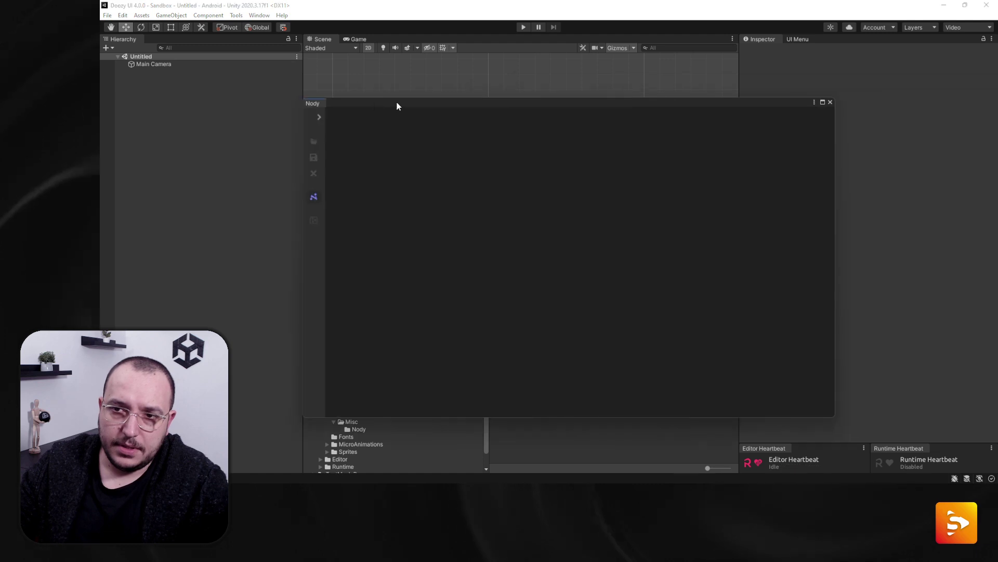
click(831, 103)
click(769, 132)
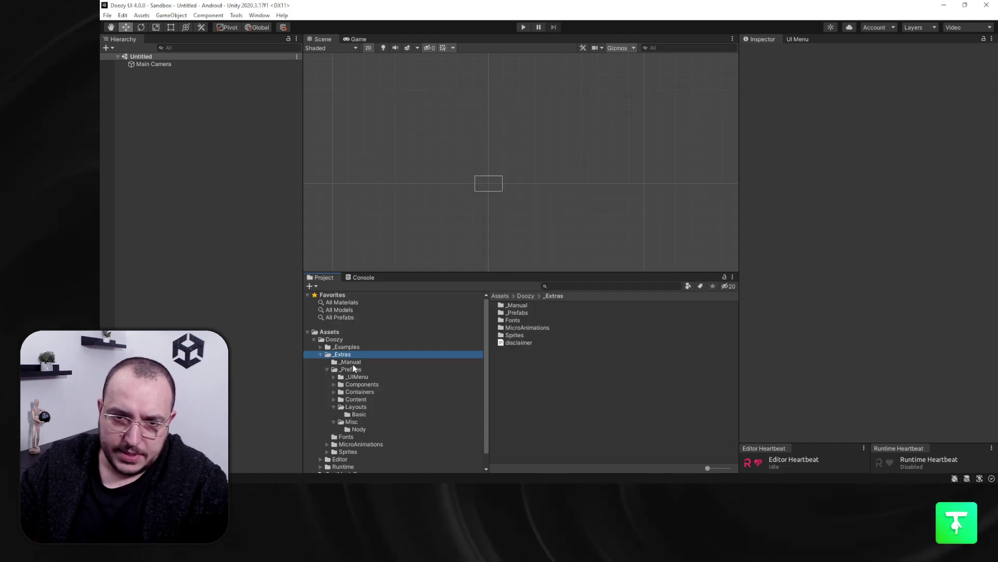
Step: Collapse the _Extras folder and open the E01 flow graph from the "E01 - Systems - Tabs (Landscape)" example in Nody
click(320, 354)
click(345, 347)
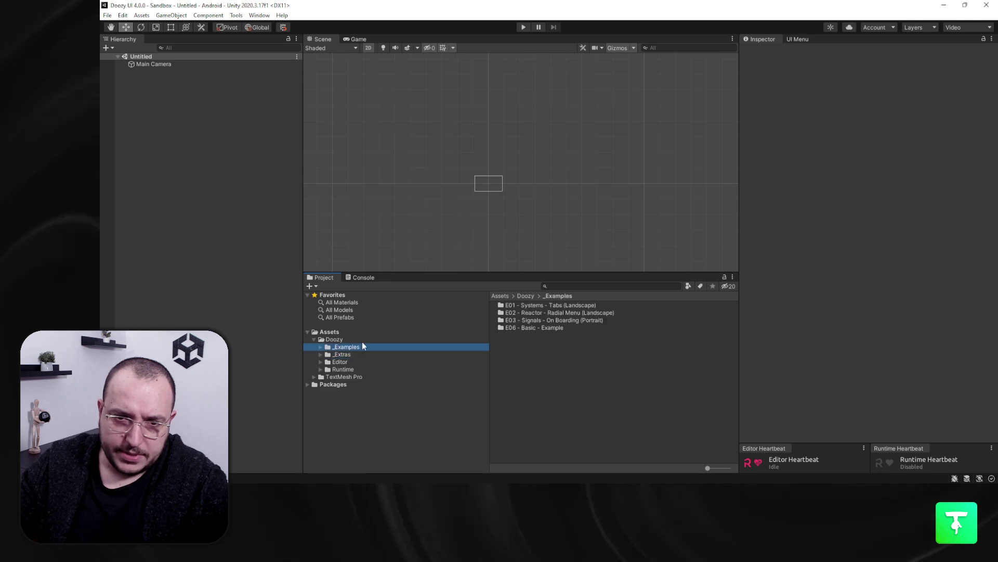
double_click(574, 307)
click(510, 320)
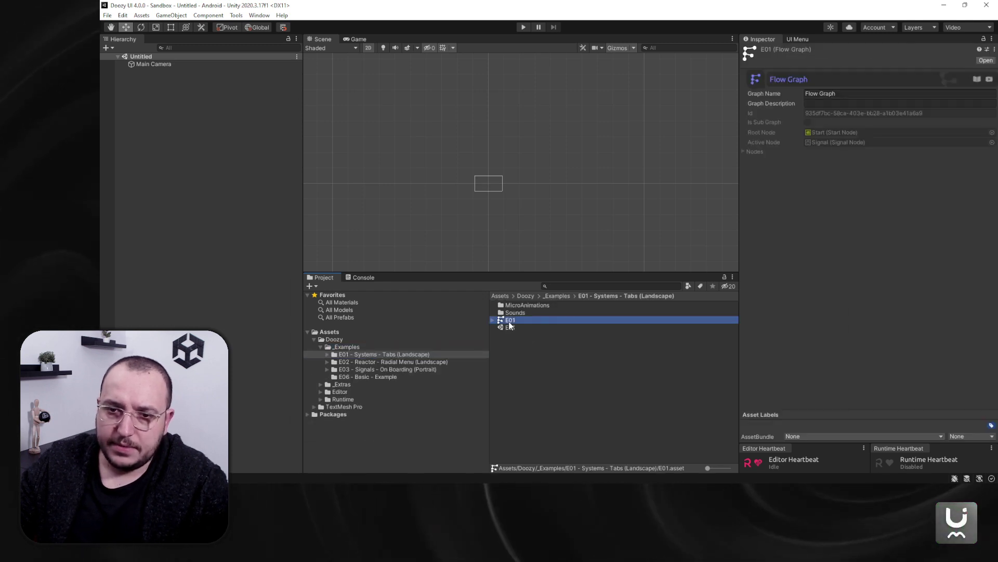
double_click(509, 322)
Step: Dock the Nody Inspector beside the graph, then reposition and widen the combined Nody window
drag(614, 128, 789, 188)
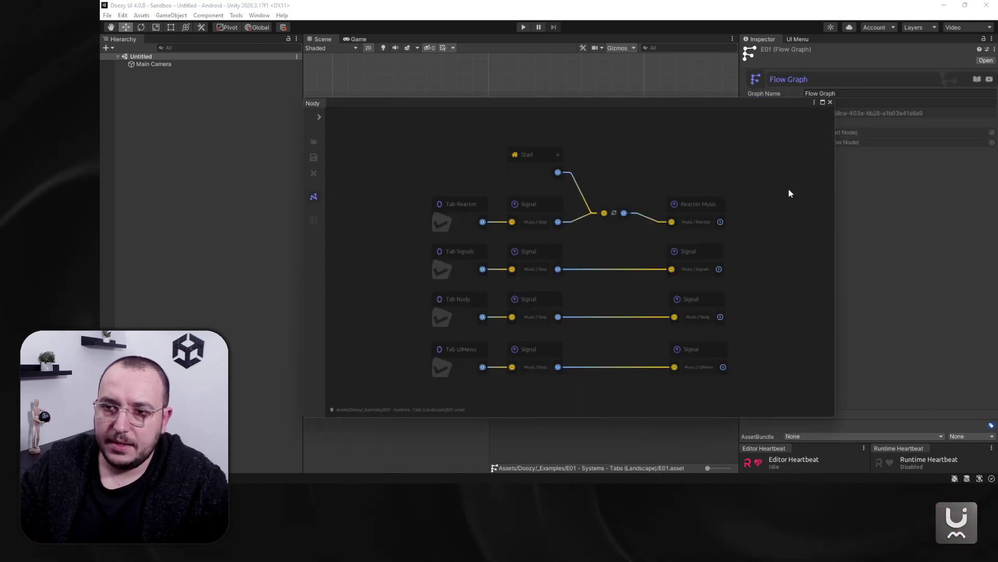
drag(660, 129, 707, 133)
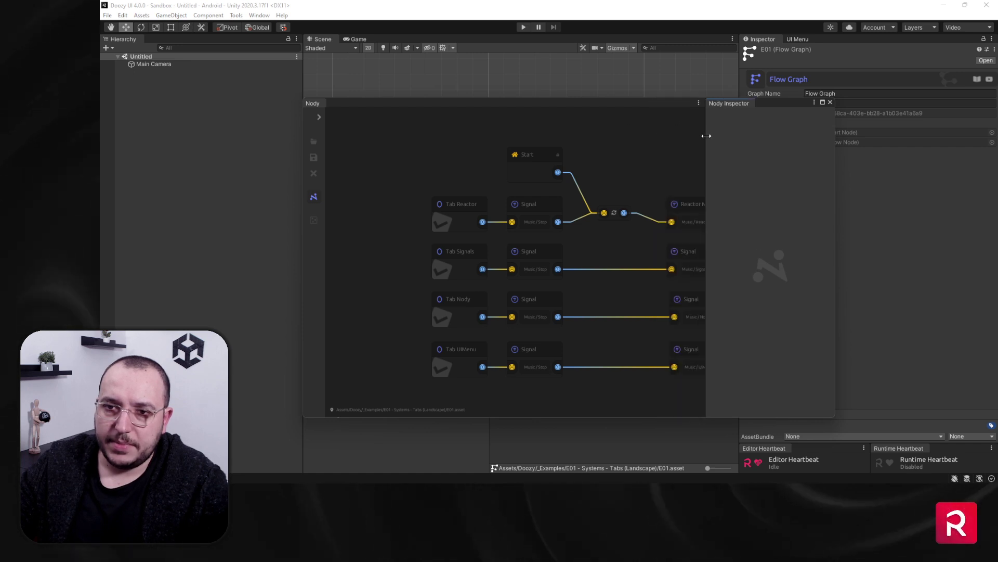
drag(642, 98, 494, 50)
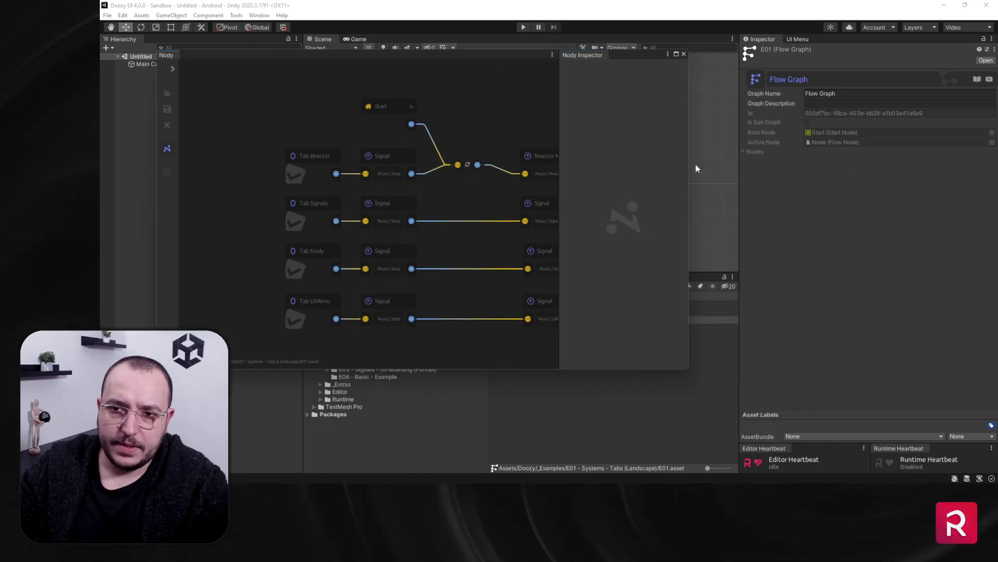
drag(696, 169, 799, 168)
Step: Show the graph's minimap, examine how it follows the zoom level, and hide it again
click(174, 175)
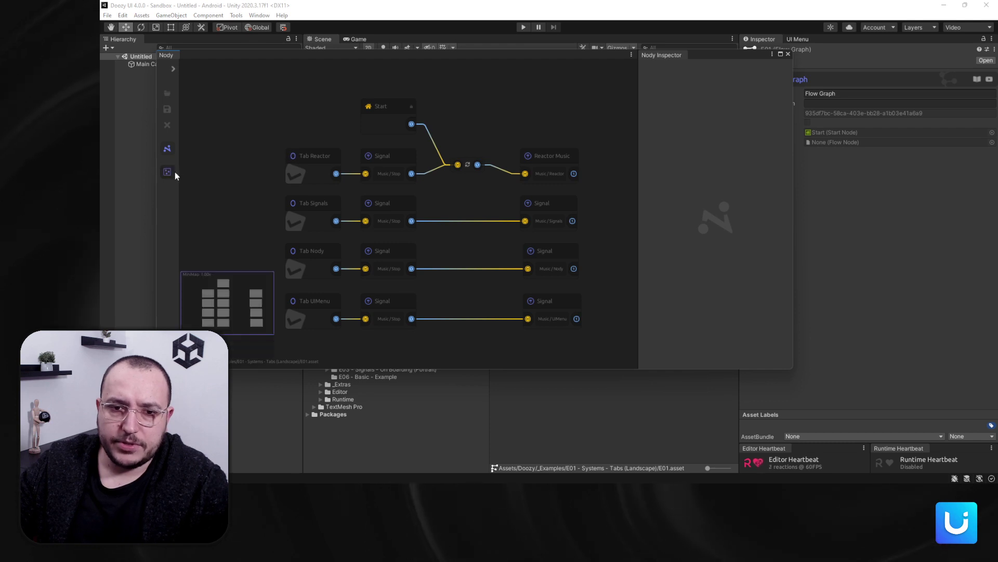
scroll(562, 263, down, 10)
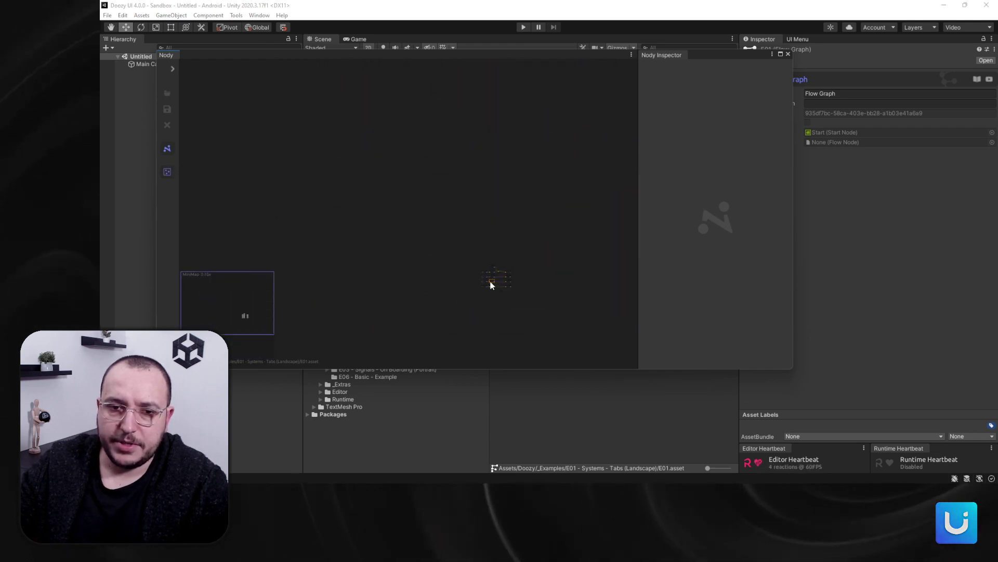
scroll(411, 299, up, 2)
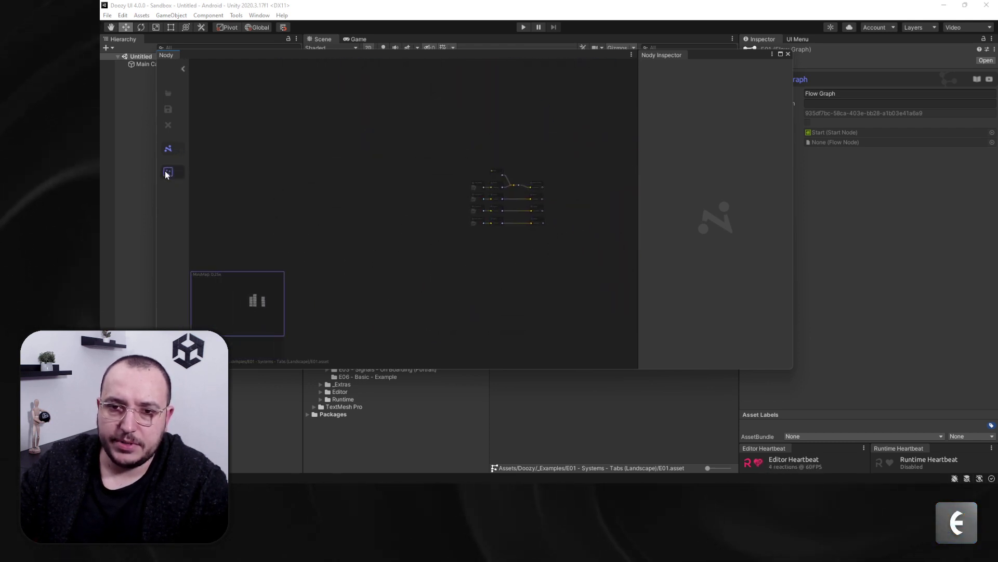
click(185, 173)
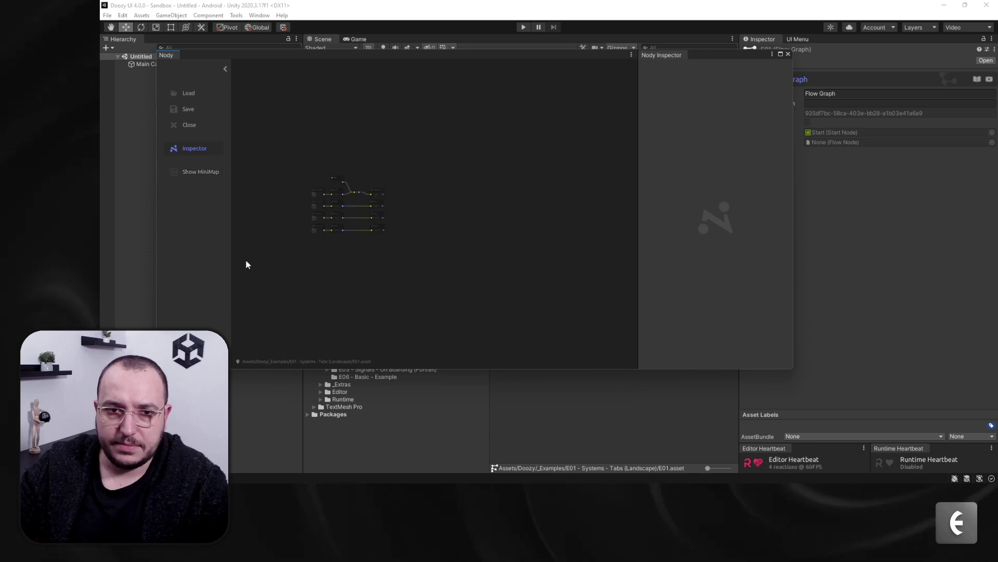
scroll(357, 225, up, 5)
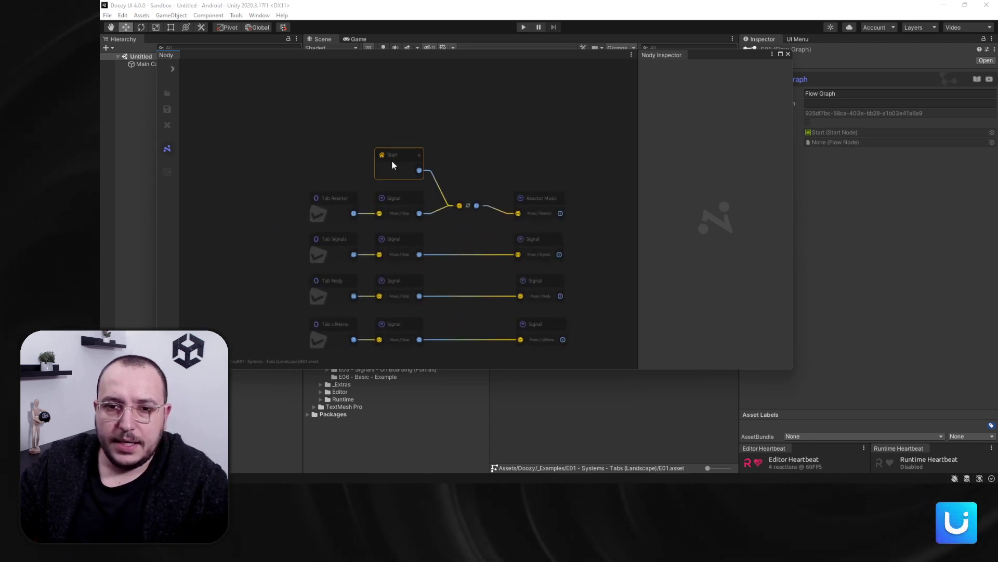
Step: Inspect the settings of the Tab Signals portal node and its connected Music / Stop signal node in the E01 graph
click(407, 200)
click(336, 206)
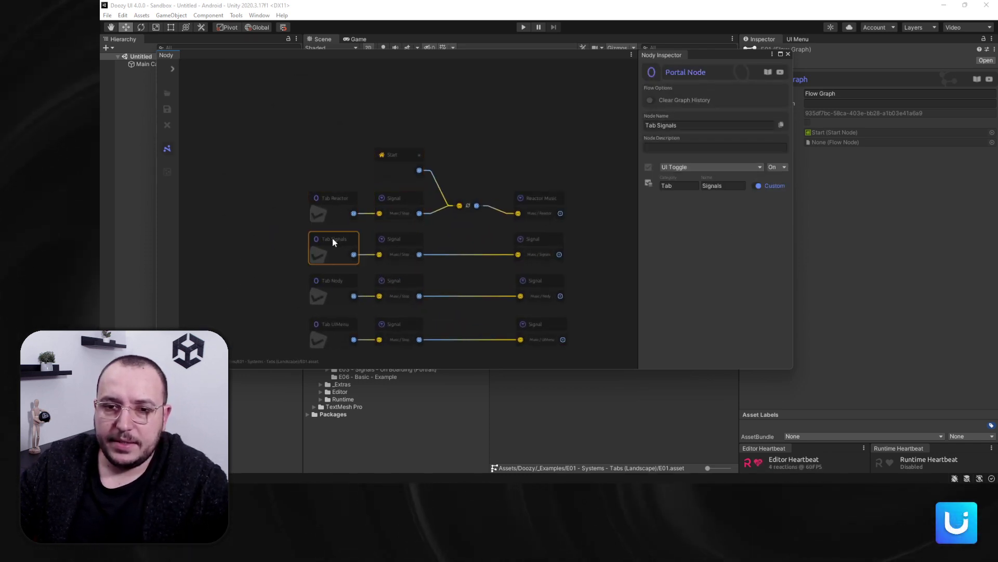
scroll(327, 254, up, 6)
scroll(378, 218, down, 3)
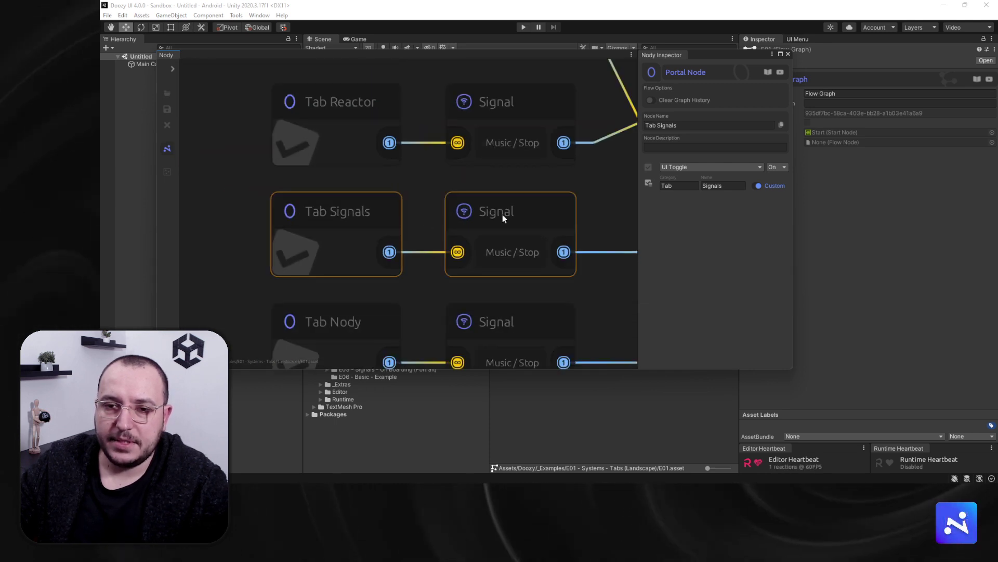
click(502, 214)
middle_drag(540, 211, 415, 207)
scroll(432, 201, down, 5)
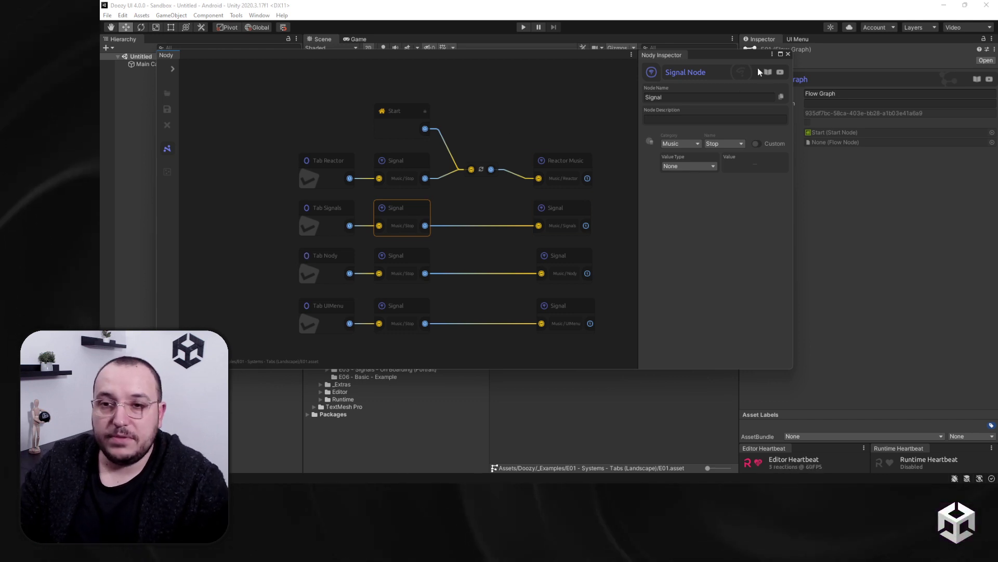
scroll(549, 138, up, 3)
scroll(548, 138, down, 3)
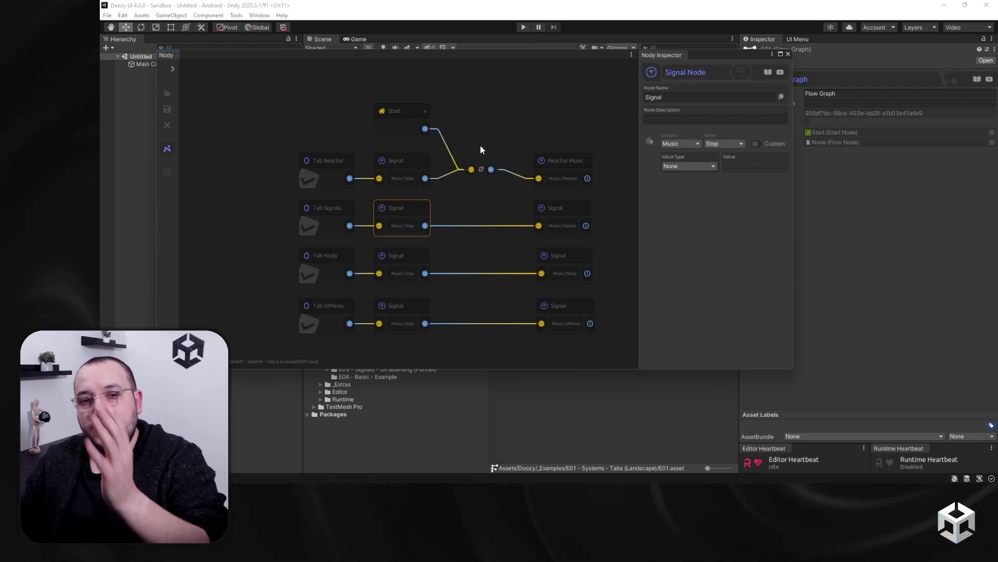
Step: Close the Nody window and collapse the _Examples folder
click(786, 53)
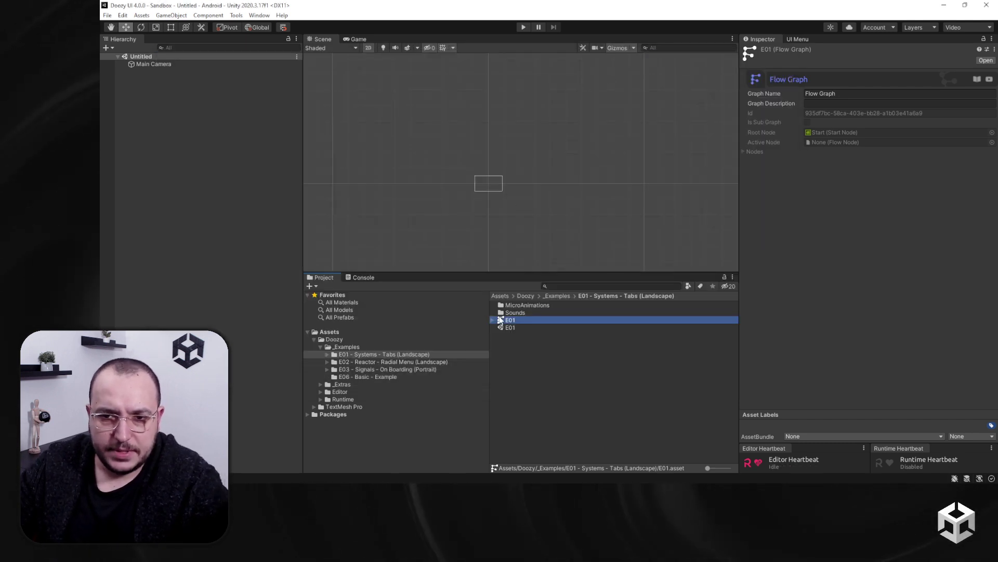
click(321, 347)
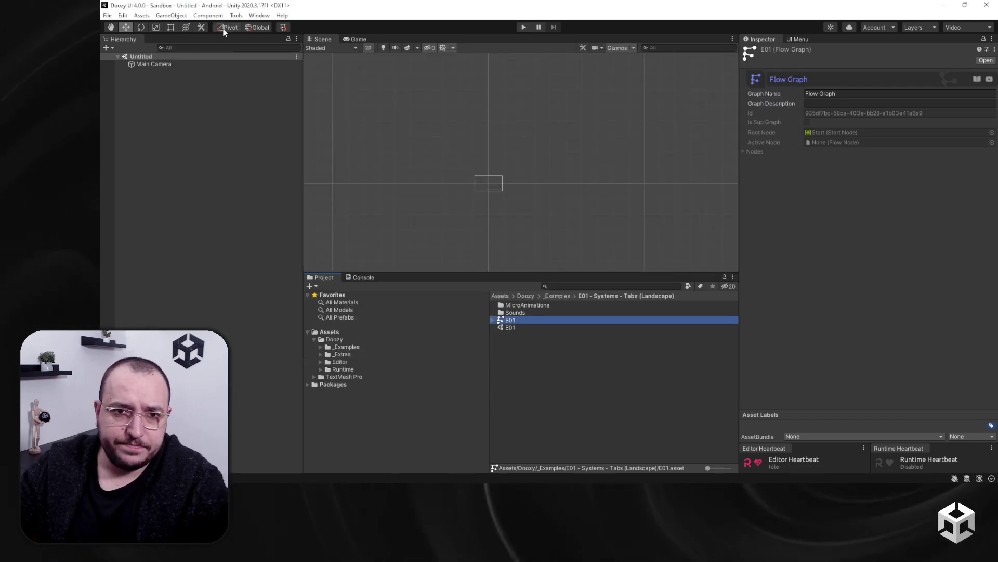
Step: Open the UI Manager window and look through its Views database, Input Settings and About page, returning to the databases
click(236, 16)
mouse_move(254, 26)
mouse_move(338, 58)
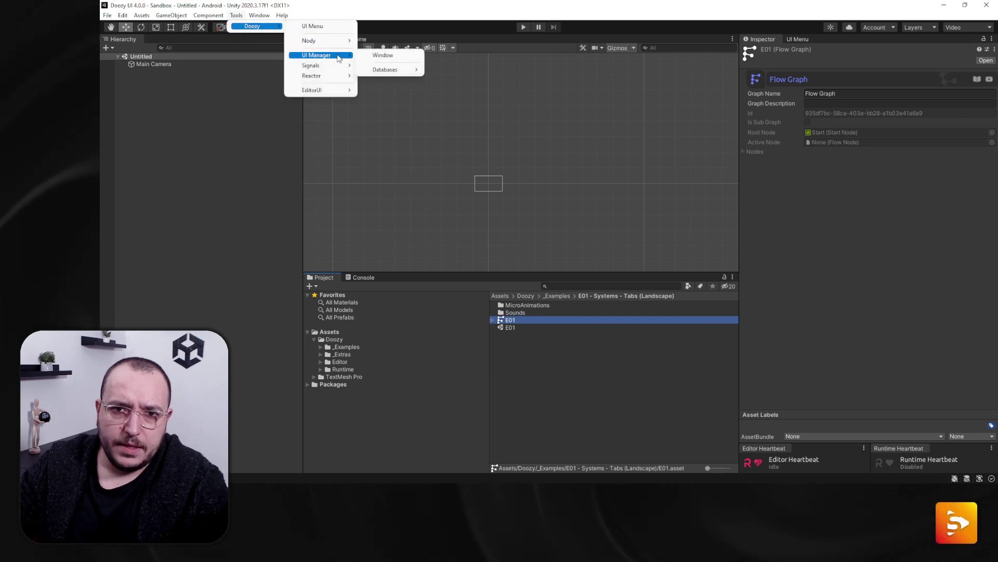
click(370, 56)
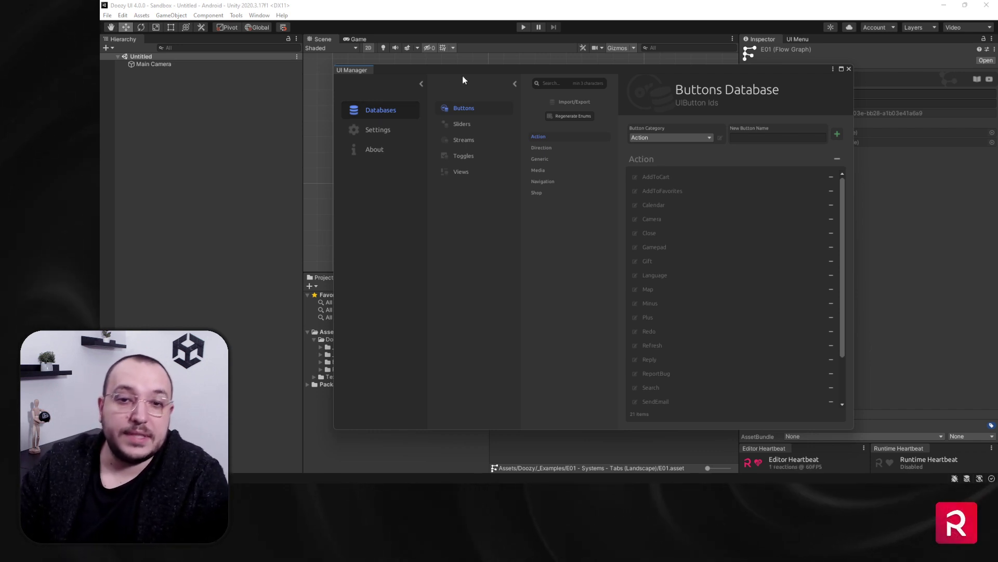
click(459, 172)
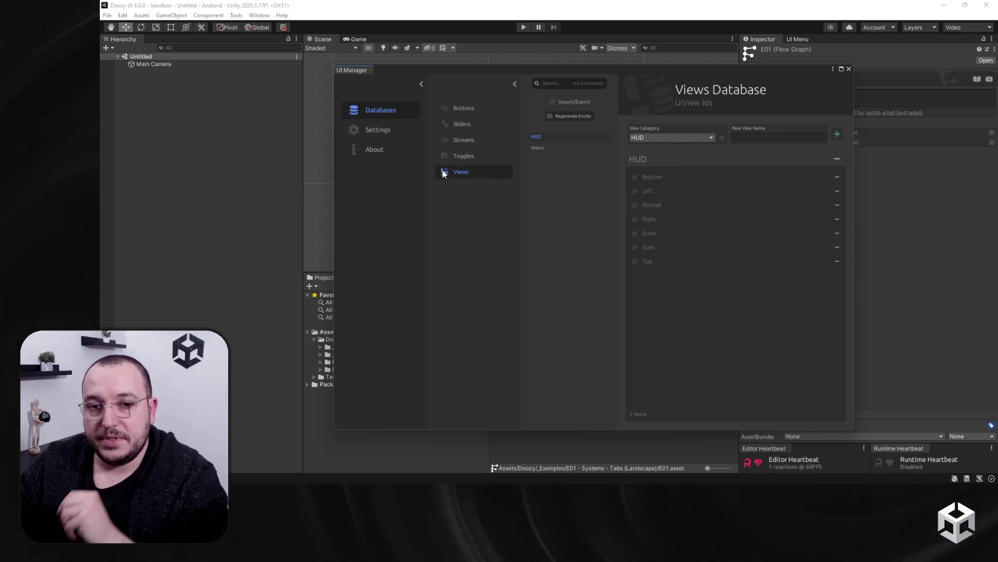
click(380, 129)
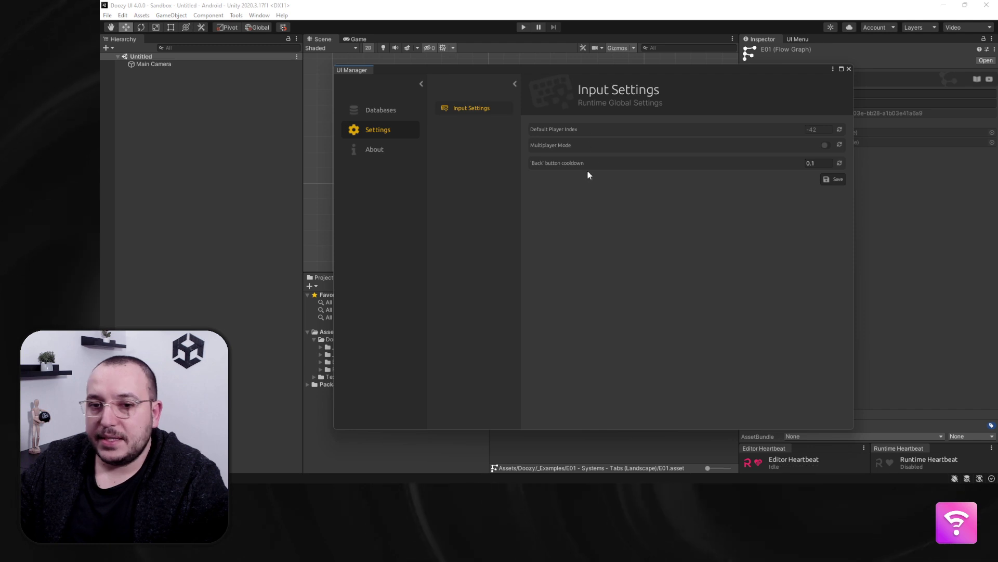
click(395, 147)
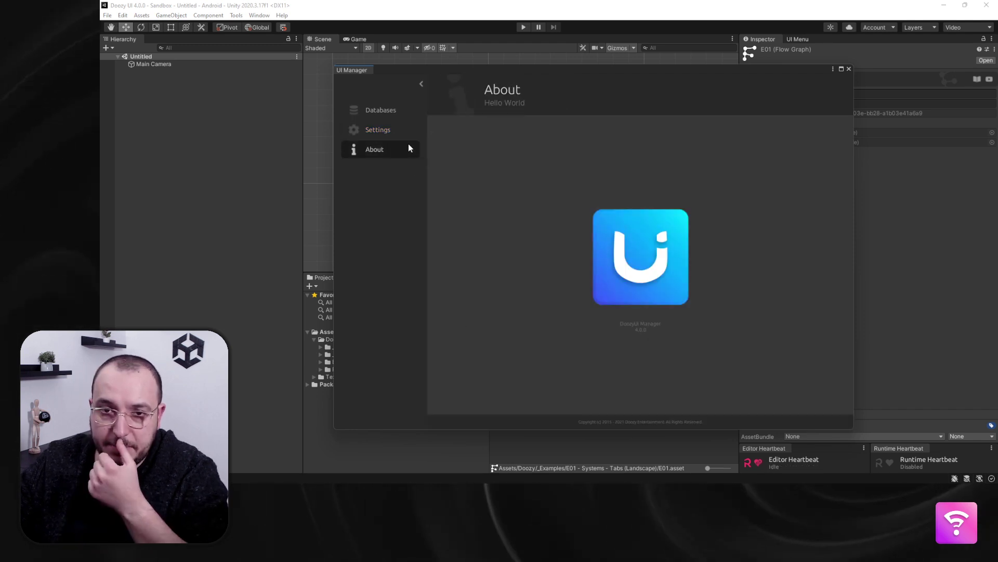
click(398, 111)
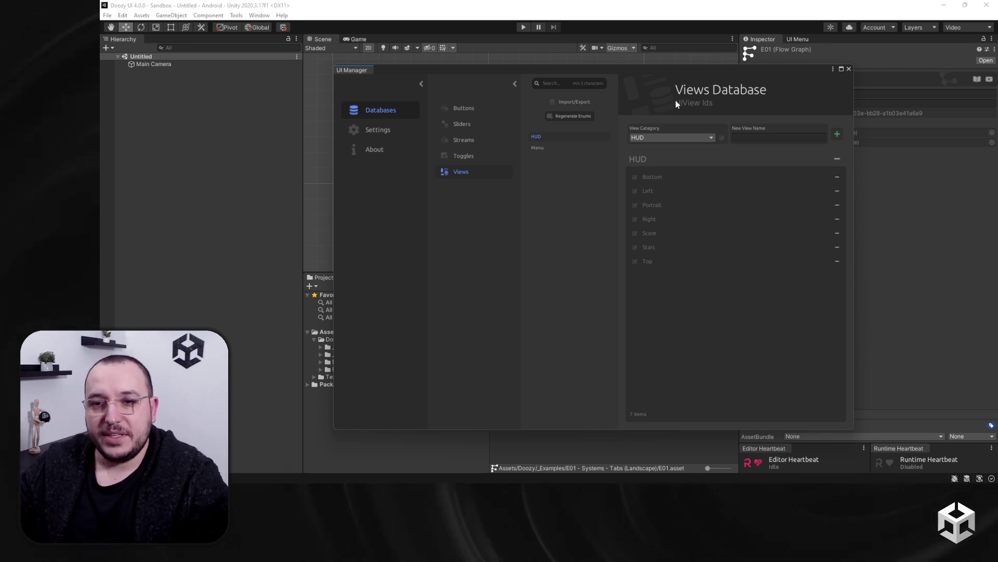
Step: Search the Views database for "LEFT" and clear the search
click(566, 84)
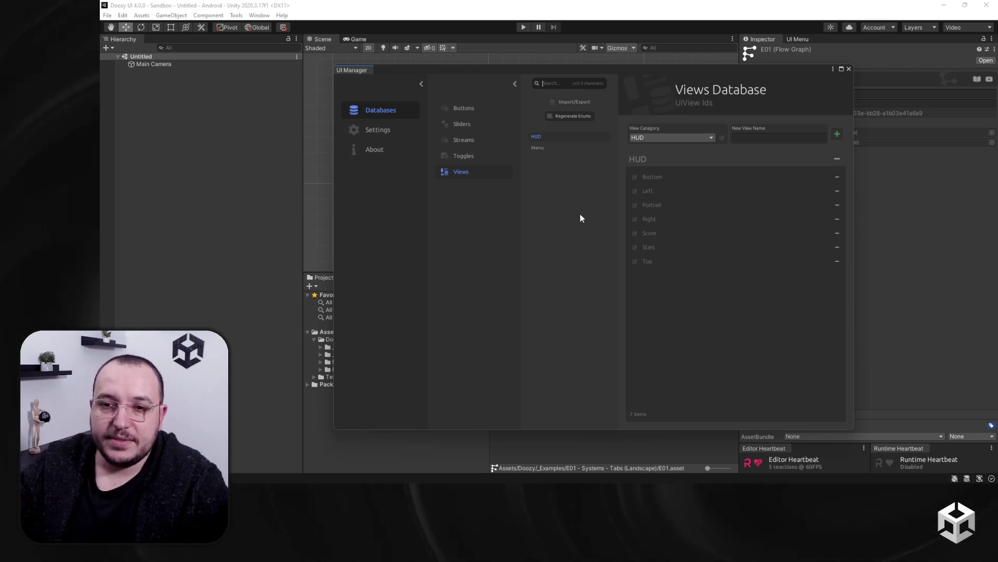
text(LEFT)
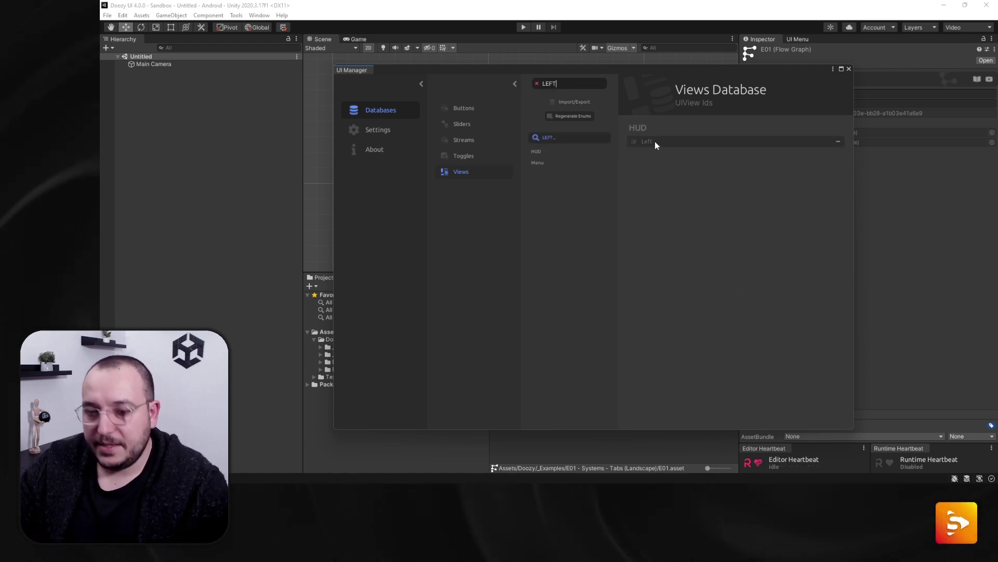
key(BackSpace)
key(BackSpace)
key(BackSpace)
key(BackSpace)
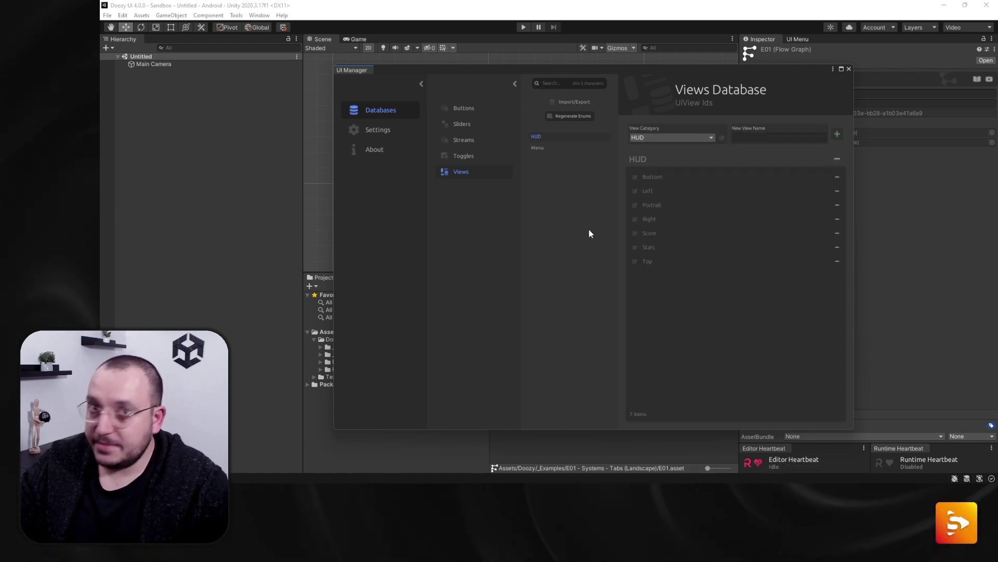
Step: Search the Views database for the nonsense term "FHGFG", clear it, and close the UI Manager
text(FHGFG)
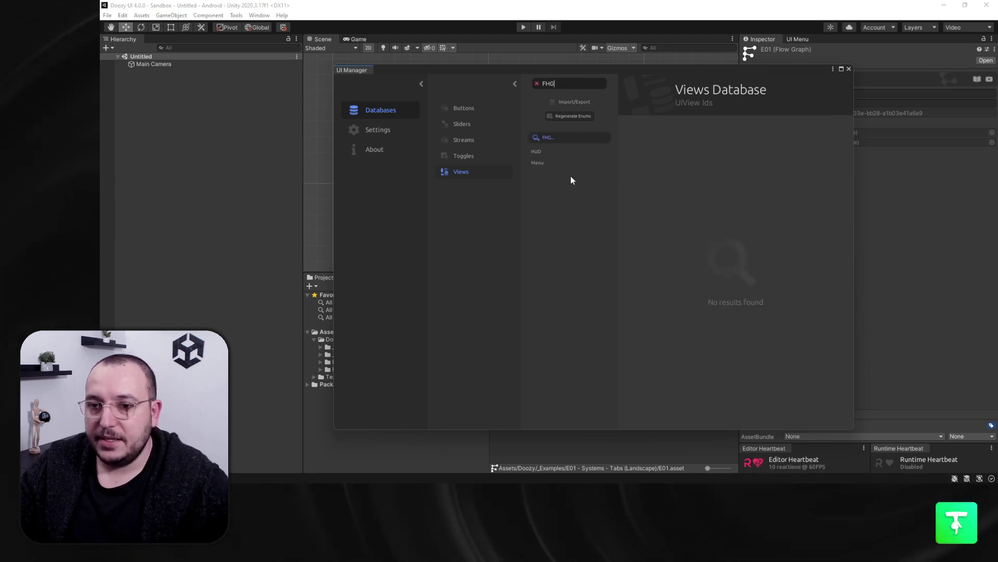
key(BackSpace)
key(BackSpace)
key(BackSpace)
key(BackSpace)
key(BackSpace)
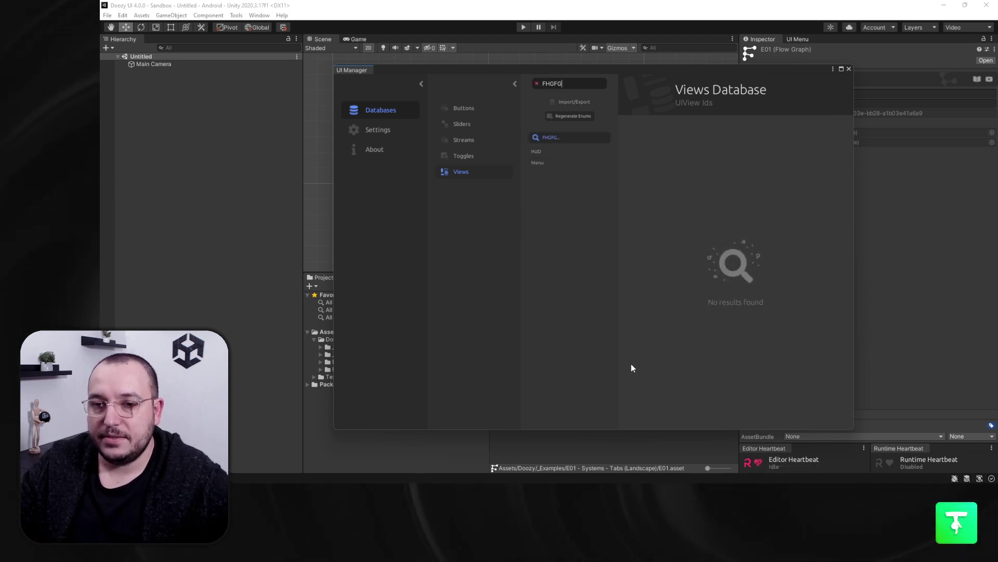
key(Caps_Lock)
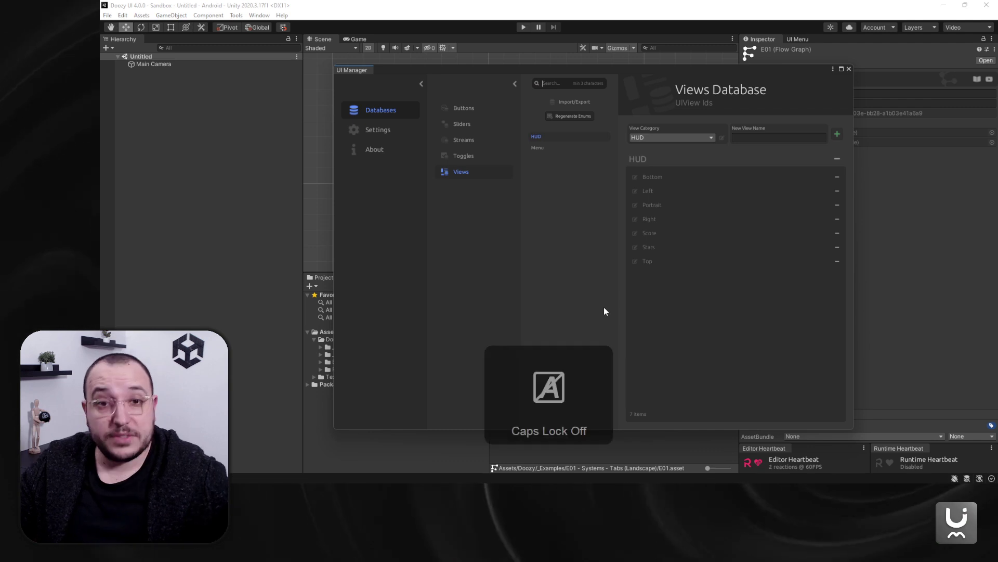
click(849, 69)
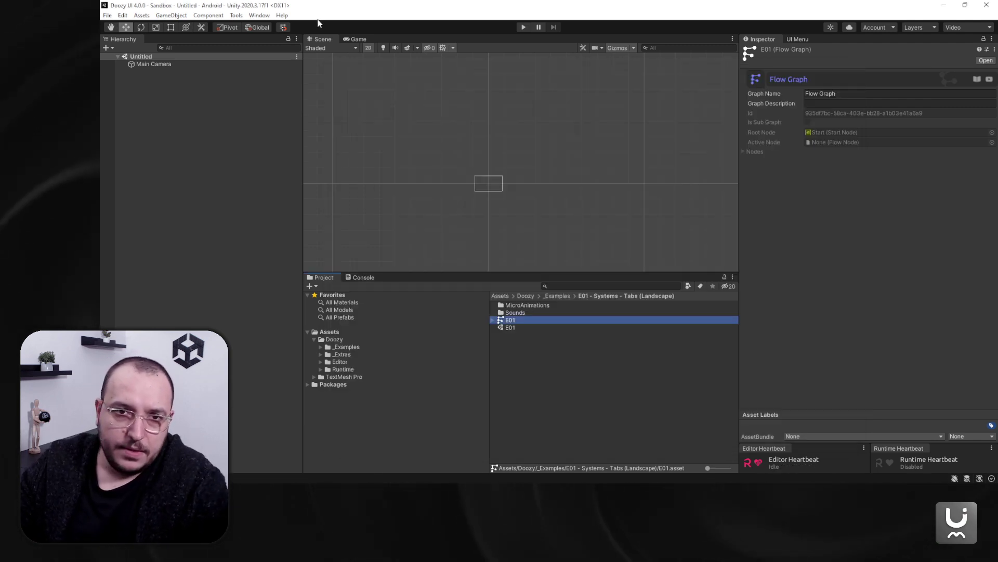
Step: Open the Signals window, view its Signals Console and Streams Console, and move the window clear of the scene's centre
click(236, 15)
mouse_move(255, 26)
mouse_move(317, 65)
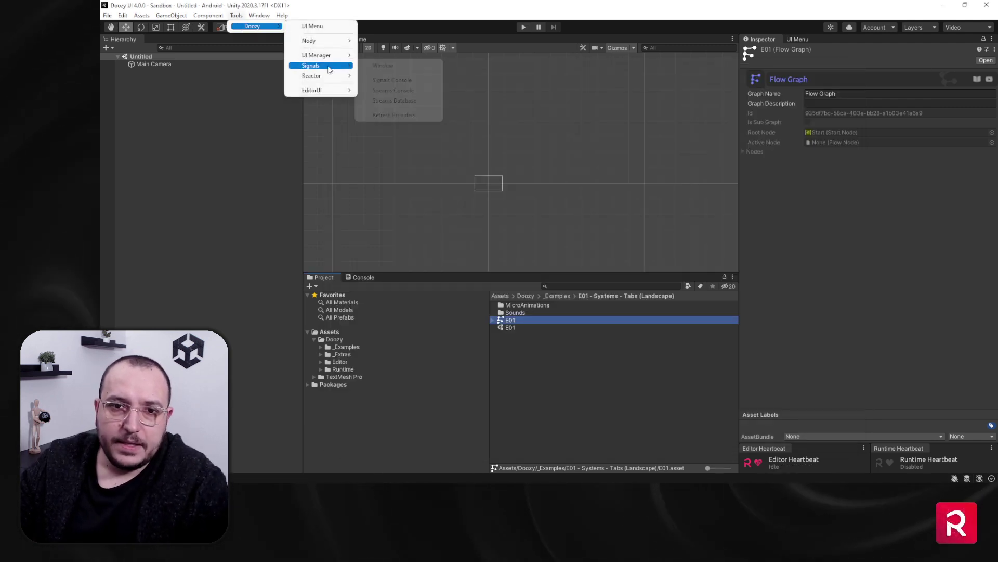
click(365, 66)
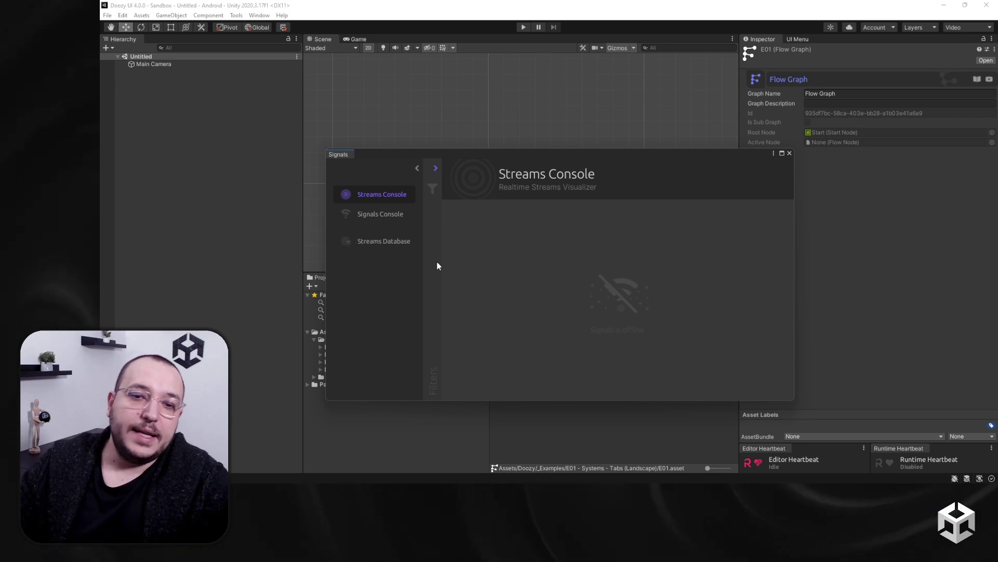
click(394, 215)
click(387, 199)
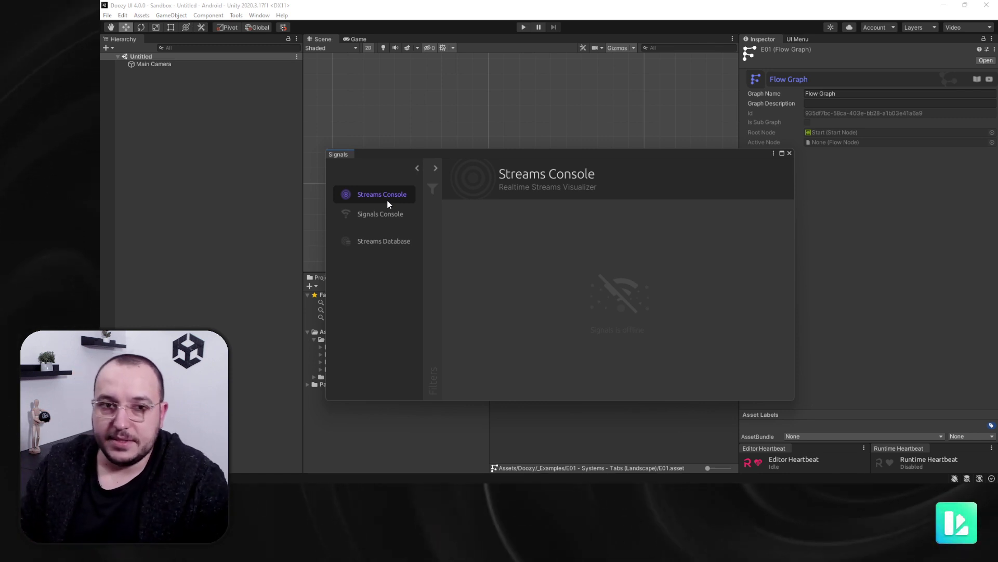
drag(424, 149, 481, 208)
Step: Add a Large Flex Button under the Main Camera from the UI Menu's Component category and frame it in the scene
click(136, 69)
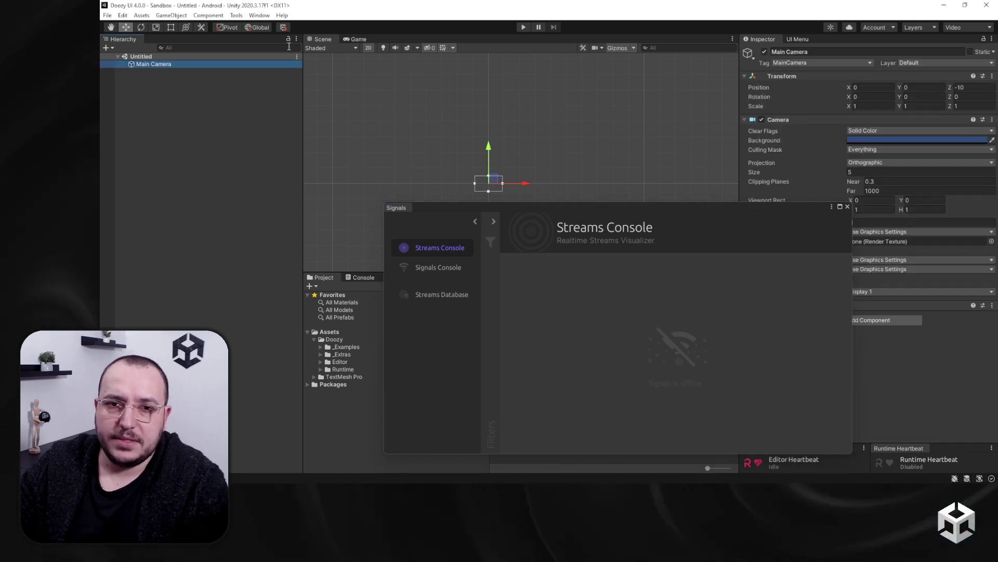
click(798, 39)
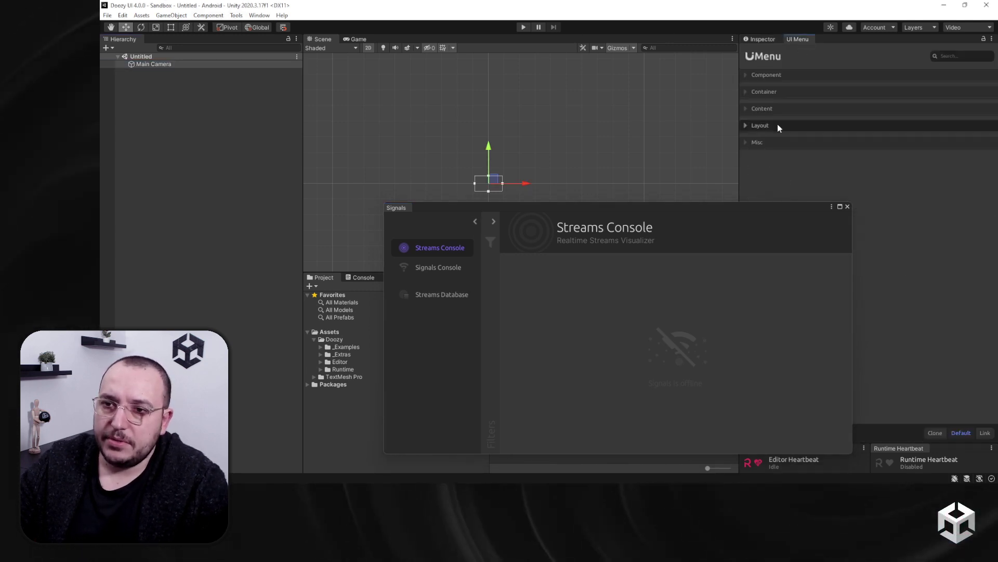
mouse_move(787, 100)
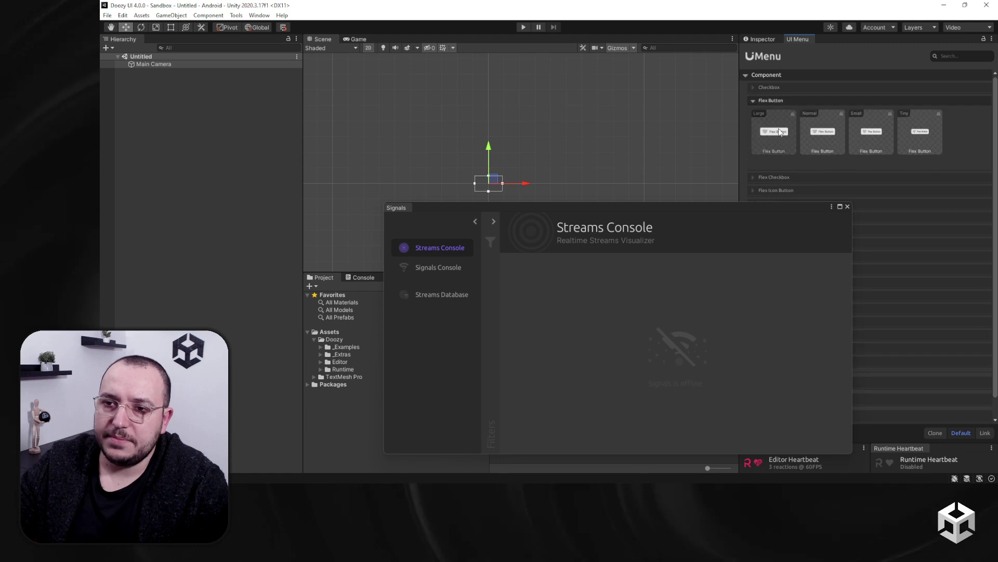
click(774, 133)
scroll(566, 147, down, 10)
middle_drag(599, 125, 494, 176)
key(f)
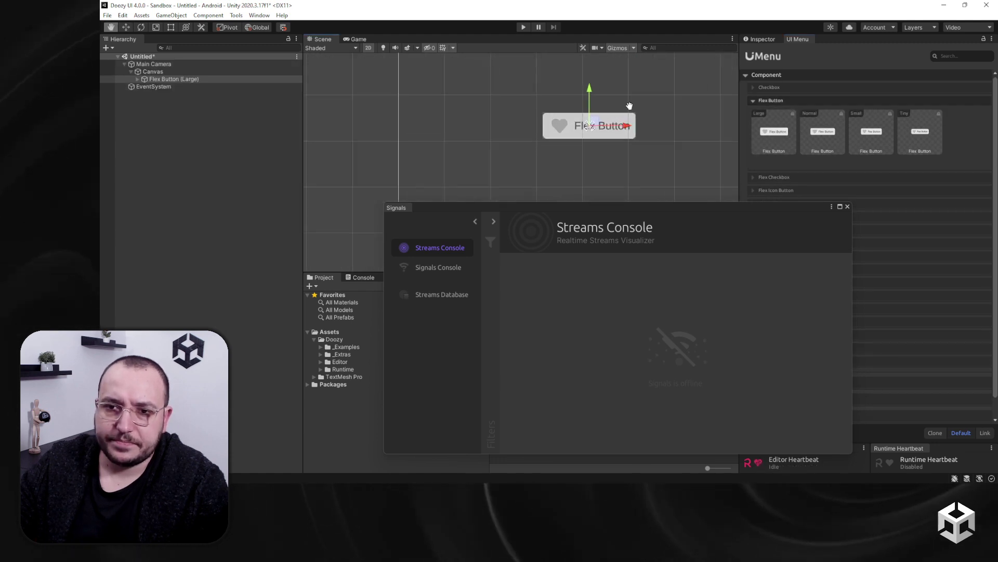
Step: Close the Signals window and replace the EventSystem's Standalone Input Module with InputSystemUIInputModule
click(189, 87)
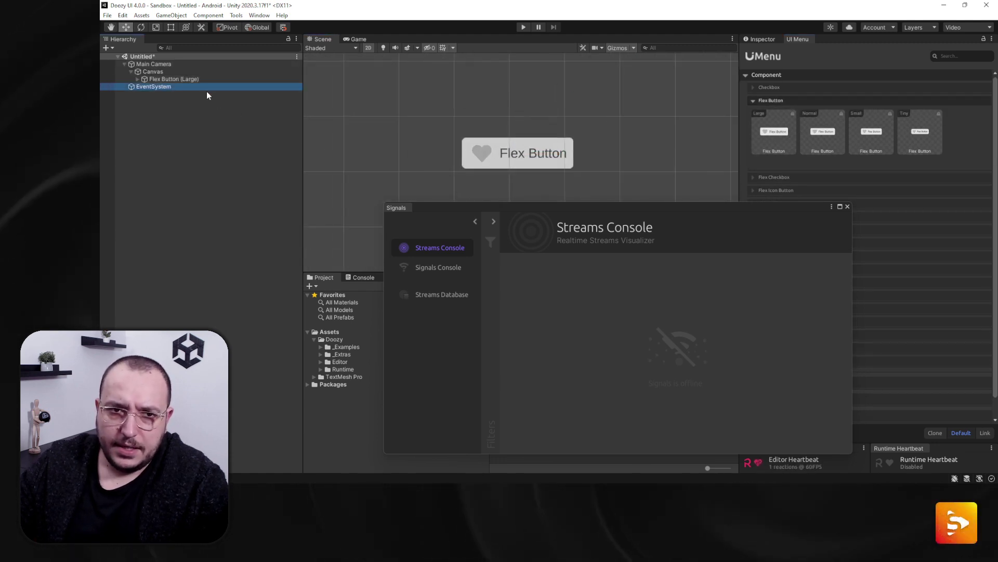
click(762, 39)
click(847, 206)
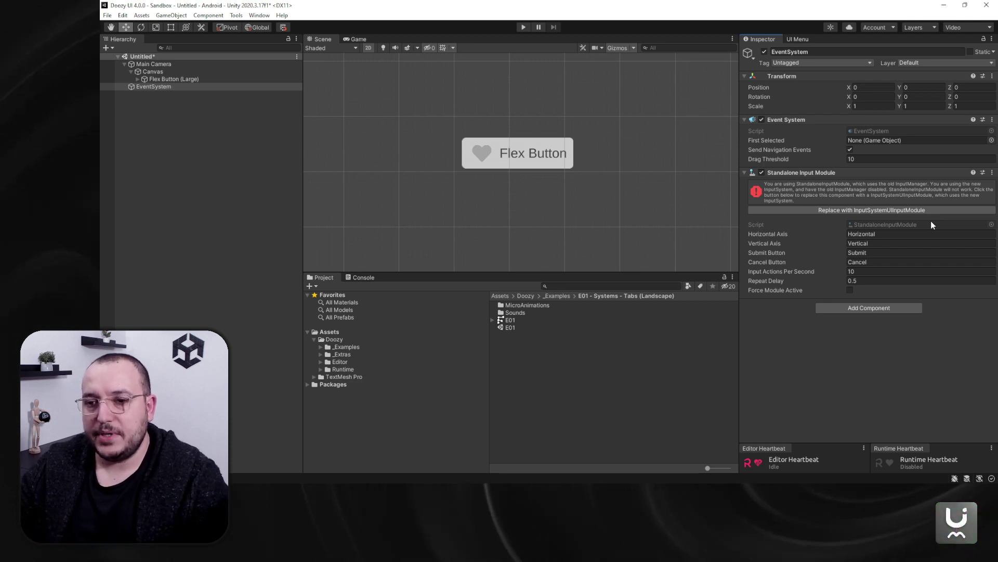
click(915, 210)
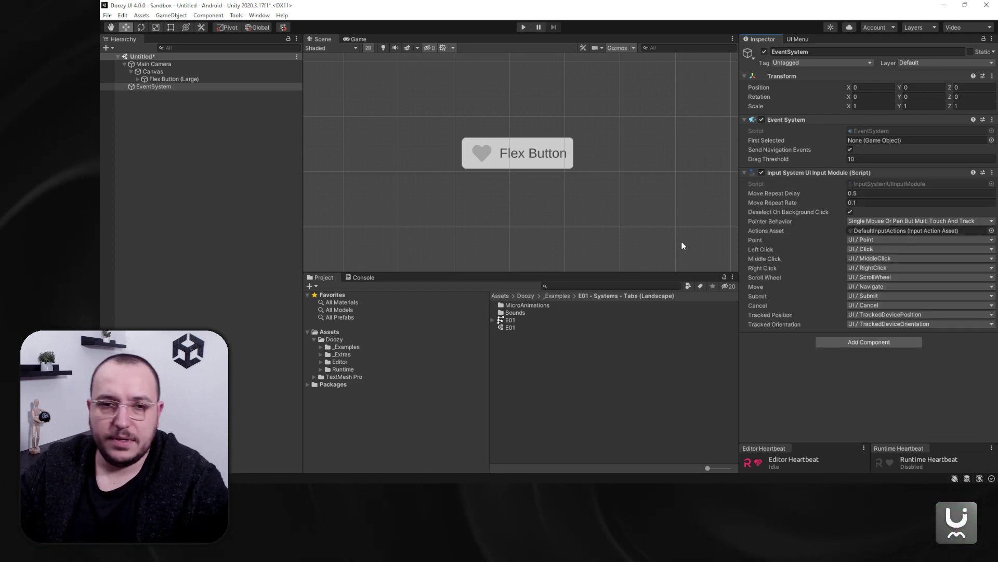
Step: Run the scene to test the Flex Button, and place the reopened Signals window below it
click(524, 27)
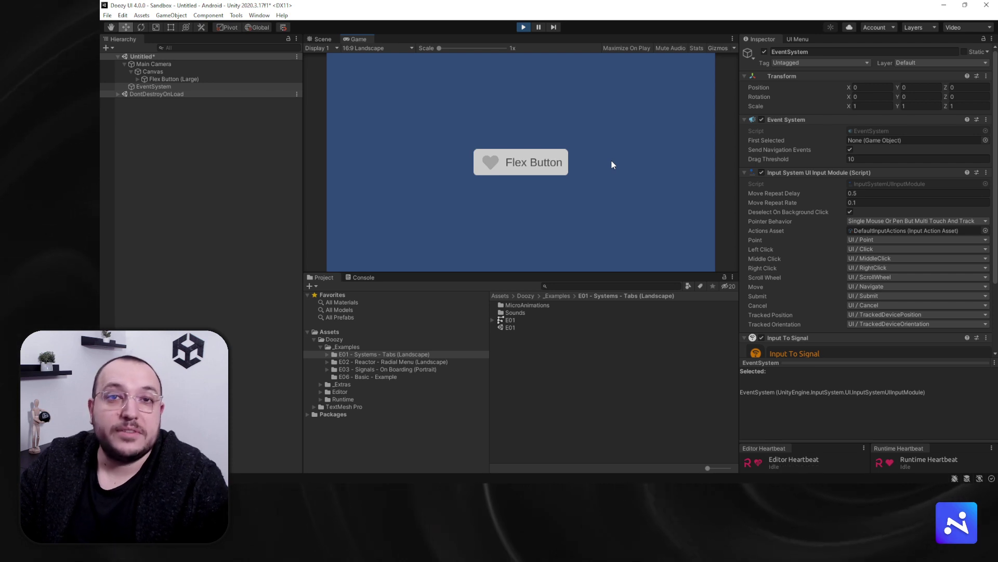
click(533, 166)
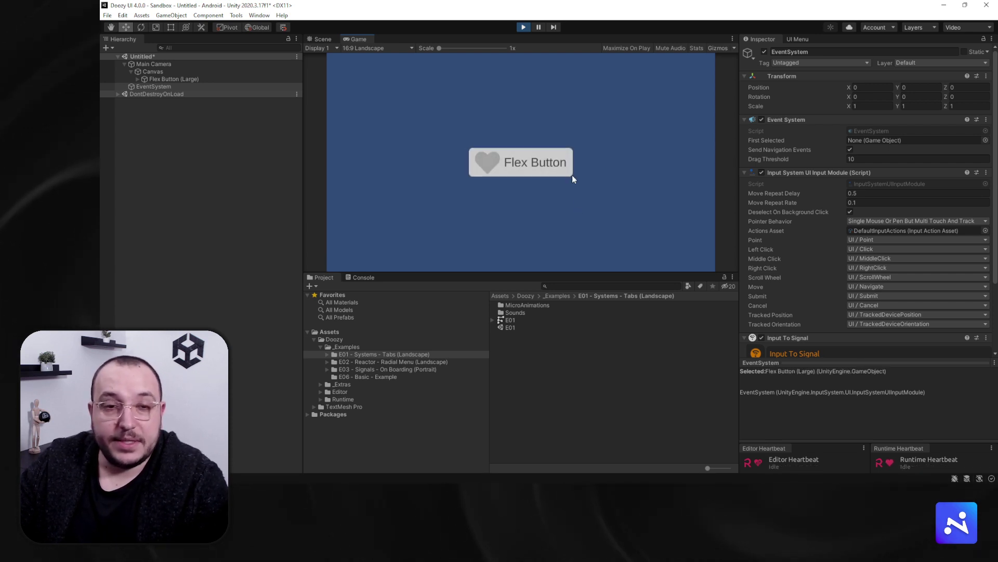
click(236, 15)
mouse_move(255, 26)
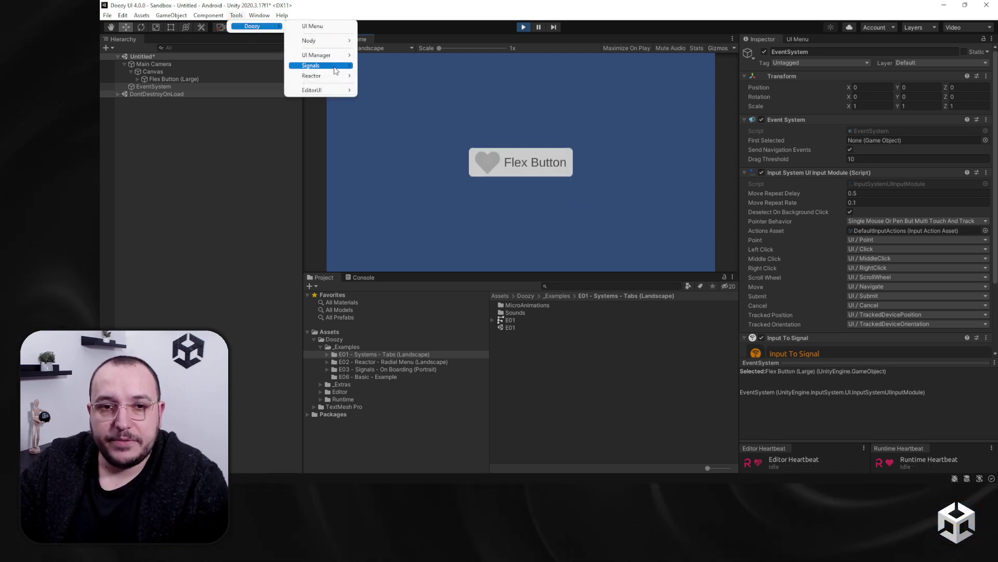
mouse_move(320, 66)
click(376, 67)
drag(530, 206, 402, 145)
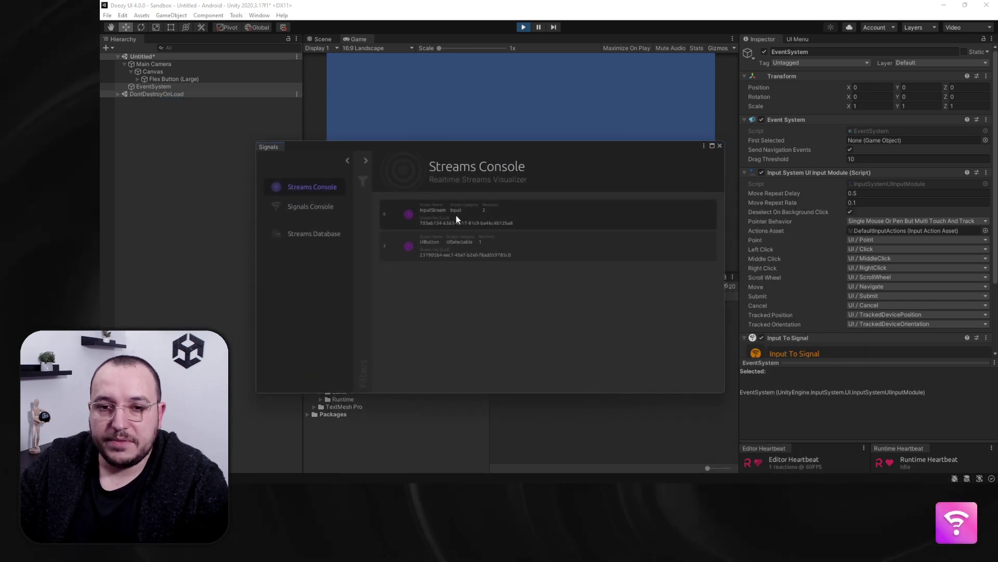
drag(463, 151, 569, 224)
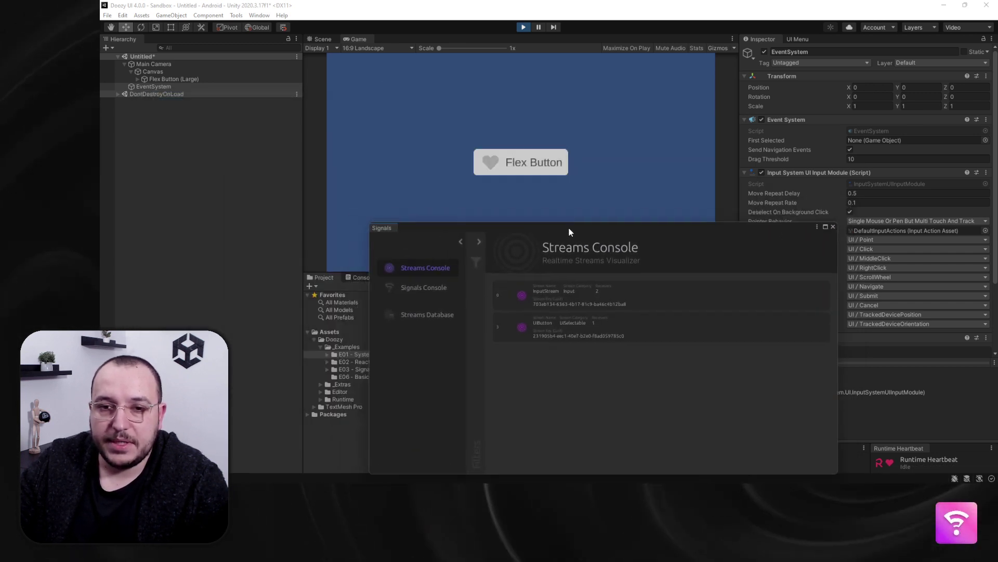
Step: Trigger the Flex Button repeatedly while examining its activity in the Streams Console and the Signals Console
click(528, 166)
click(528, 168)
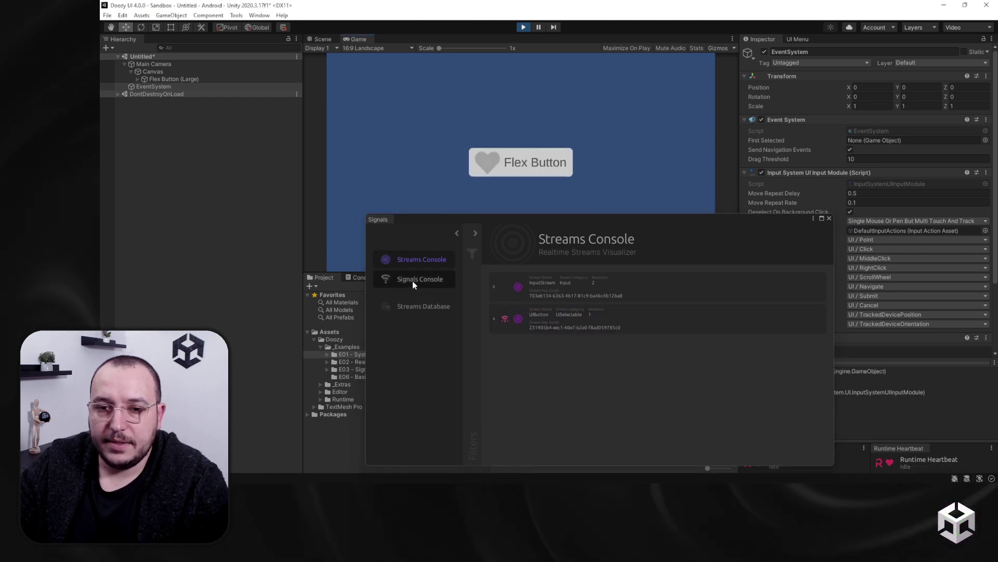
click(412, 280)
click(514, 172)
click(514, 172)
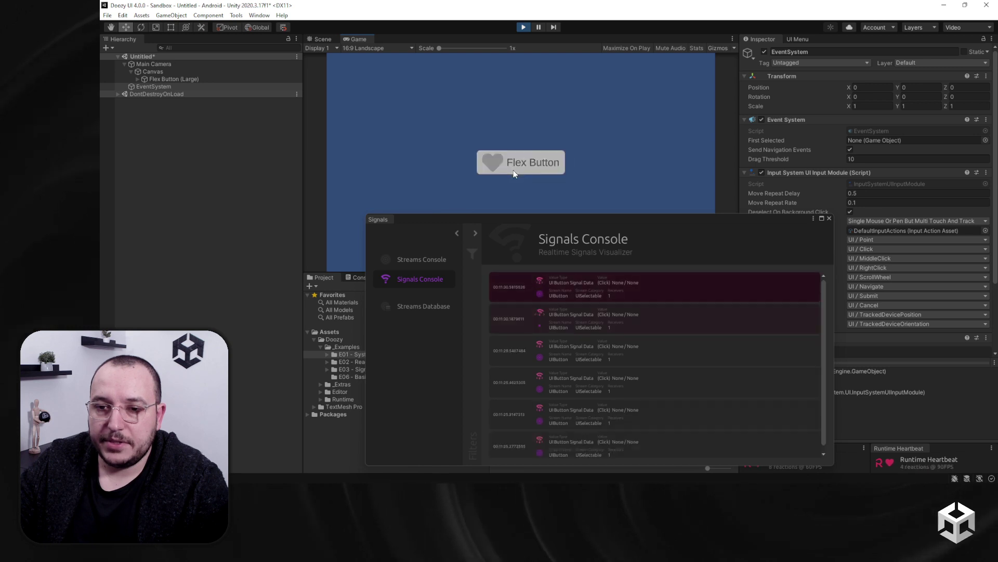
click(491, 164)
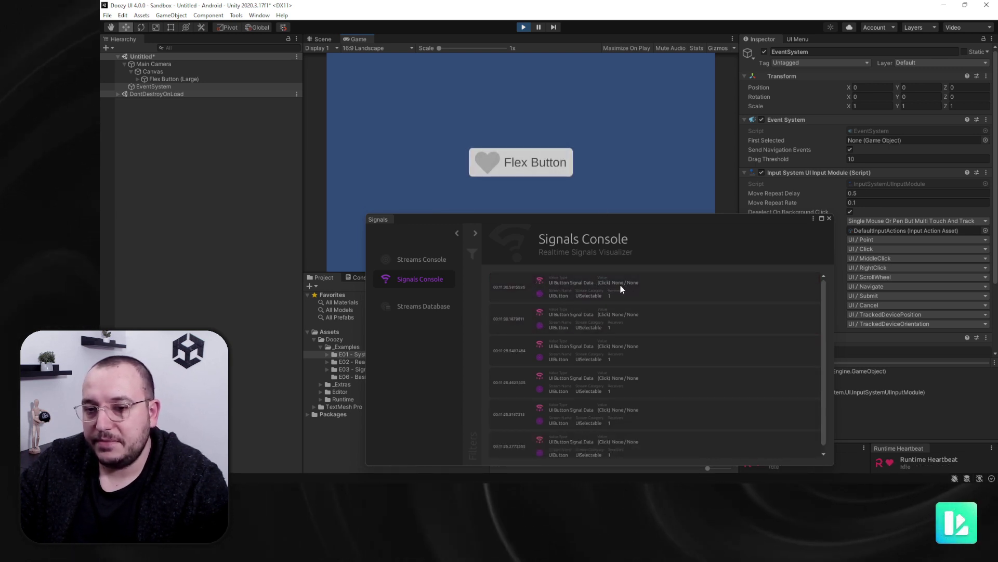
Step: Set the large Flex Button's UI Button category to Action with the name AddToCart while the scene is running
drag(626, 224, 482, 239)
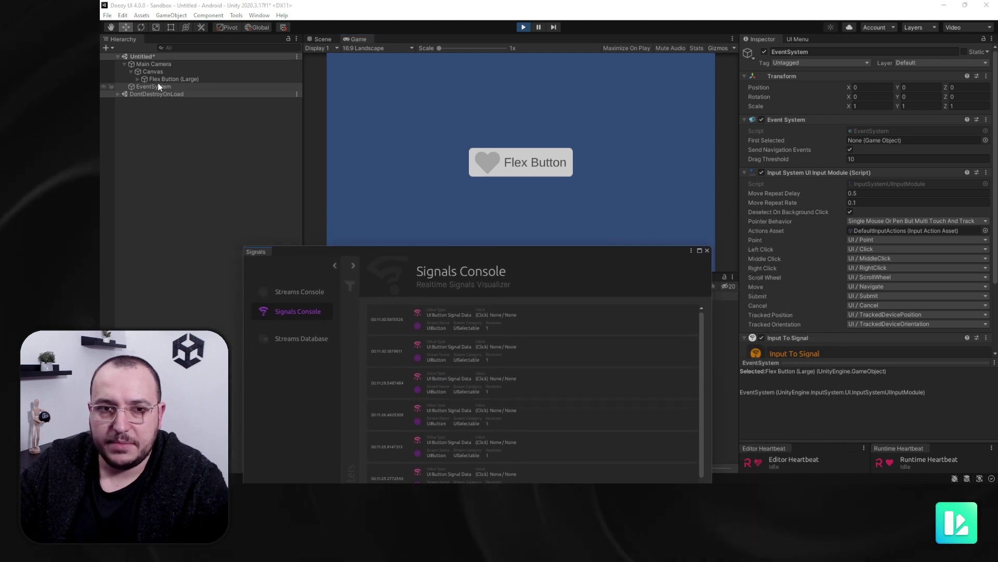
click(174, 79)
scroll(820, 261, down, 3)
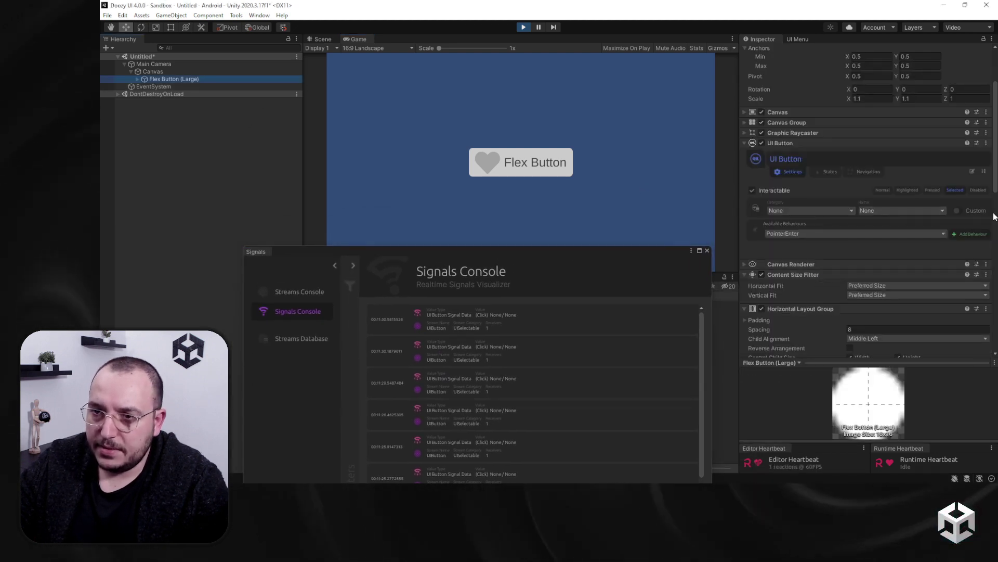
click(959, 210)
click(818, 214)
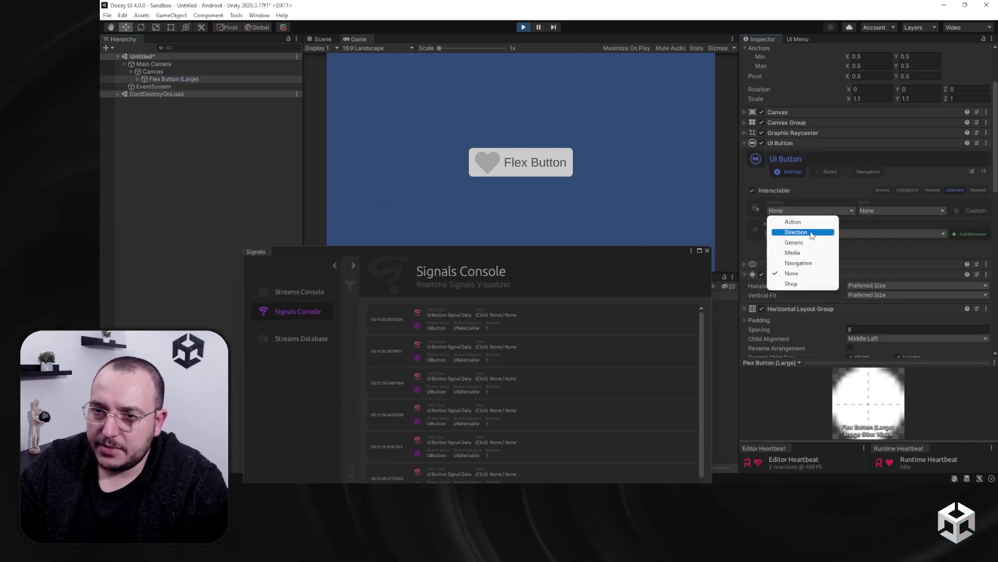
click(801, 230)
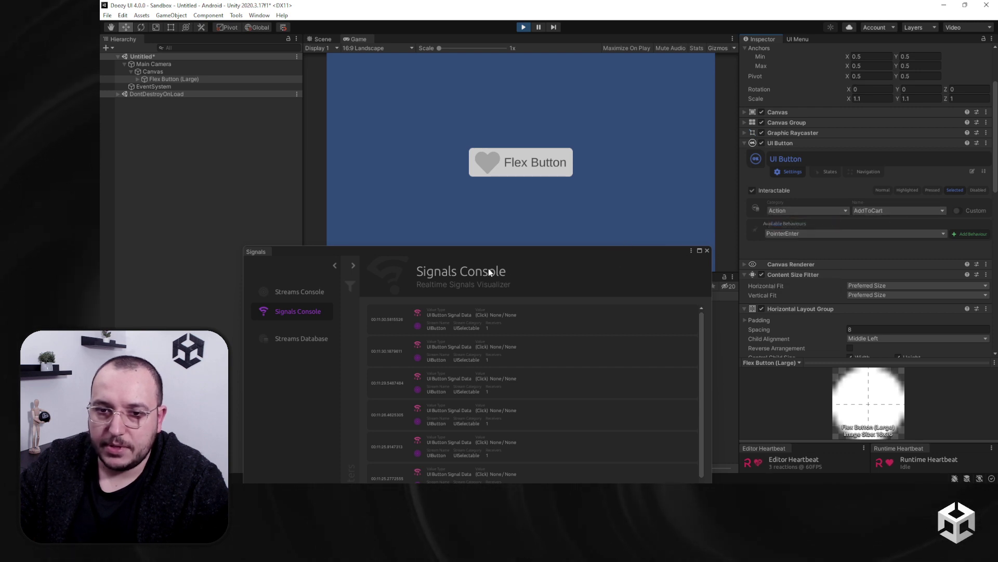
Step: Trigger the Flex Button repeatedly with the Signals window moved just below it, and examine its signals in the Signals Console
click(535, 171)
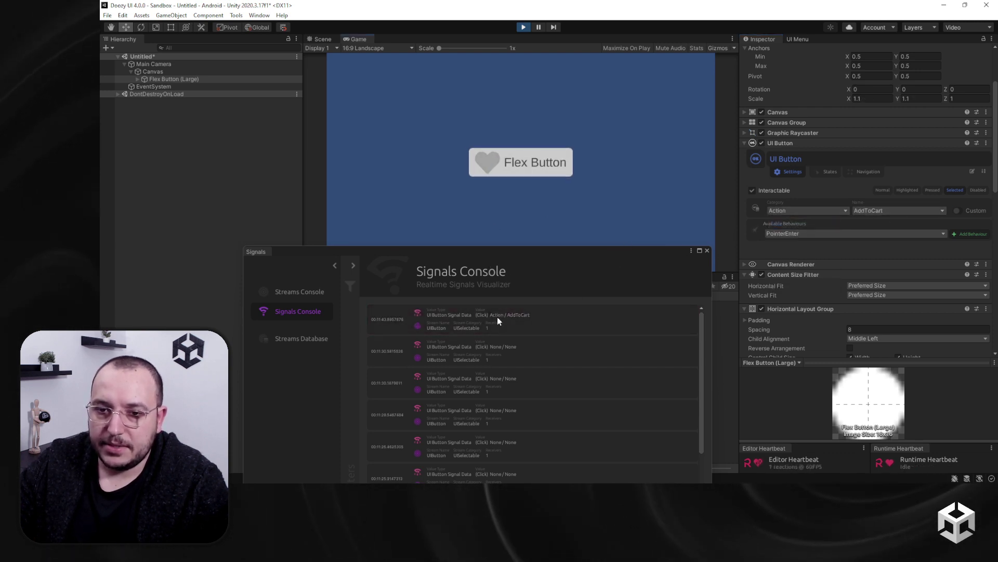
drag(483, 250, 556, 216)
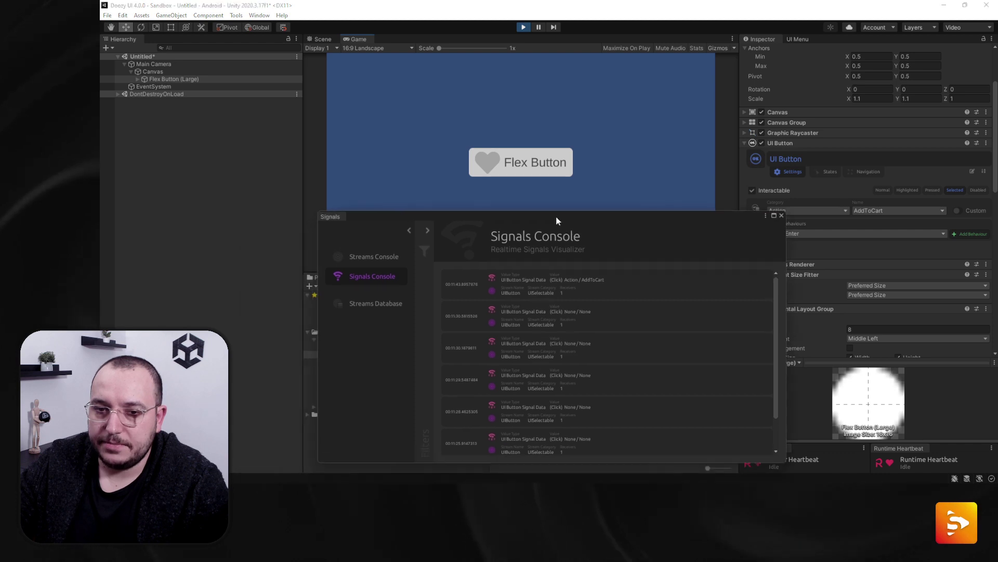
click(522, 164)
click(522, 162)
click(521, 161)
click(521, 161)
click(524, 164)
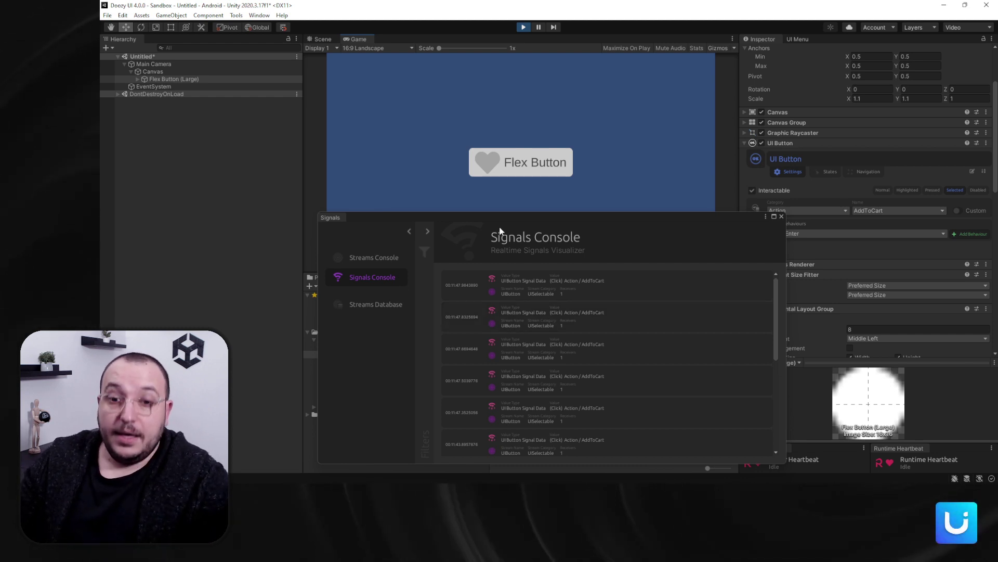
Step: Collapse the Signals window's side menu and examine the button's stream in the Streams Console while triggering the Flex Button
drag(488, 215, 475, 133)
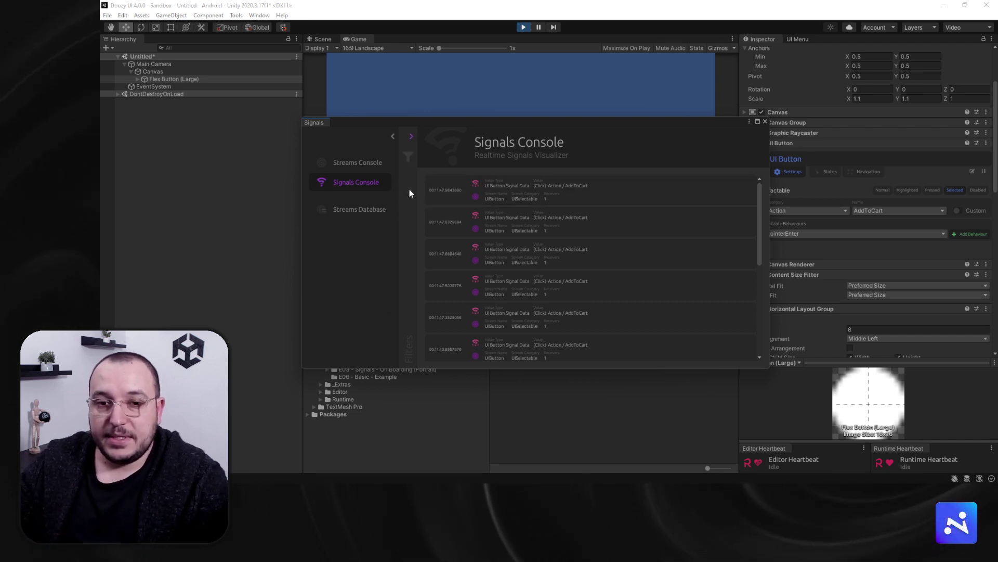
click(392, 136)
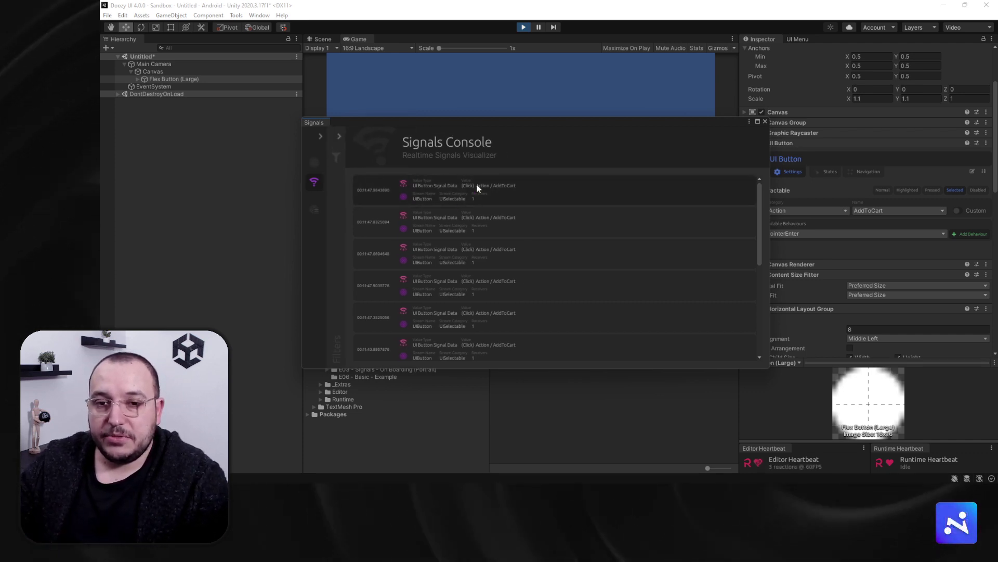
click(314, 163)
drag(519, 116, 550, 185)
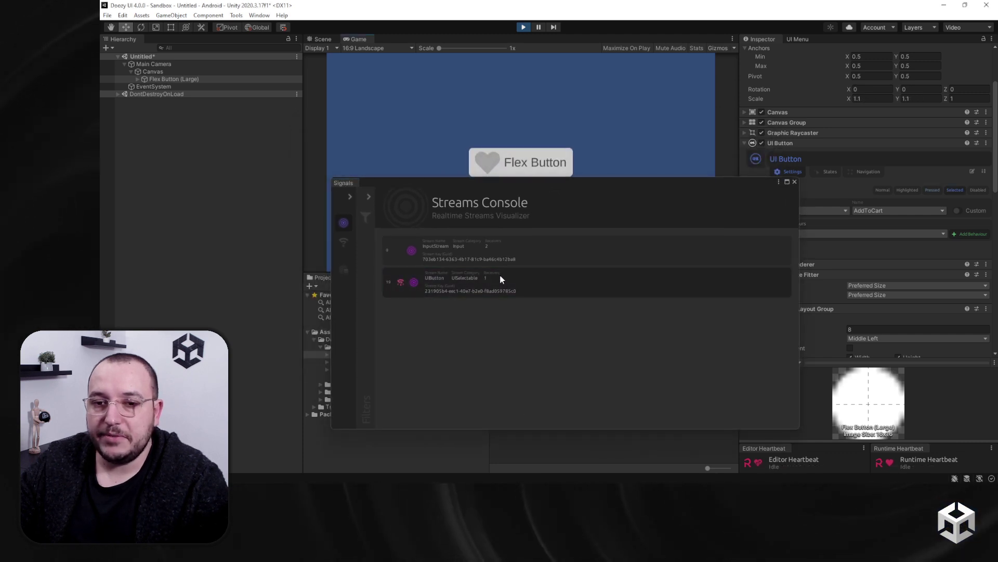
click(501, 166)
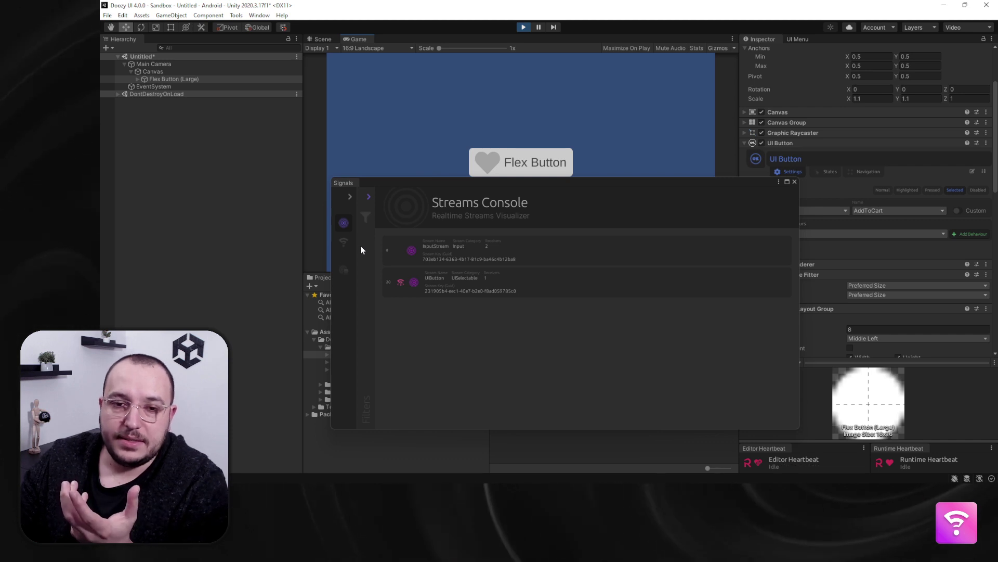
Step: Return to the Signals Console and trigger the Flex Button several more times to watch its incoming signals
click(343, 243)
click(521, 166)
click(520, 166)
click(521, 165)
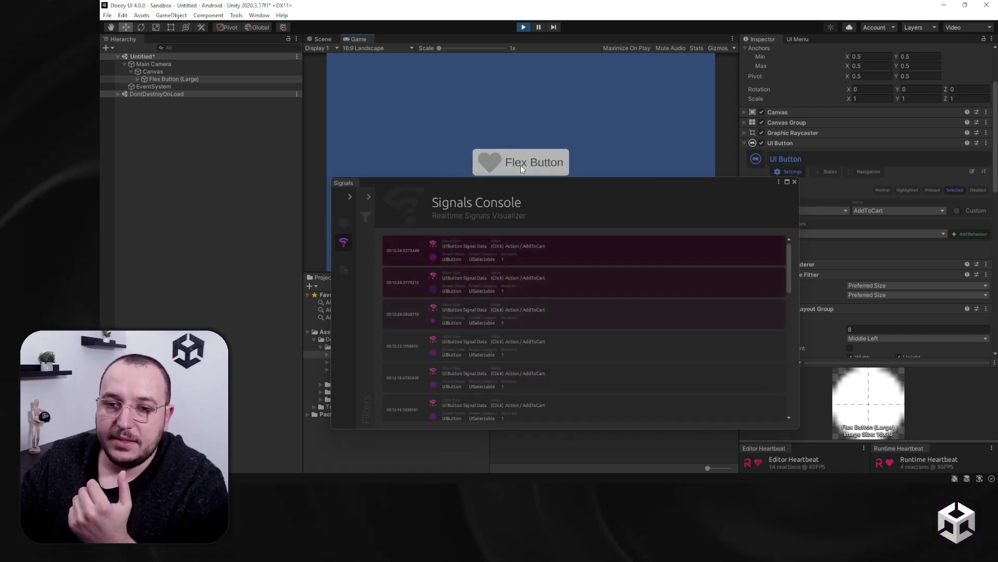
click(520, 164)
click(520, 165)
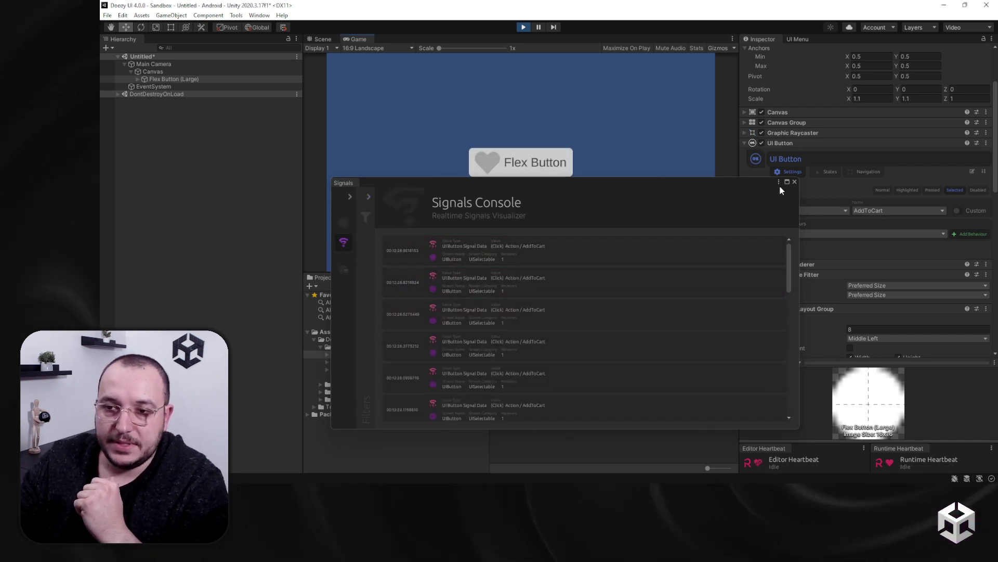
Step: Stop the running scene with the Signals window closed, and delete the Canvas and EventSystem objects
click(795, 182)
click(524, 27)
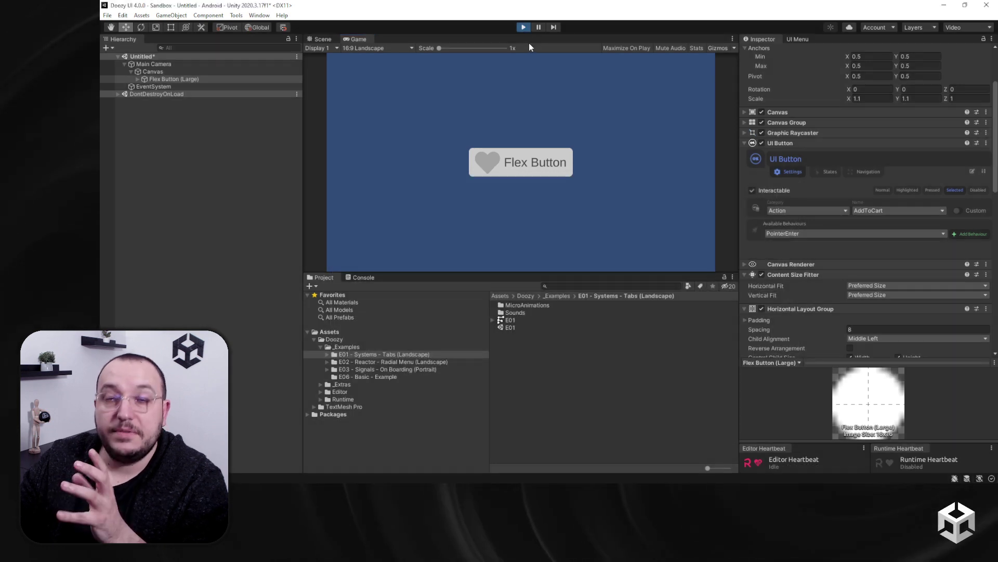
click(169, 71)
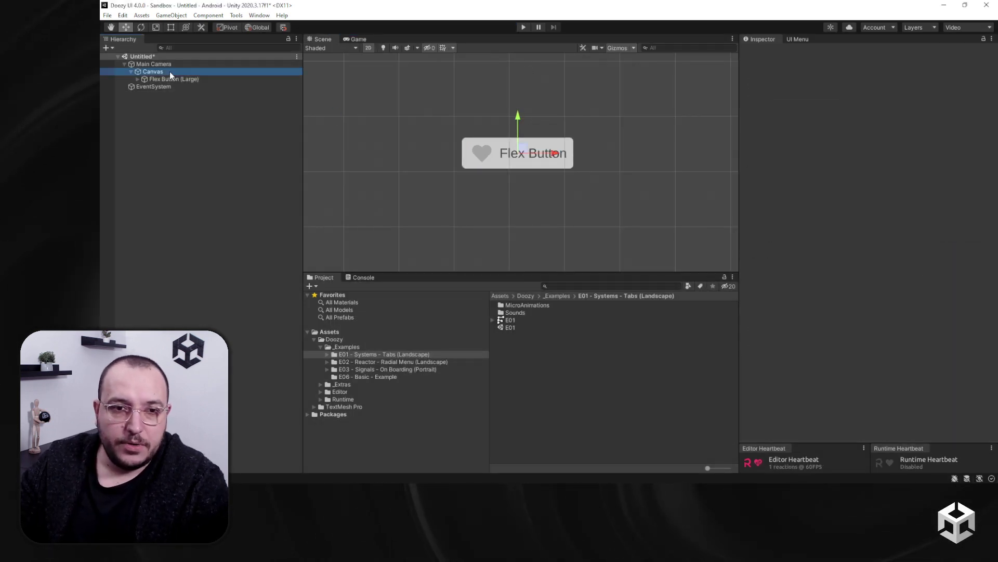
key(Delete)
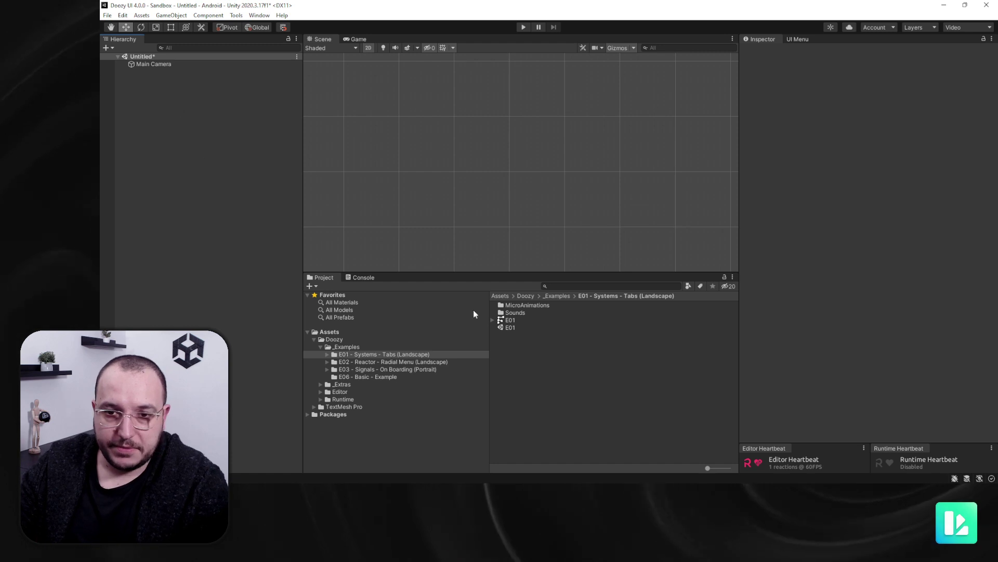
Step: Open Doozy's Reactor window and examine its UIAnimation preset categories and global heartbeat settings
click(236, 15)
mouse_move(260, 26)
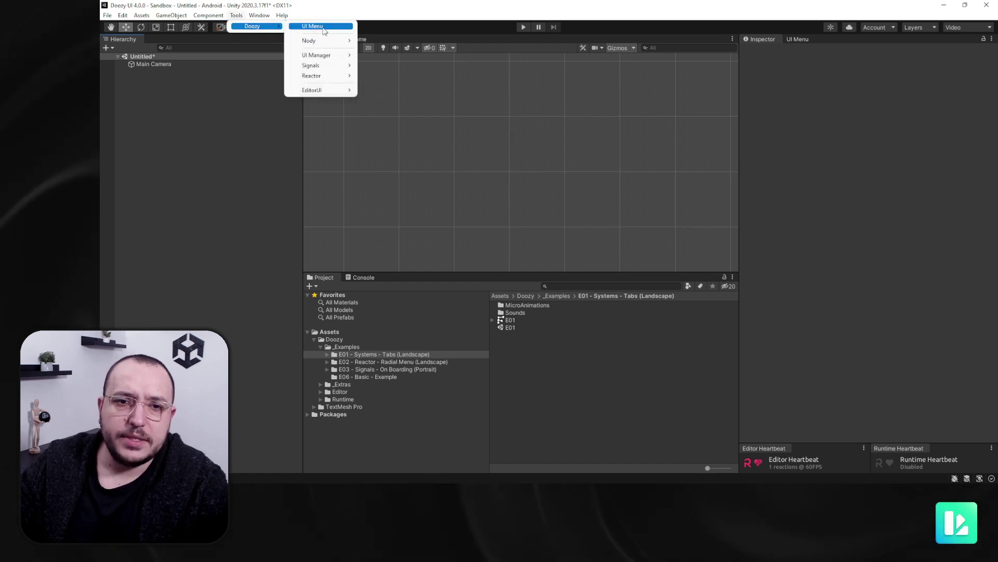
mouse_move(328, 75)
click(395, 75)
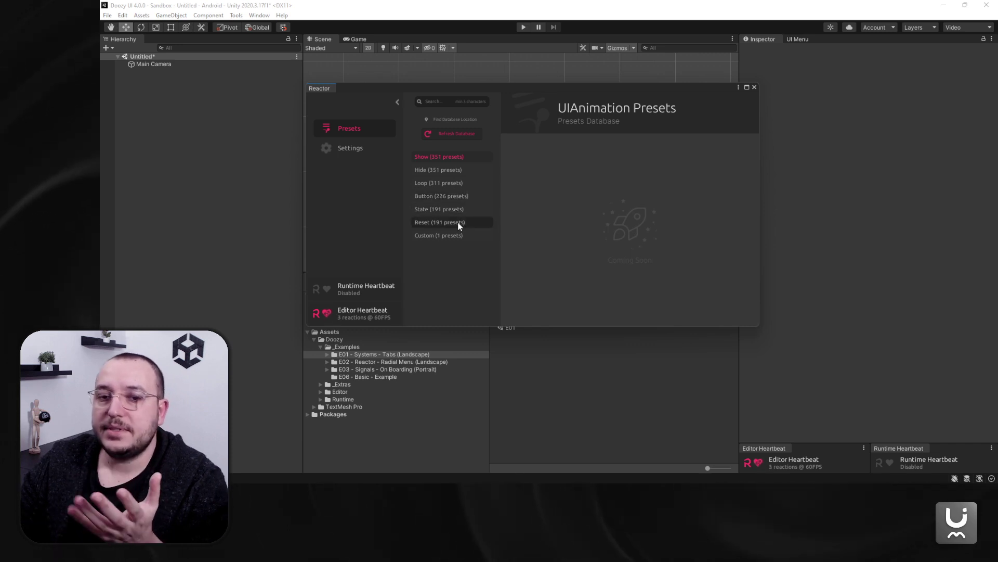
click(377, 148)
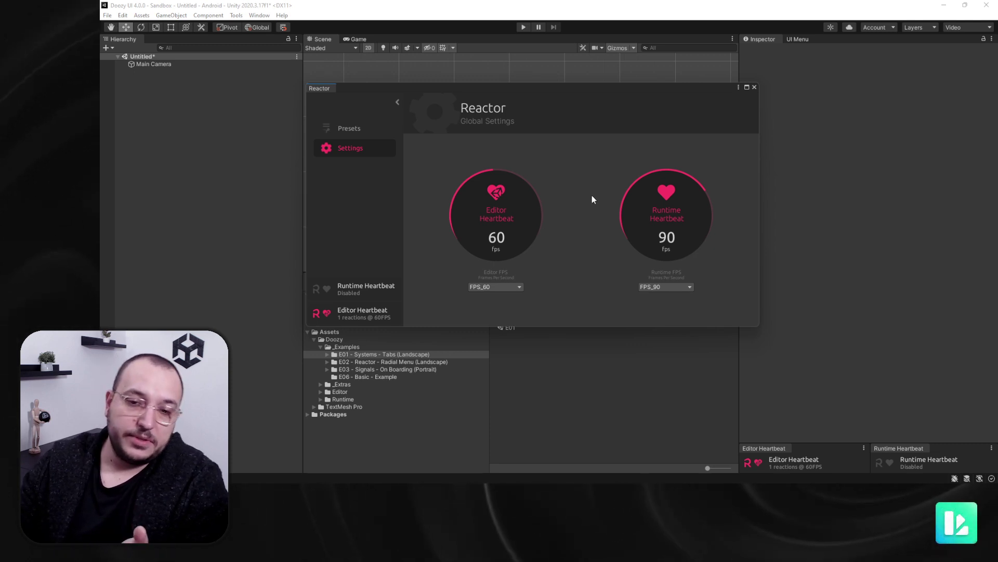
Step: Try the Editor Heartbeat at 120 FPS and return it to 60 FPS
click(489, 287)
click(501, 299)
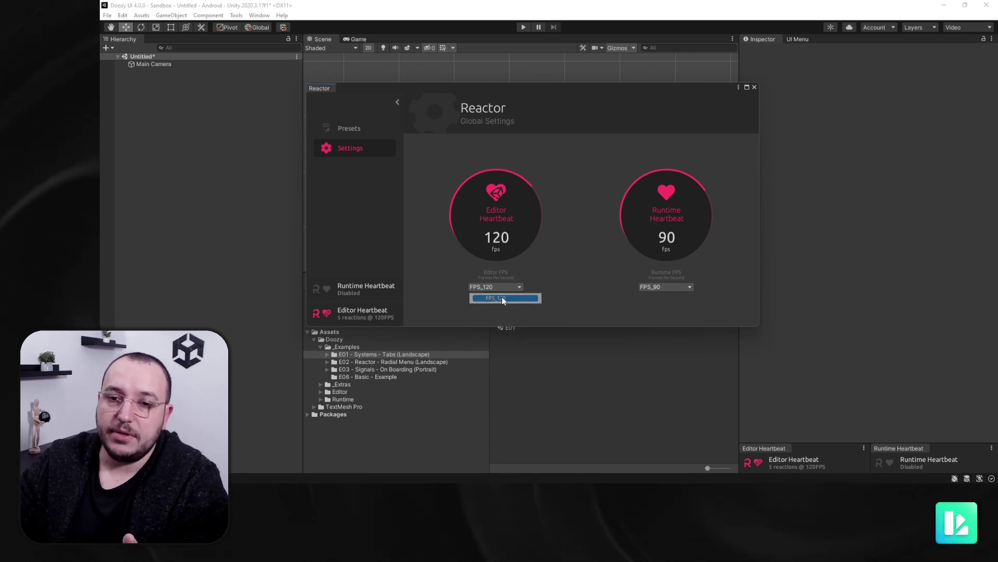
click(496, 286)
click(499, 322)
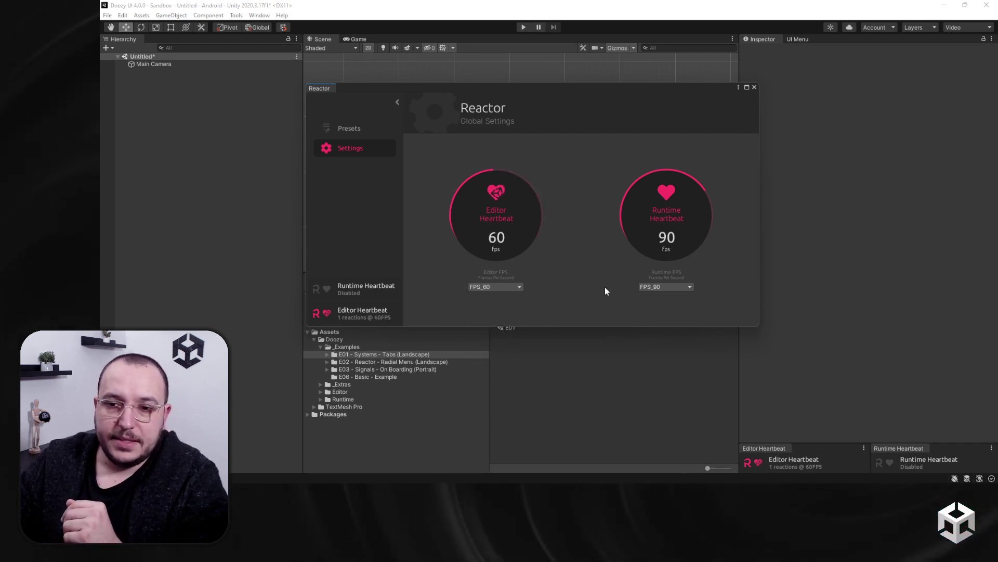
Step: Try the Runtime Heartbeat at 30 FPS, 120 FPS and Max FPS, and return it to 90 FPS
click(669, 287)
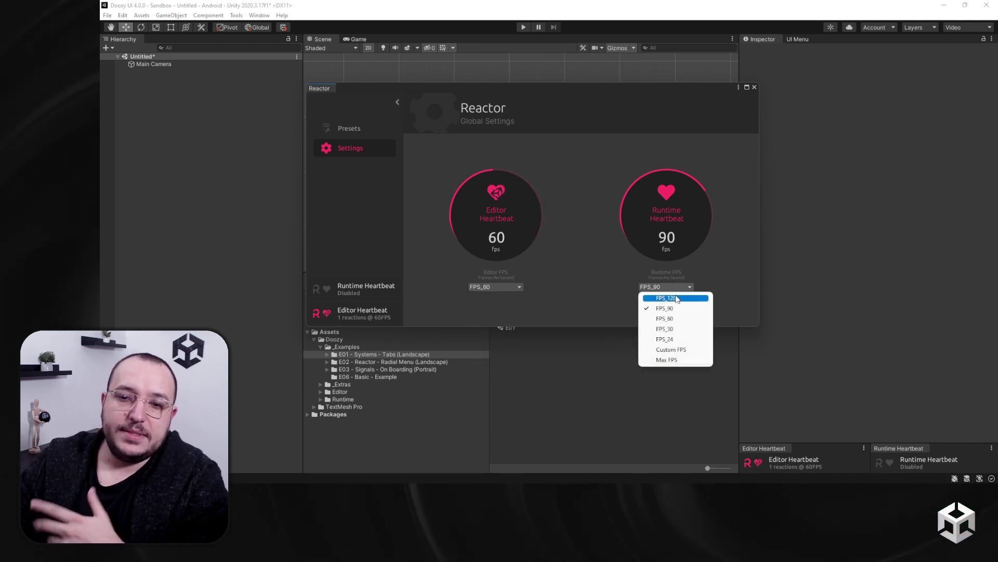
click(676, 329)
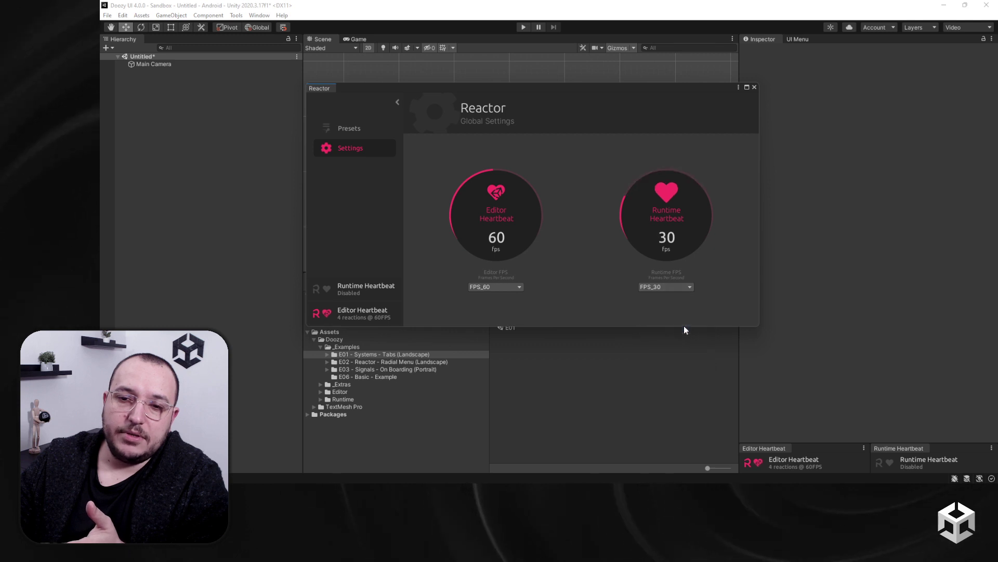
click(663, 288)
click(669, 298)
click(665, 287)
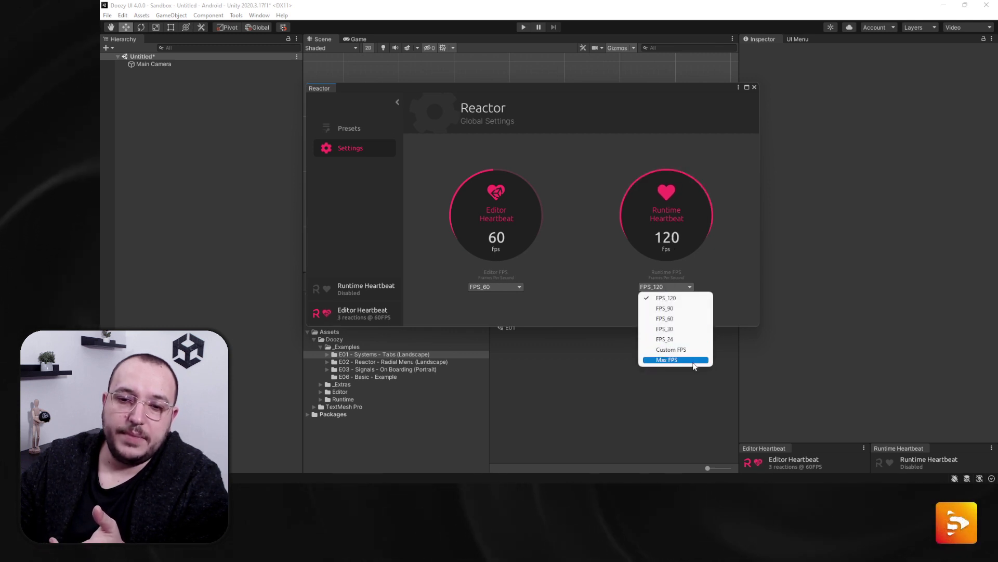
click(667, 360)
click(688, 290)
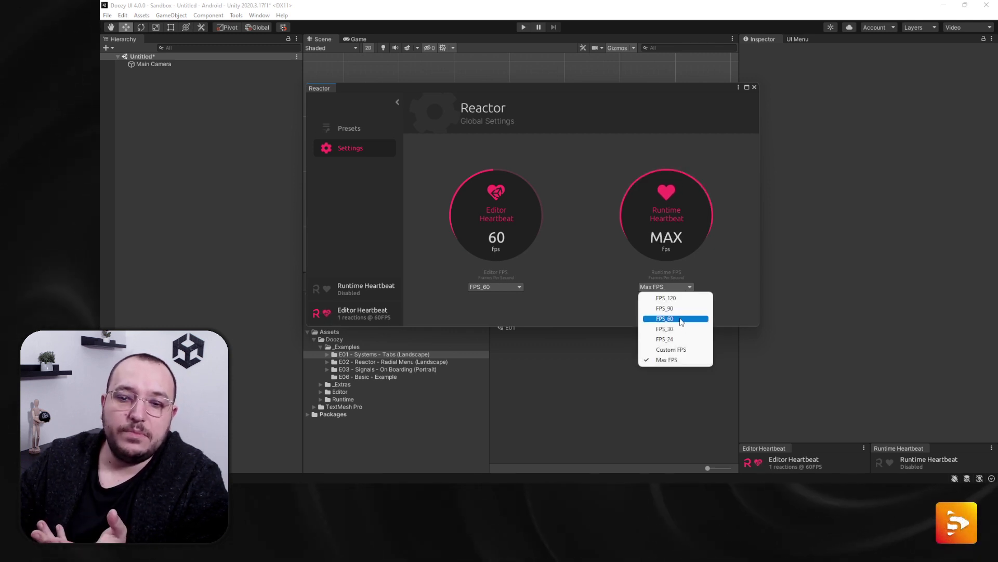
click(676, 308)
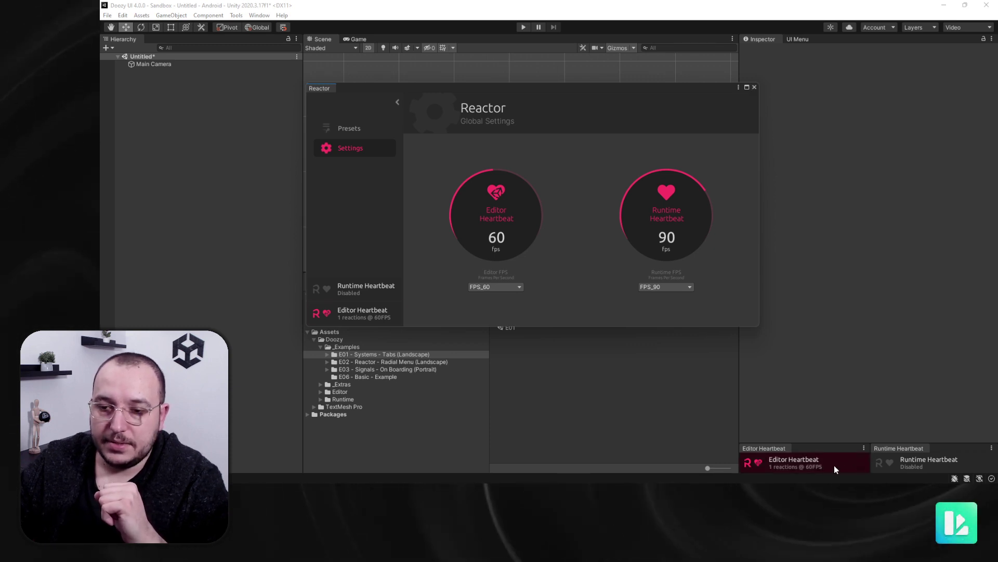
Step: Close the Reactor window and open Doozy's EditorUI window
click(754, 86)
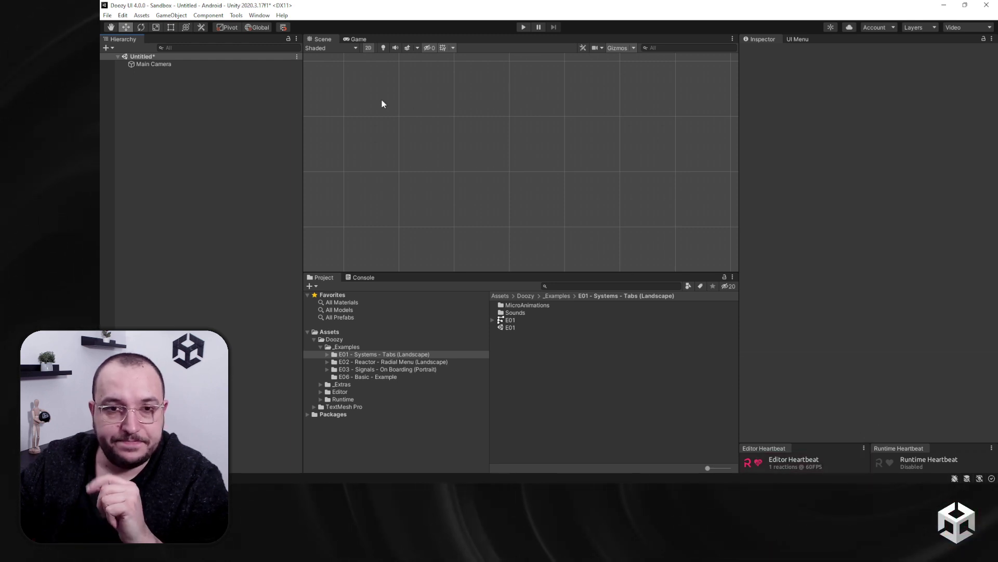
click(225, 16)
click(236, 15)
mouse_move(258, 26)
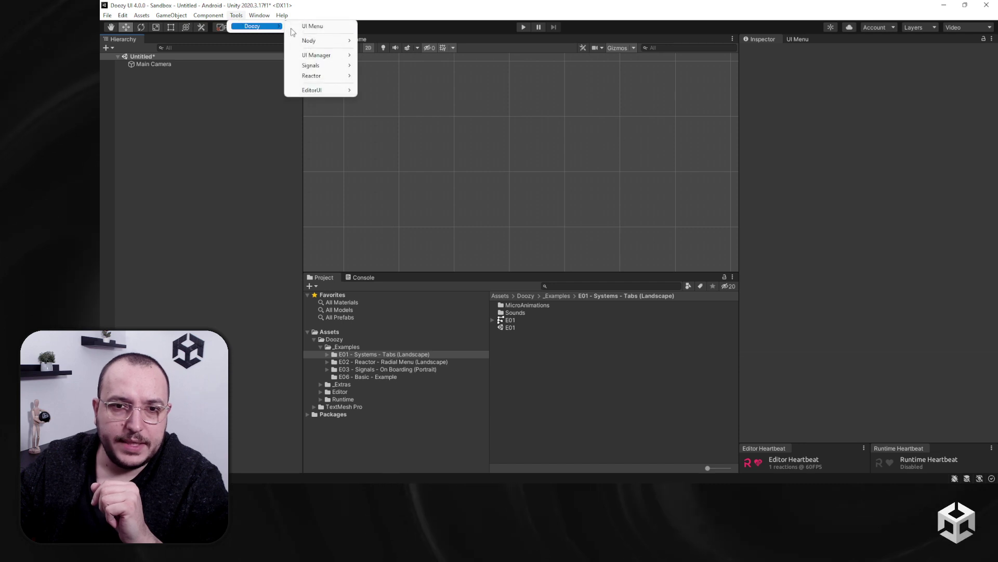
mouse_move(324, 90)
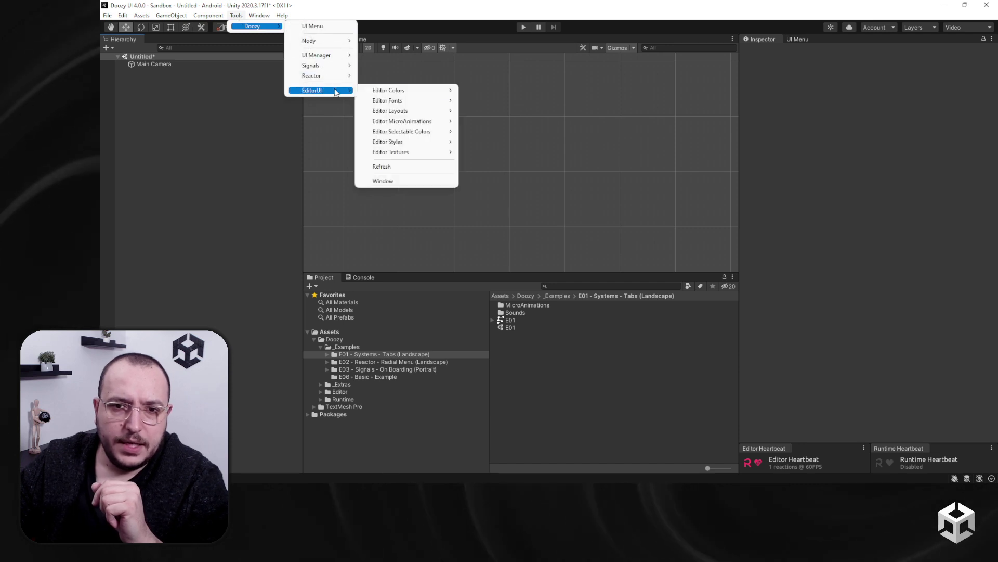
click(404, 184)
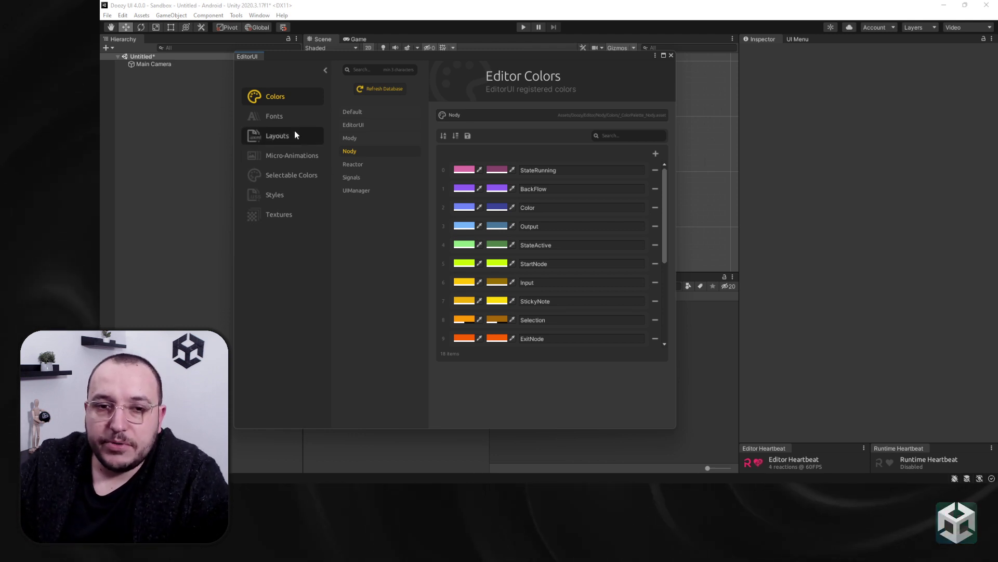
Step: Examine the Default palette in Editor Colors and bring up its color palette asset in the Inspector
click(359, 112)
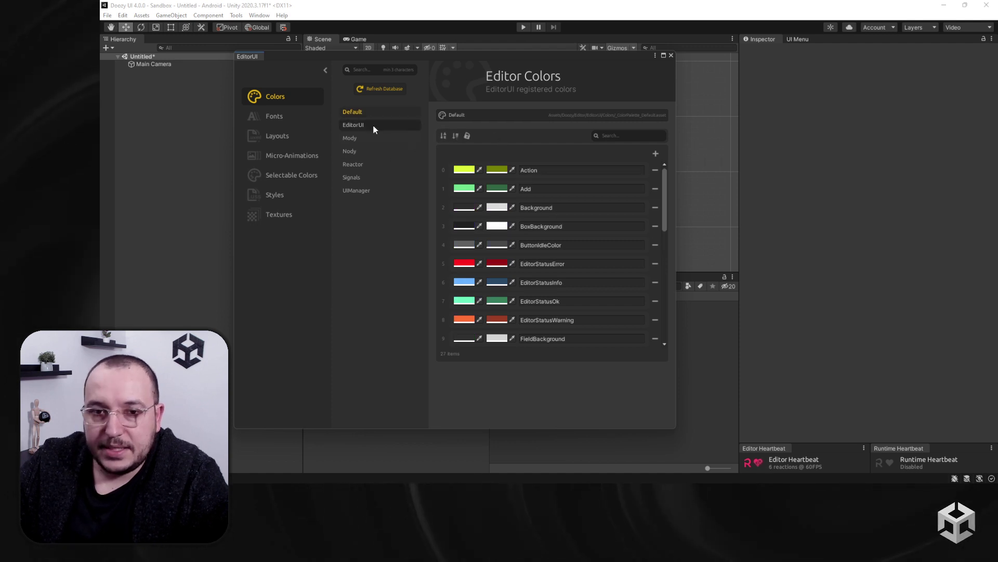
click(488, 117)
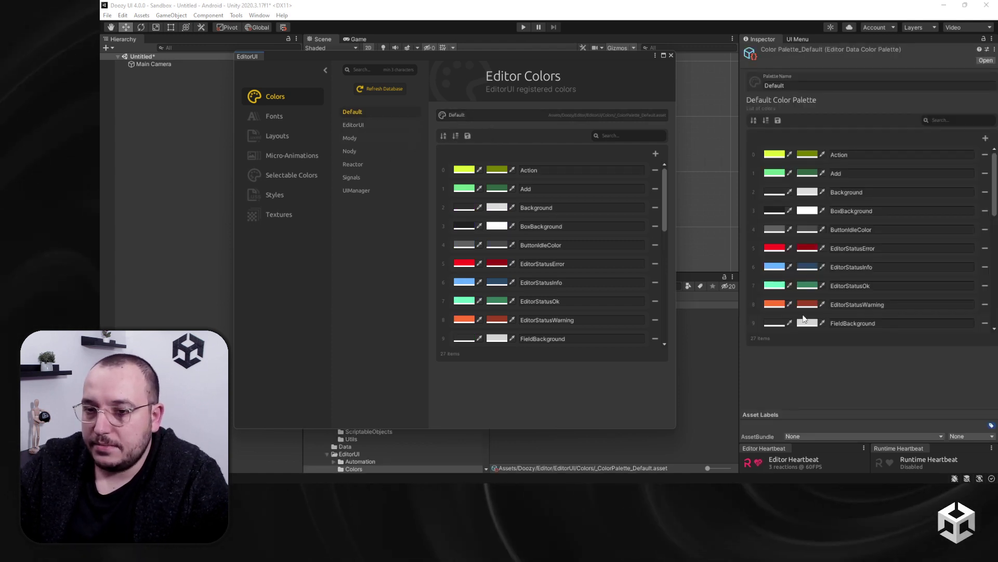
scroll(521, 226, down, 3)
Step: Inspect the Inter font family asset from Editor Fonts and view the Common group in Editor Layouts
click(274, 116)
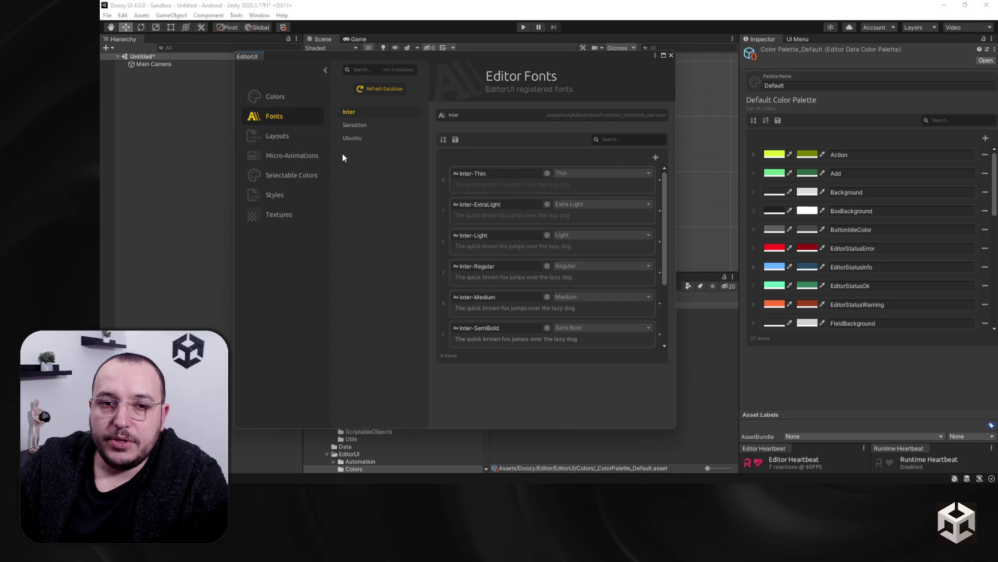
click(488, 118)
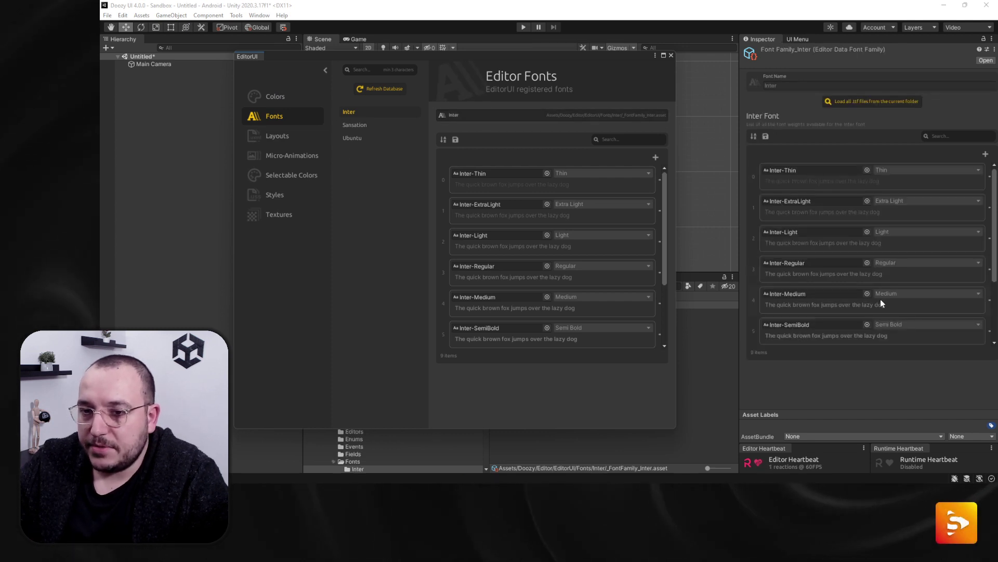
click(282, 140)
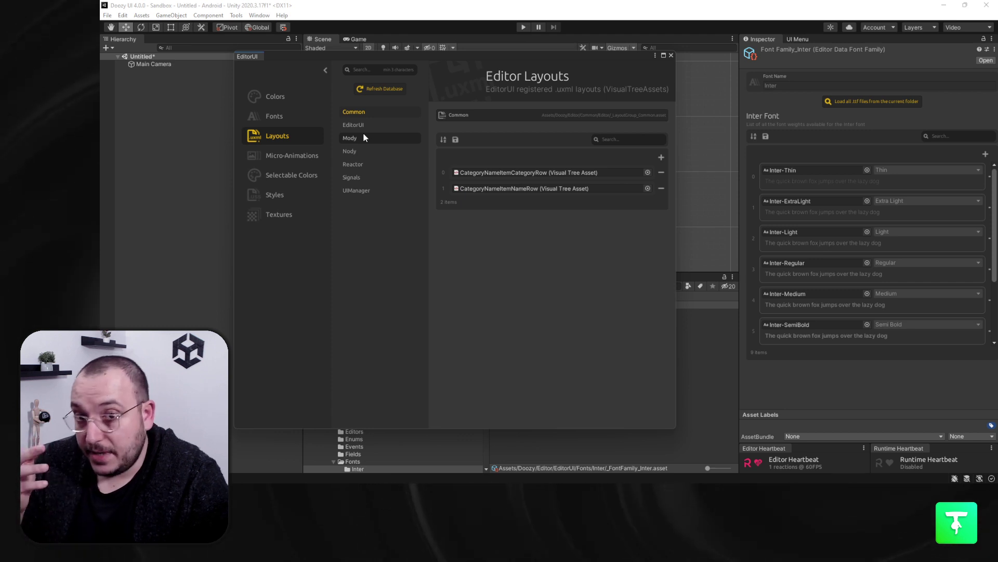
Step: Browse the EditorUI - Arrows and EditorUI - Components groups in Editor Micro-Animations
click(312, 154)
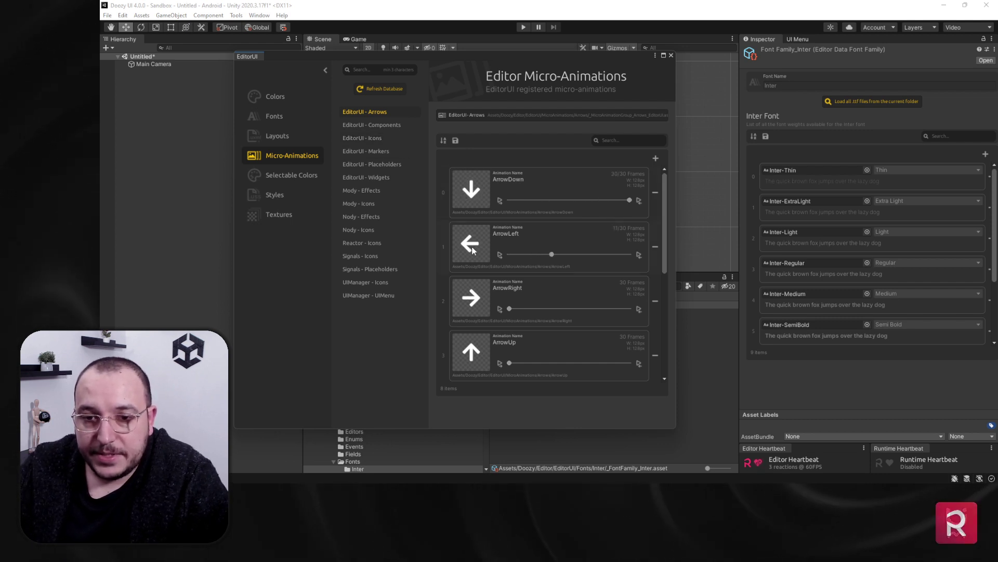
scroll(468, 224, down, 5)
scroll(473, 252, down, 3)
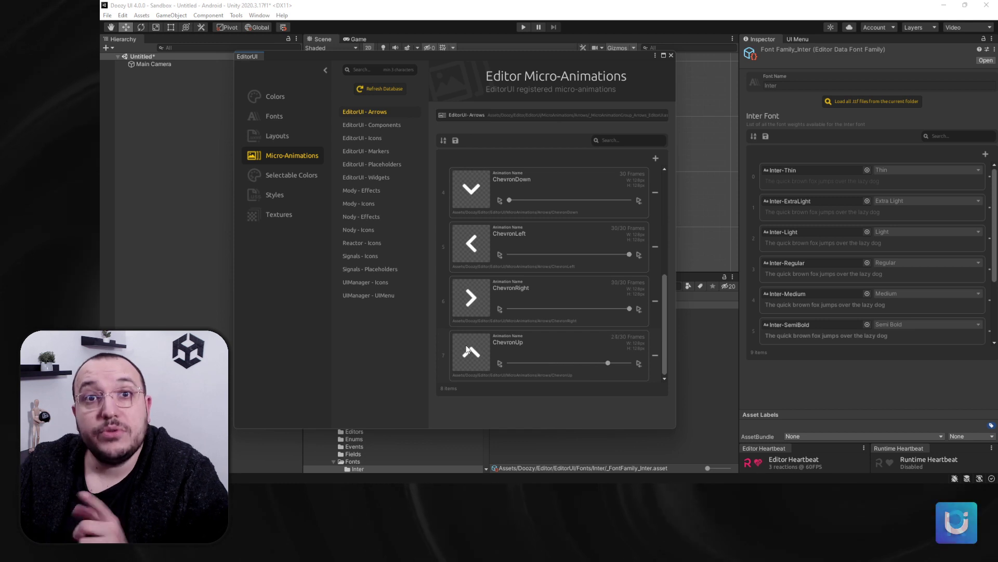
click(382, 126)
scroll(482, 241, down, 8)
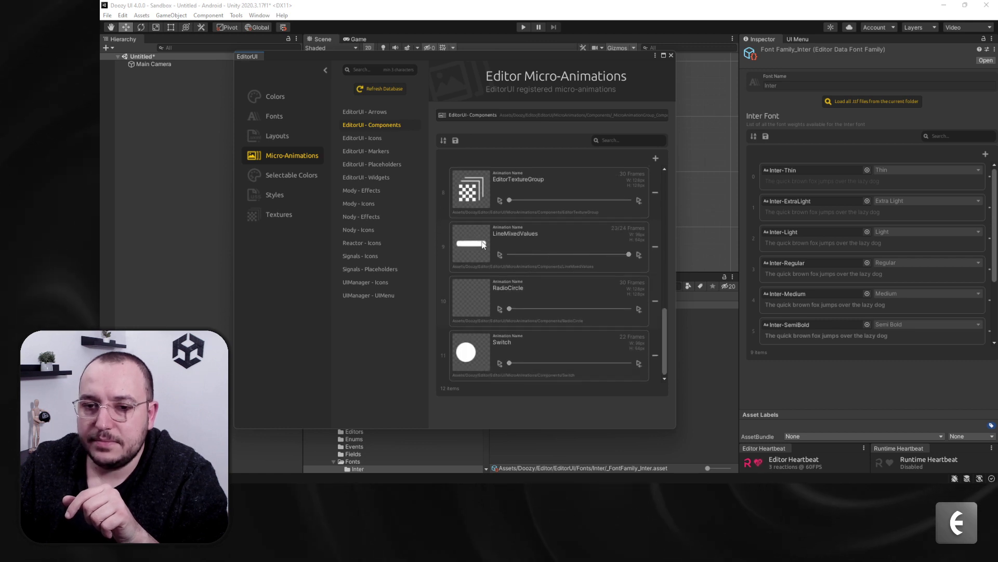
Step: Scrub the Animator micro-animation in EditorUI - Icons, play it reversed and forward, and browse the group's other icon animations
click(370, 141)
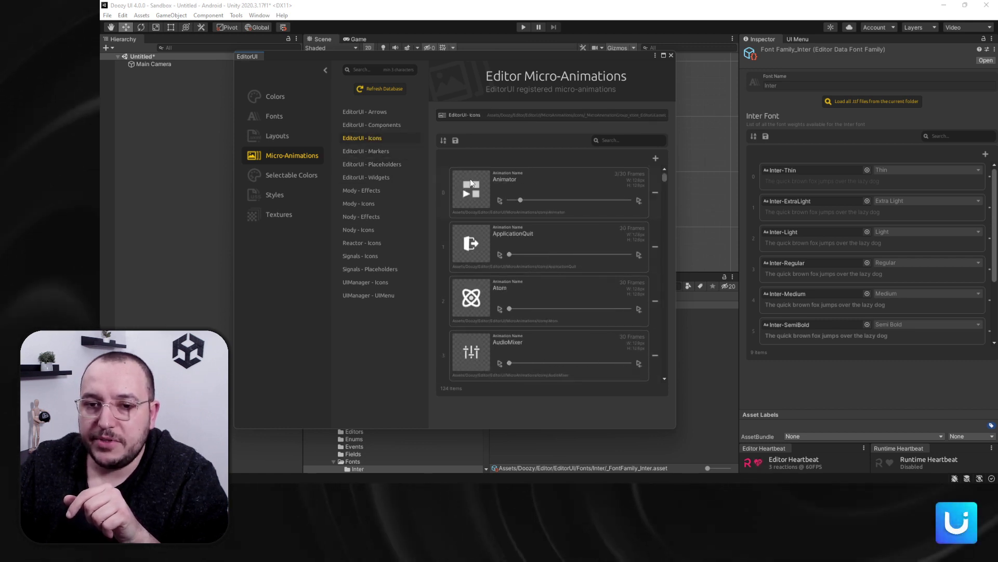
drag(623, 205, 543, 209)
click(639, 201)
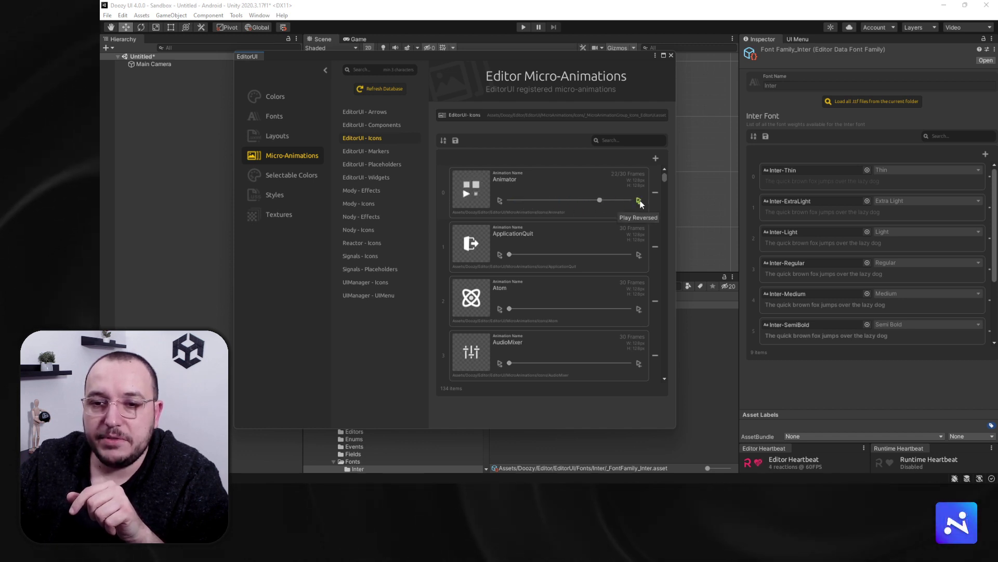
click(500, 204)
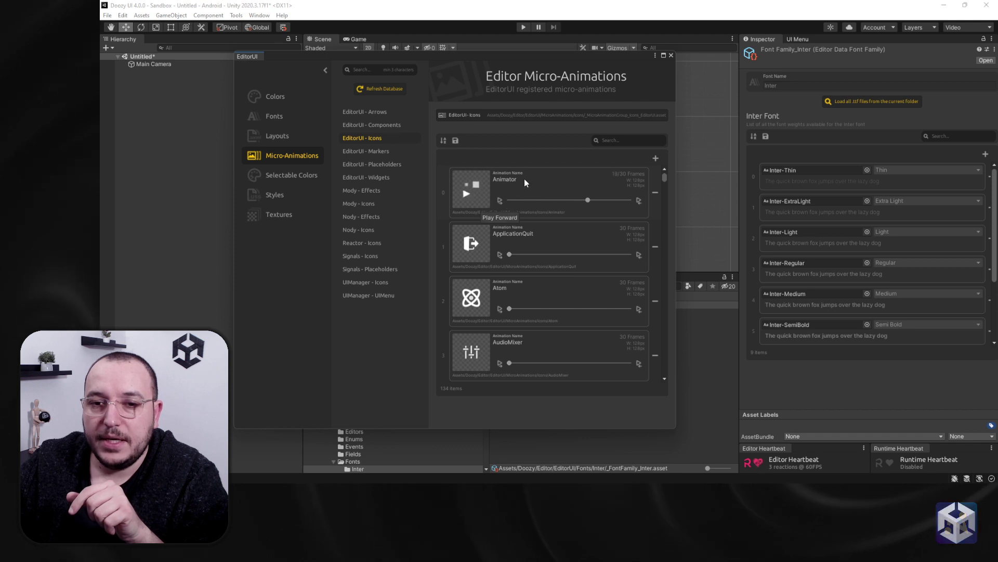
mouse_move(475, 182)
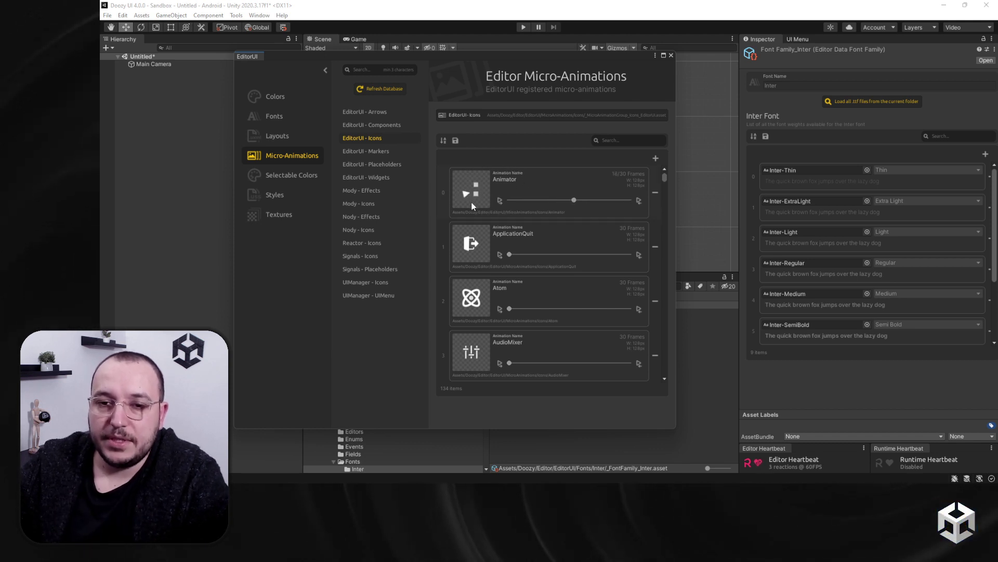
scroll(469, 247, down, 4)
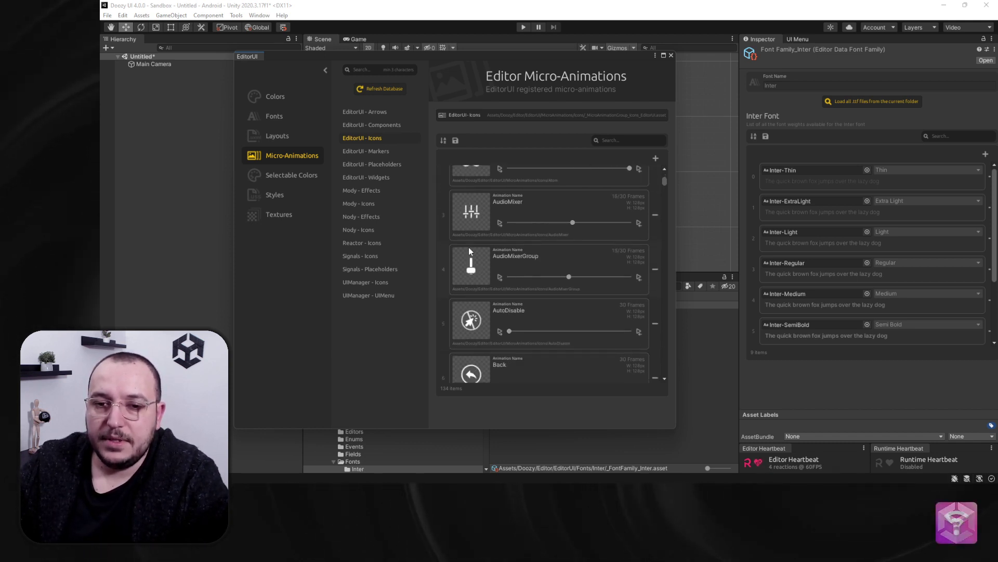
scroll(469, 248, down, 15)
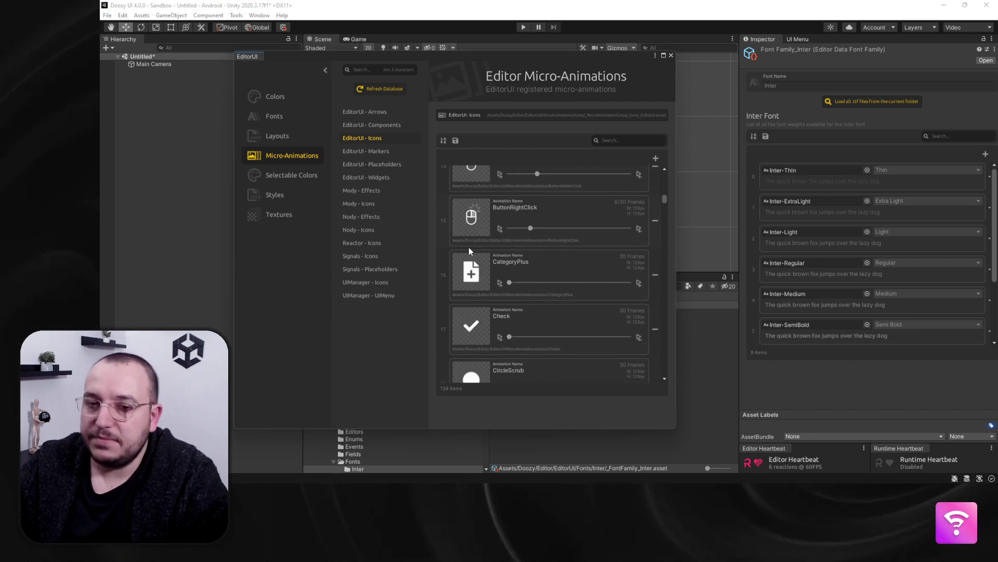
scroll(469, 247, down, 8)
Step: View the EditorUI - Widgets, EditorUI - Placeholders, Mody - Effects and Nody - Icons micro-animation groups
click(383, 176)
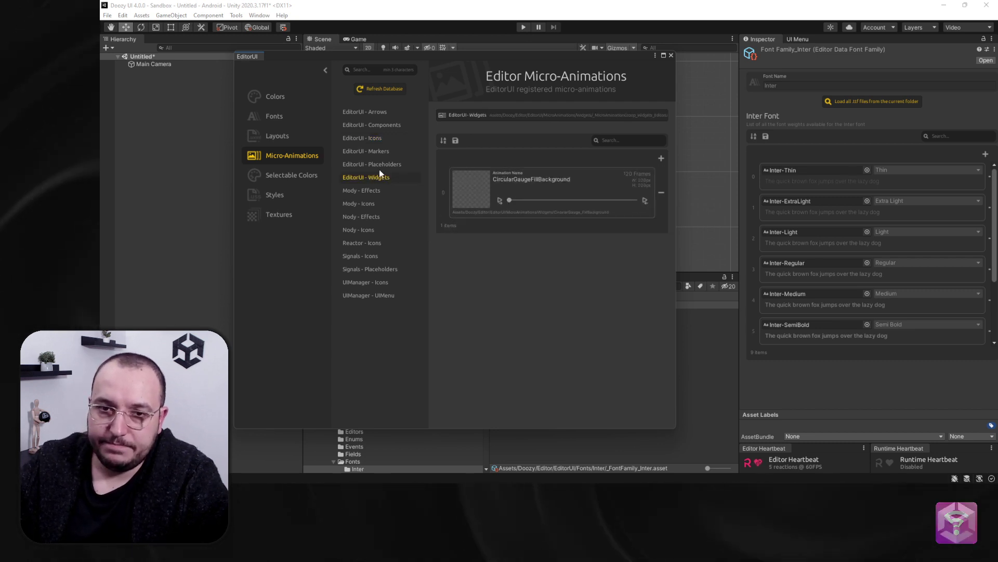
click(378, 165)
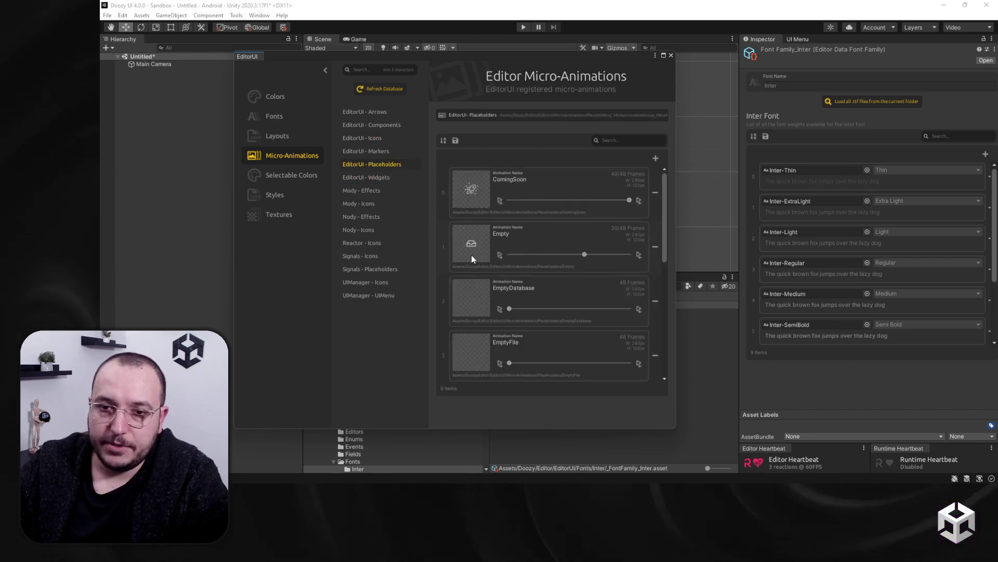
click(375, 192)
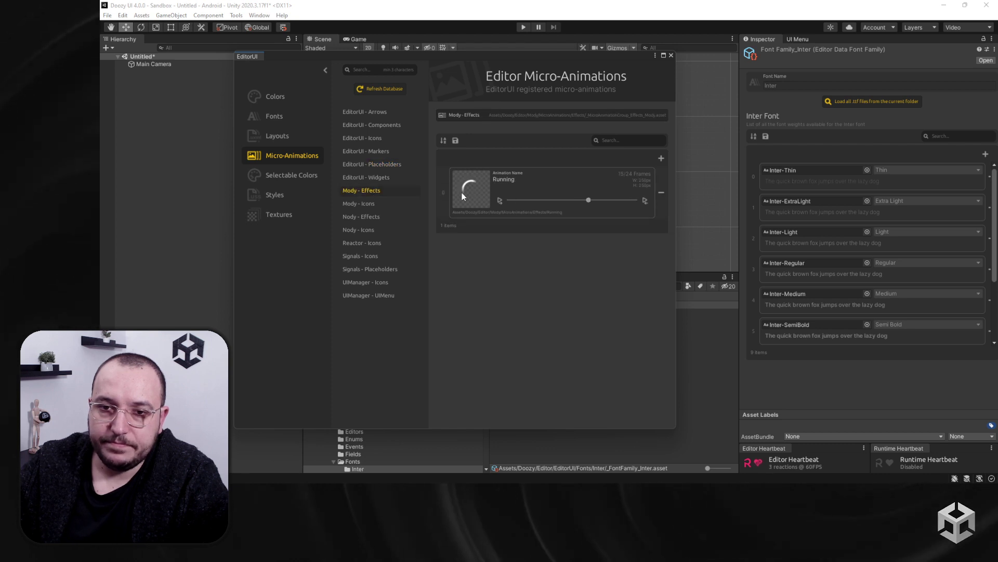
click(378, 230)
scroll(475, 200, down, 1)
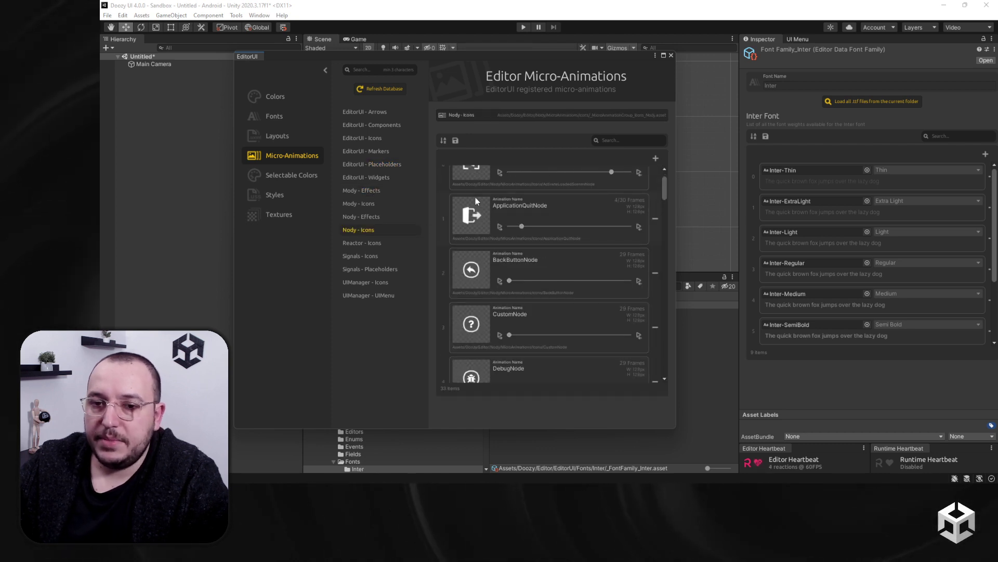
scroll(471, 275, down, 2)
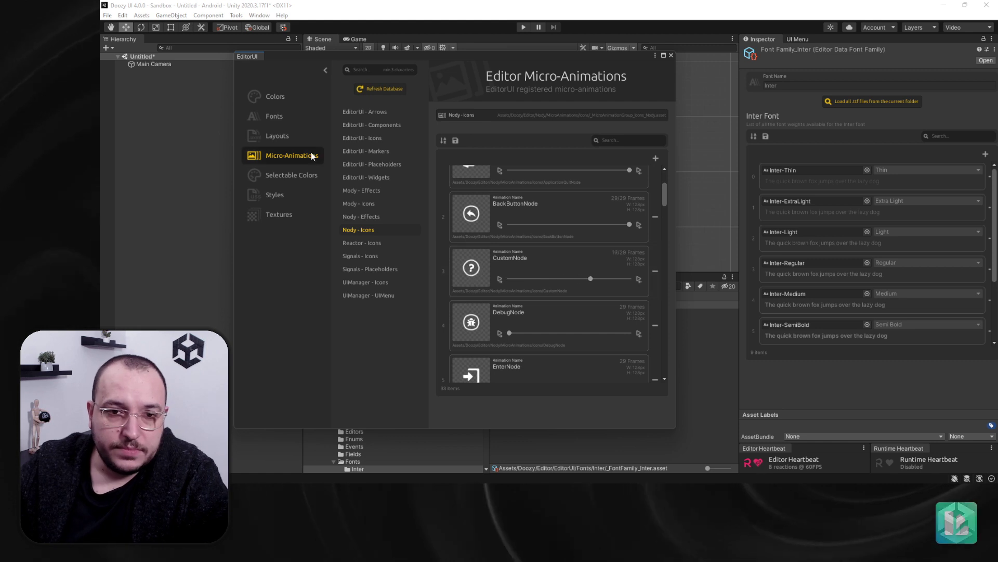
Step: View the EditorUI palette in Editor Selectable Colors and the Common group in Editor Styles
click(291, 175)
click(374, 125)
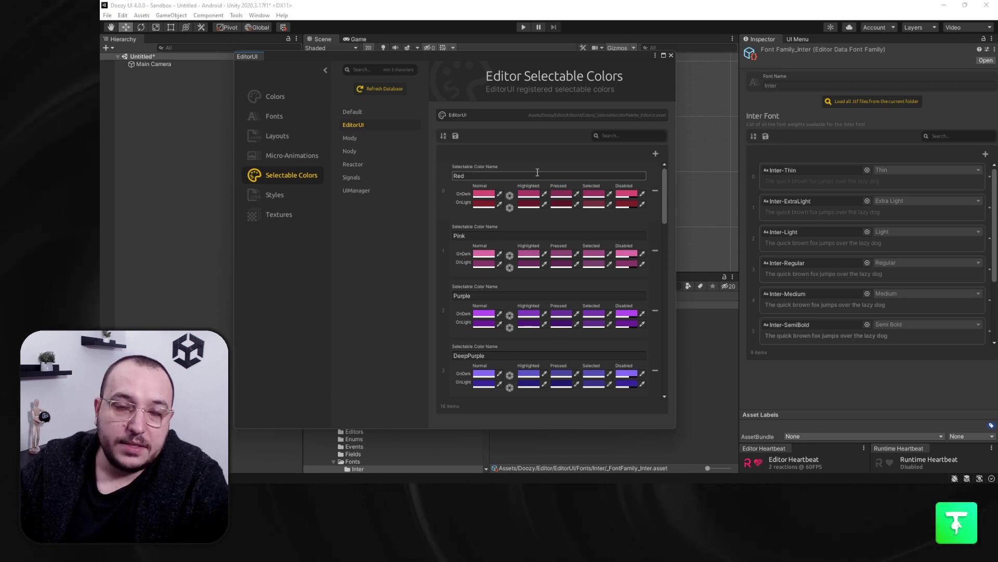
click(282, 193)
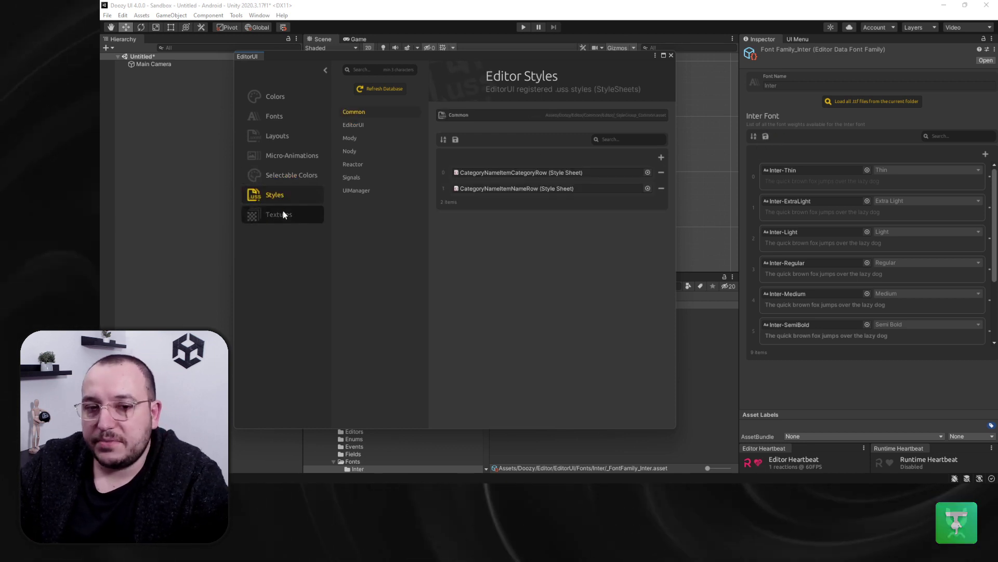
Step: View the UIManager - Icons and UIMenuIcons - UIMenu groups in Editor Textures, and close the EditorUI window
click(283, 213)
click(391, 179)
click(380, 256)
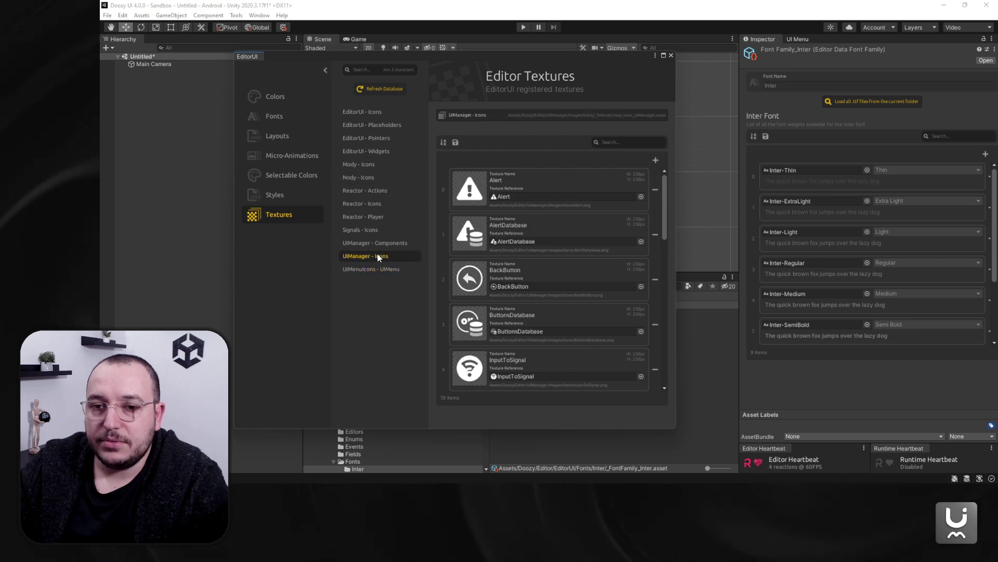
click(378, 271)
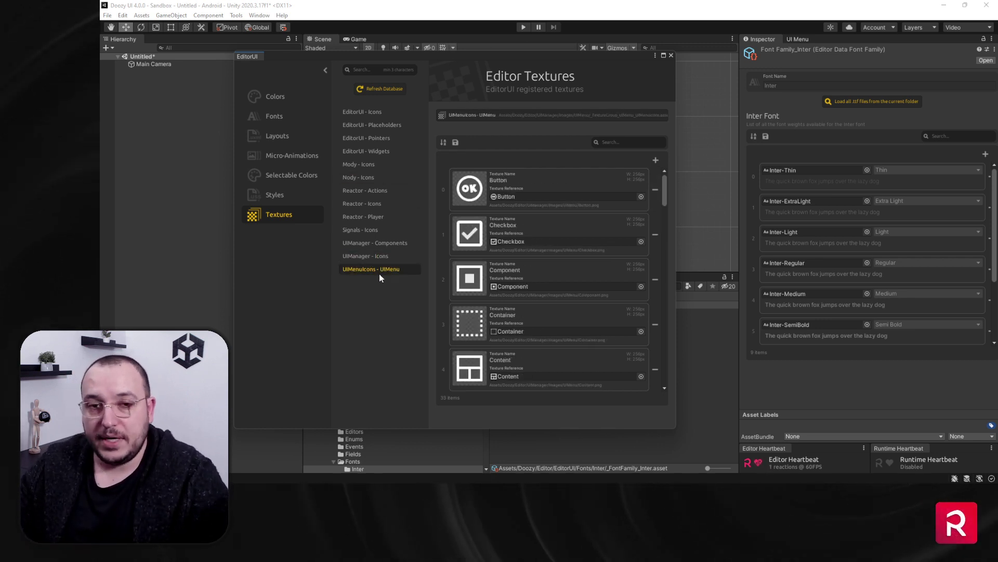
click(262, 96)
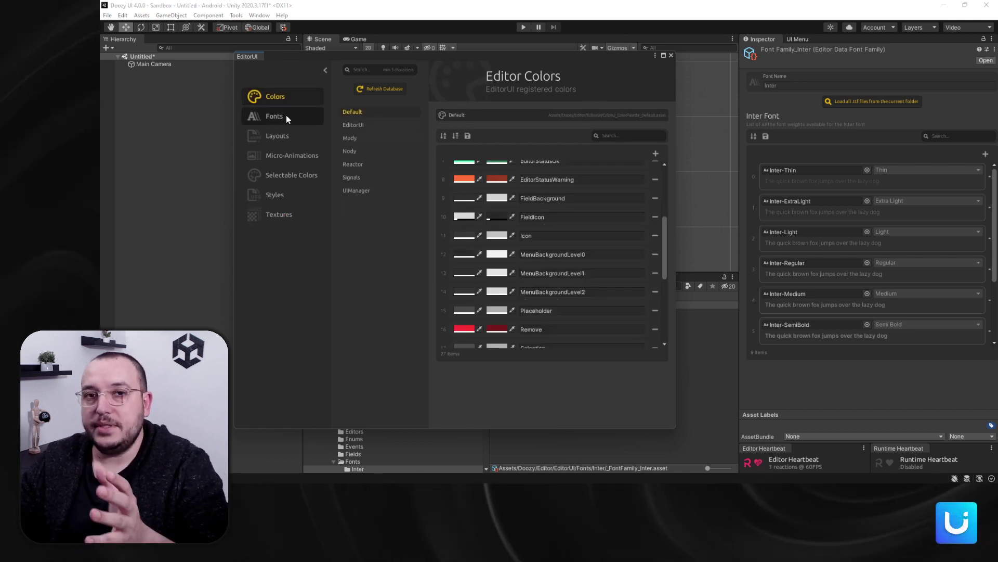
click(671, 55)
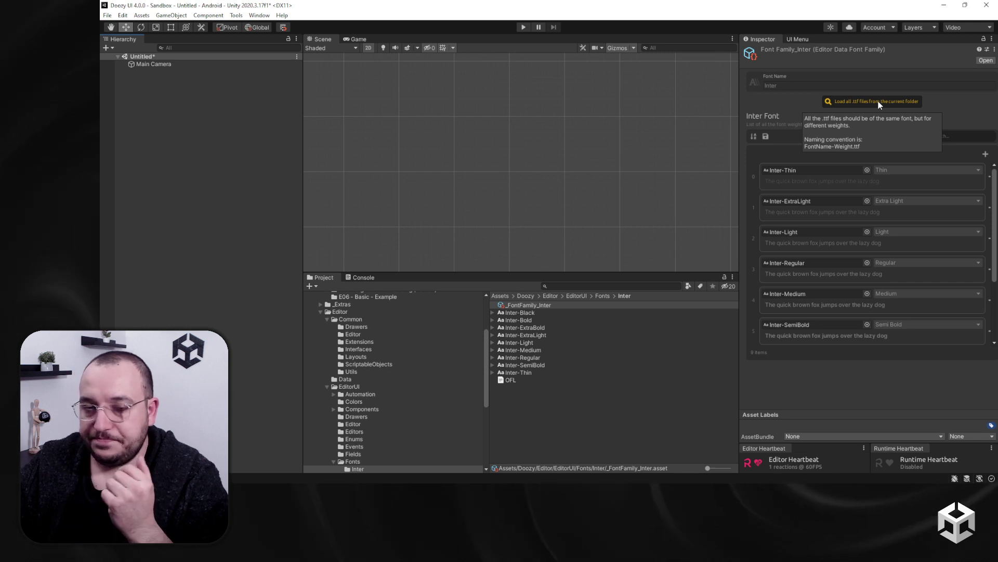
Step: Select the Main Camera, collapse the expanded folders in the project tree and show the Doozy folder's contents
click(213, 64)
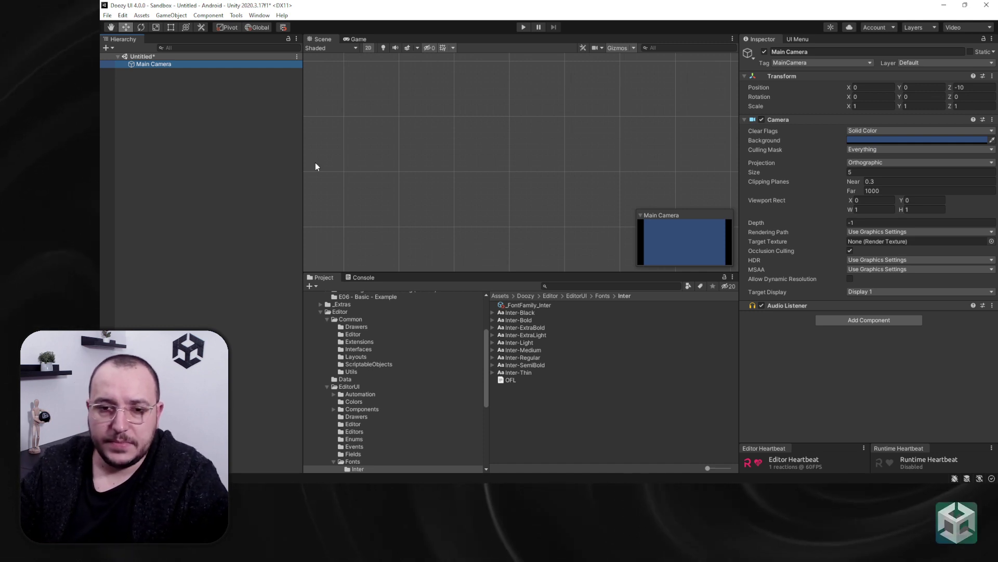
click(326, 321)
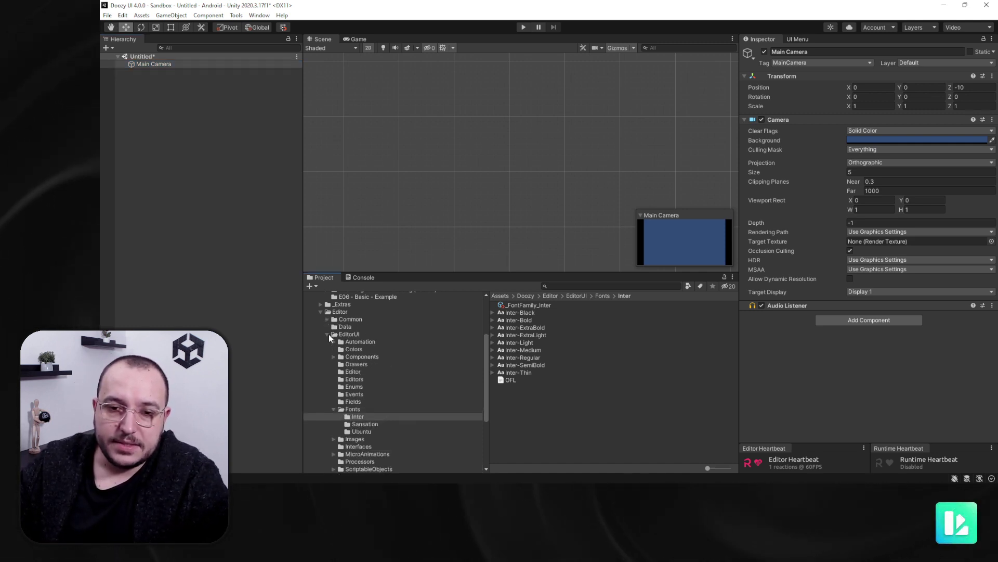
click(329, 334)
click(320, 370)
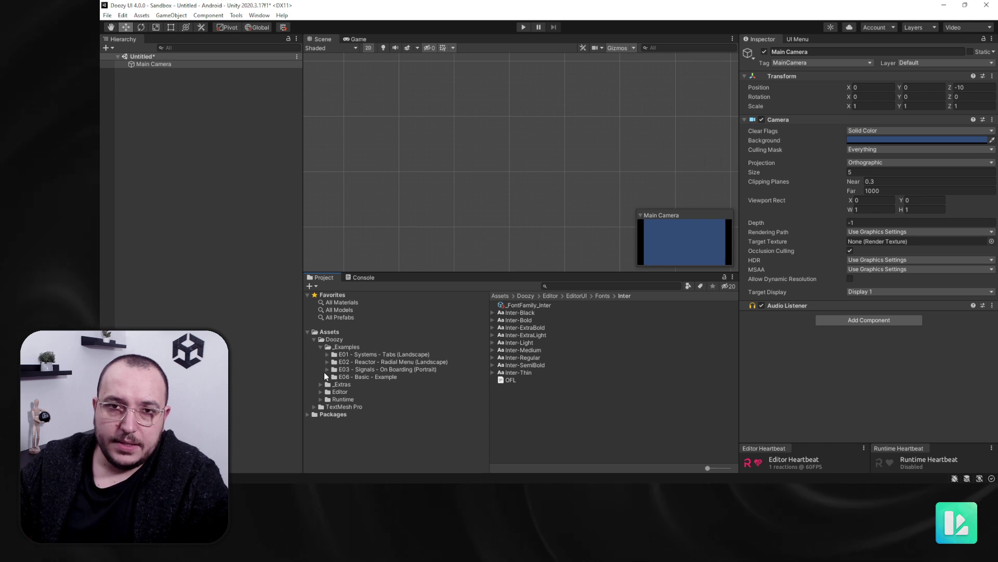
click(317, 339)
click(314, 339)
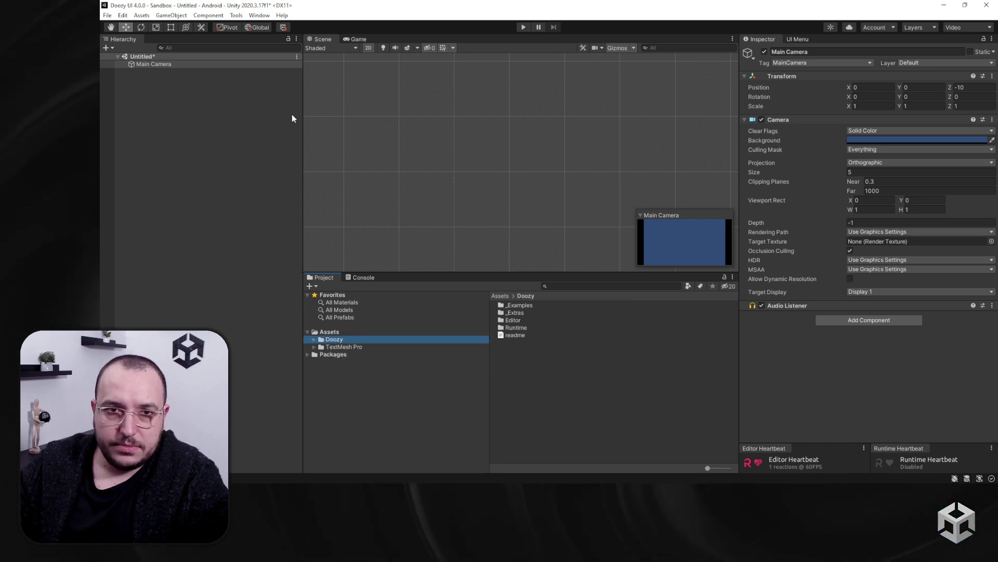
Step: Undock the UI Menu as a floating window over the scene and collapse its Flex Button and Component categories
click(235, 14)
click(325, 26)
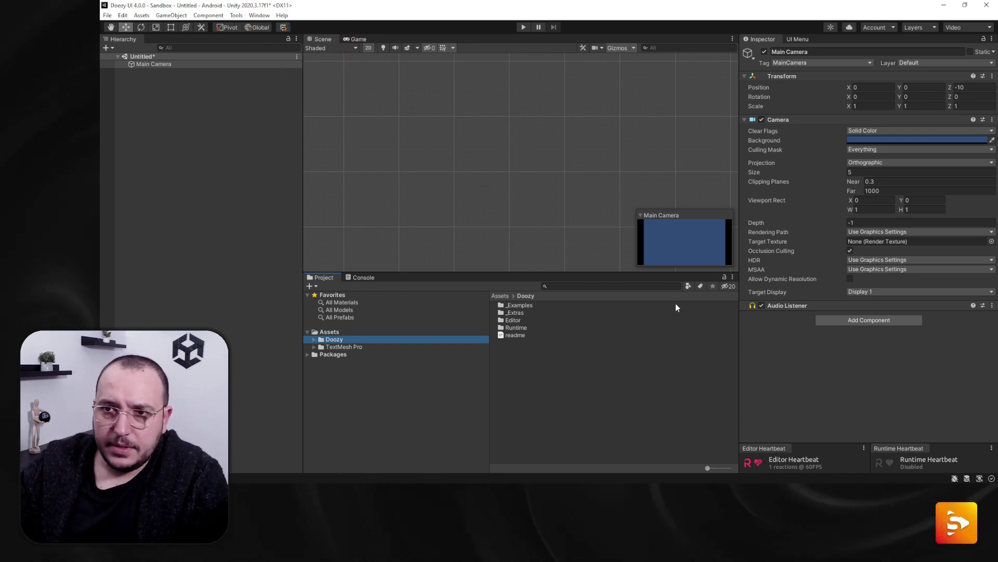
click(797, 40)
drag(798, 40, 518, 164)
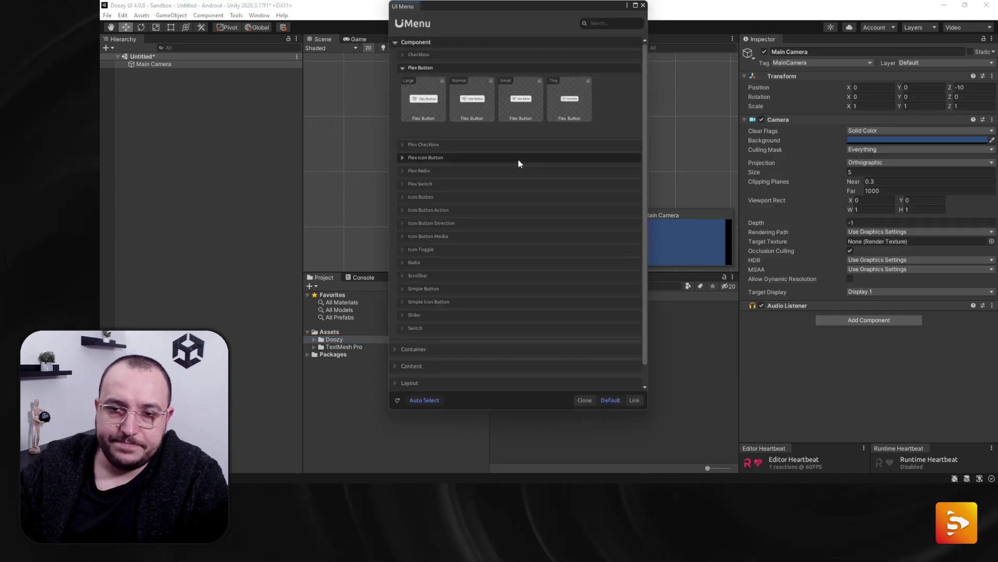
click(438, 66)
click(427, 45)
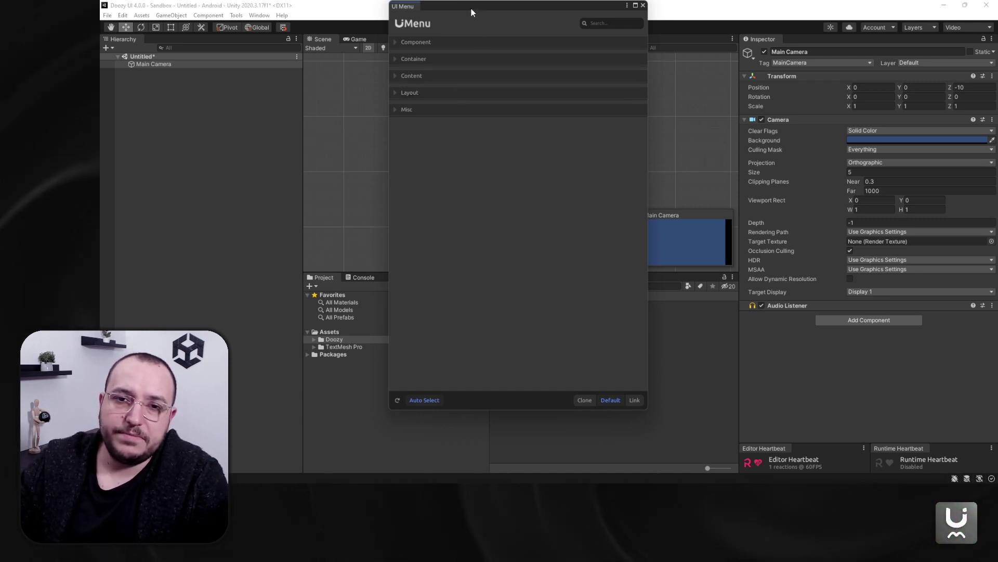
drag(471, 8, 465, 76)
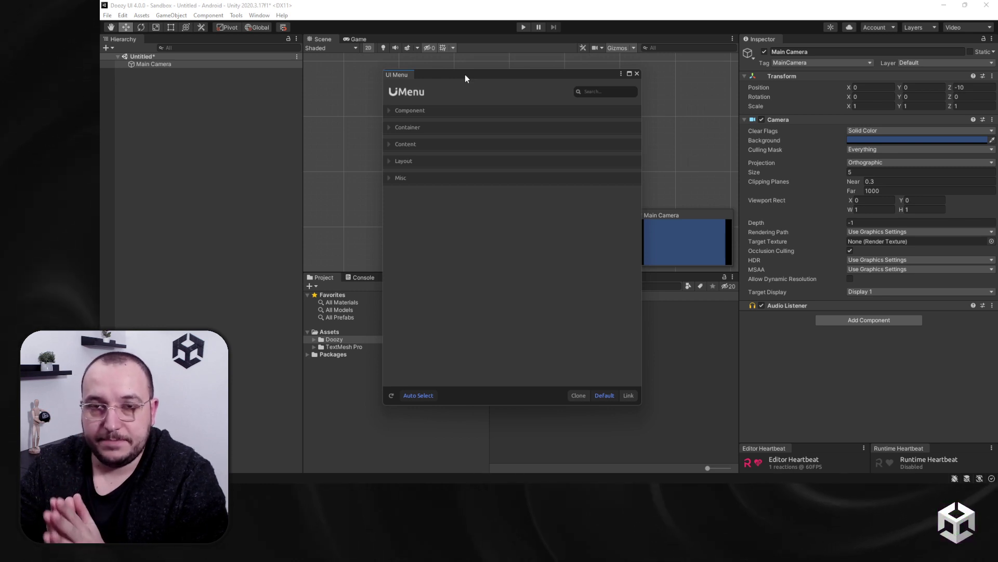
Step: Add a Large Flex Button from the UI Menu's Component category to the scene and close the UI Menu
click(461, 112)
click(451, 136)
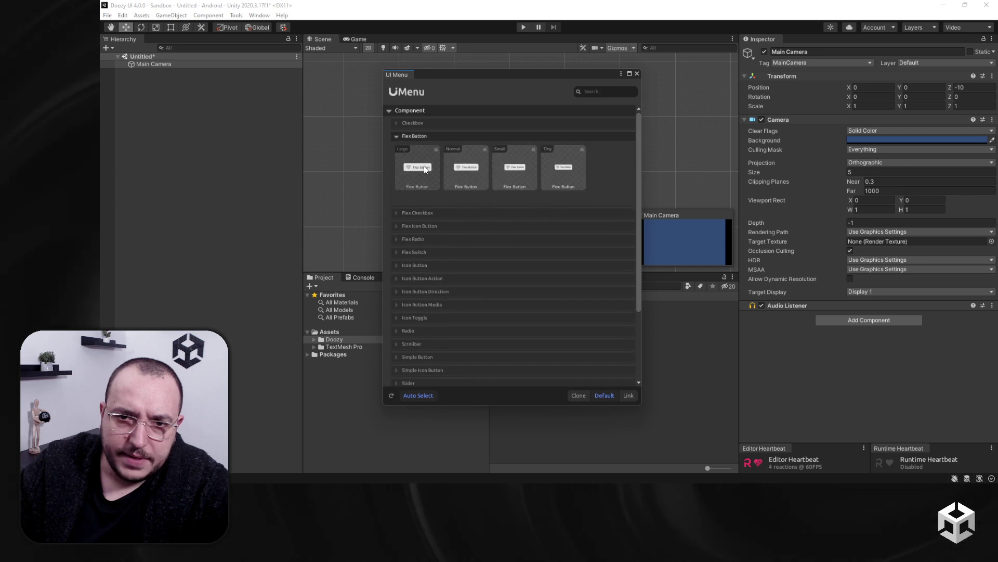
click(425, 168)
click(637, 73)
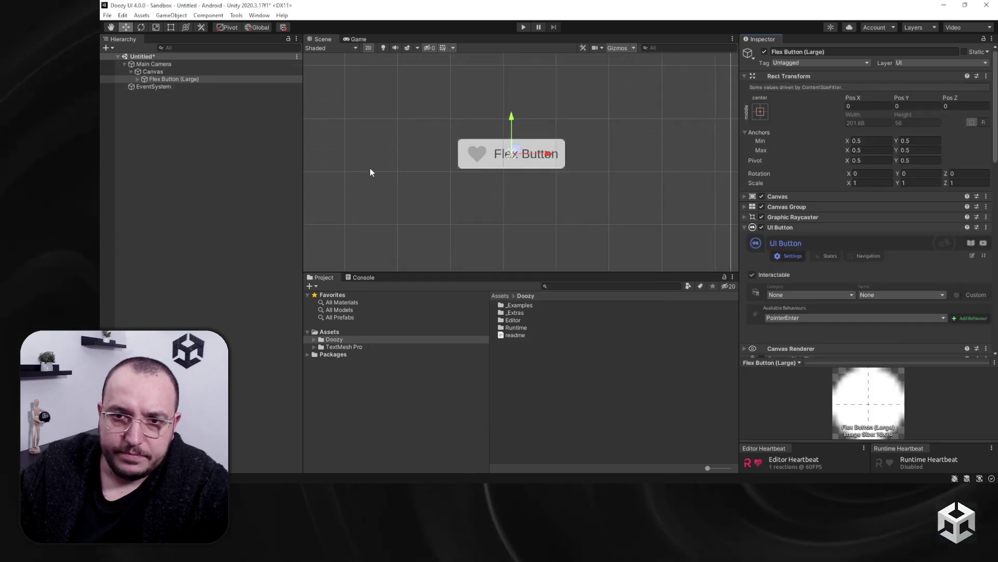
Step: Replace the EventSystem's Standalone Input Module with InputSystemUIInputModule
click(152, 86)
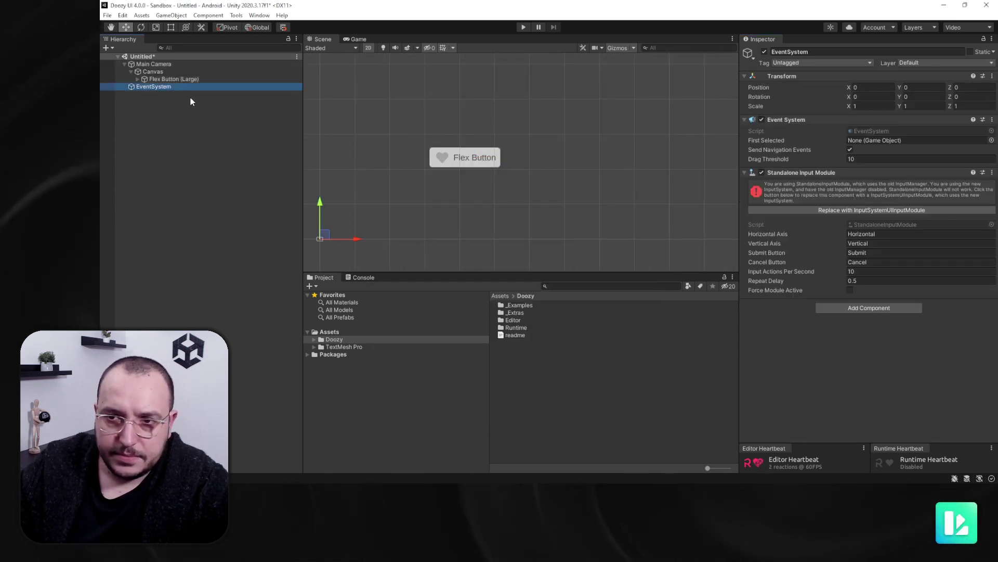
click(796, 211)
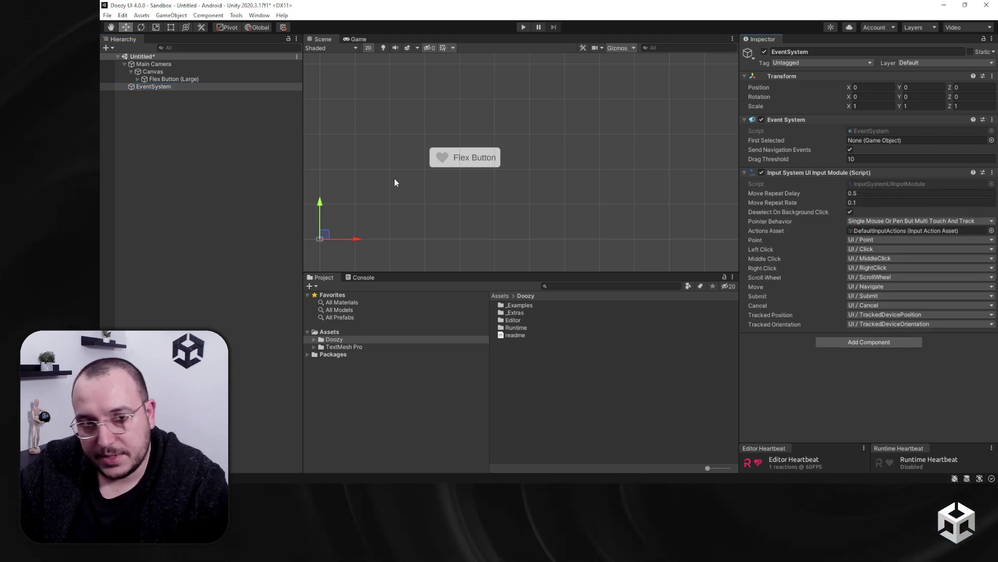
Step: Select the Flex Button (Large) in the scene and look through its components in the Inspector
click(454, 157)
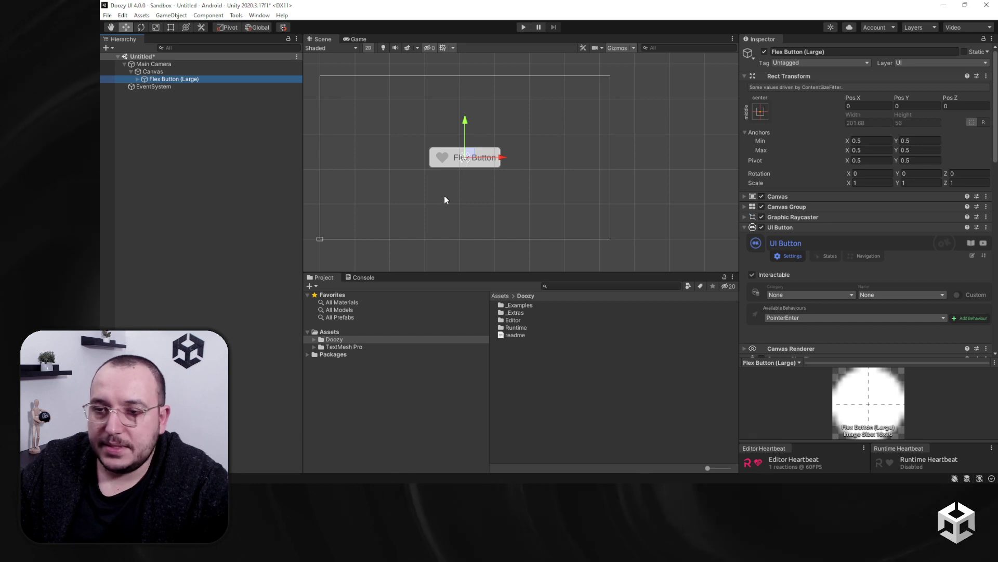
scroll(814, 245, down, 5)
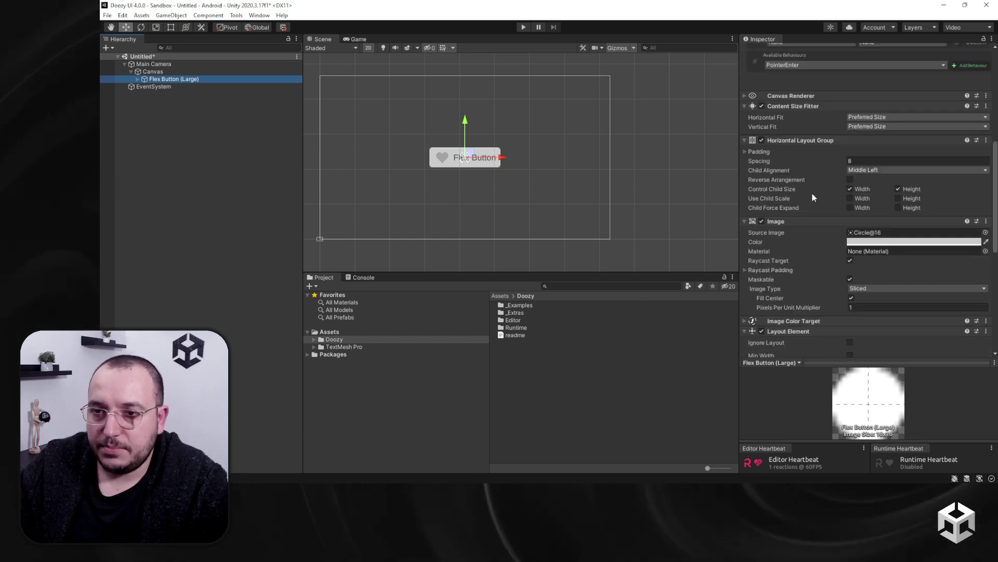
scroll(813, 208, down, 4)
scroll(814, 203, up, 2)
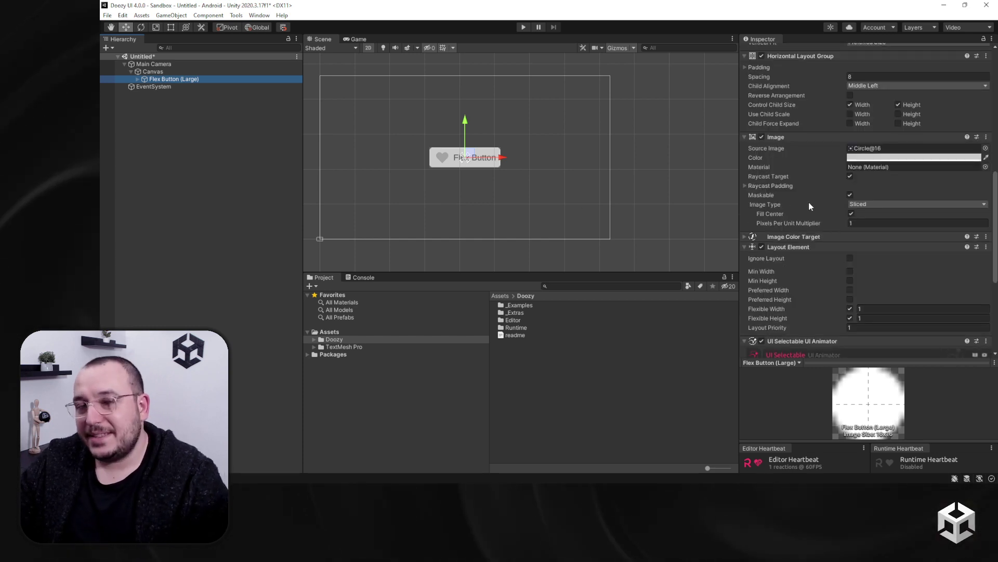
Step: Examine the Flex Button's Content Size Fitter, Horizontal Layout Group, Image and Layout Element settings
scroll(809, 203, up, 4)
scroll(806, 131, down, 2)
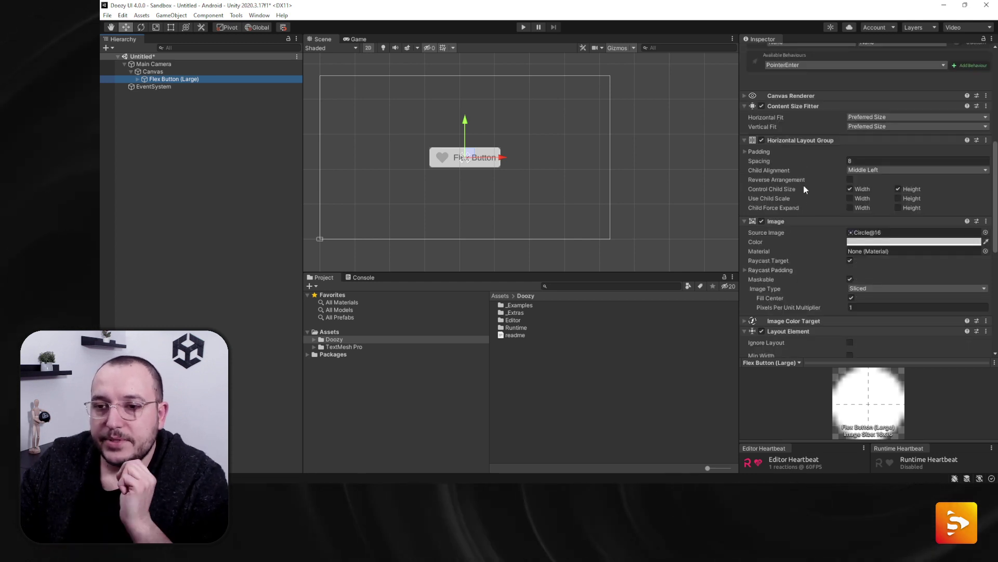
scroll(801, 260, down, 3)
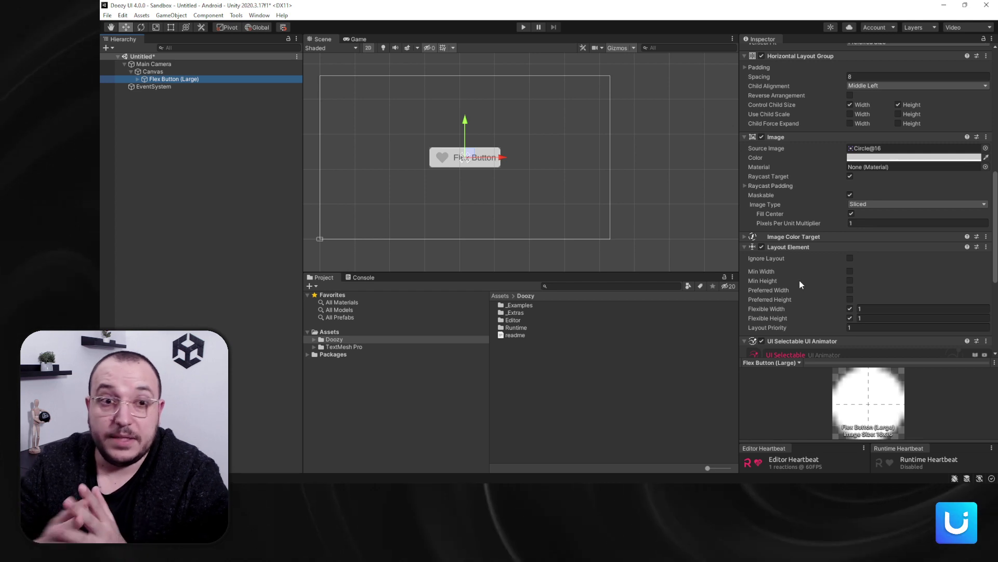
scroll(481, 198, up, 4)
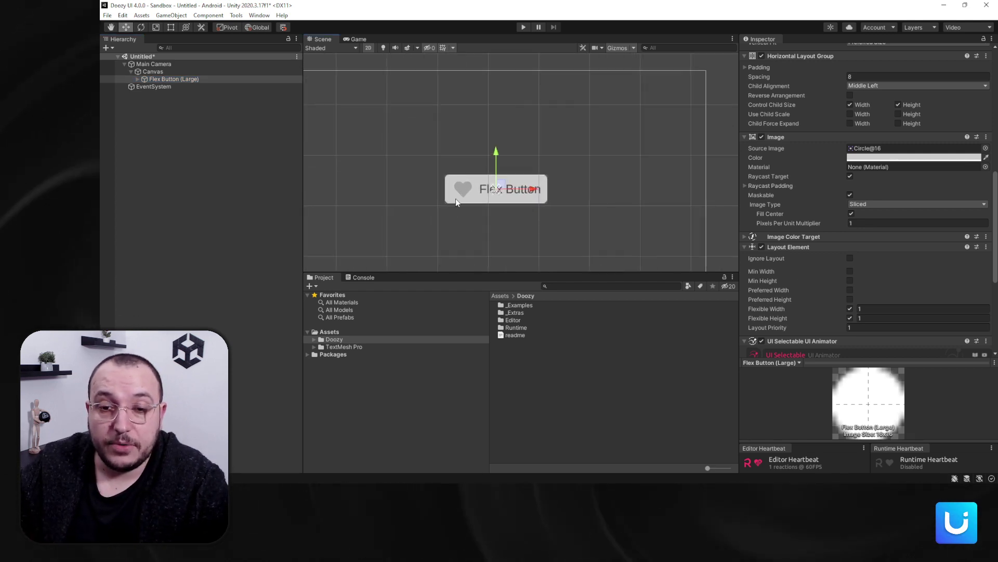
click(547, 237)
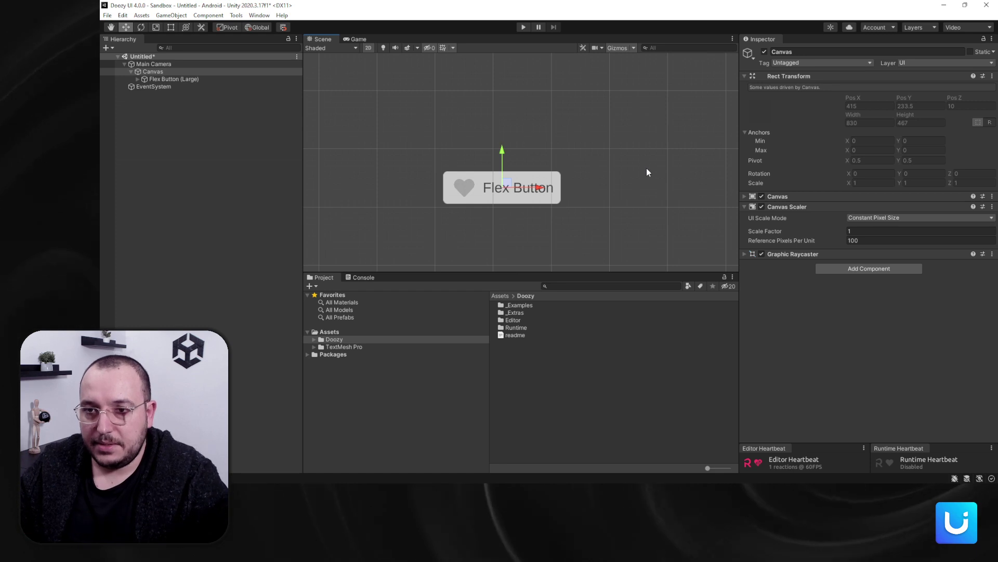
Step: Reorder the Flex Button's children so that the Label comes before the IconContainer
click(139, 79)
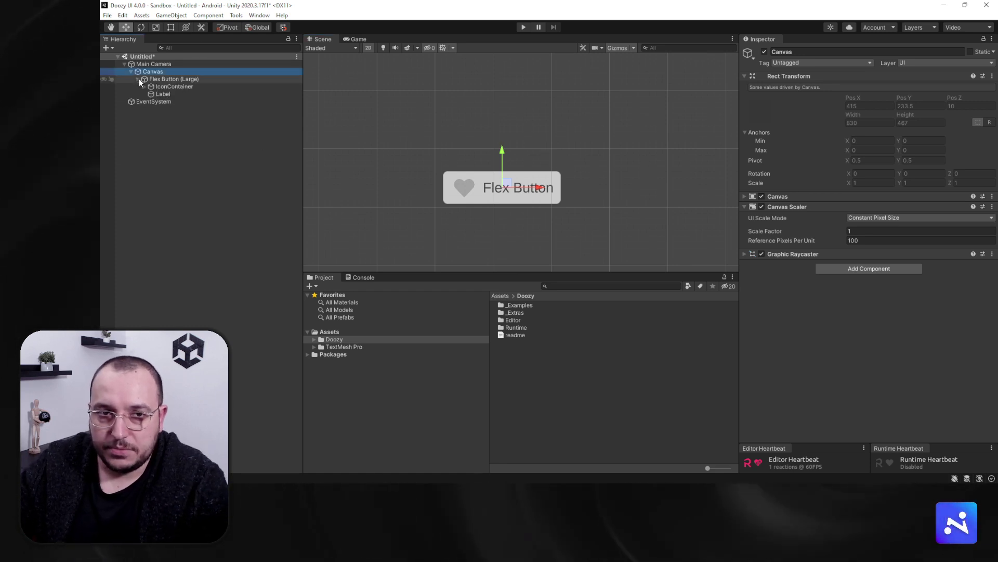
click(164, 94)
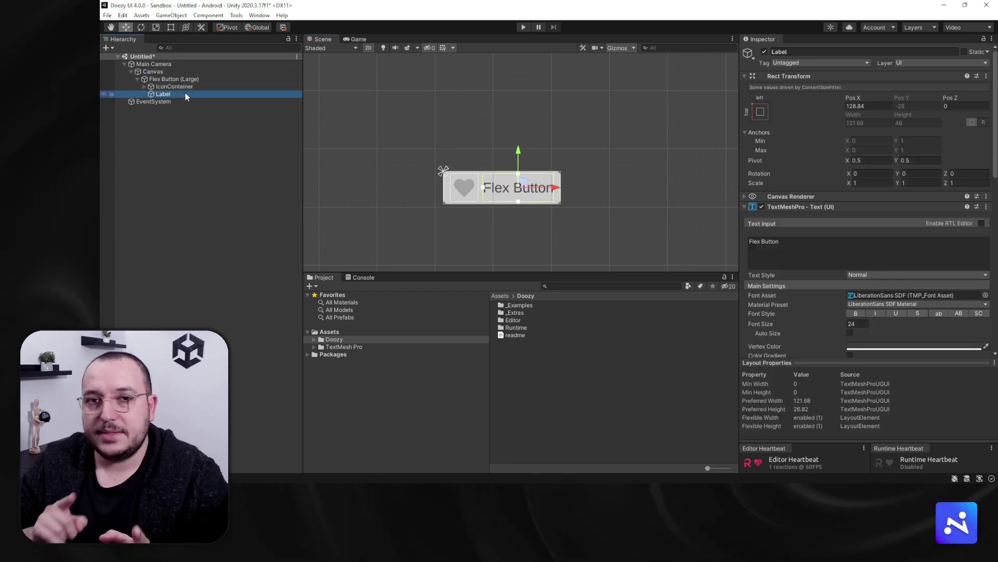
drag(185, 94, 182, 82)
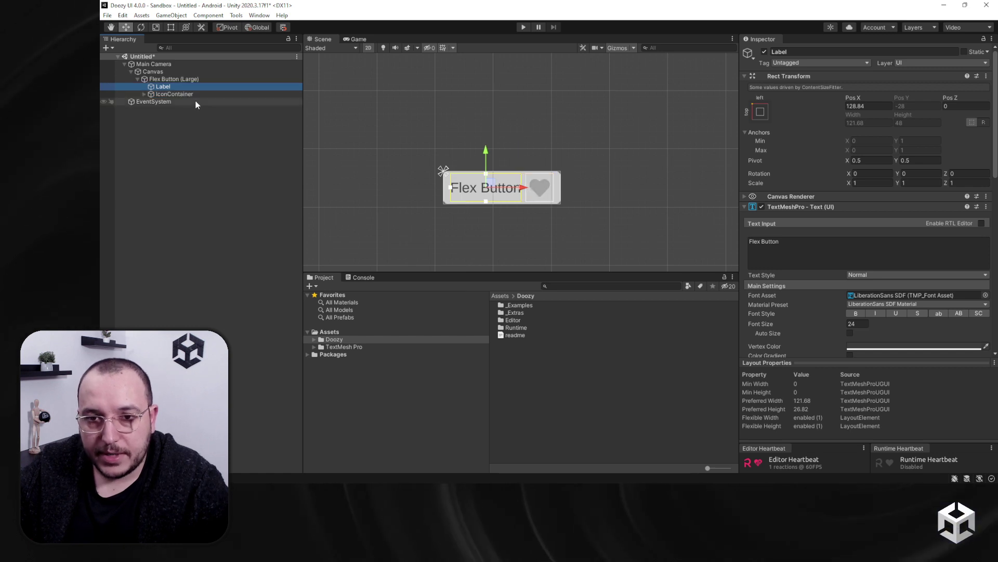
click(487, 172)
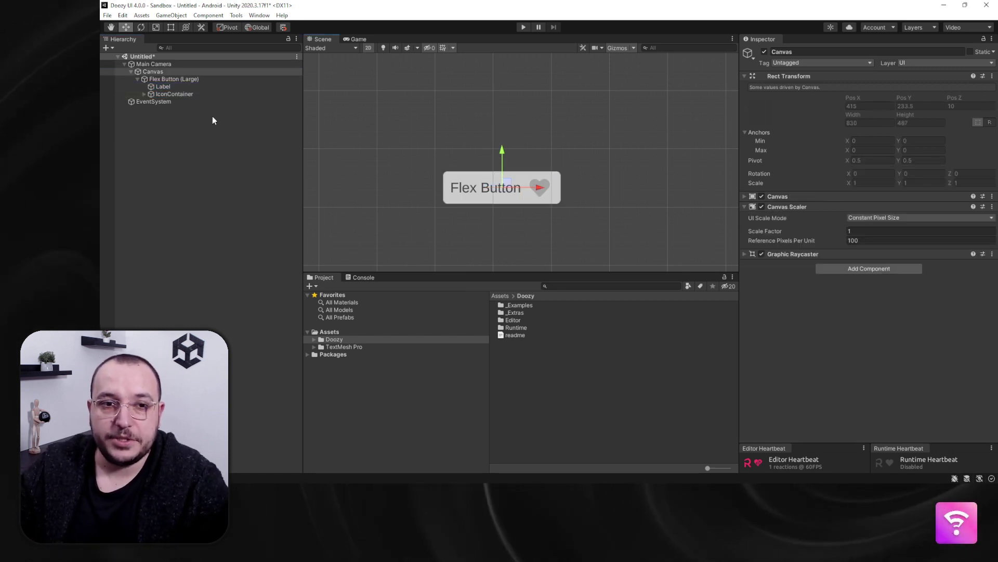
Step: Append the filler text "sdklfjsdlkfjsklfjklsflkjslfjslkj" to the Flex Button's Label and put the IconContainer back before the Label
click(182, 86)
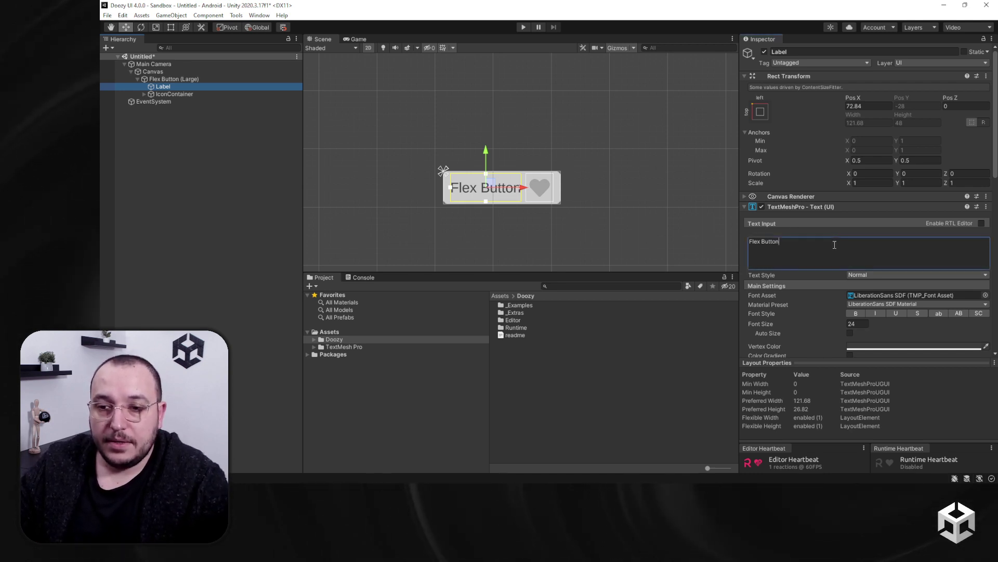
text(sdklfjsdlkfjsklfjklsflkjslfjslkj)
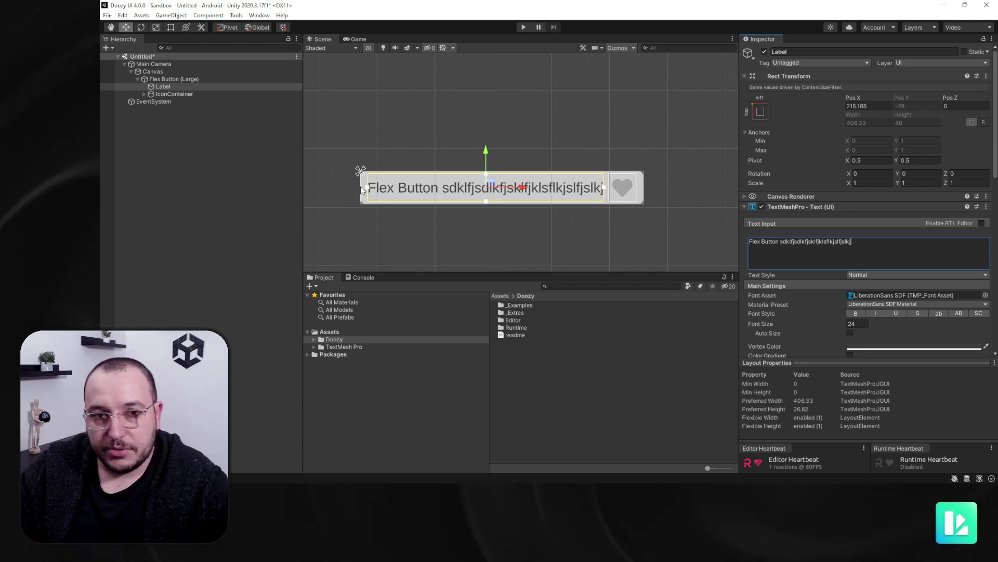
drag(193, 94, 183, 83)
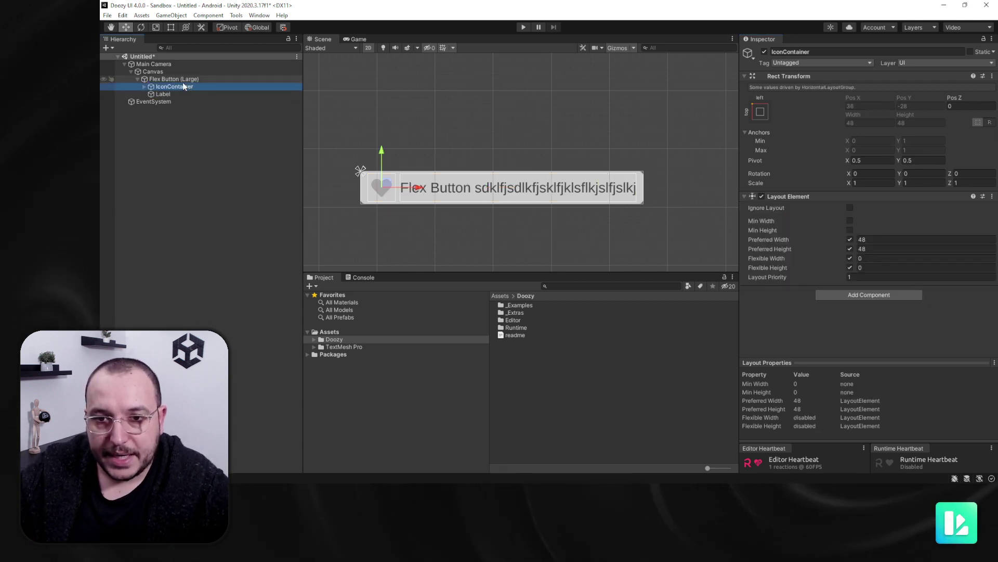
Step: Remove the filler text from the Flex Button's Label so it reads "Flex Button"
click(206, 94)
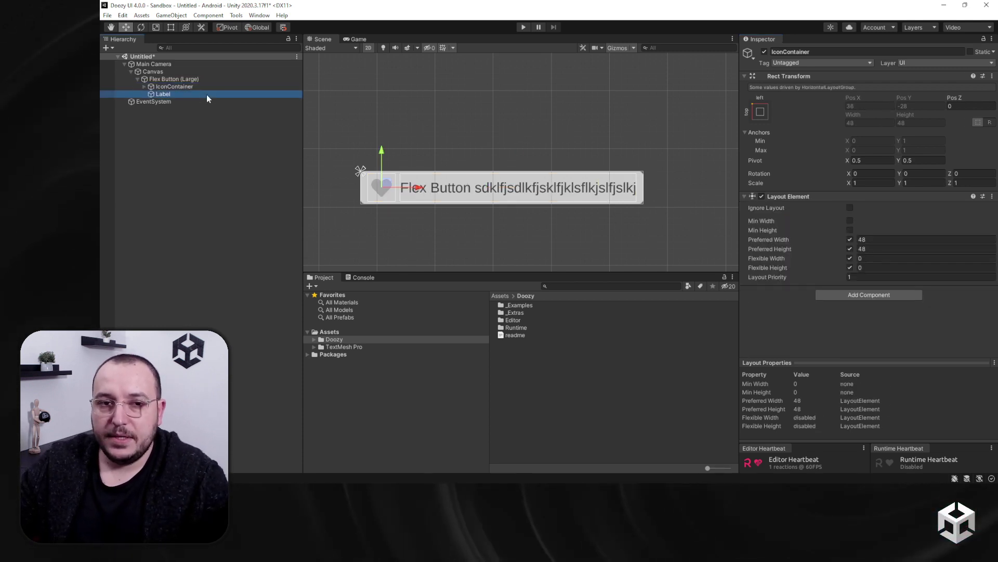
double_click(830, 260)
key(BackSpace)
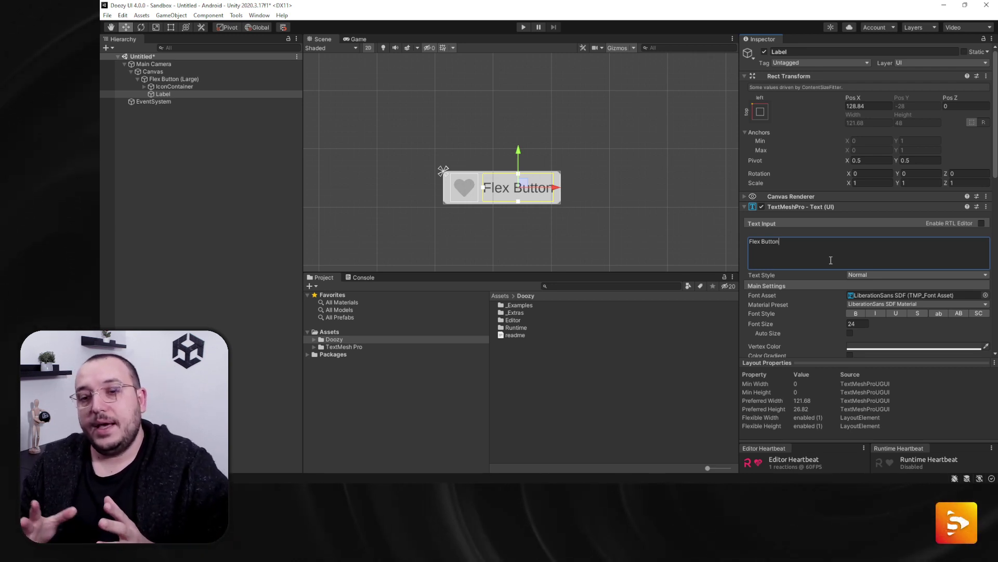
Step: Look through the Flex Button (Large) components, including its fitter and layout group, and collapse its children in the Hierarchy
click(199, 79)
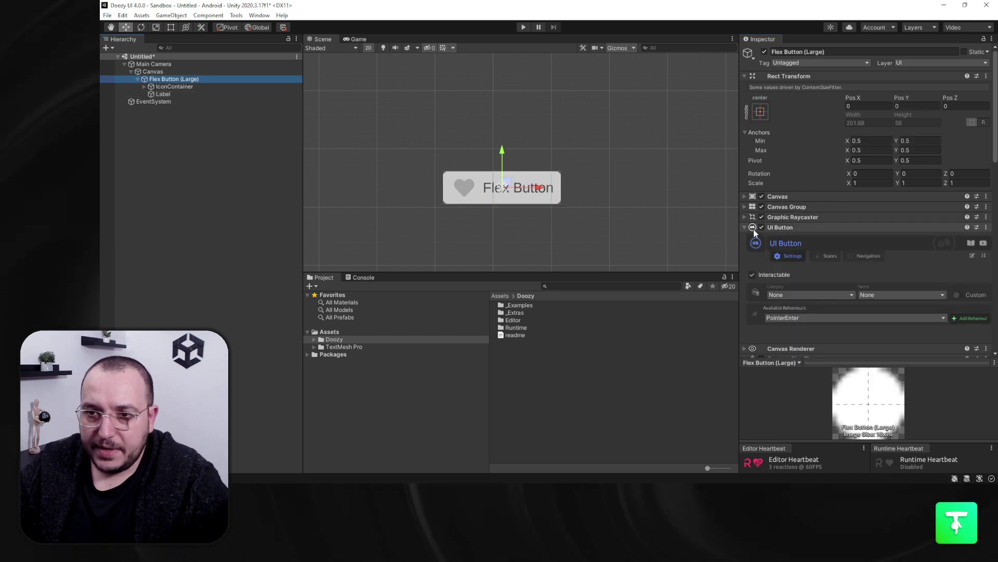
scroll(795, 258, down, 10)
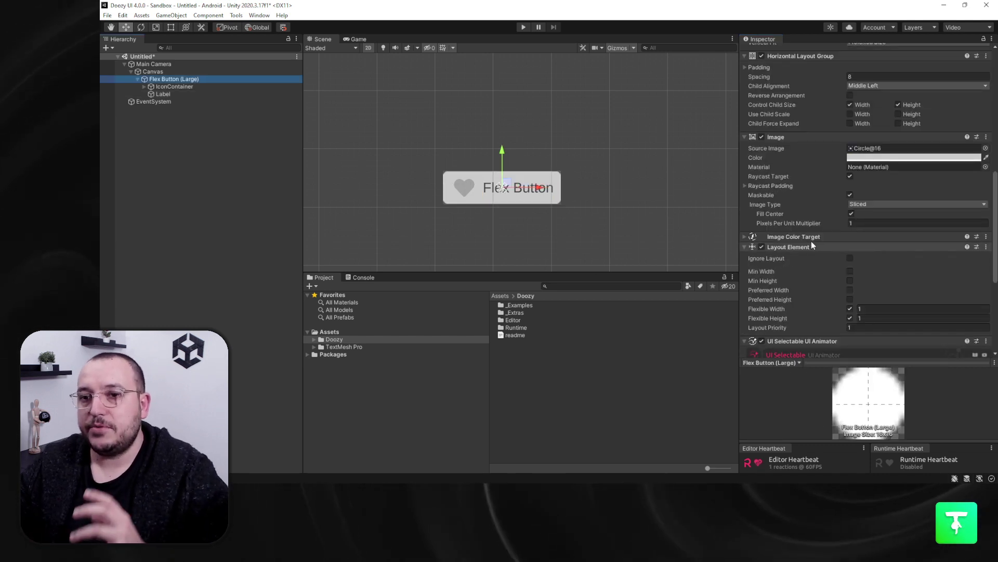
scroll(812, 241, up, 5)
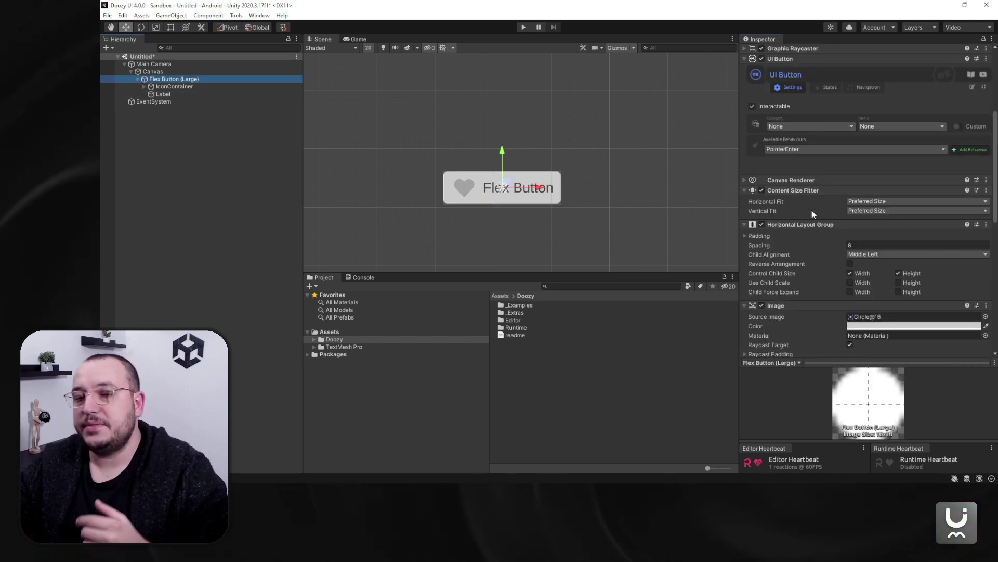
click(139, 78)
Step: Add a standard TextMeshPro Button to the Canvas and move it above the Flex Button, to about Y 88.9
click(143, 73)
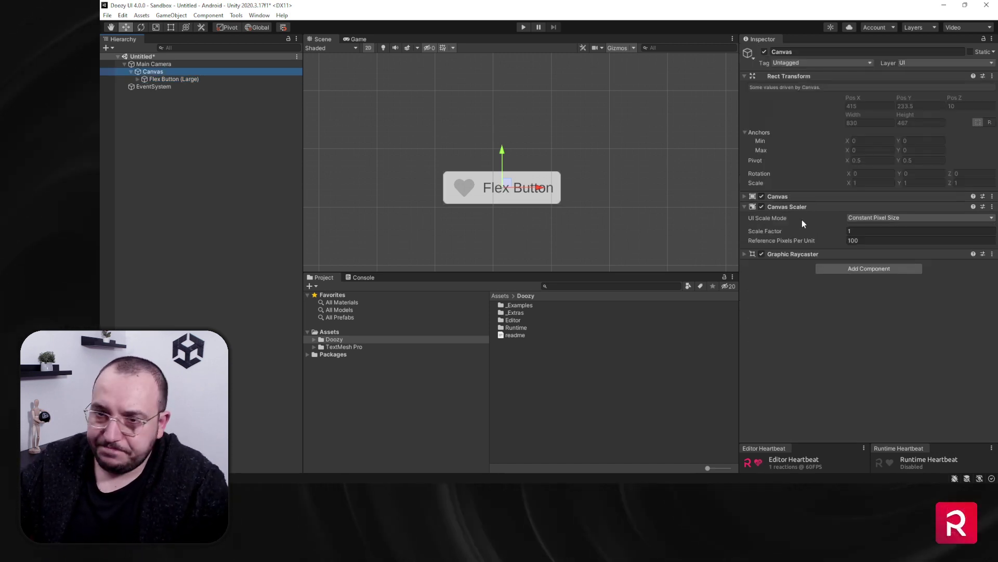
right_click(172, 72)
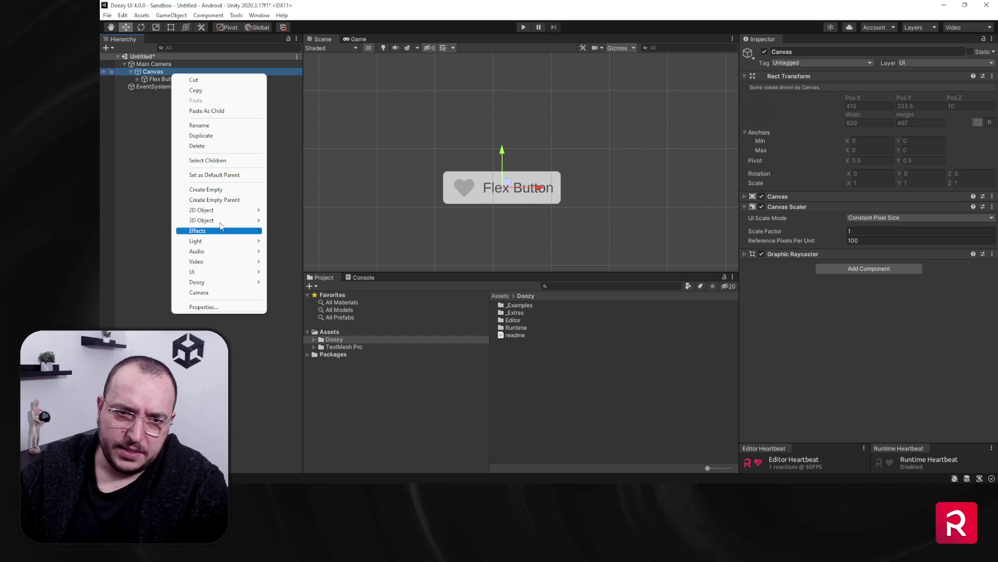
mouse_move(237, 275)
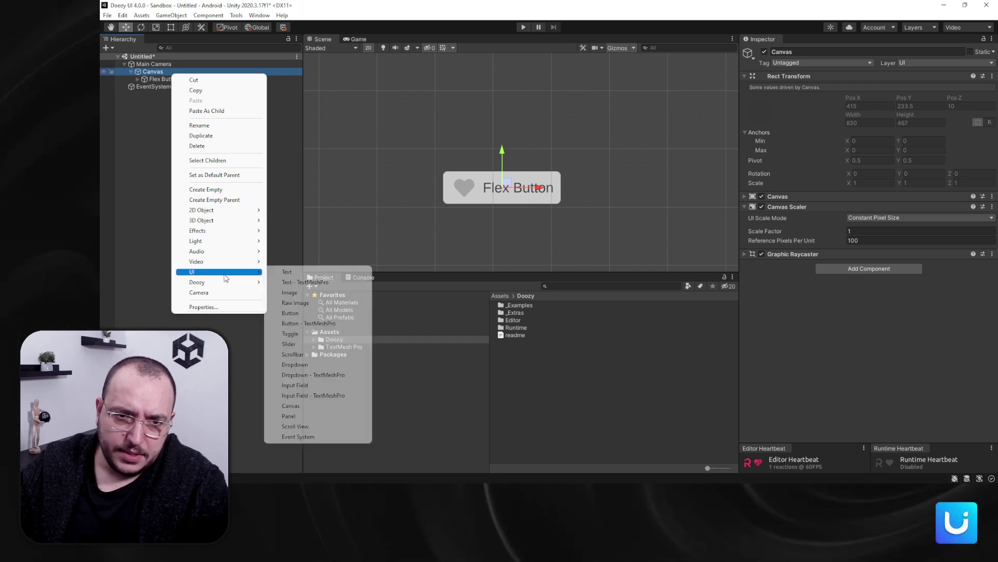
click(340, 322)
drag(503, 146, 504, 92)
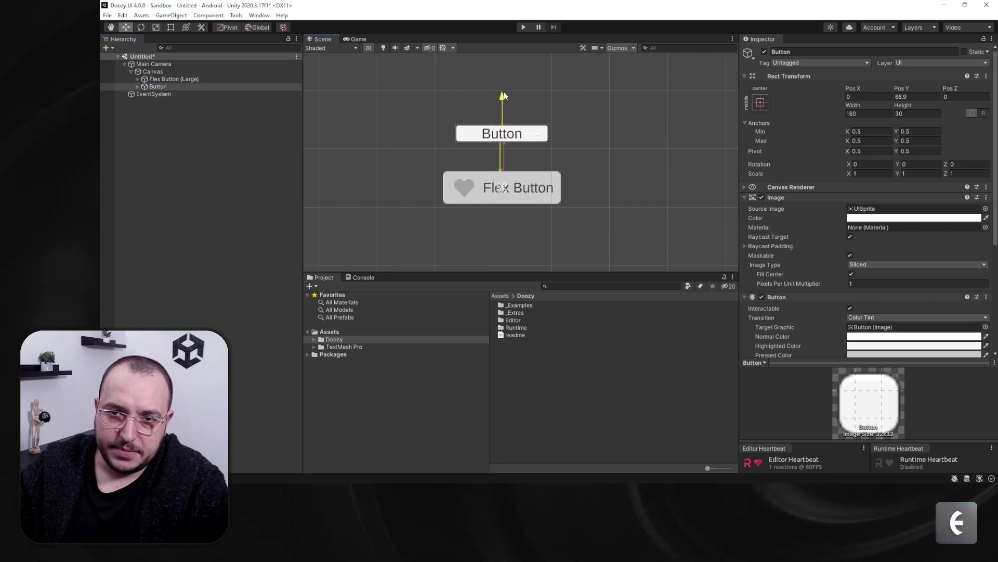
Step: Replace the standard Button's text with the long filler string "dgldfkg;ldkfg;lkdflgkd;lfkg;ldfkgl;dkfgldf;"
click(138, 87)
click(161, 94)
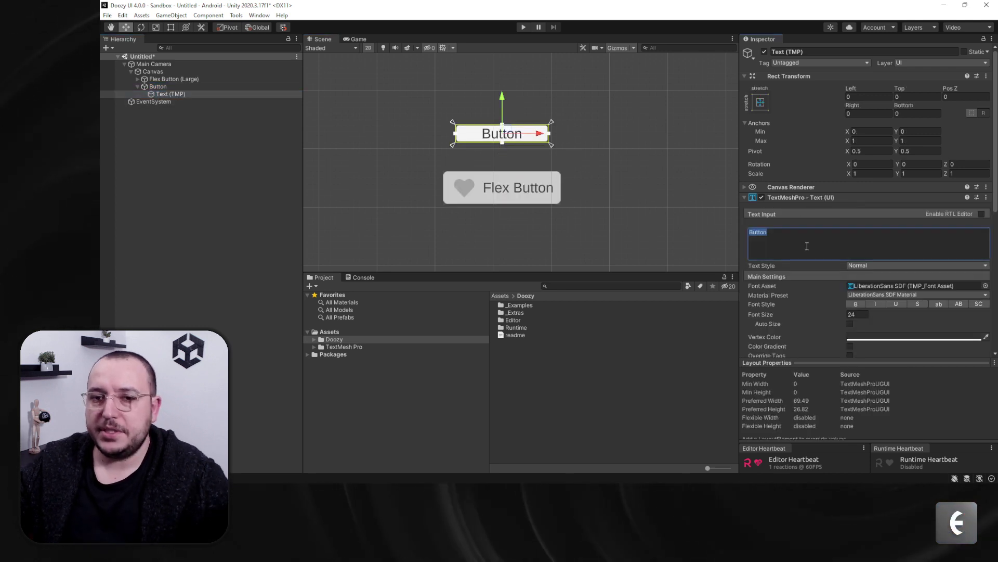
text(dgldfkg;ldkfg;lkdflgkd;lfkg;ldfkgl;dkfgldf;)
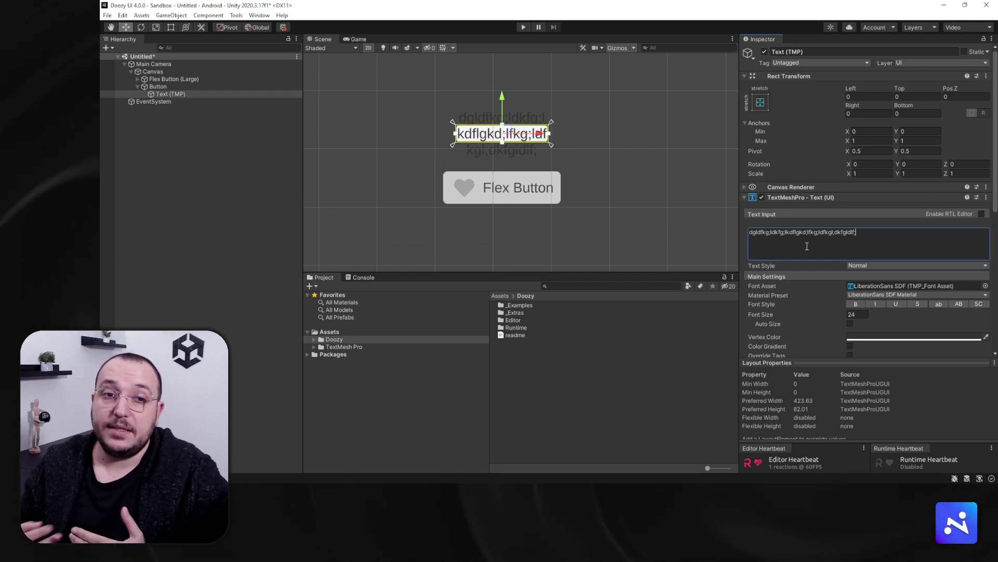
Step: Append the filler text "dfg;fdlgkd;lfkg;d;glk" to the Flex Button's Label for comparison with the standard Button
click(137, 79)
click(154, 93)
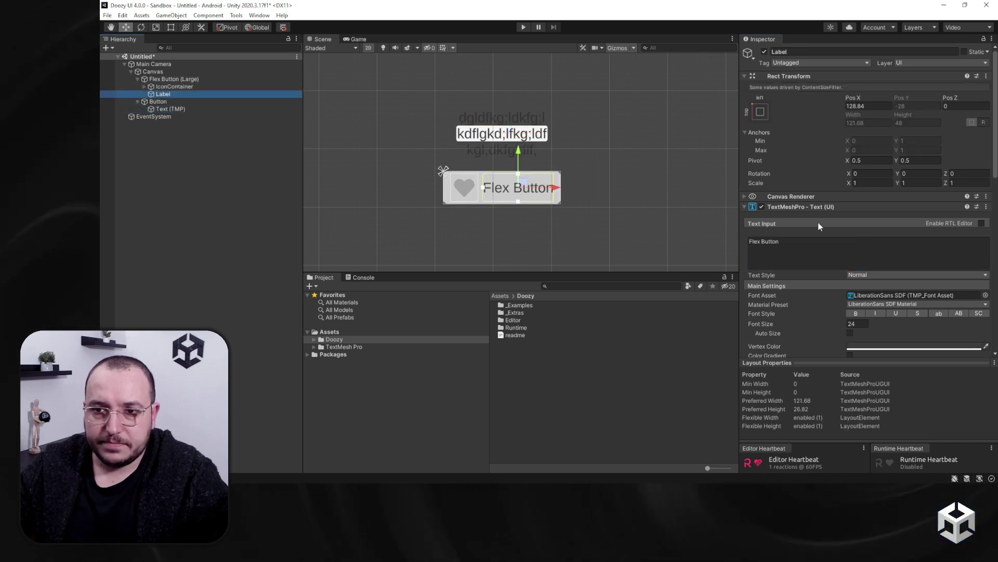
click(831, 247)
text(dfg;fdlgkd;)
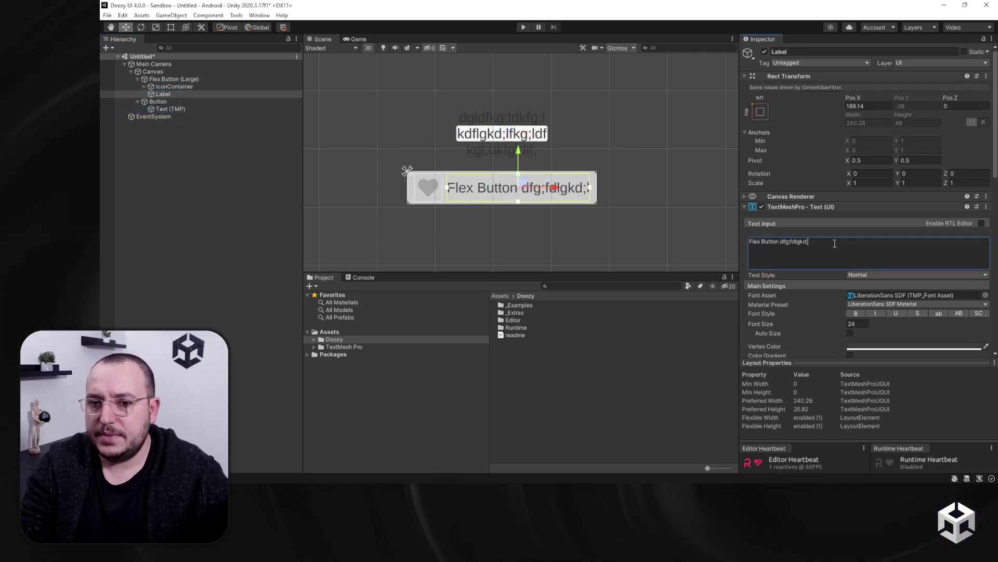
text(lfkg;d;glk)
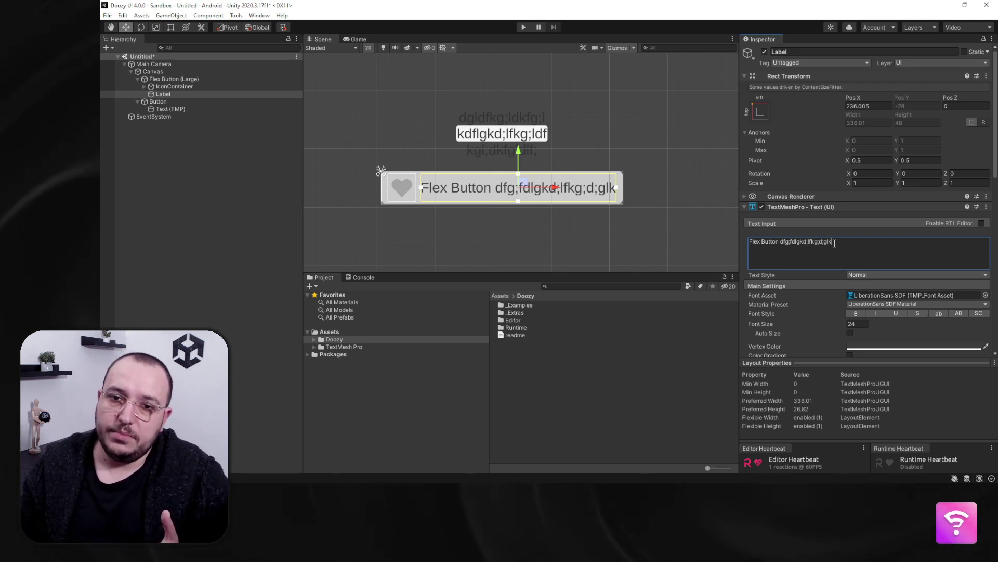
Step: Restore the Flex Button's Label to "Flex Button" and delete the standard Button from the Canvas
key(BackSpace)
key(BackSpace)
key(BackSpace)
key(BackSpace)
key(BackSpace)
key(BackSpace)
key(BackSpace)
key(BackSpace)
key(BackSpace)
key(BackSpace)
key(BackSpace)
key(BackSpace)
key(BackSpace)
key(BackSpace)
key(BackSpace)
key(BackSpace)
key(BackSpace)
key(BackSpace)
key(BackSpace)
key(BackSpace)
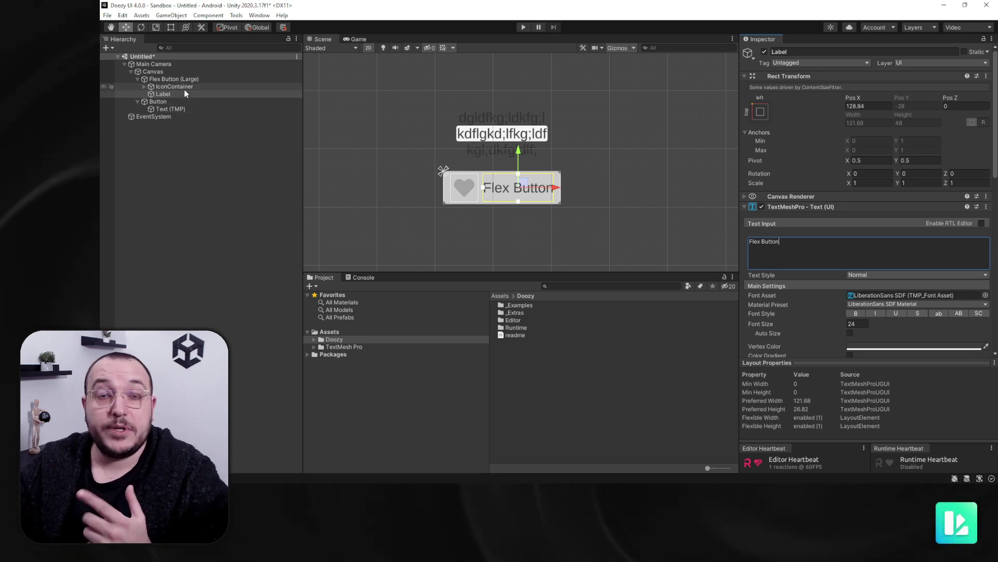
click(167, 102)
key(Delete)
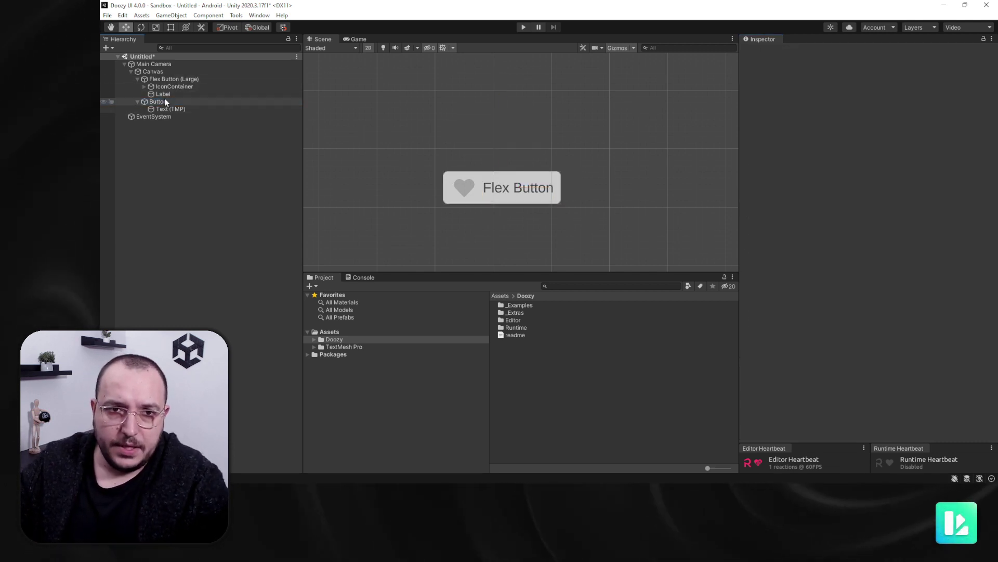
Step: Add a Large Simple Button to the Canvas from the UI Menu and move it above the Flex Button, to about Y 88
click(158, 74)
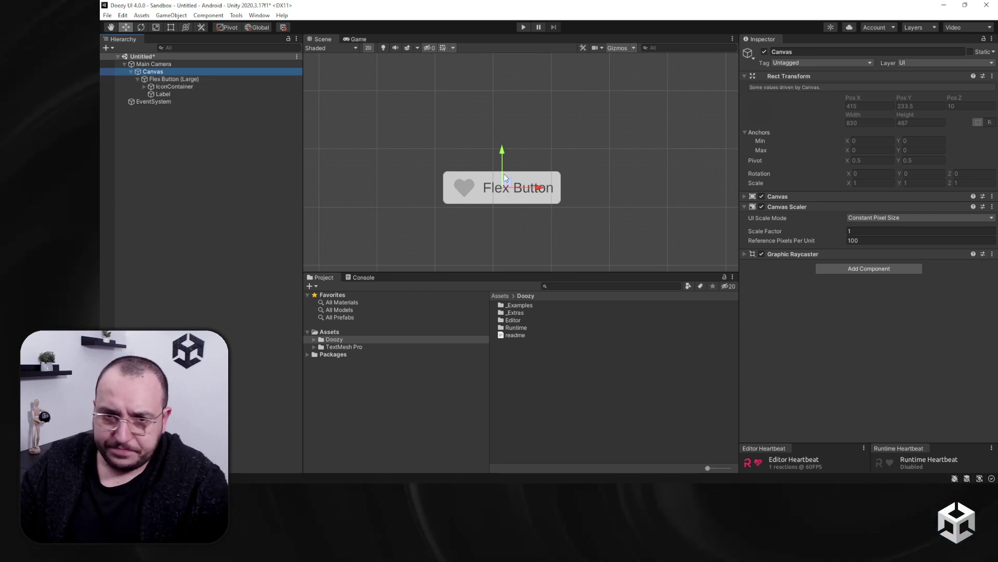
click(238, 16)
mouse_move(252, 27)
click(312, 26)
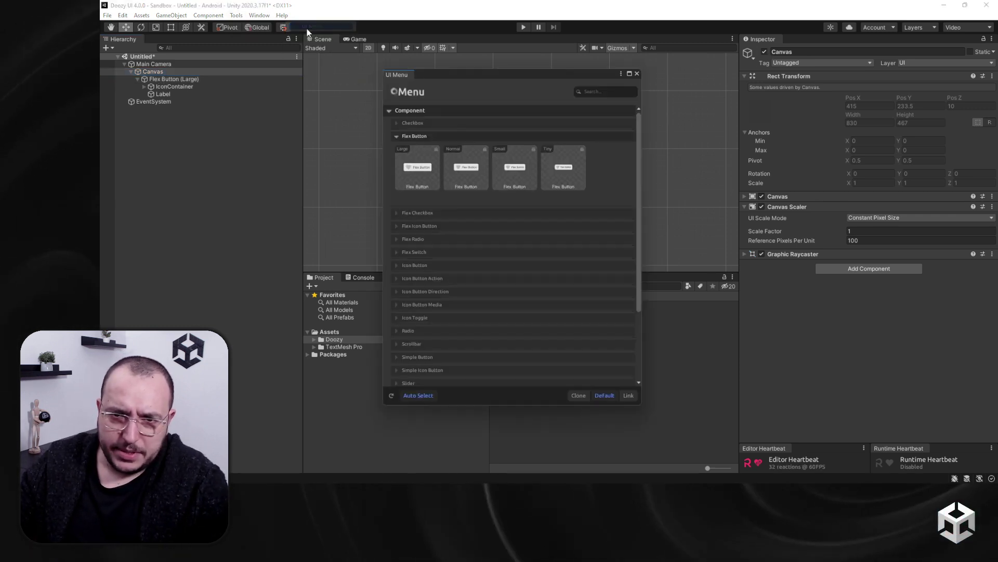
click(454, 136)
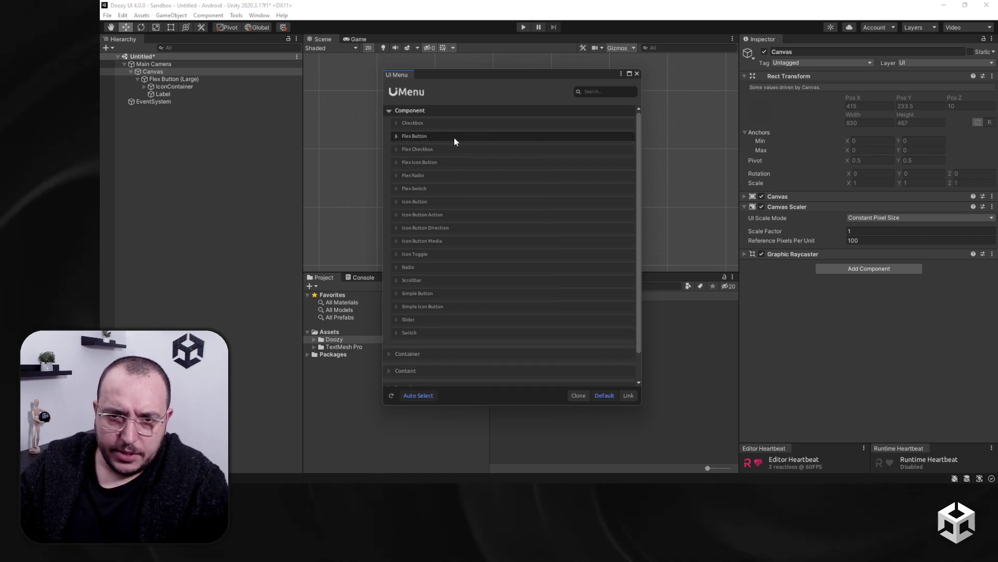
click(447, 295)
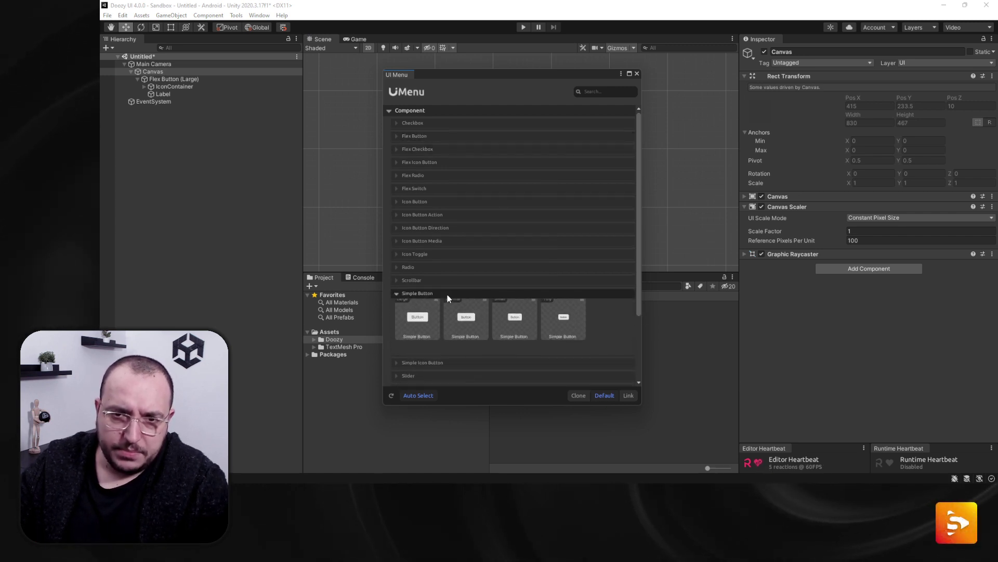
click(425, 326)
click(636, 74)
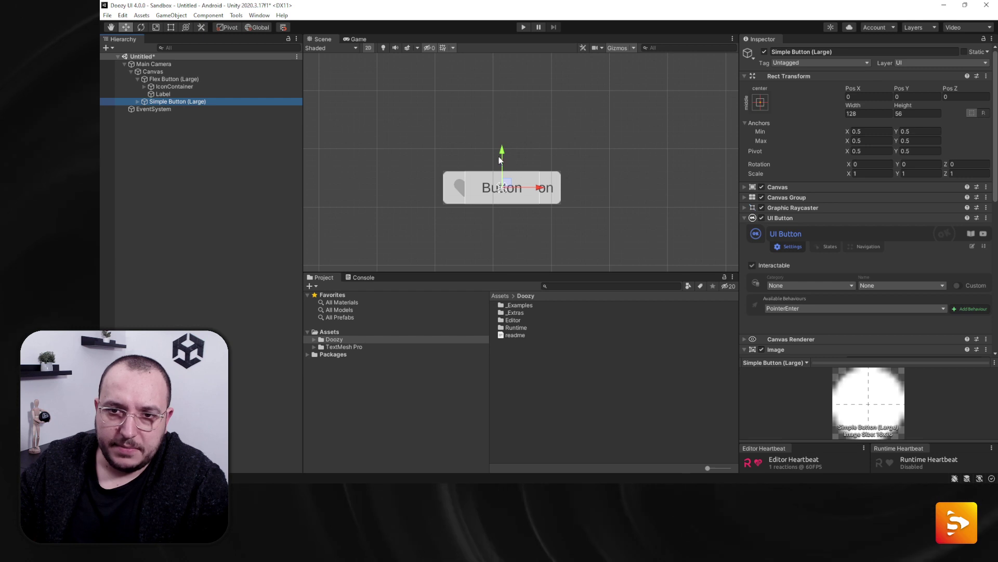
drag(499, 160, 501, 107)
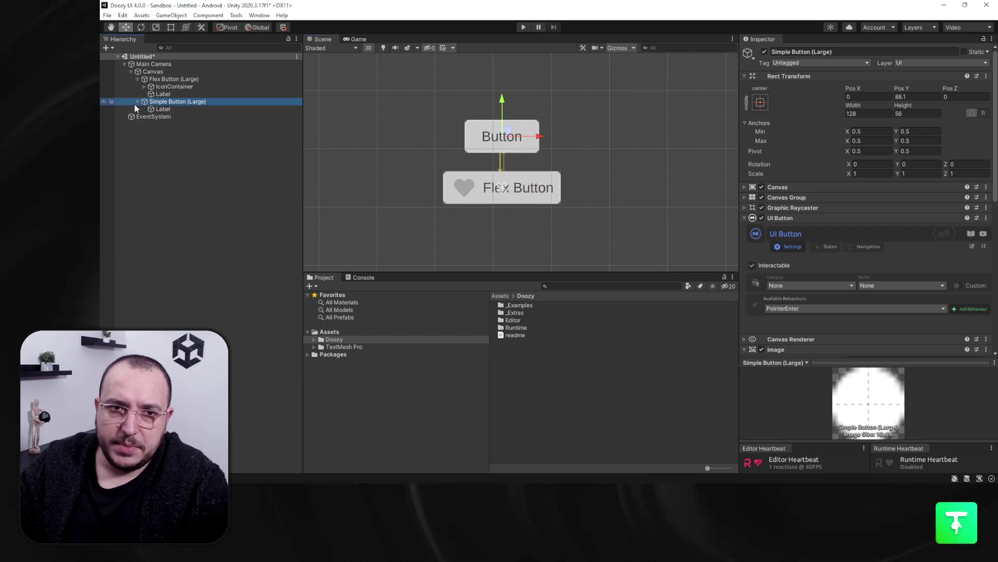
Step: Append "sgdfgdfgdfgdgdg" to the text of the label under Simple Button (Large)
click(153, 117)
click(163, 109)
click(822, 248)
click(829, 248)
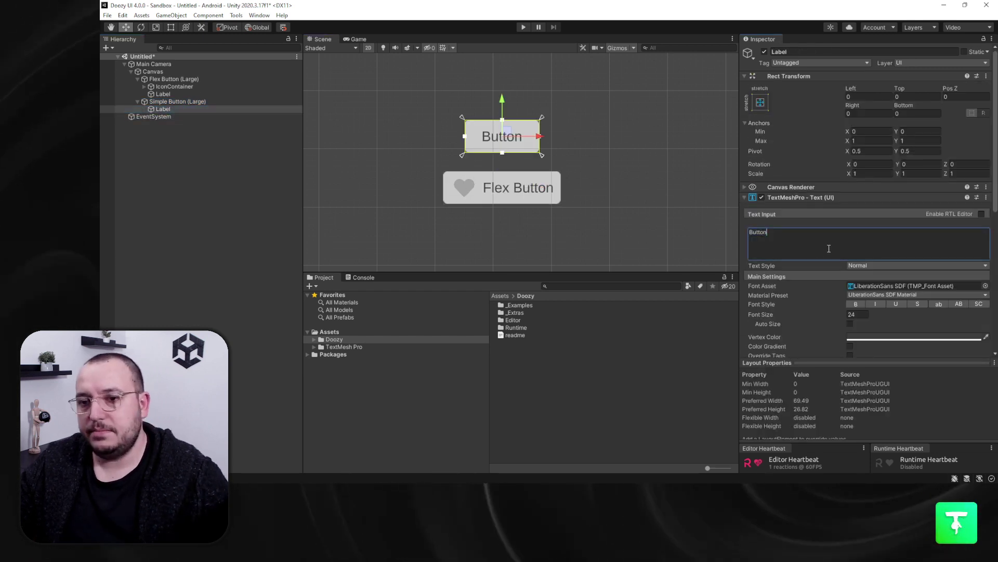
text(sgdfgdfgdfgdgdg)
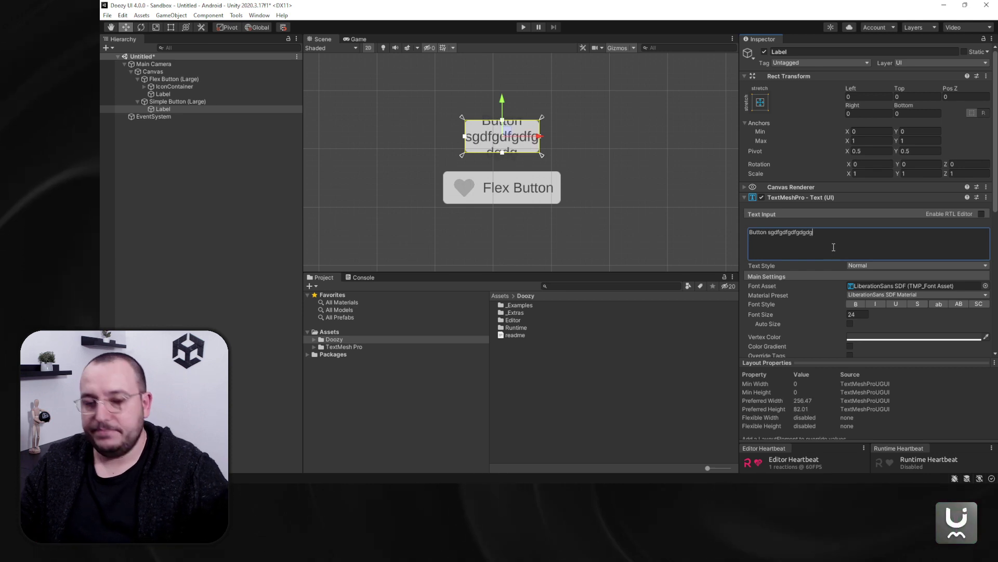
Step: Remove the appended characters from the simple button's label so its text is just "Button"
key(BackSpace)
key(BackSpace)
key(BackSpace)
key(BackSpace)
key(BackSpace)
key(BackSpace)
key(BackSpace)
key(BackSpace)
key(BackSpace)
key(BackSpace)
key(BackSpace)
key(BackSpace)
key(BackSpace)
key(BackSpace)
key(BackSpace)
key(BackSpace)
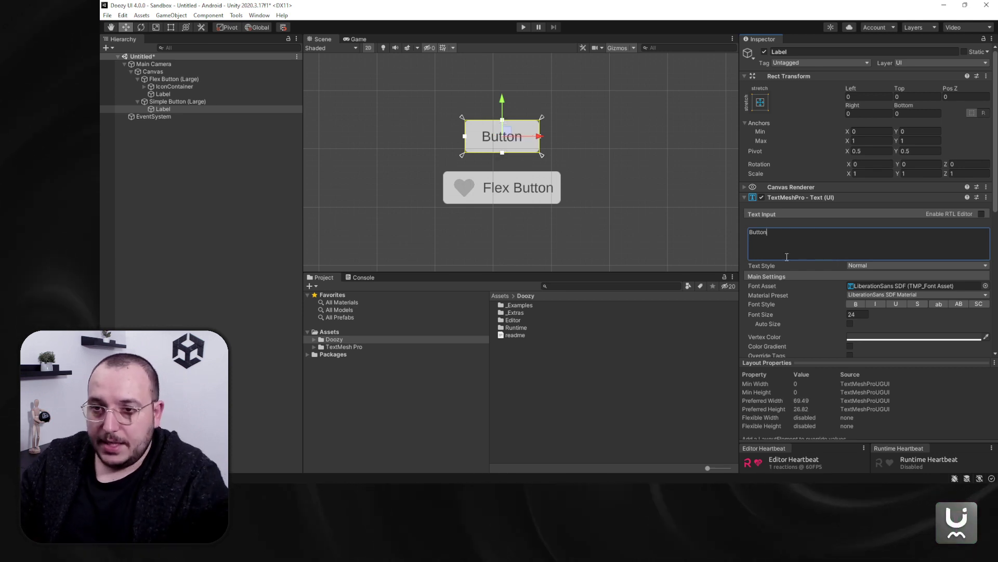
Step: Collapse Simple Button (Large) and Flex Button (Large) in the hierarchy and run the scene in play mode
click(138, 101)
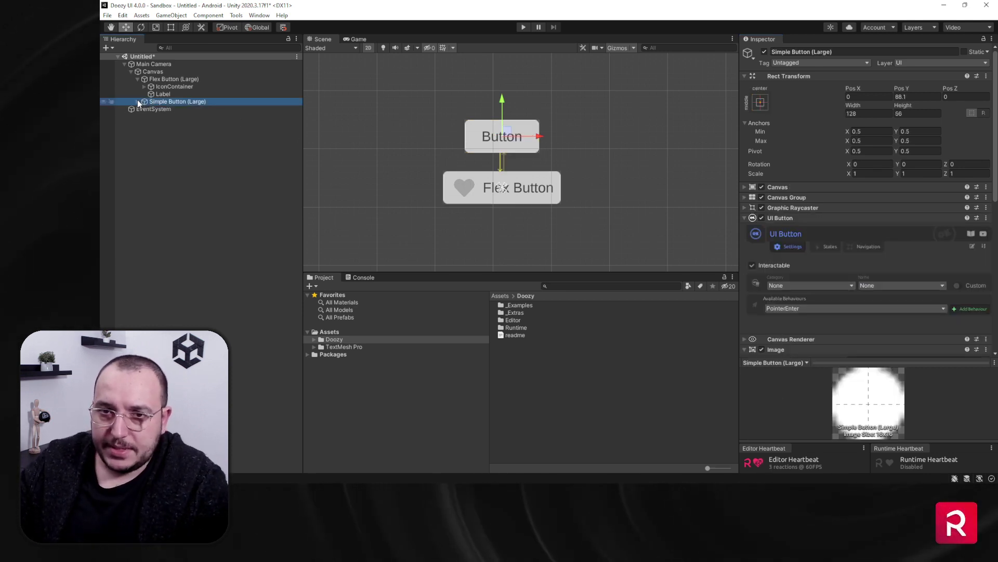
click(138, 79)
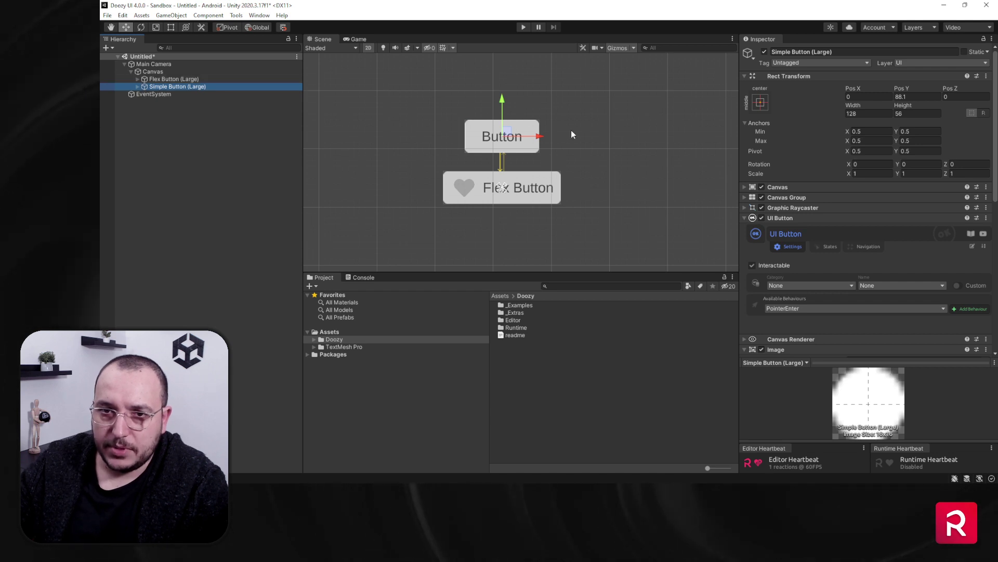
click(524, 28)
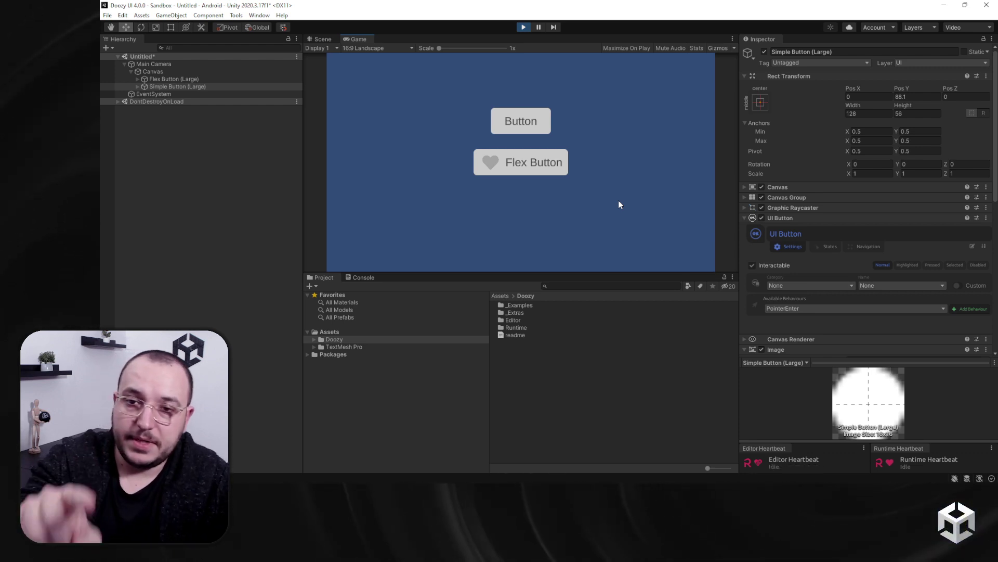
Step: Test moving the selection up and down between the two buttons and submitting each one, and stop play mode
key(Down)
key(Up)
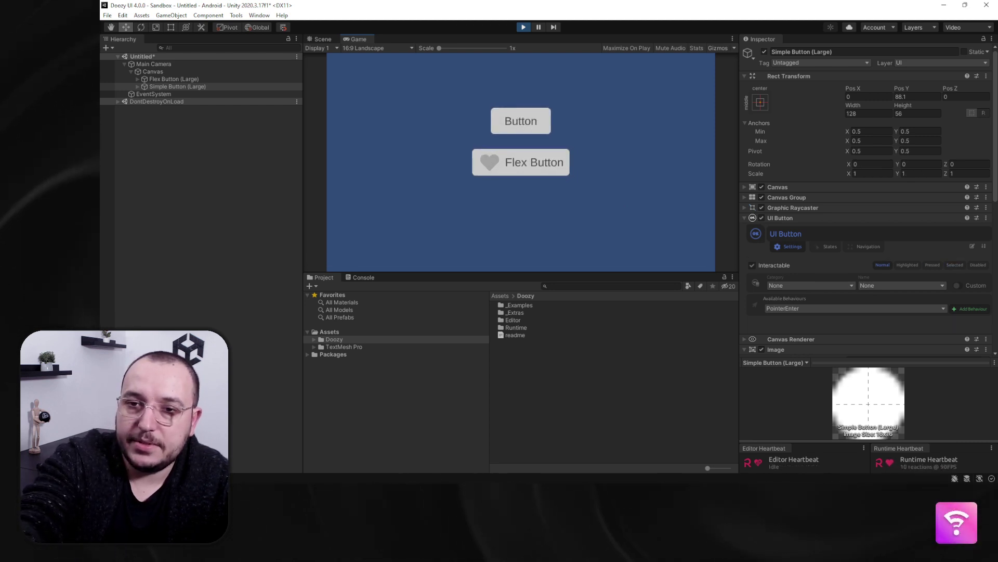
key(Return)
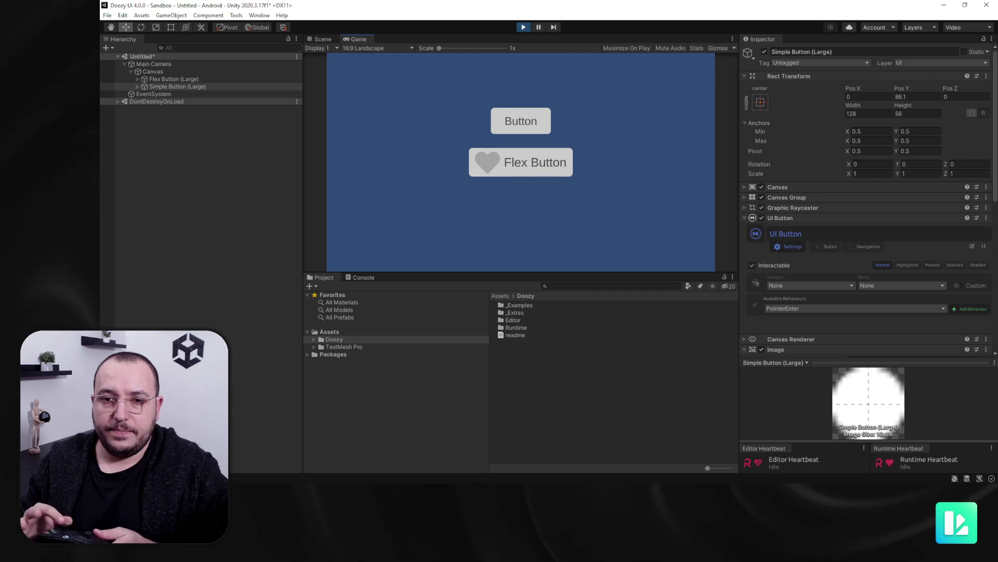
key(Down)
key(Return)
key(Return)
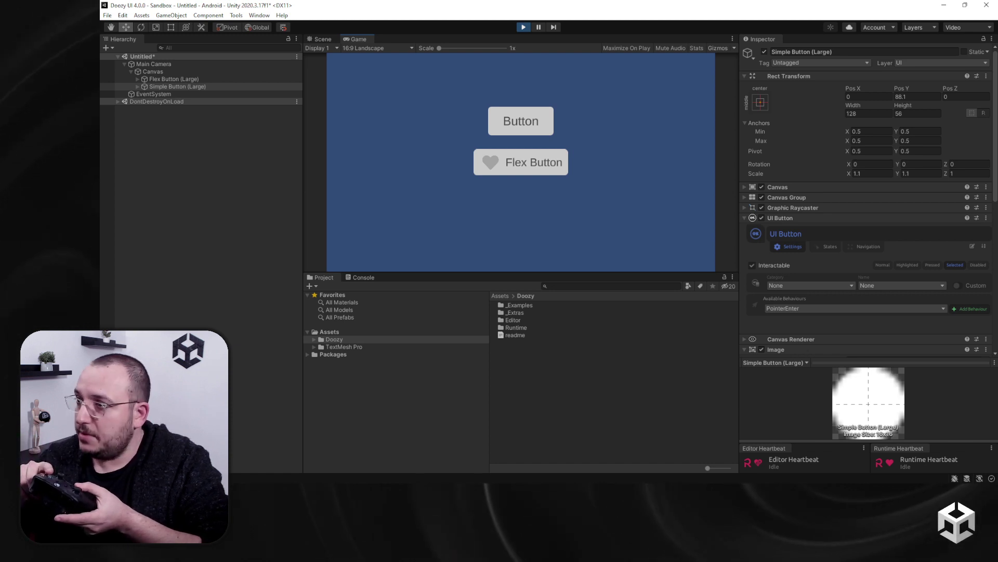
key(Down)
key(Up)
key(Down)
key(Up)
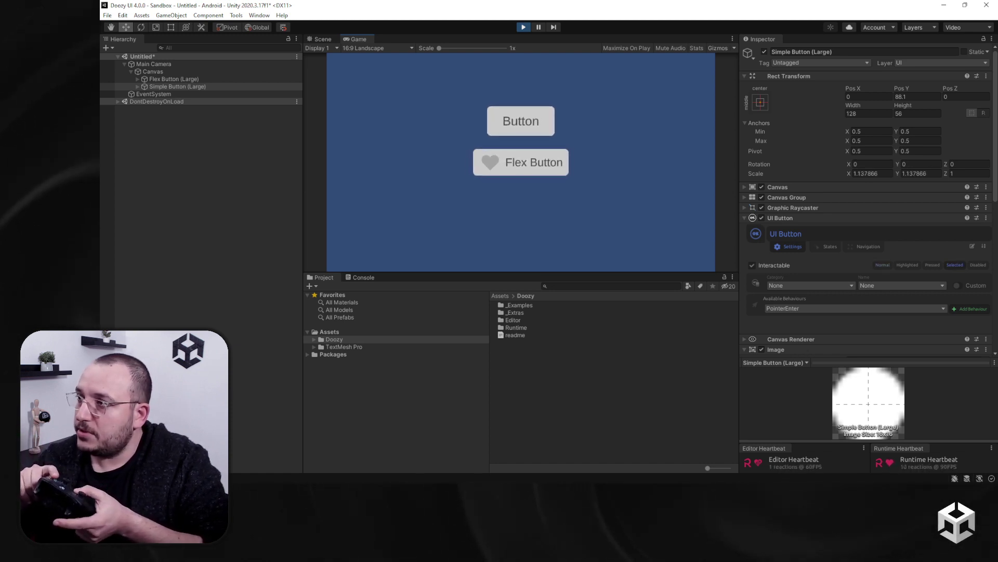
key(Down)
key(Return)
key(Up)
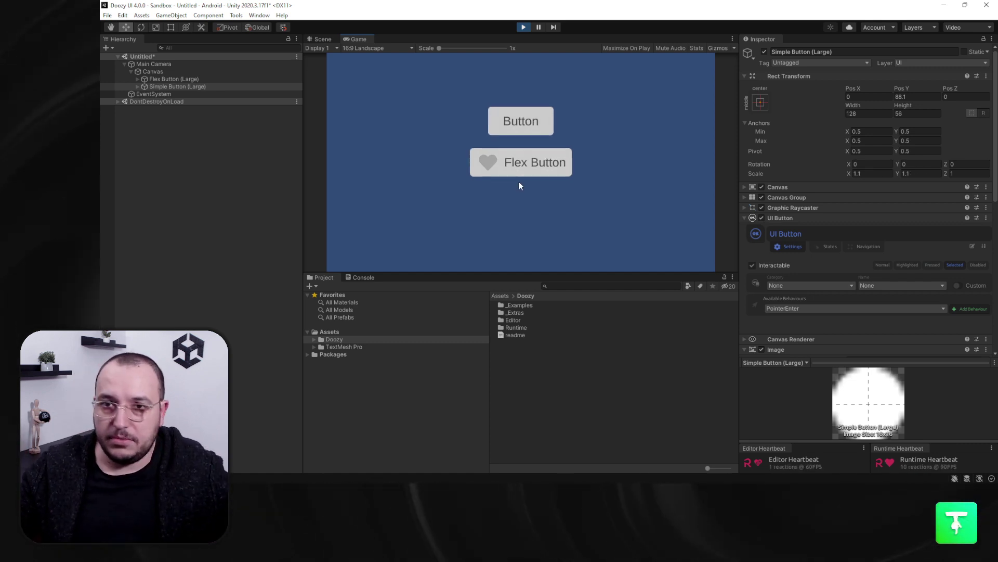
click(524, 27)
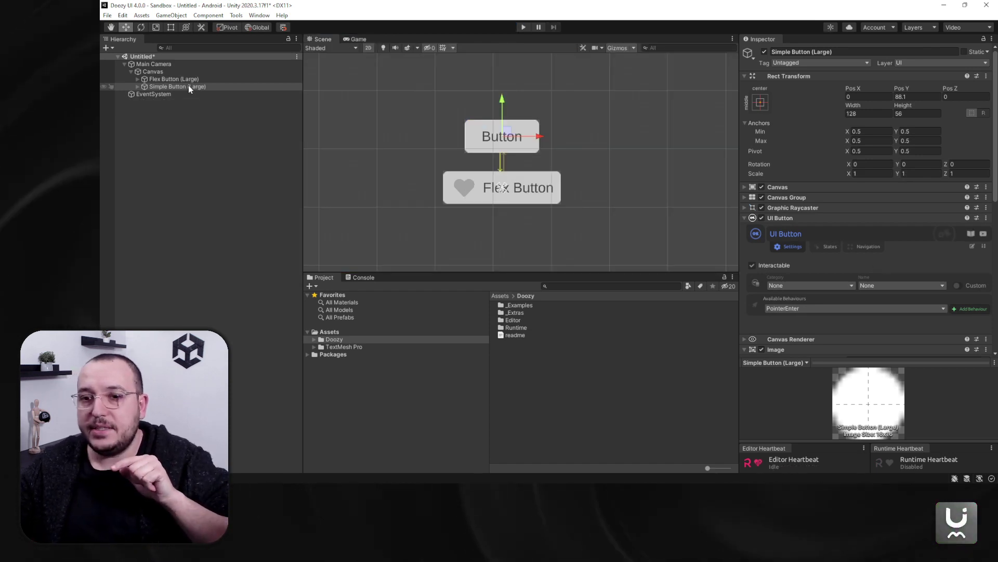
Step: Inspect the navigation settings and connection arrows of Simple Button (Large), toggling the navigation display off and on again
click(853, 251)
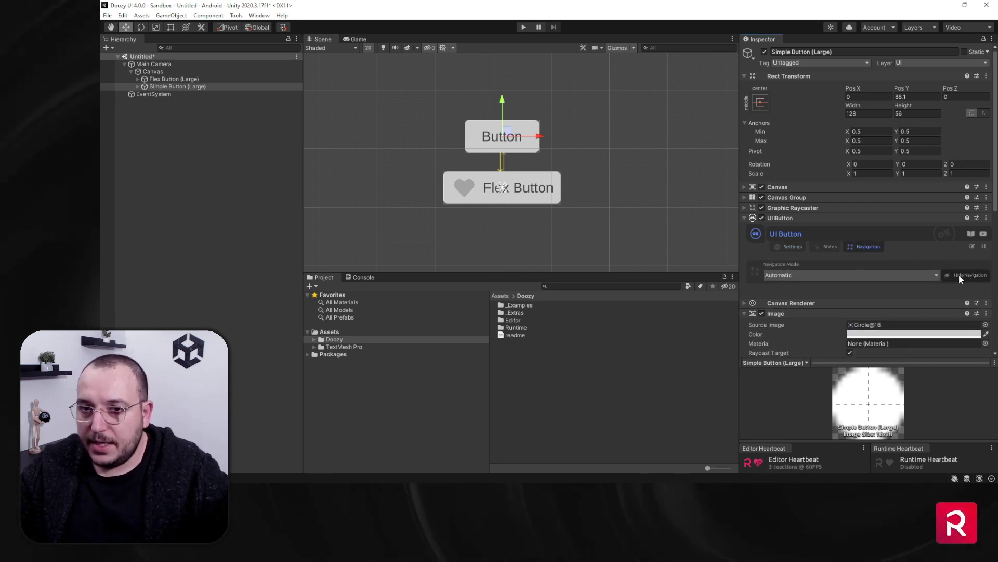
scroll(494, 168, up, 10)
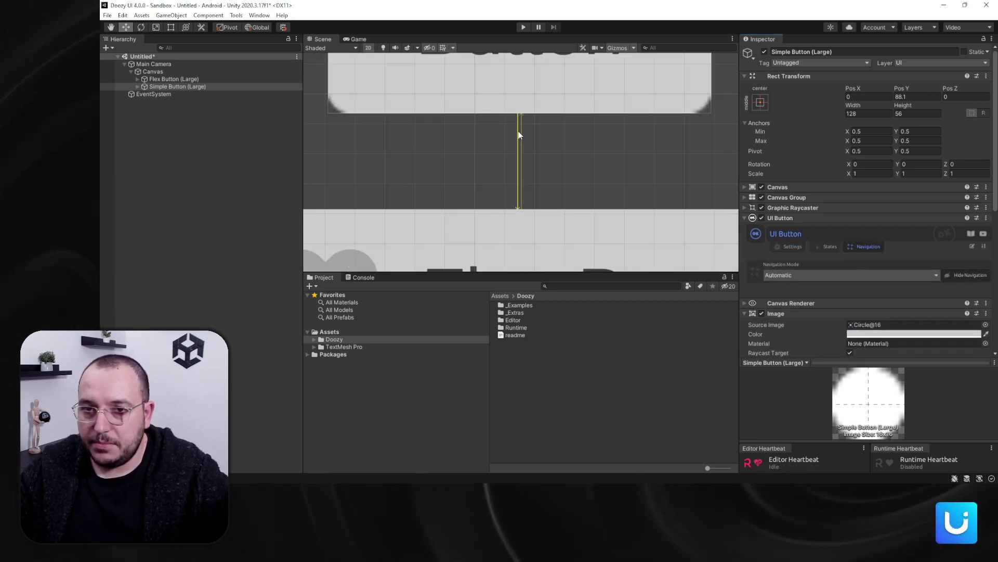
scroll(522, 155, down, 10)
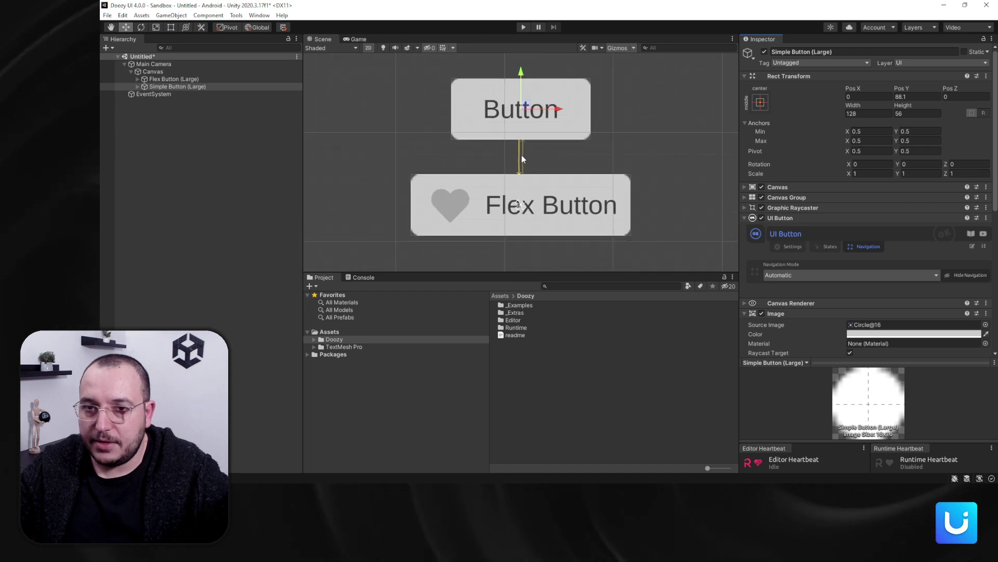
click(966, 276)
click(965, 277)
Step: Duplicate Simple Button (Large) and place the copy below the Flex Button at a Pos Y of about -82
click(234, 87)
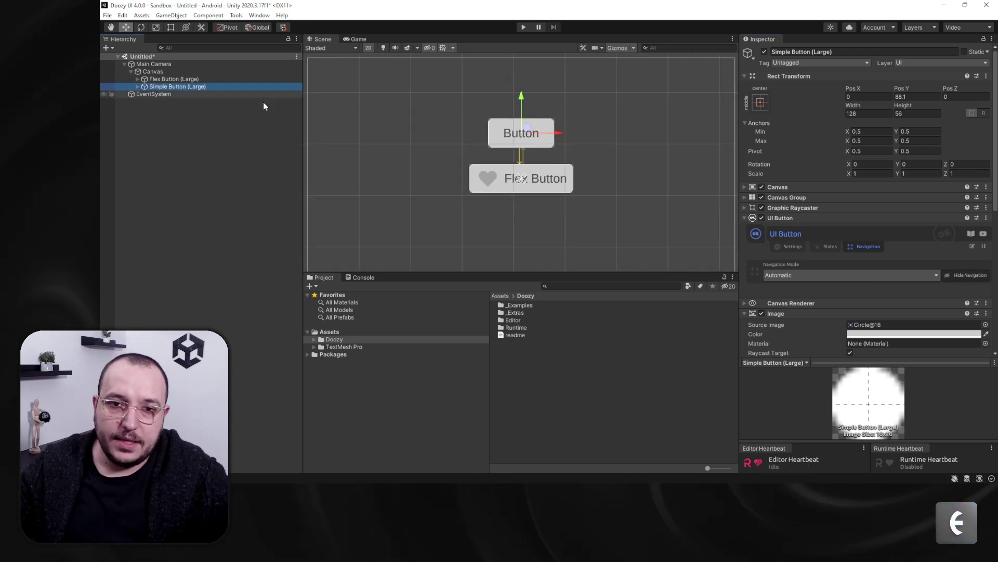
key(super)
click(175, 88)
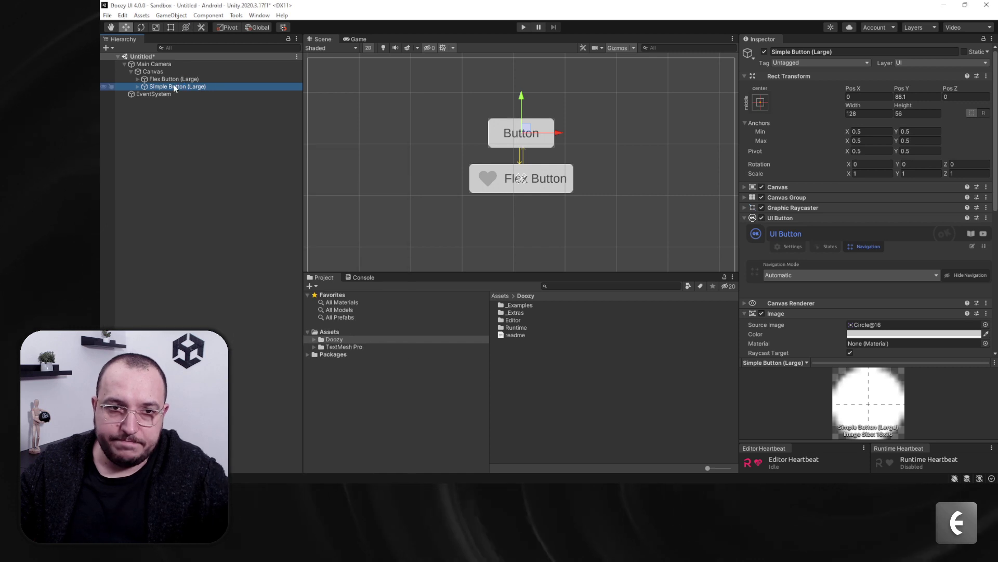
key(ctrl+d)
drag(524, 120, 525, 205)
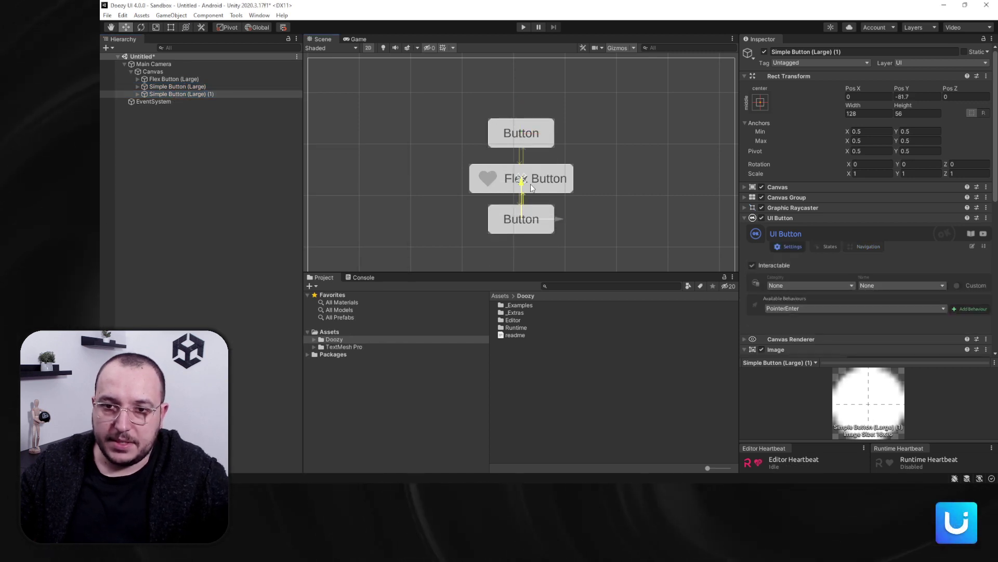
Step: Duplicate the lowest button and move the new copy straight down to a Pos Y of about -172
middle_drag(544, 188, 554, 80)
key(ctrl+d)
drag(533, 74, 534, 121)
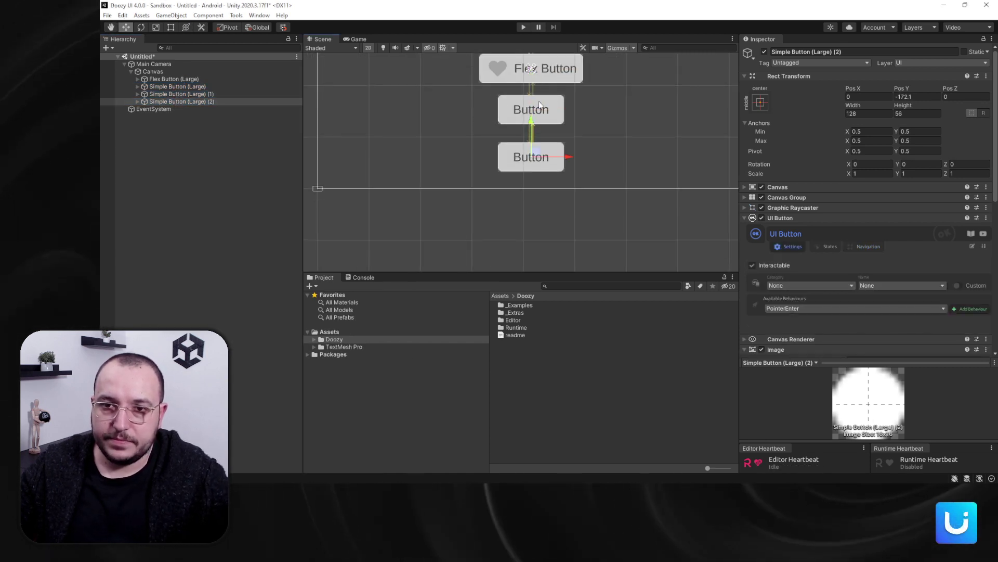
Step: Duplicate the lowest button again and move this copy above all other buttons, at a Pos Y of about 166
middle_drag(532, 117, 527, 210)
key(ctrl+d)
drag(527, 210, 540, 46)
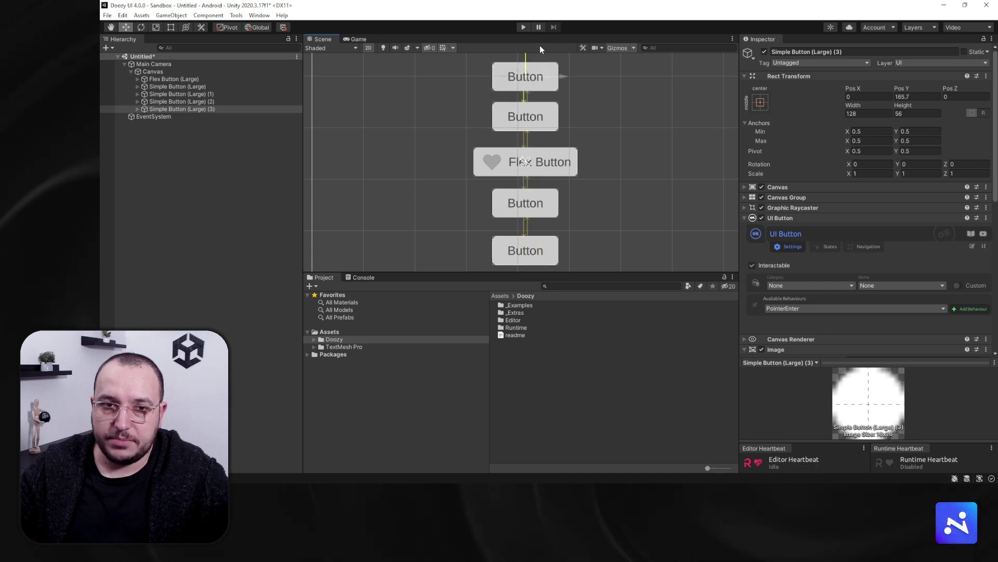
Step: Set the image colour of the topmost button, Simple Button (Large) (3), to a light red, about E56D6D
scroll(781, 184, down, 5)
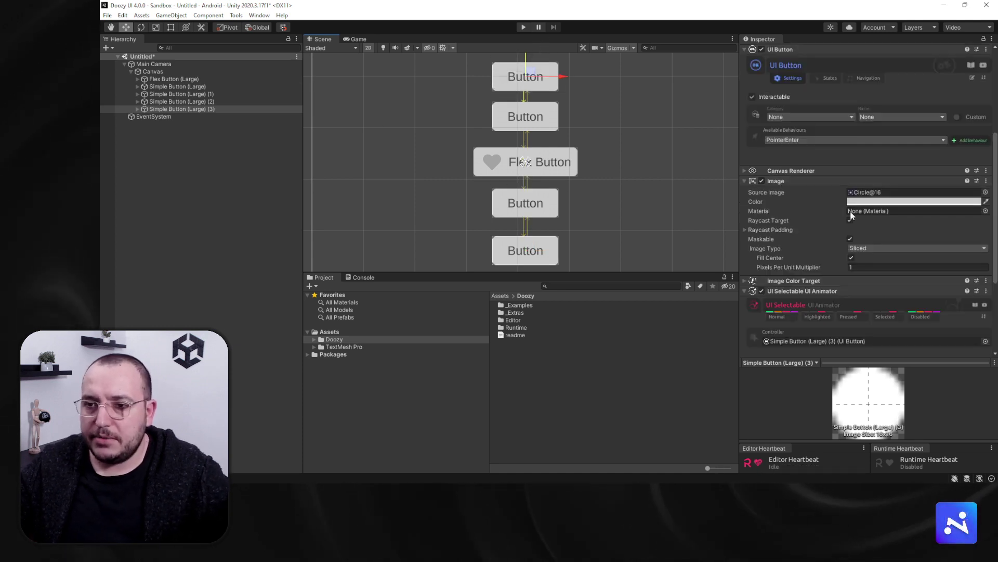
click(861, 201)
mouse_move(922, 257)
mouse_down()
mouse_move(900, 236)
mouse_move(931, 289)
mouse_move(936, 252)
mouse_move(928, 280)
mouse_move(918, 255)
mouse_up()
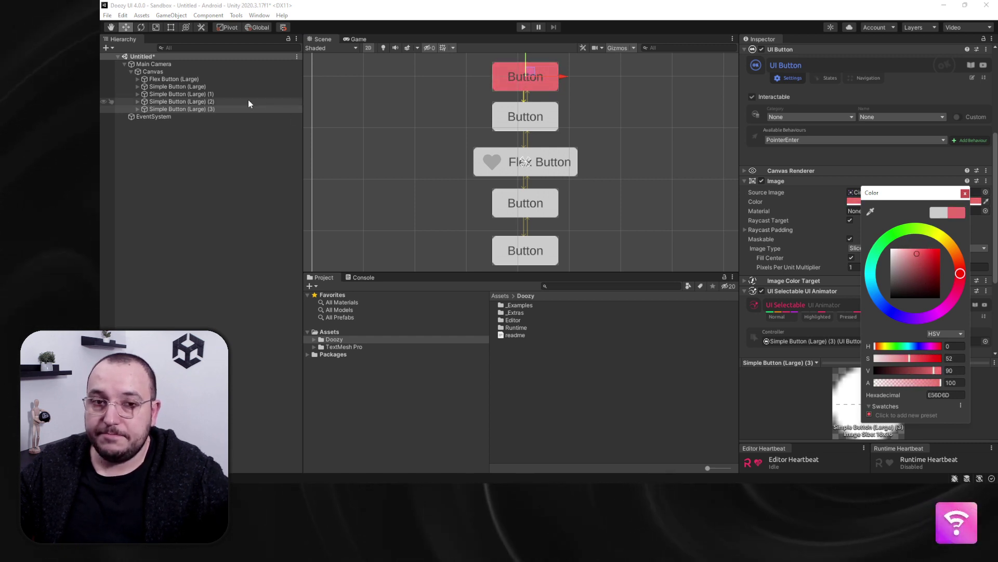
Step: Set the image colour of the lowest button, Simple Button (Large) (2), to green, about 71D254
click(216, 101)
click(894, 202)
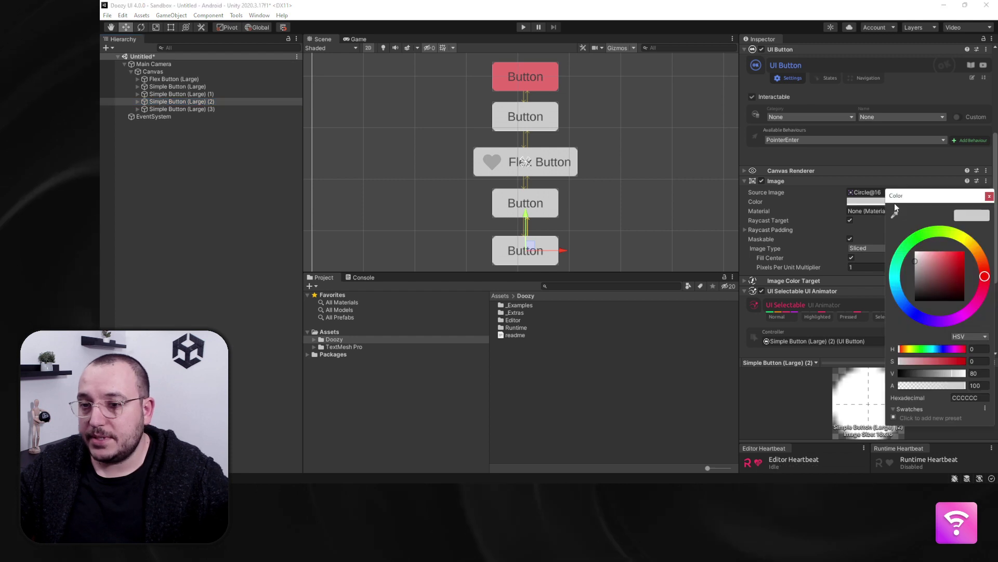
drag(945, 245, 928, 232)
click(945, 260)
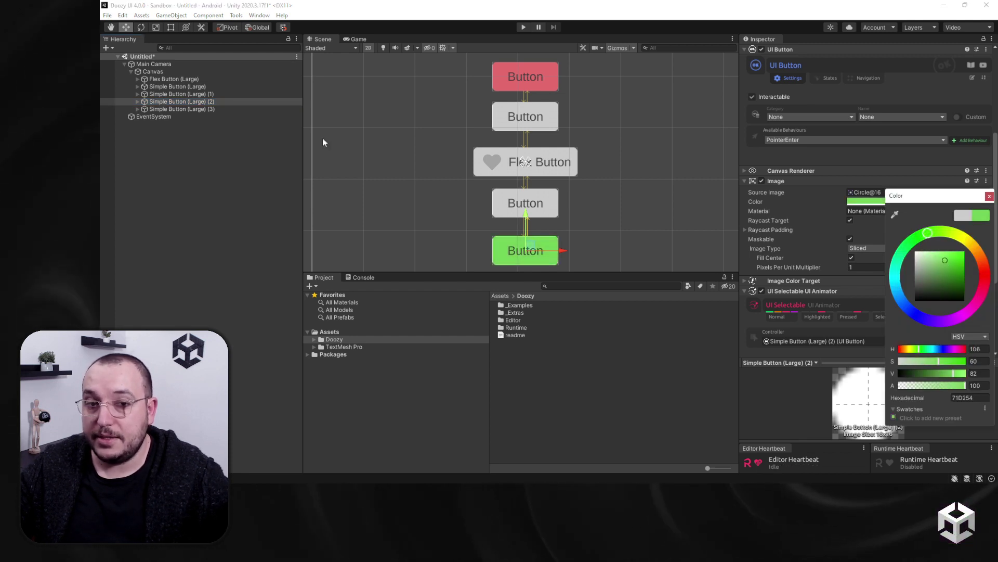
Step: Set the image colour of Simple Button (Large) (1), just below the Flex Button, to light blue, about 4FC4E5
click(201, 94)
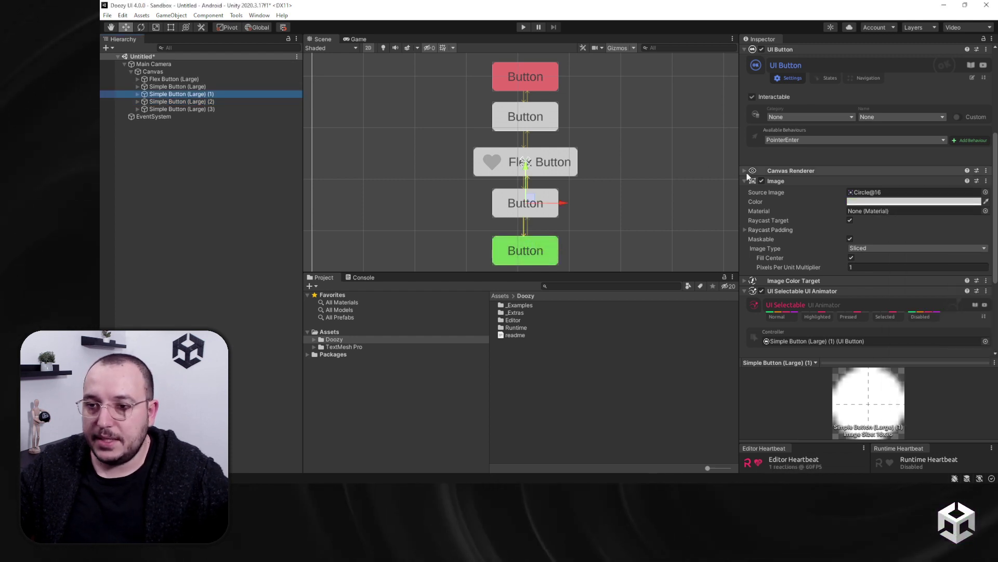
click(873, 202)
click(883, 287)
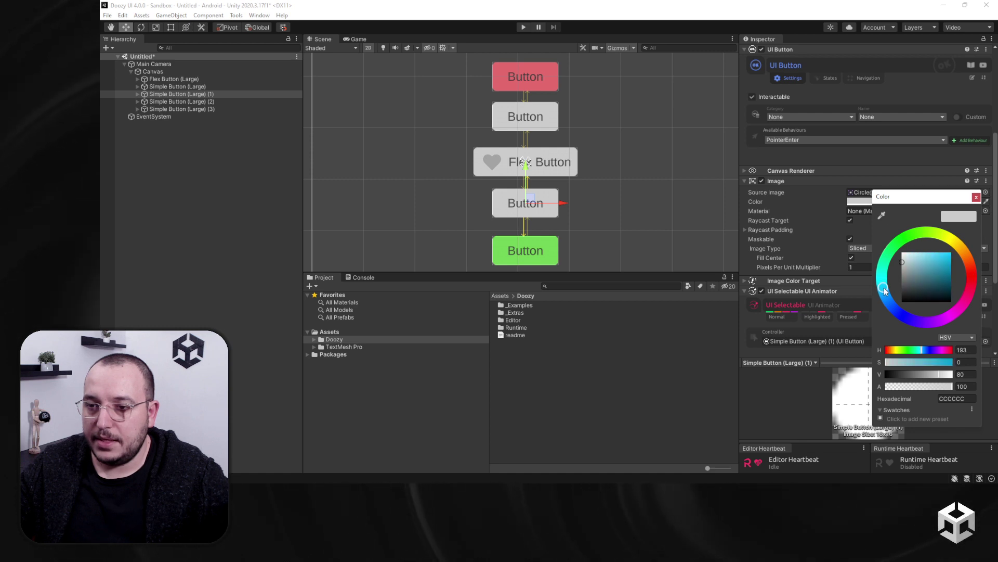
click(935, 257)
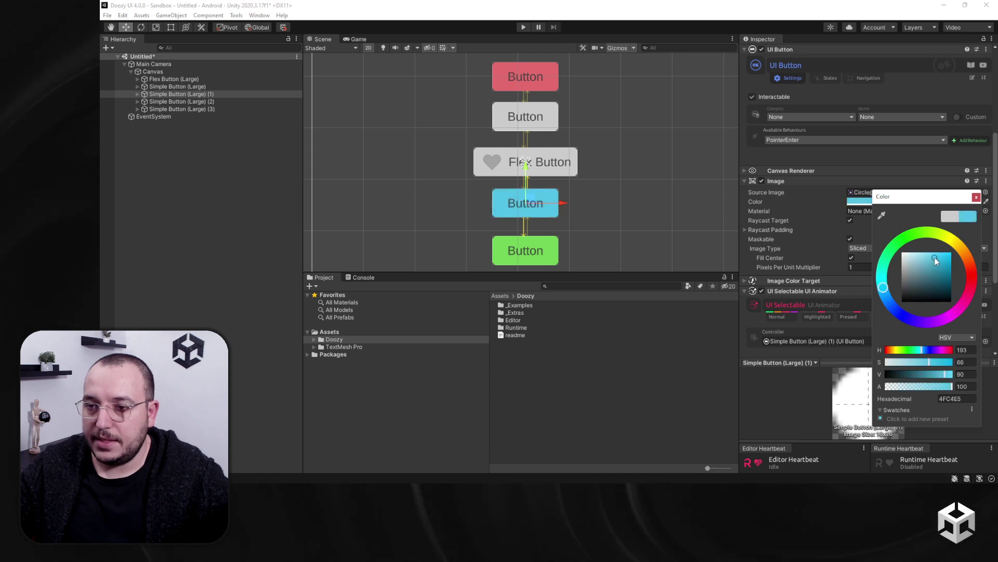
Step: Set the image colour of the original Simple Button (Large), just above the Flex Button, to yellow, about DFEC4F
click(189, 95)
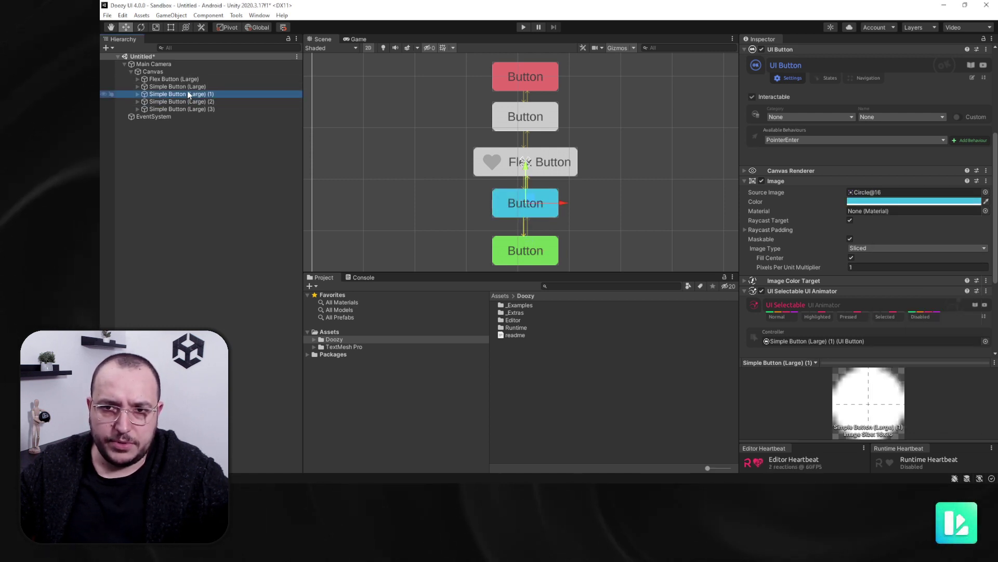
click(193, 109)
click(194, 101)
click(190, 94)
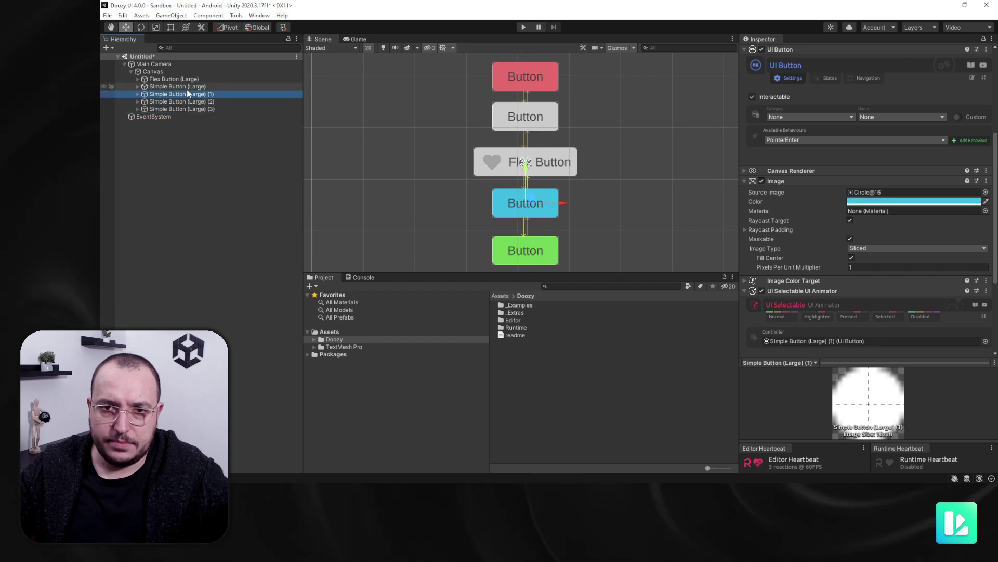
click(185, 88)
click(863, 202)
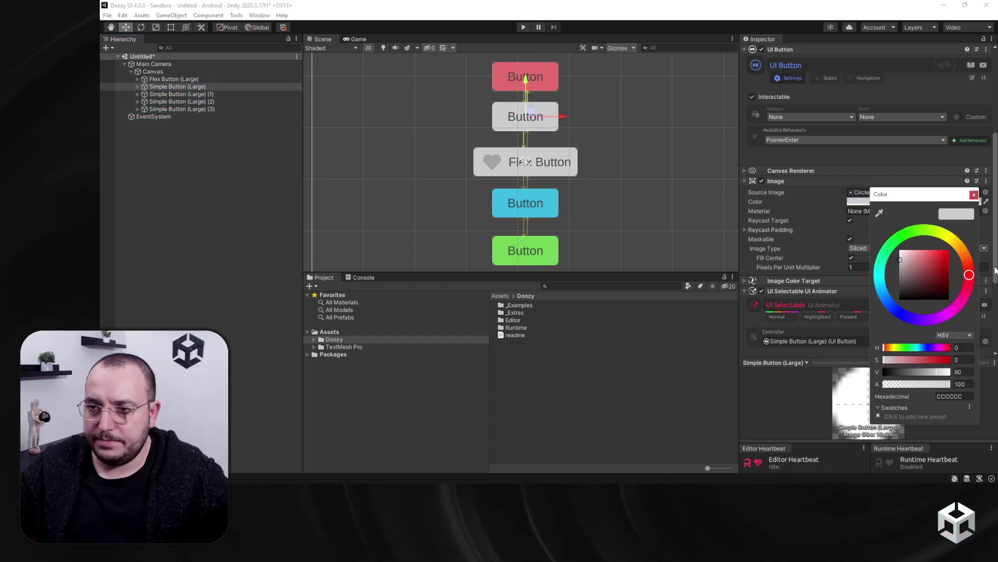
click(952, 239)
drag(934, 261, 933, 254)
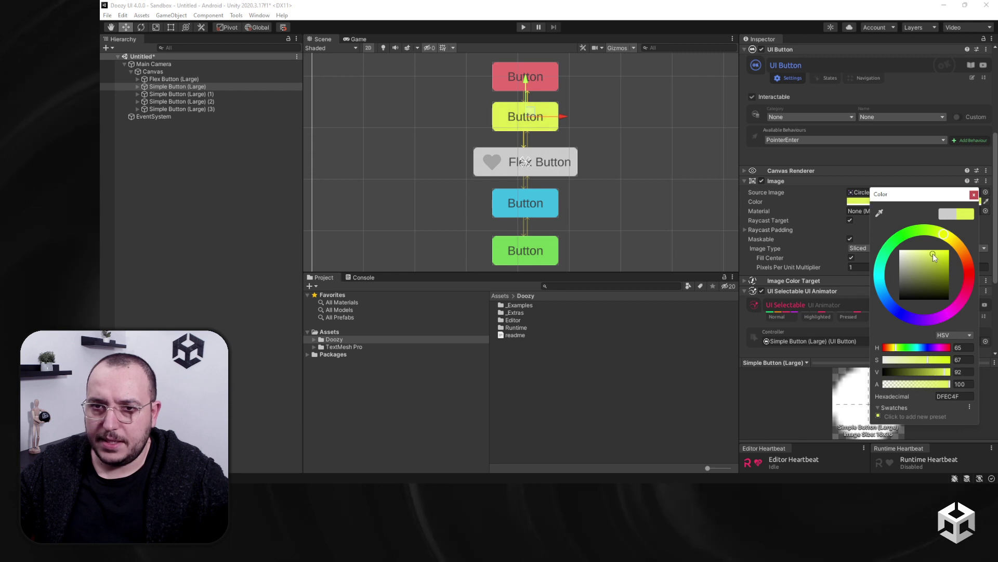
Step: Set the image colour of the Flex Button (Large) to purple, about A84FFF
click(177, 79)
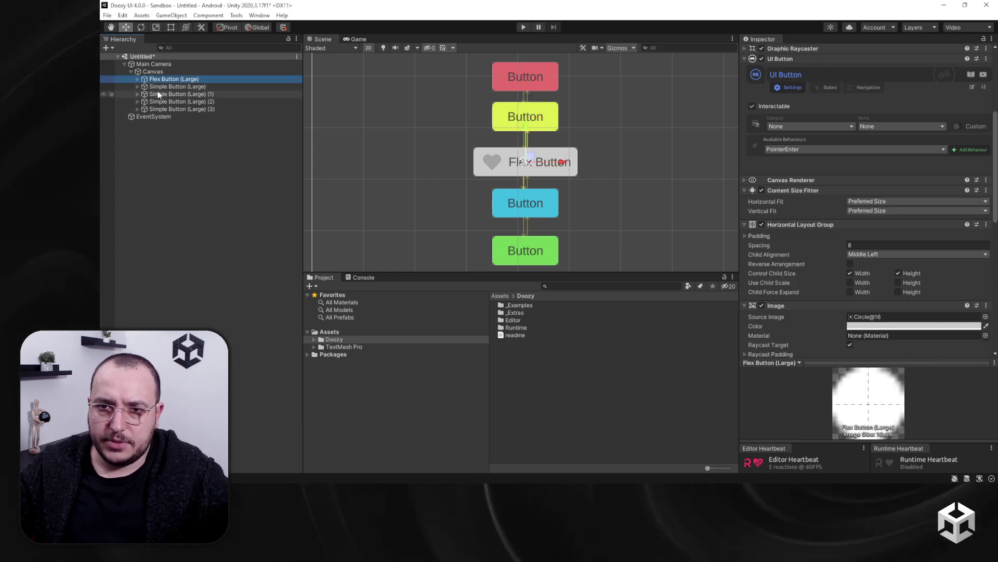
click(137, 79)
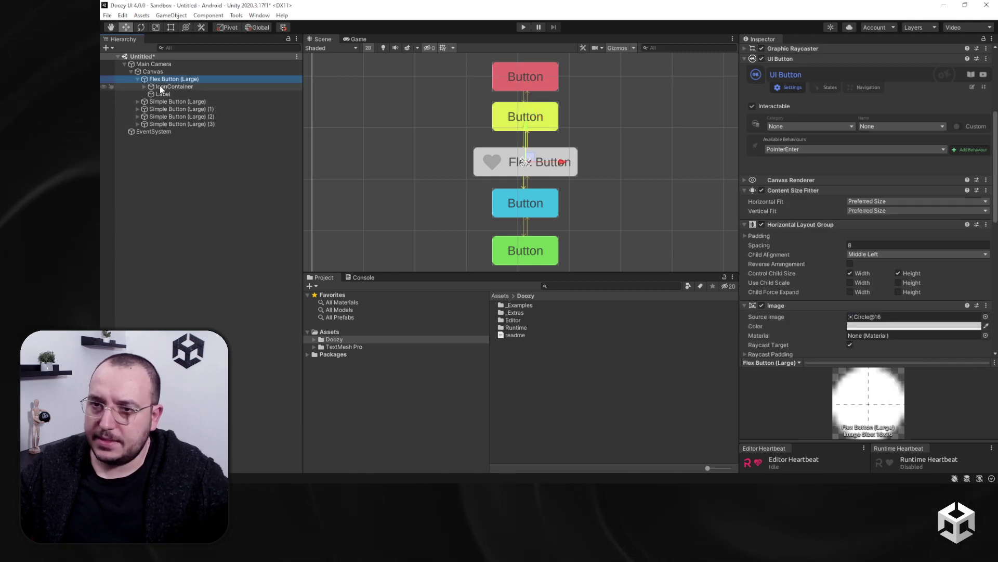
scroll(865, 205, up, 5)
scroll(865, 204, down, 12)
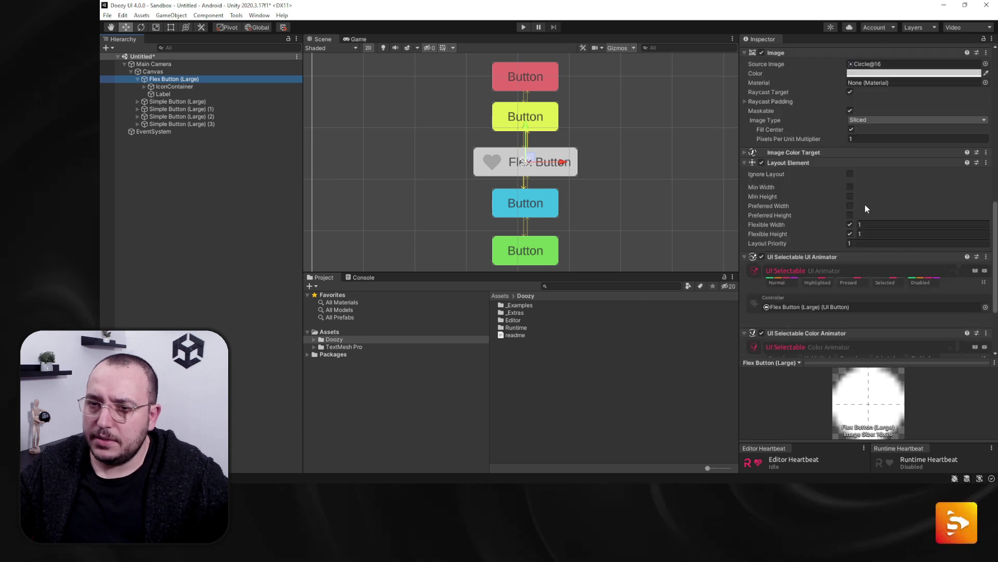
click(874, 73)
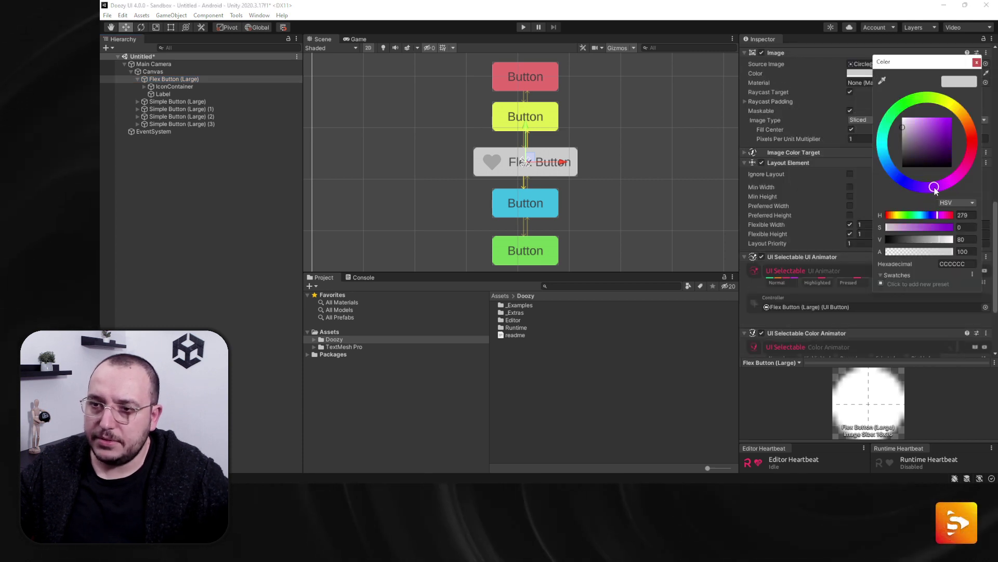
drag(926, 137, 939, 120)
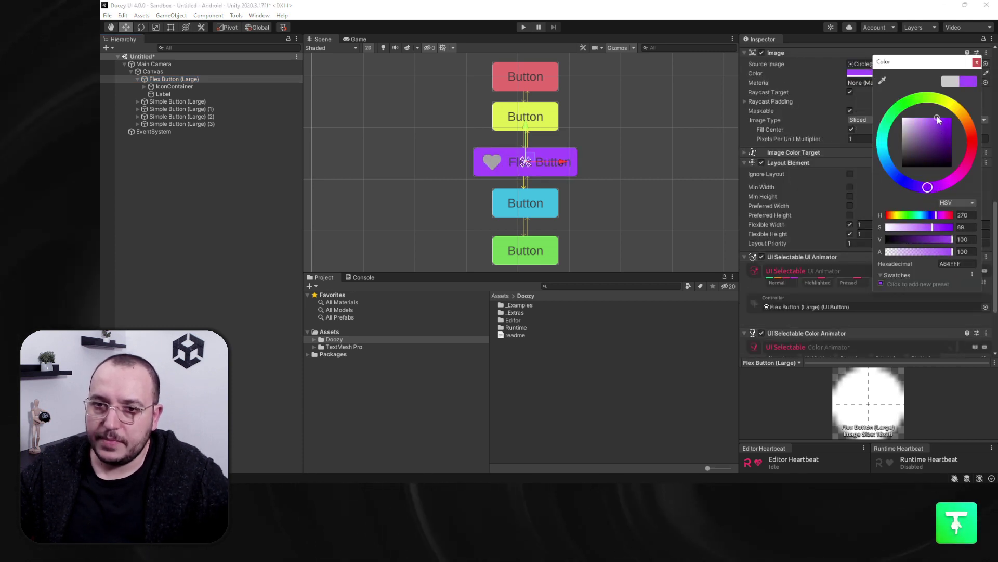
Step: Set the image colour of the Flex Button's heart icon, inside IconContainer, to dark purple, about 6807BC
click(144, 86)
click(158, 86)
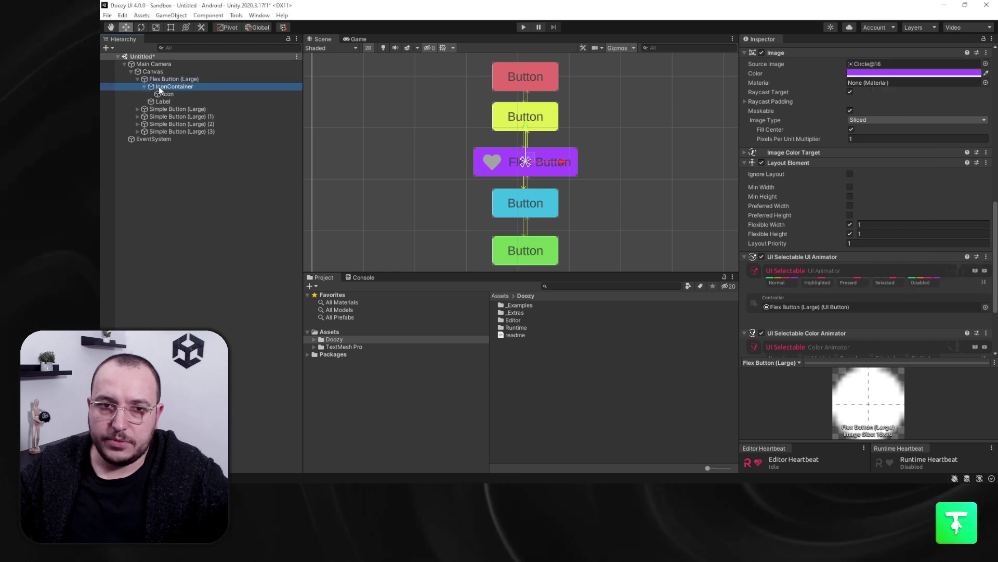
click(164, 94)
click(879, 249)
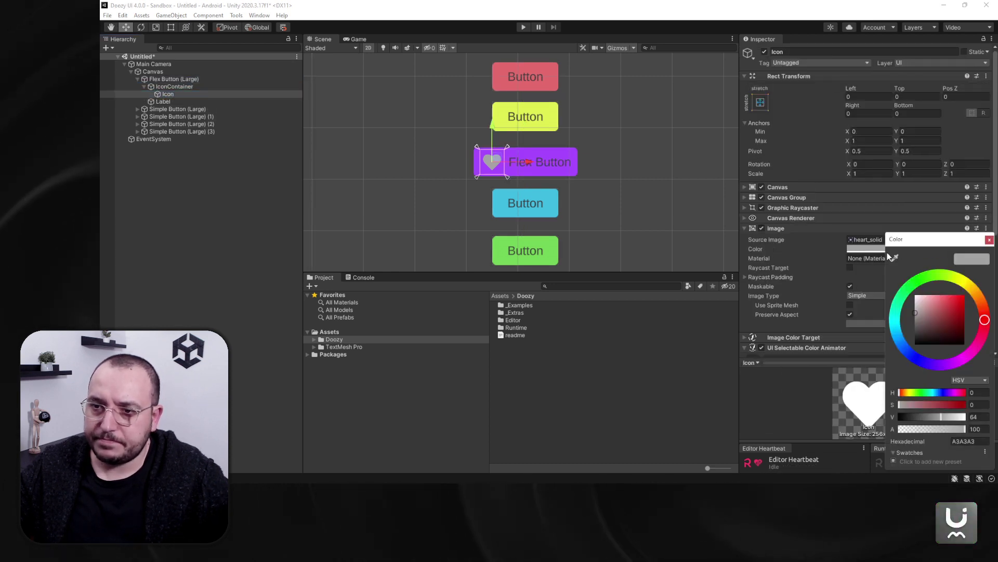
drag(935, 298, 982, 285)
click(963, 308)
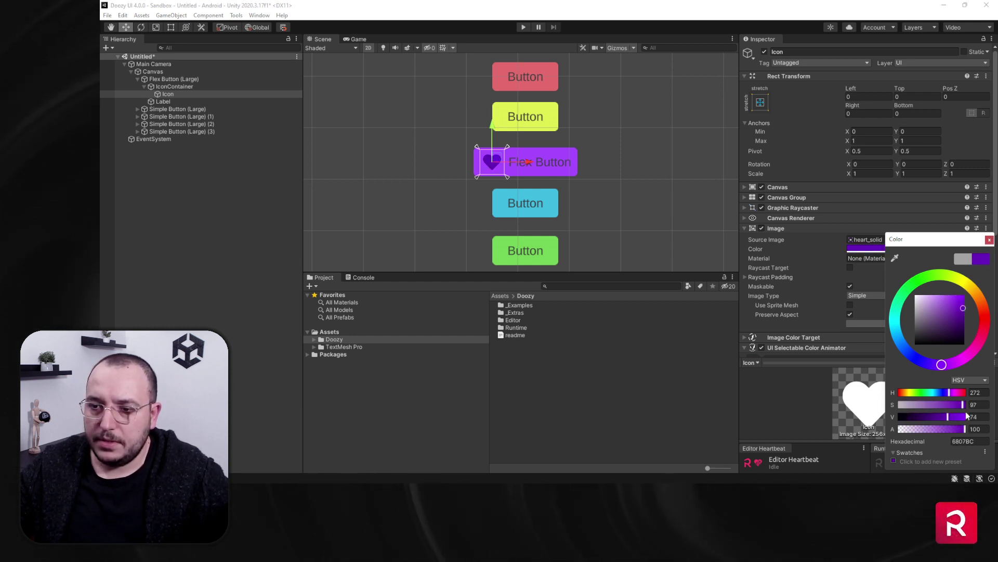
click(989, 240)
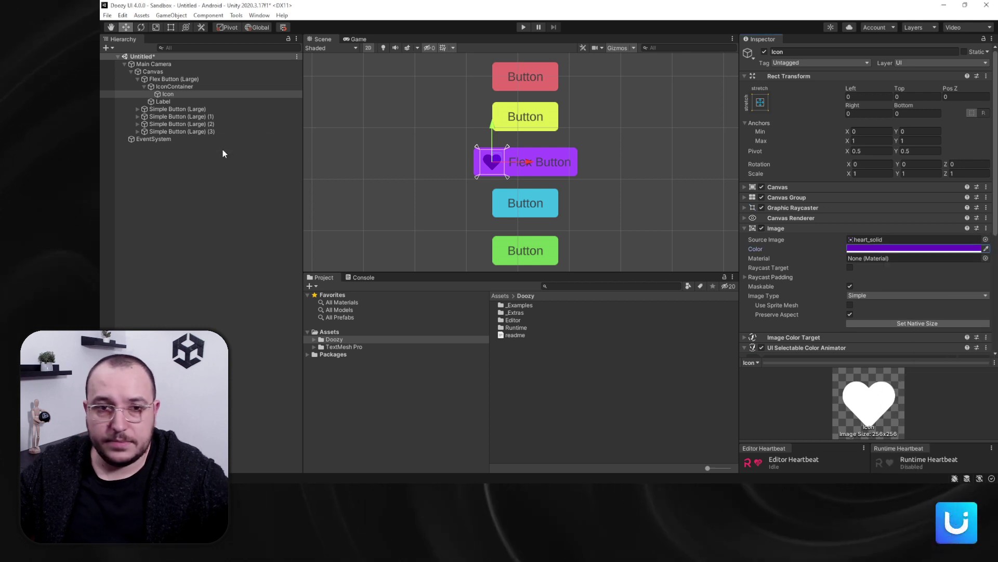
Step: Set the vertex colour of the Flex Button's text label to 6807BC
click(163, 101)
scroll(879, 311, down, 5)
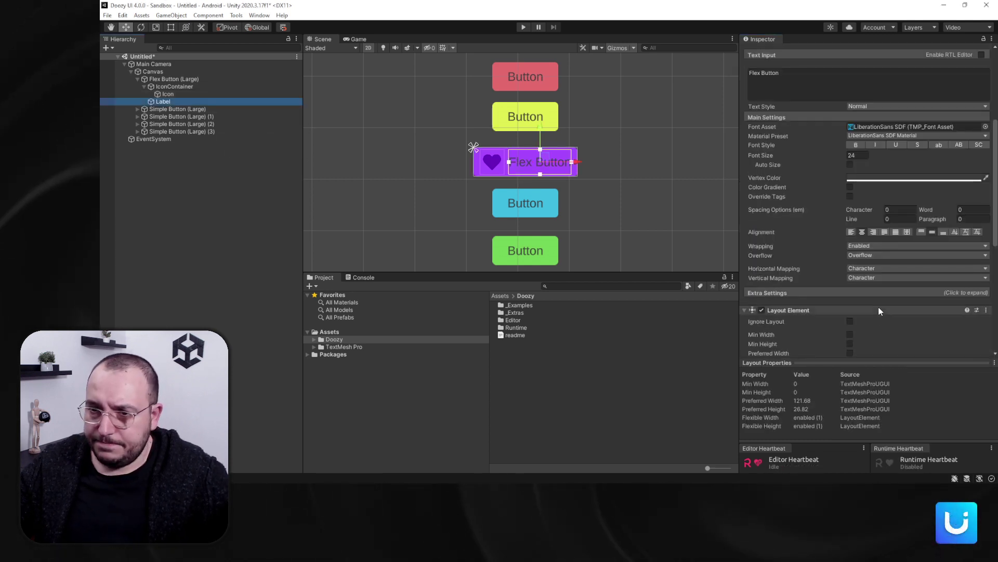
click(852, 179)
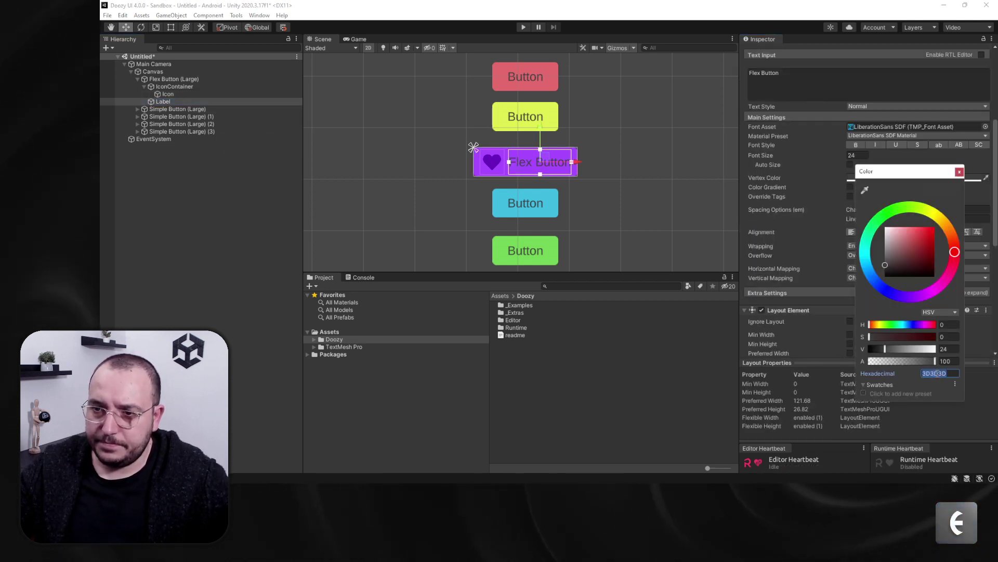
text(6807BC)
click(959, 172)
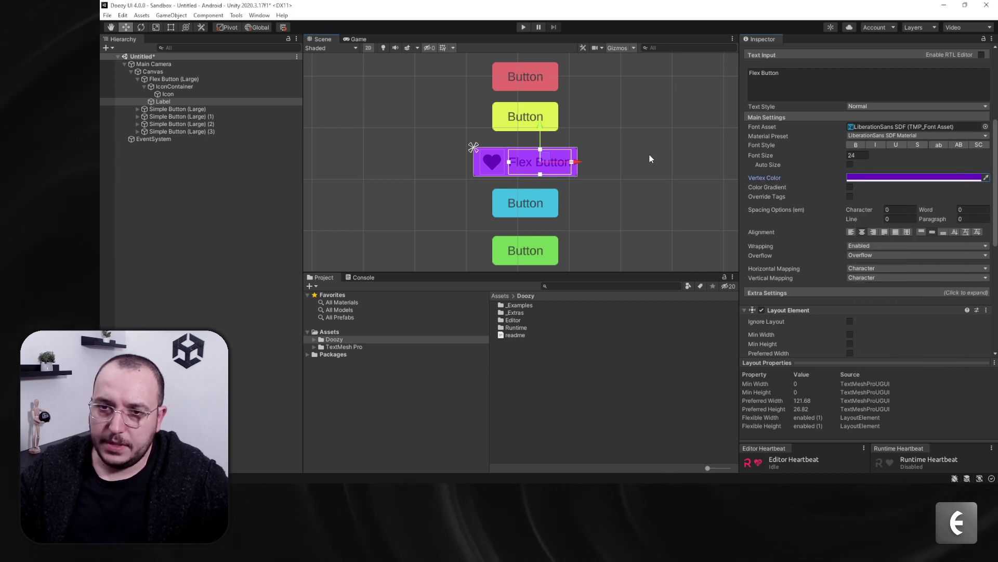
click(632, 164)
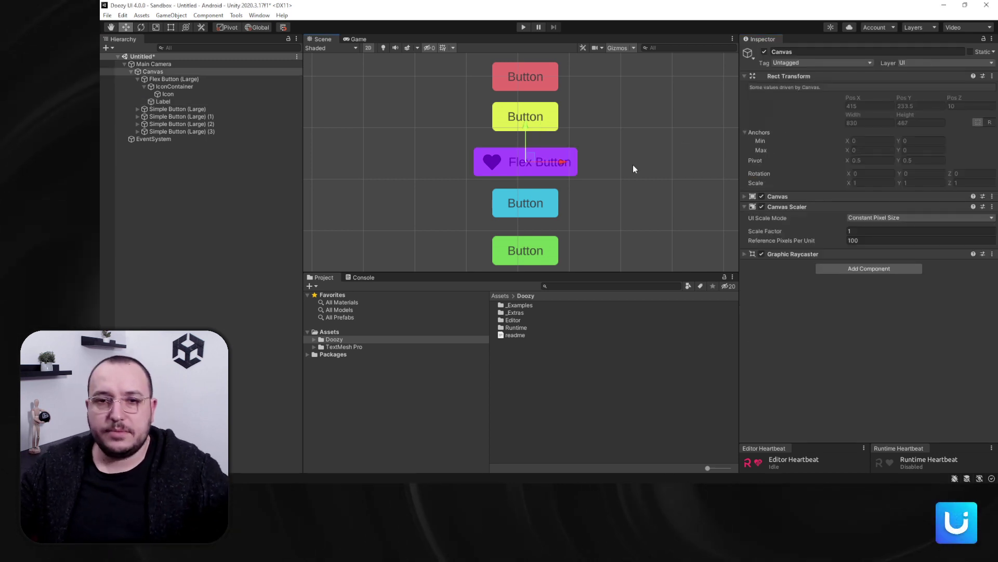
middle_drag(632, 165, 632, 161)
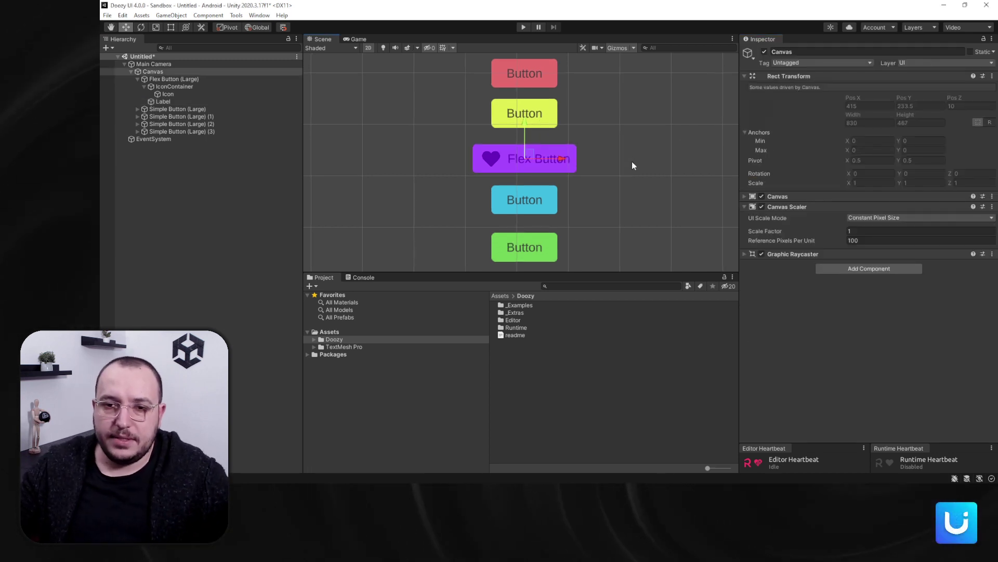
Step: Examine the highlighted state's colour animation settings in the Flex Button's UI Selectable Color Animator
click(138, 79)
click(155, 79)
scroll(938, 276, down, 10)
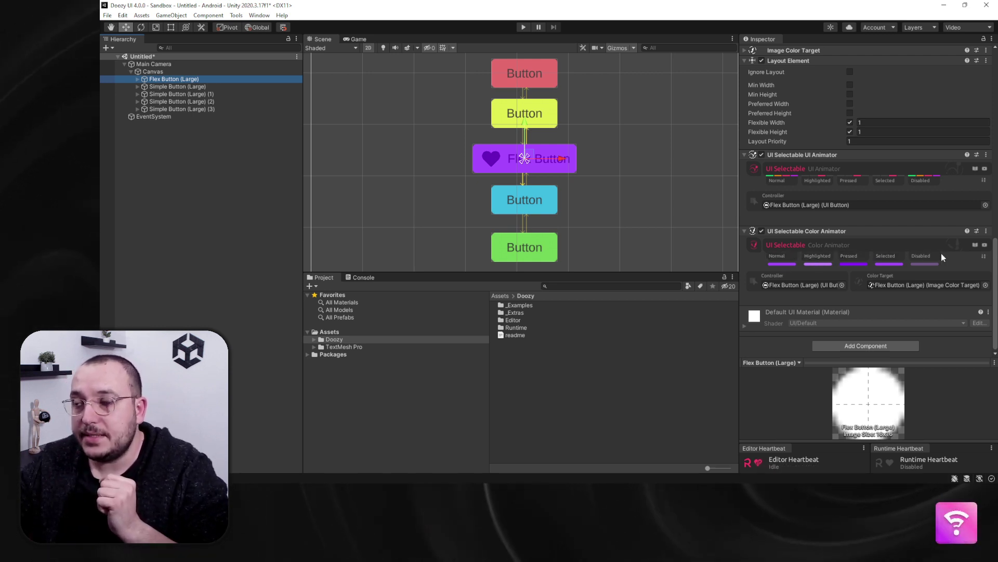
click(785, 260)
click(818, 256)
scroll(796, 249, down, 2)
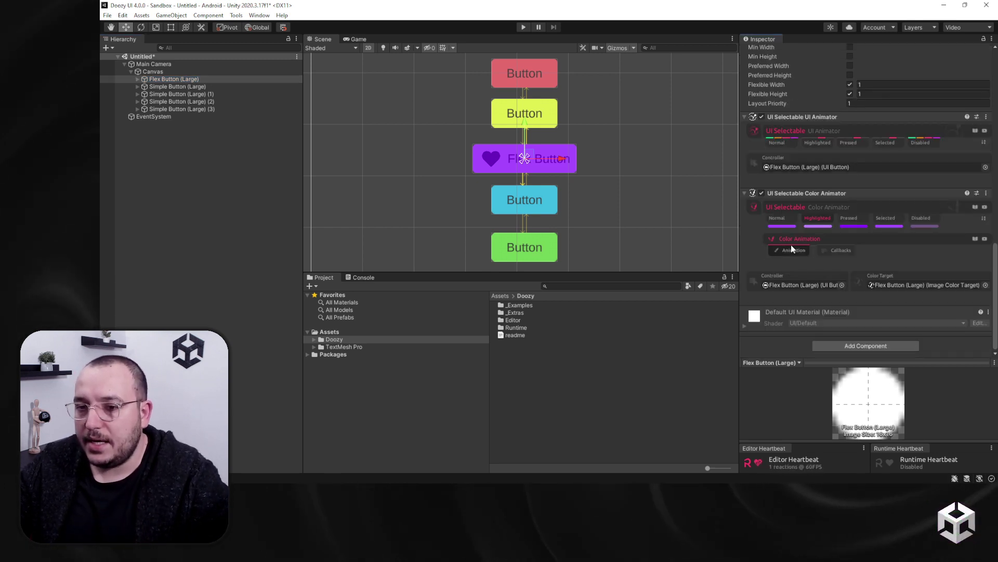
click(791, 248)
scroll(875, 214, down, 3)
scroll(832, 177, up, 3)
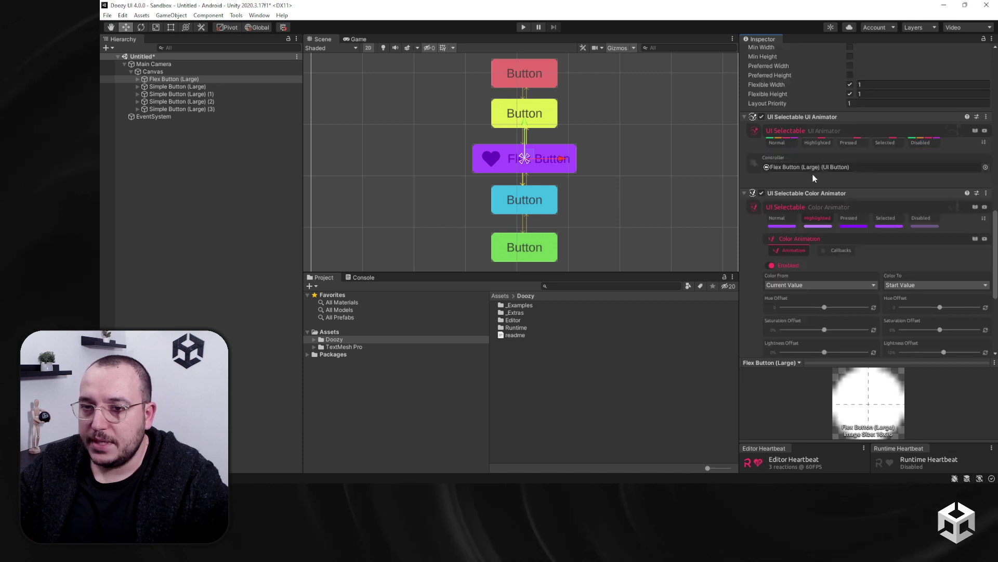
Step: Collapse the Flex Button's UI Selectable UI Animator and Layout Element components to bring Image and Color Animator together
click(803, 137)
scroll(798, 126, up, 5)
scroll(798, 126, up, 3)
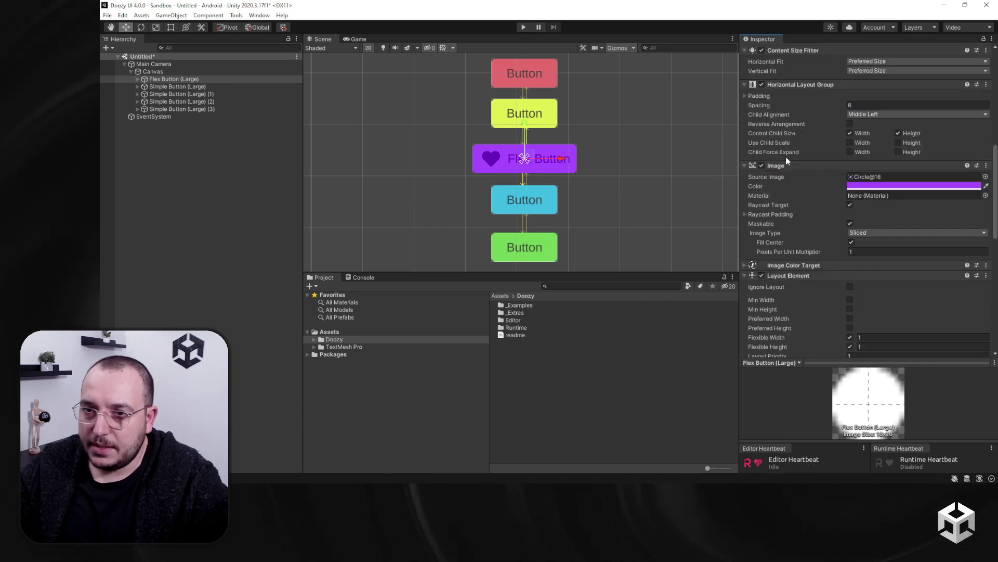
click(800, 274)
scroll(837, 264, down, 3)
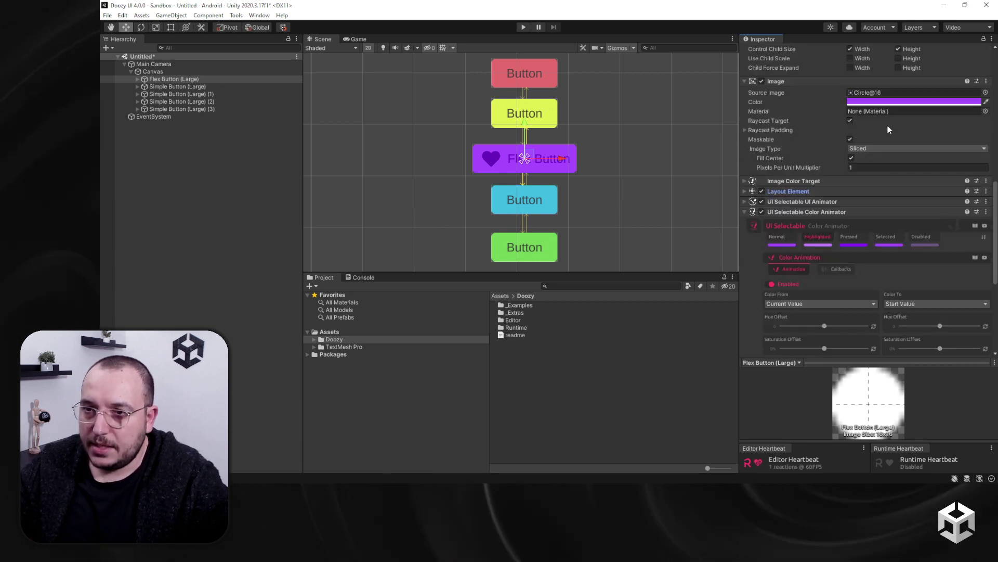
Step: Try red, about FF674E, as the Flex Button's image colour, and settle on magenta, about DC4EFF
click(910, 102)
click(973, 173)
mouse_move(975, 174)
mouse_down()
mouse_move(956, 139)
mouse_move(964, 173)
mouse_up()
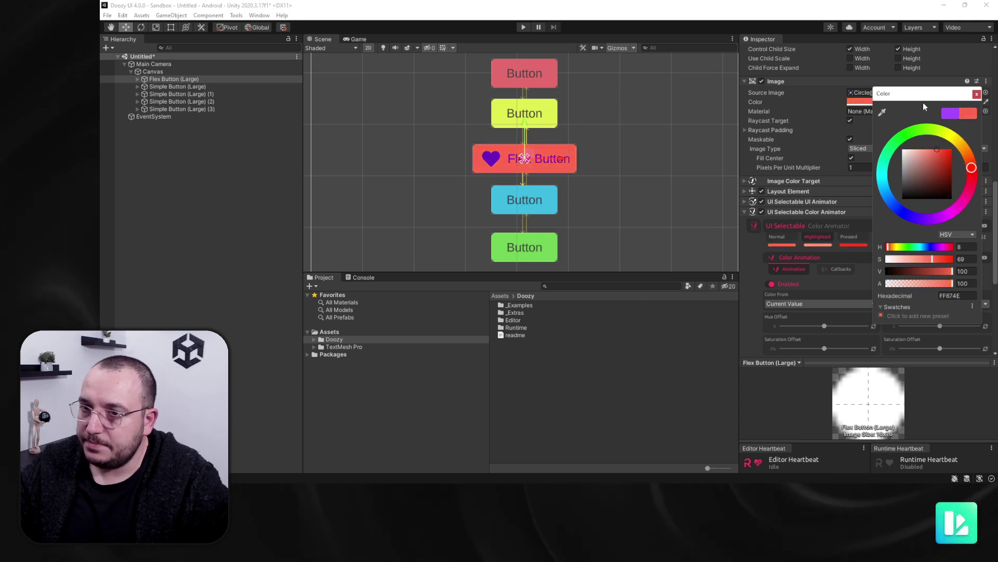
drag(920, 94, 625, 122)
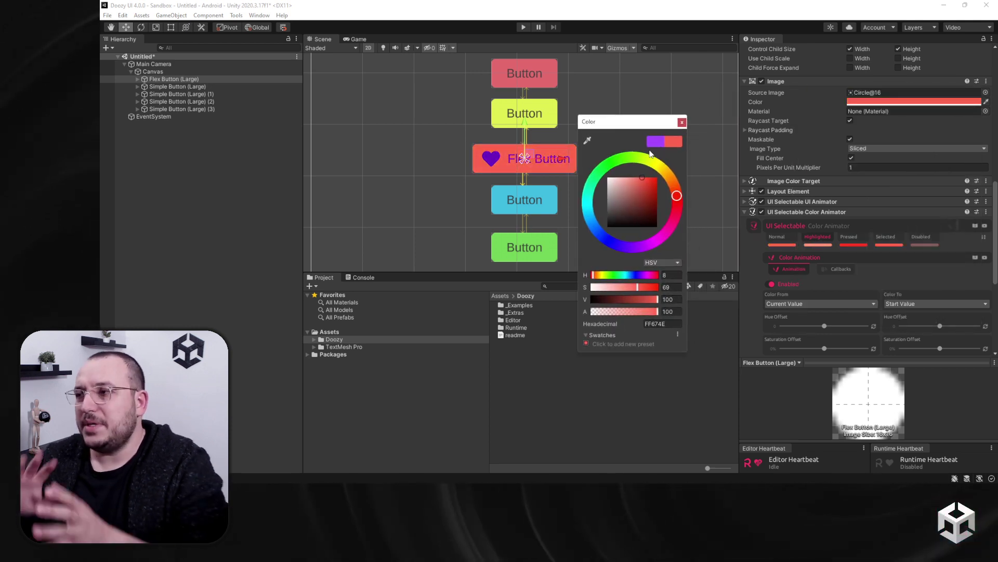
click(645, 246)
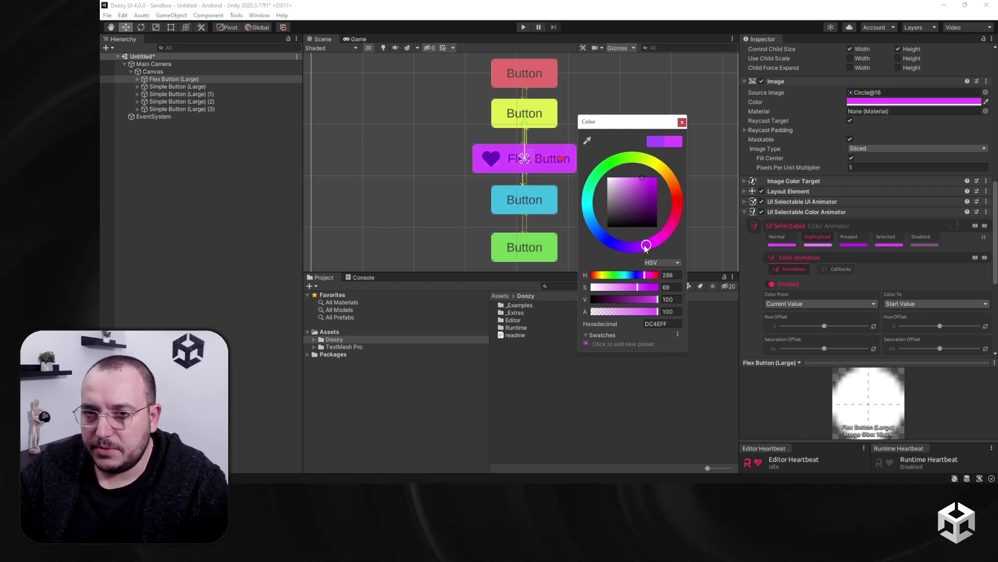
click(682, 122)
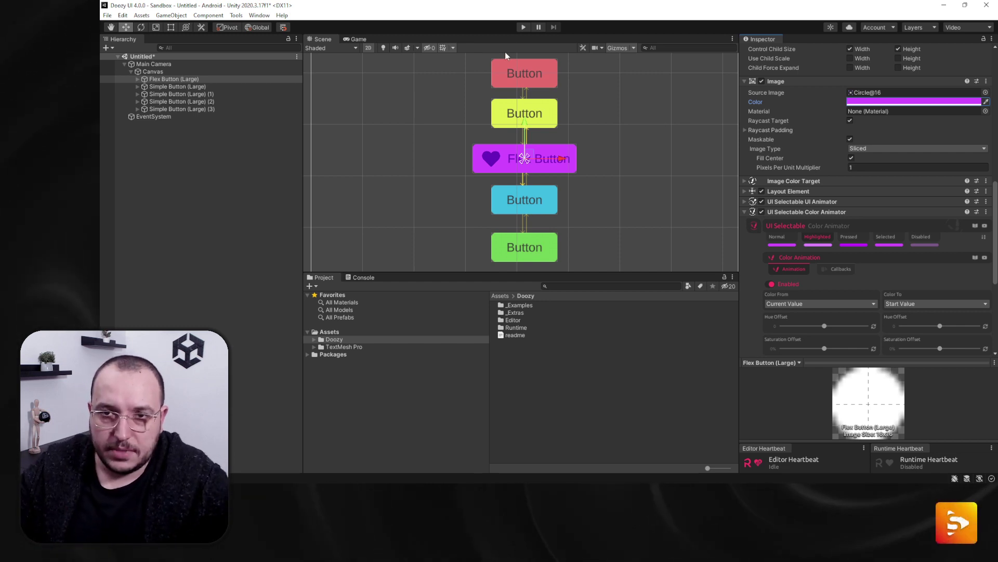
Step: Run the scene to test the coloured buttons' highlighting and selection, and stop play mode
click(523, 27)
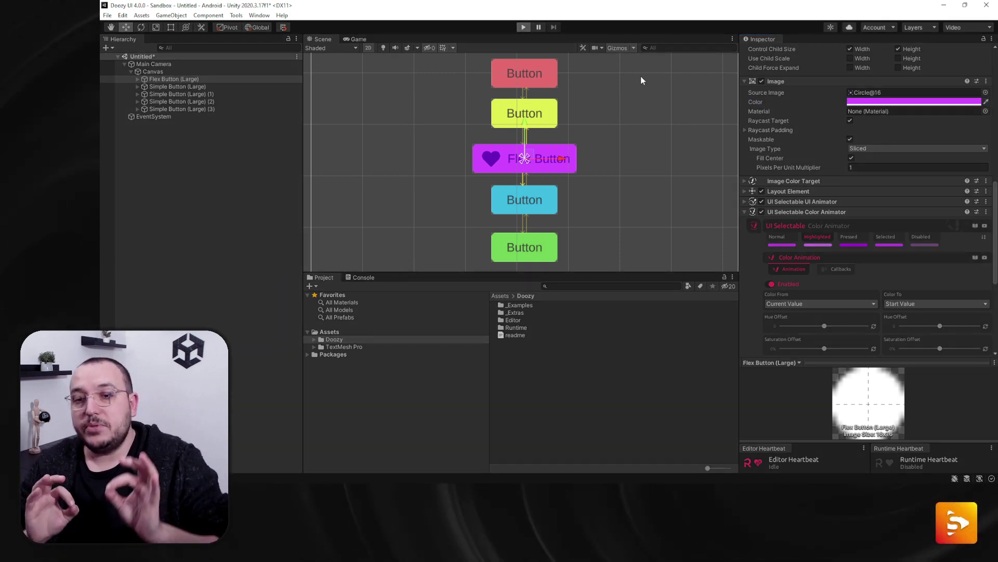
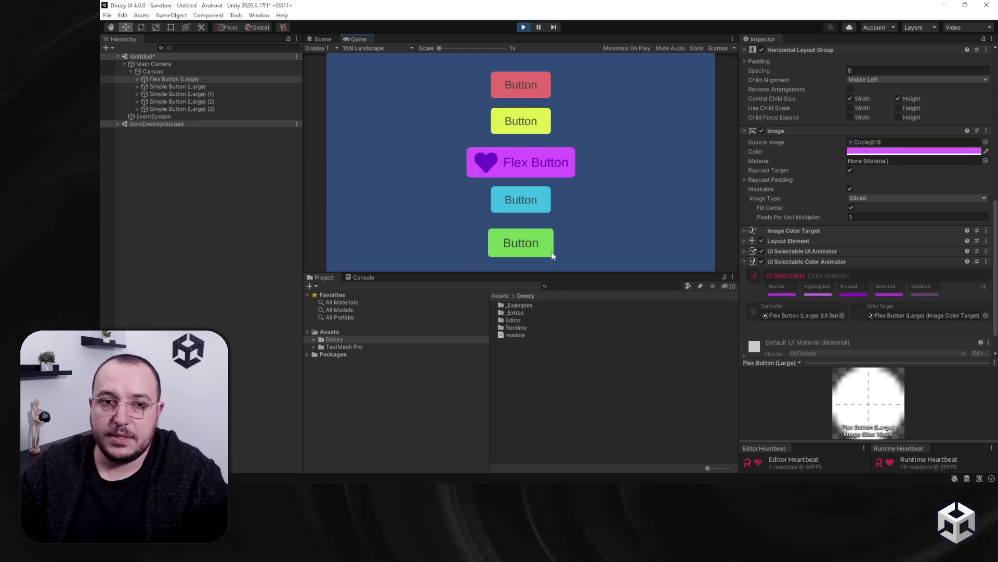
click(527, 28)
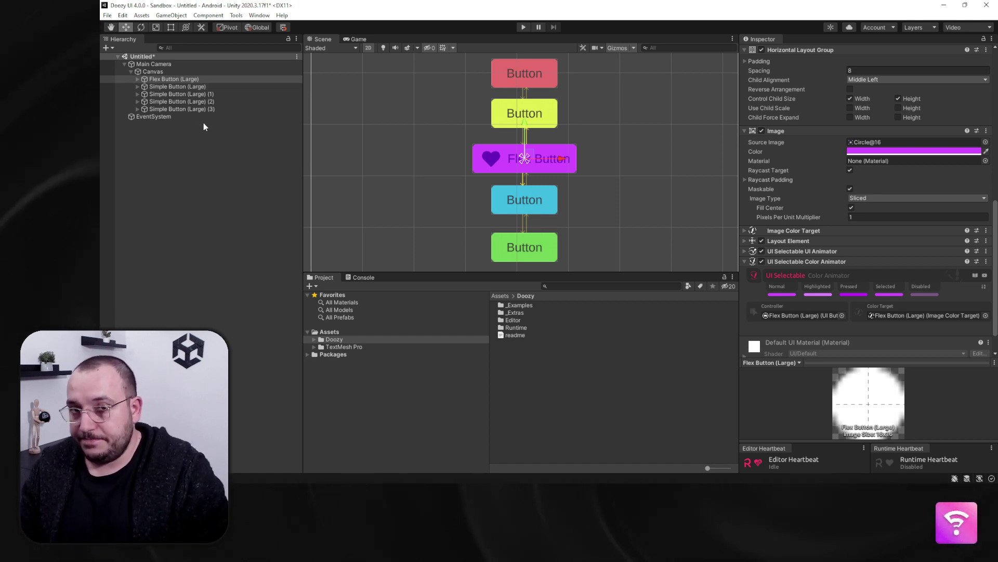
Step: Open Doozy's UI Menu, look through the Component and Container categories, and expand Product Card under Content
click(236, 15)
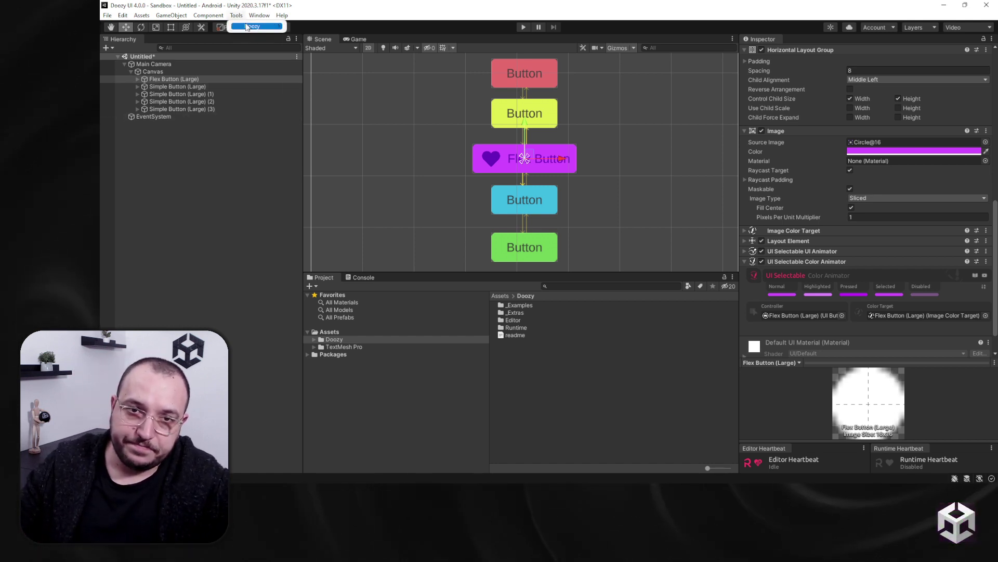
click(388, 102)
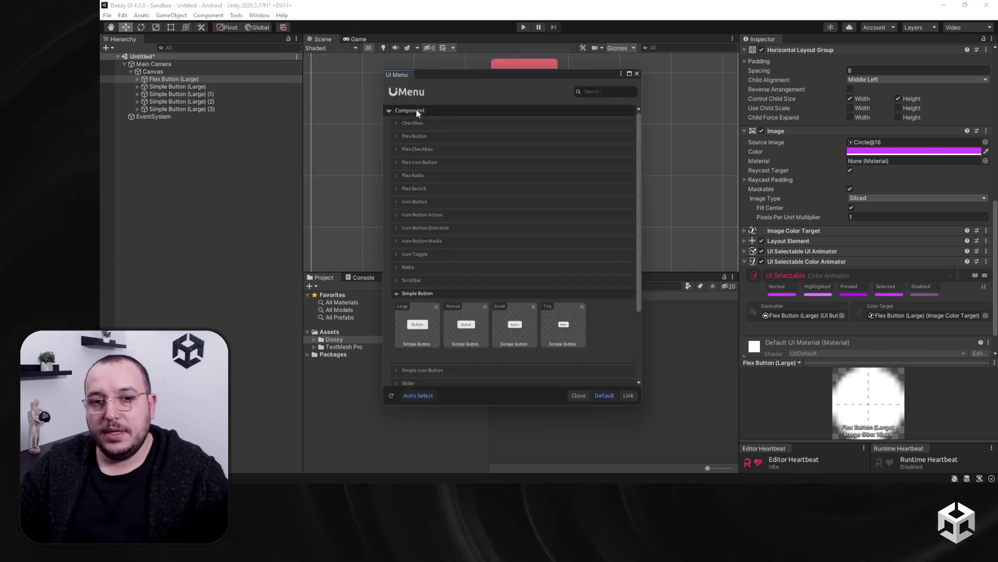
click(424, 111)
click(429, 127)
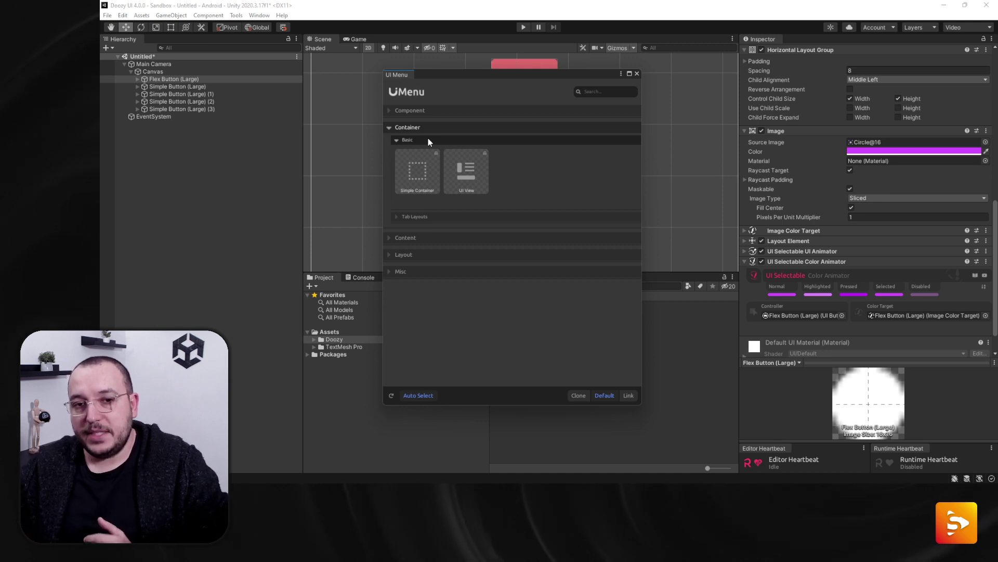
click(425, 134)
click(429, 146)
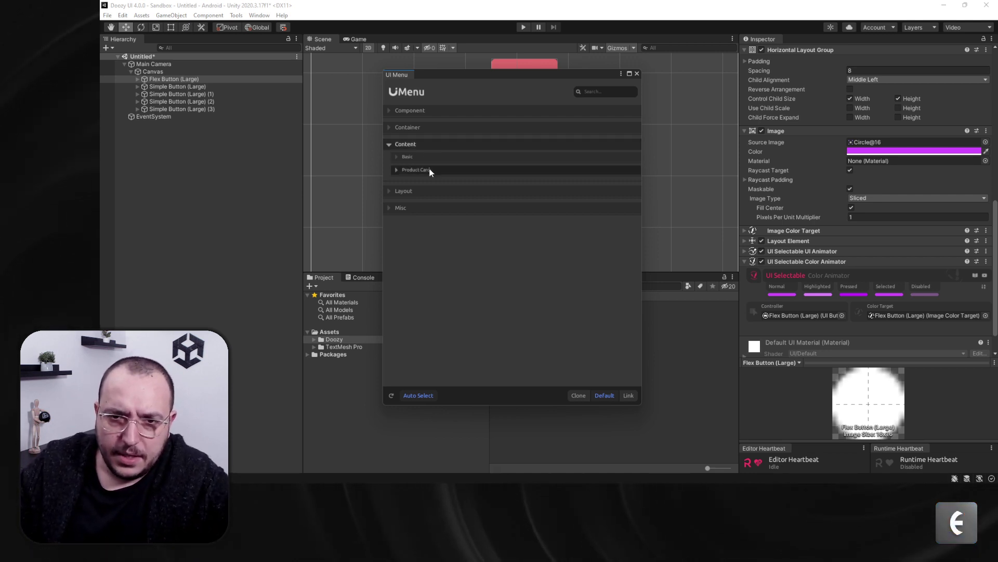
click(431, 169)
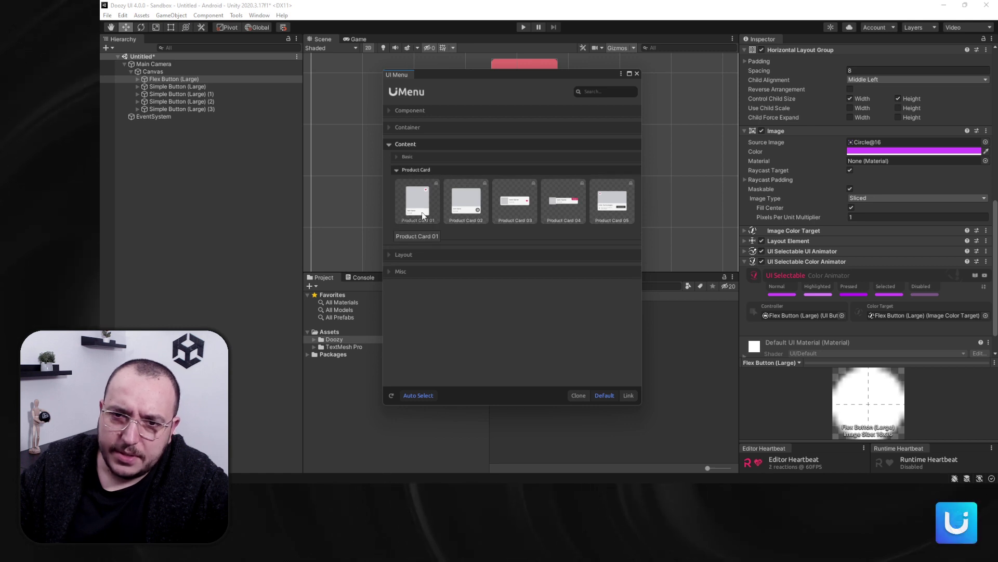
click(430, 200)
drag(577, 76, 683, 297)
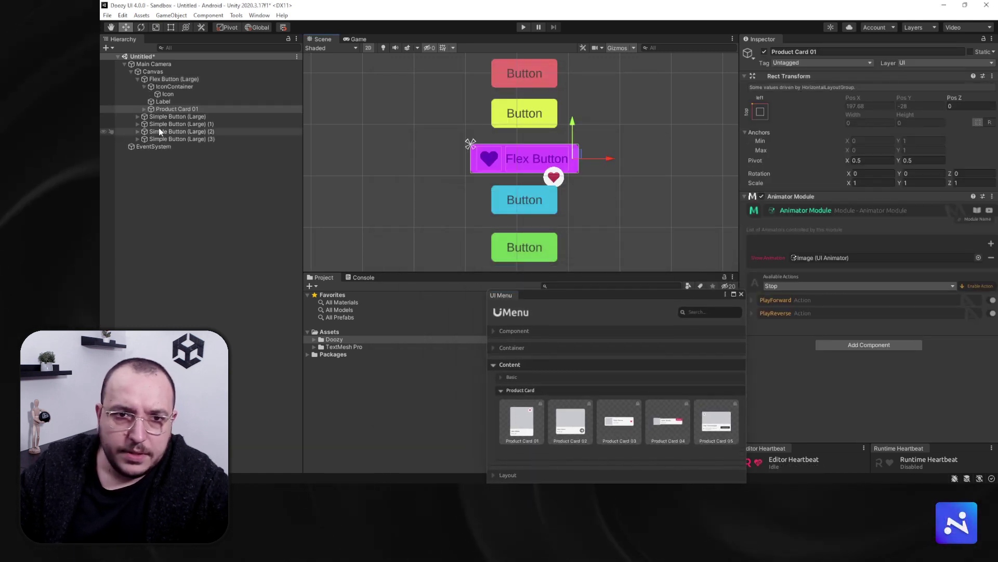
click(164, 108)
key(Delete)
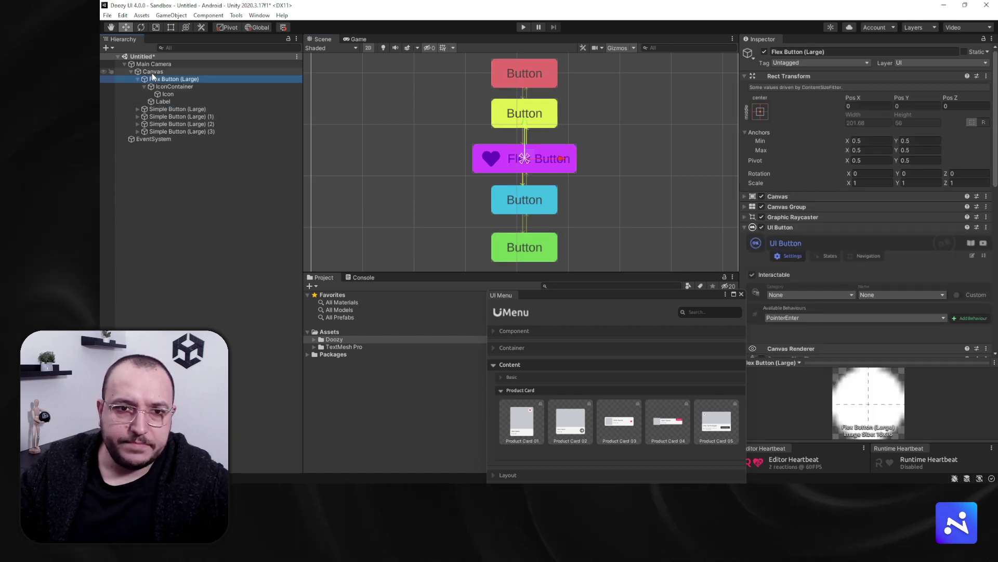
Step: Delete the Flex Button and all four Simple Buttons from the Canvas, and select the empty Canvas
click(152, 73)
drag(547, 296, 529, 186)
click(151, 79)
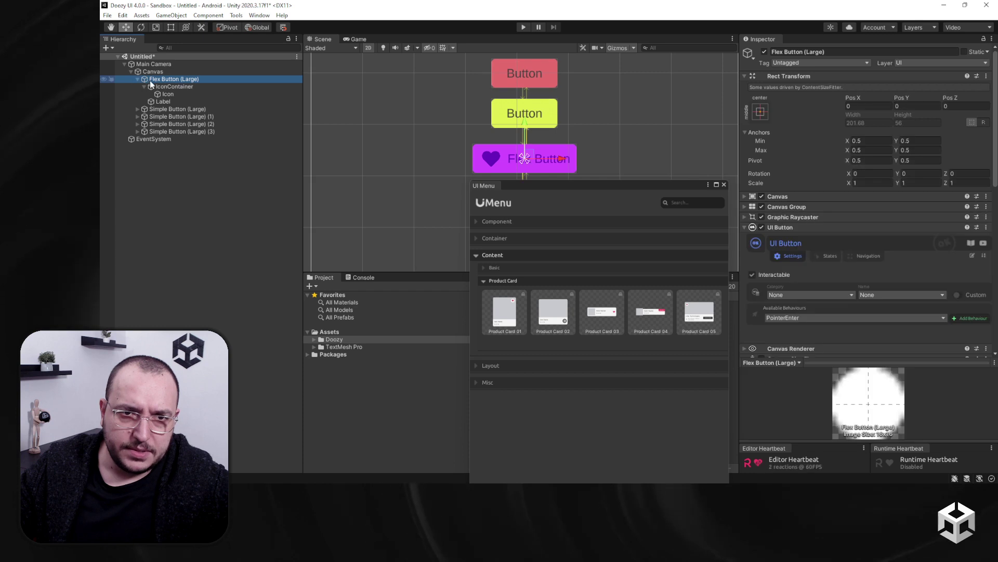
shift+click(185, 131)
key(Delete)
click(156, 71)
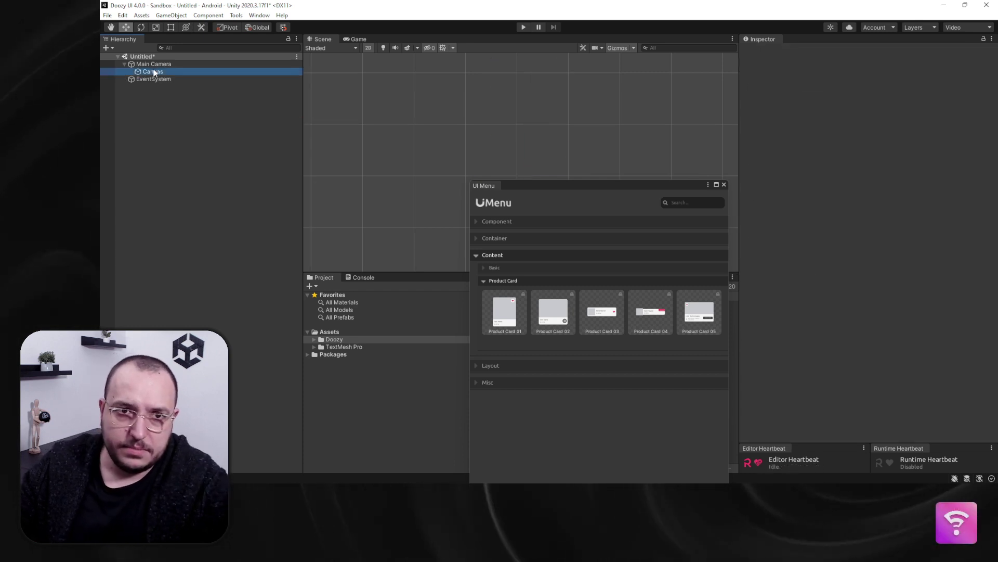
Step: Add a UI View from the Basic Container prefabs to the Canvas, close the UI Menu, and frame the view in the scene
click(531, 281)
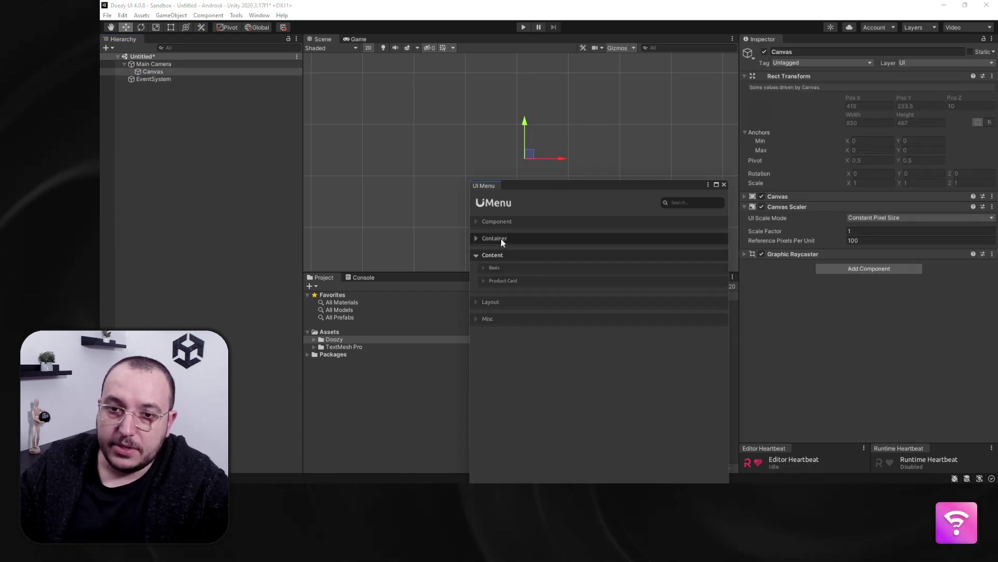
click(502, 238)
click(522, 284)
click(498, 250)
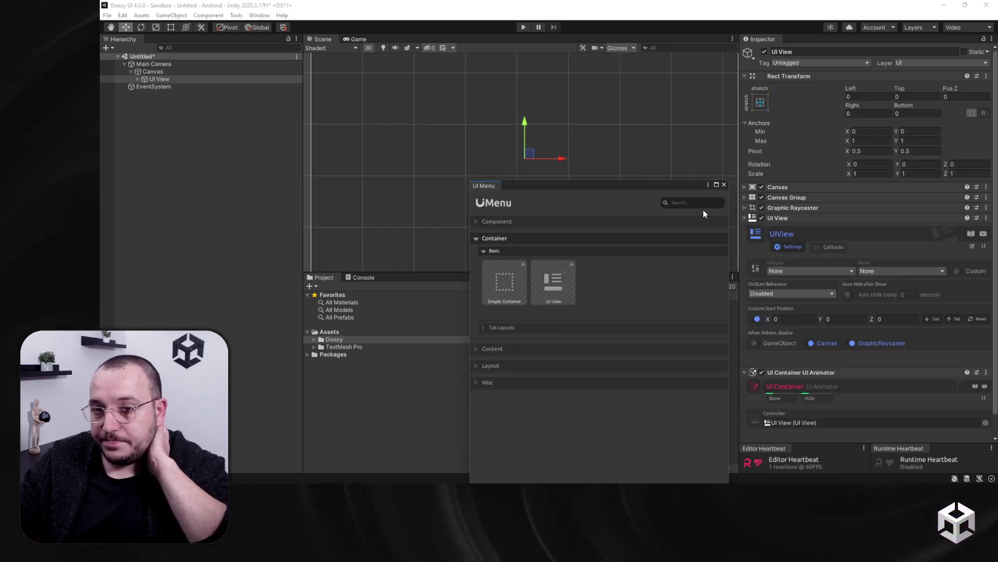
click(724, 184)
key(f)
scroll(529, 182, up, 5)
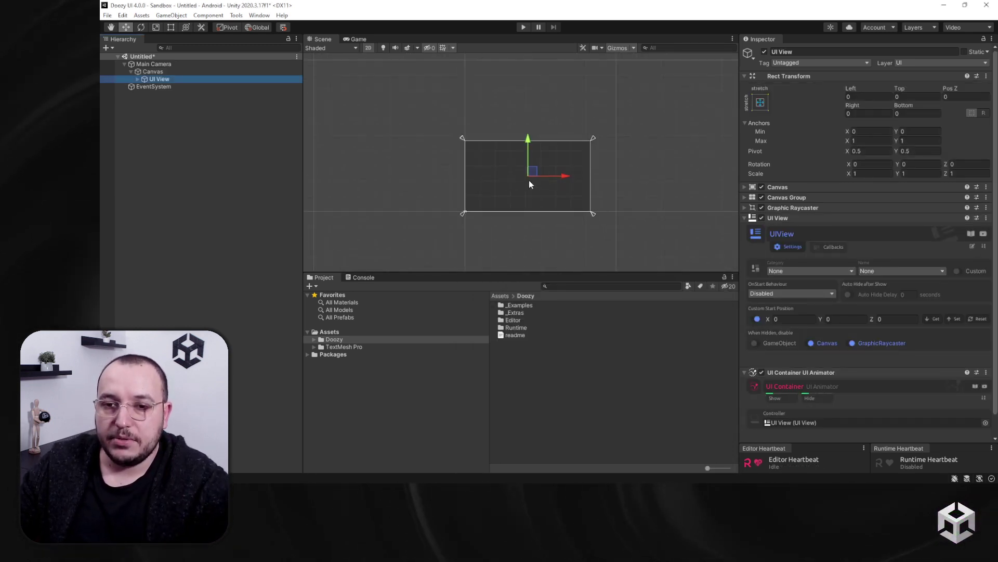
Step: Inspect the Move settings of the UI View's Show and Hide animations in its UI Container UI Animator
click(795, 75)
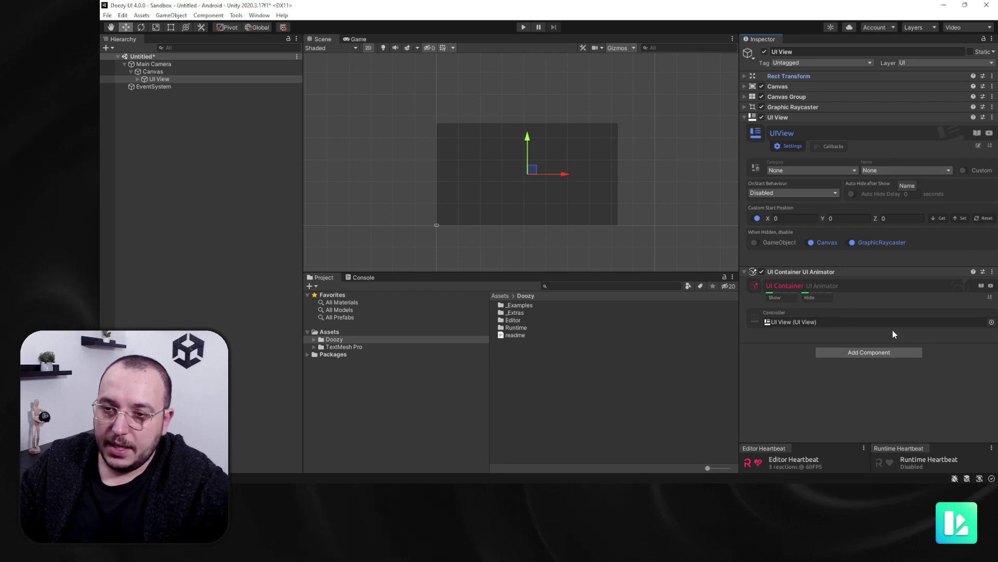
click(777, 297)
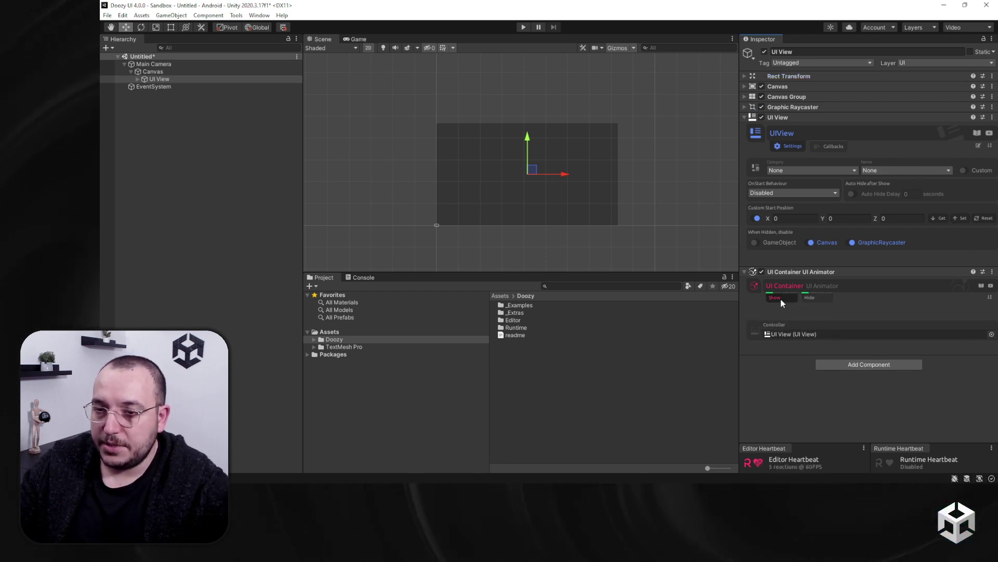
scroll(781, 323, down, 3)
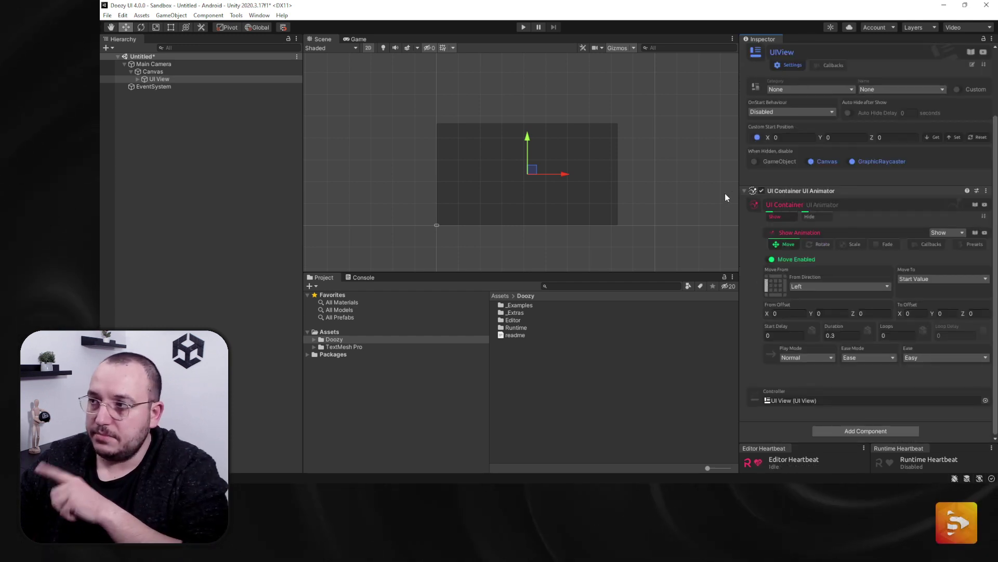
click(829, 216)
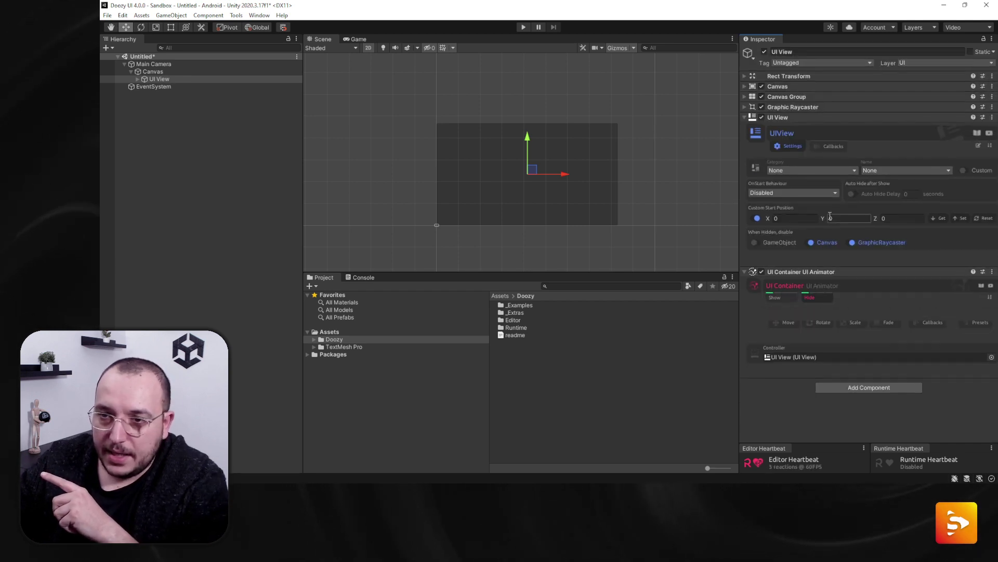
click(783, 324)
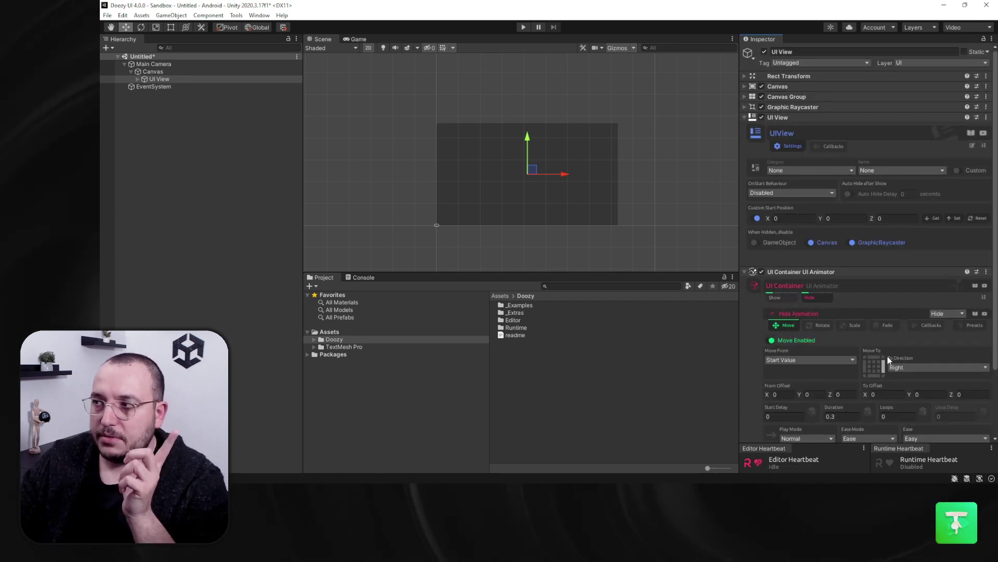
Step: Run the scene and play the UI View's Hide and Show animations in 16:9 Landscape
click(523, 27)
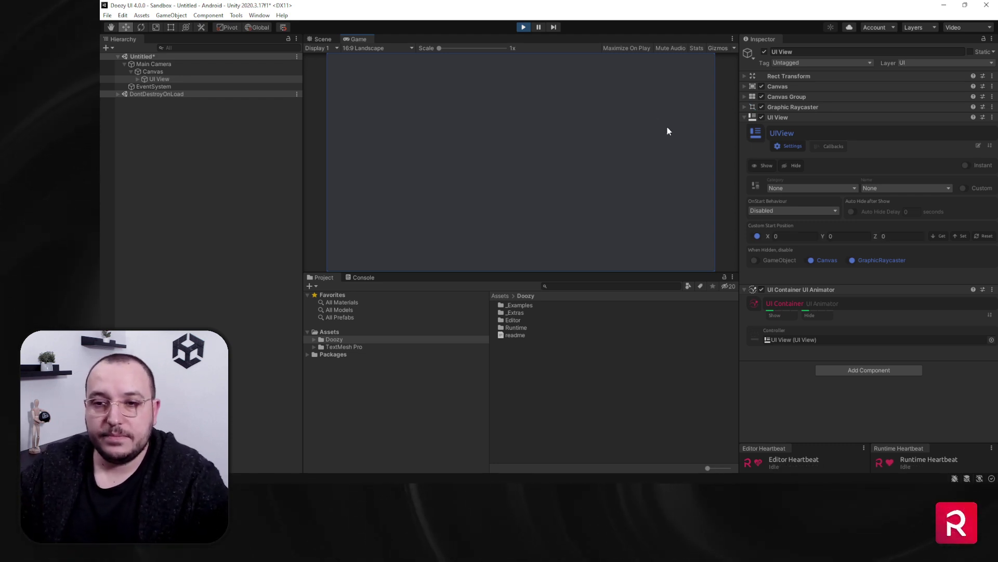
click(797, 166)
click(763, 167)
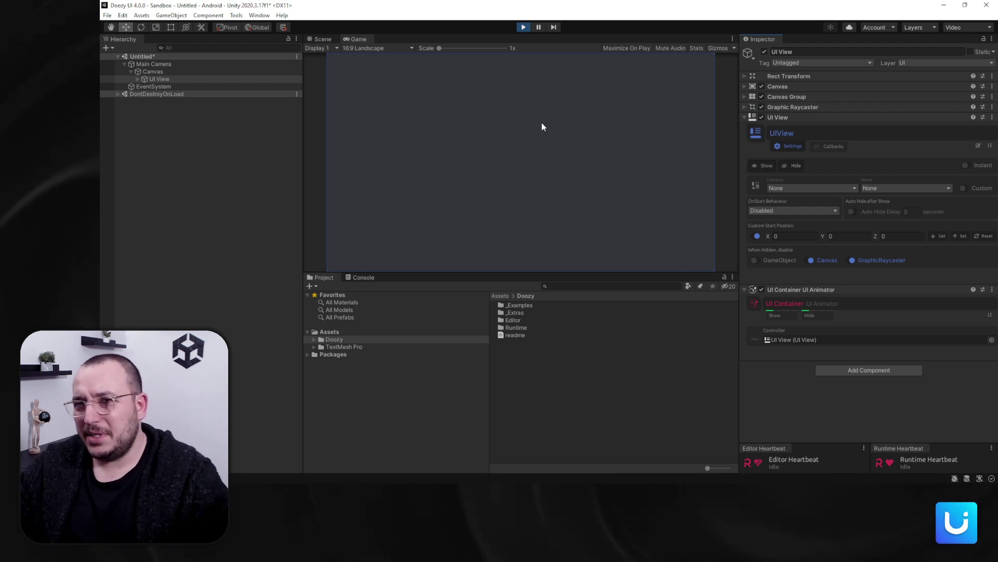
Step: Switch the Game view to 18:9 Portrait and replay the UI View's animations in both the Game and Scene views
click(361, 47)
click(400, 207)
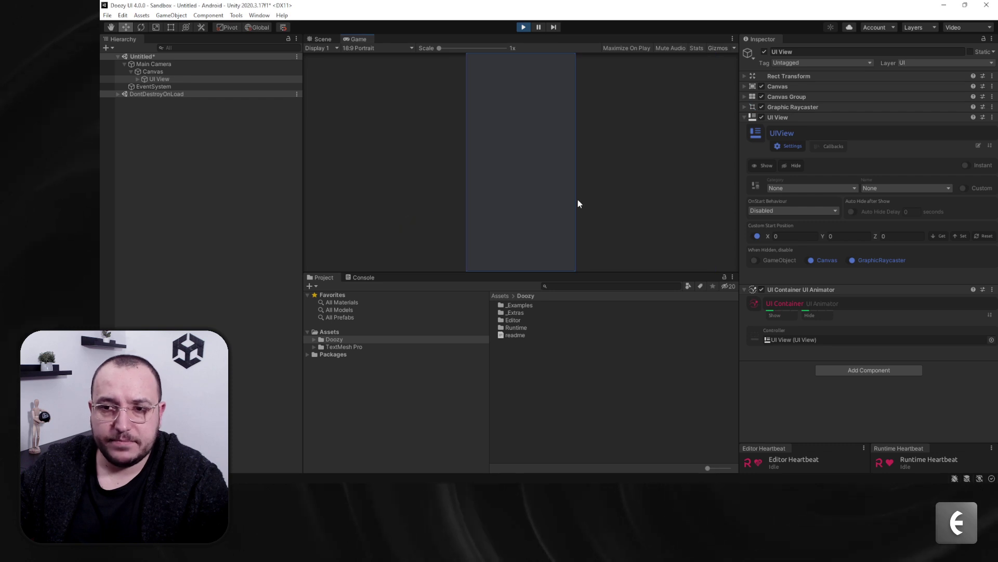
click(798, 164)
click(766, 166)
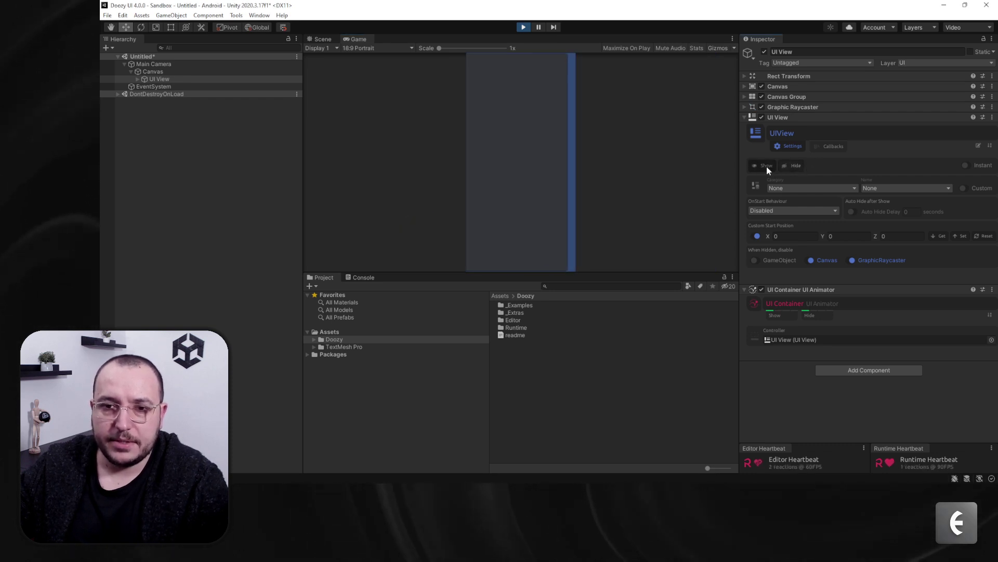
click(326, 48)
click(323, 40)
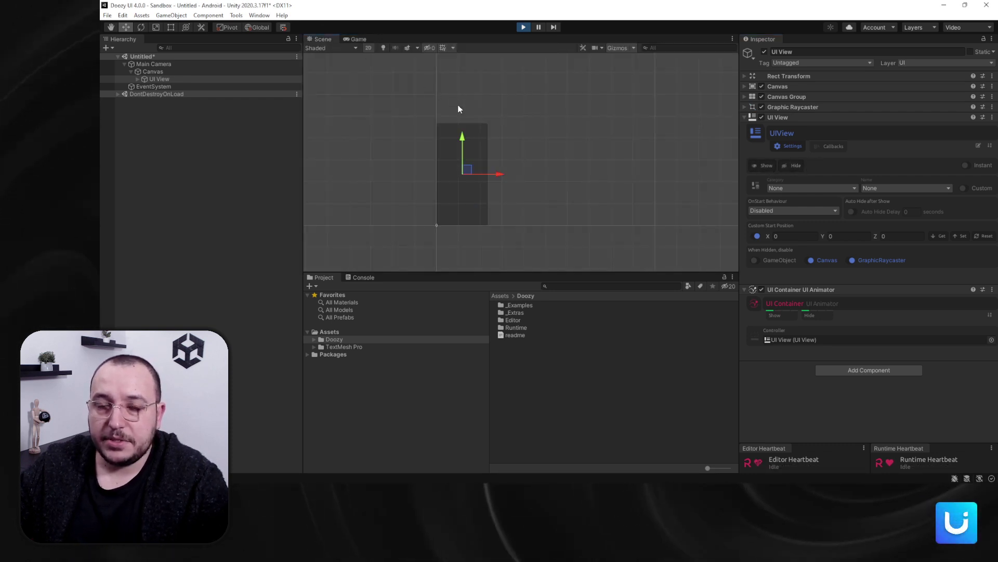
key(q)
scroll(514, 160, up, 3)
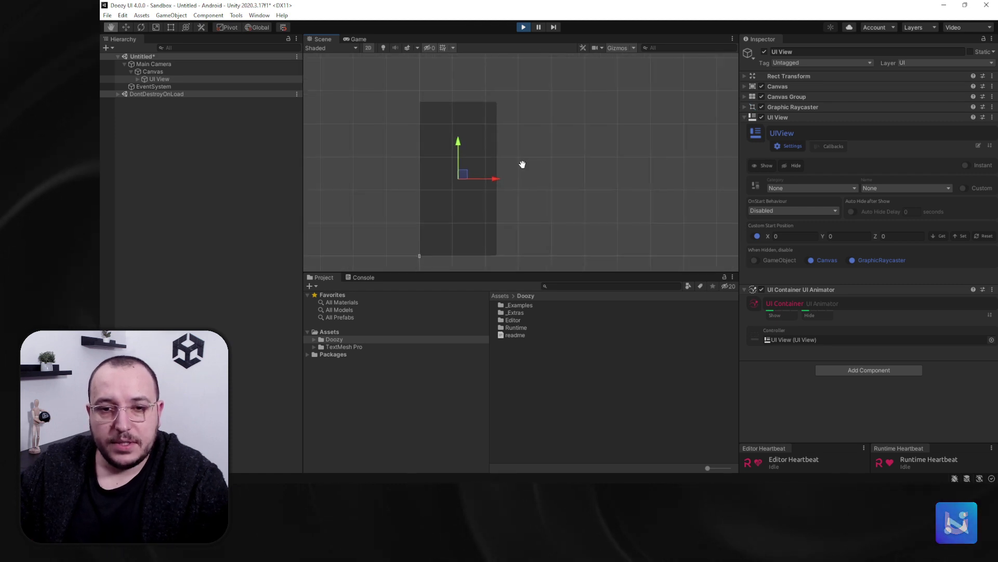
click(758, 164)
click(349, 41)
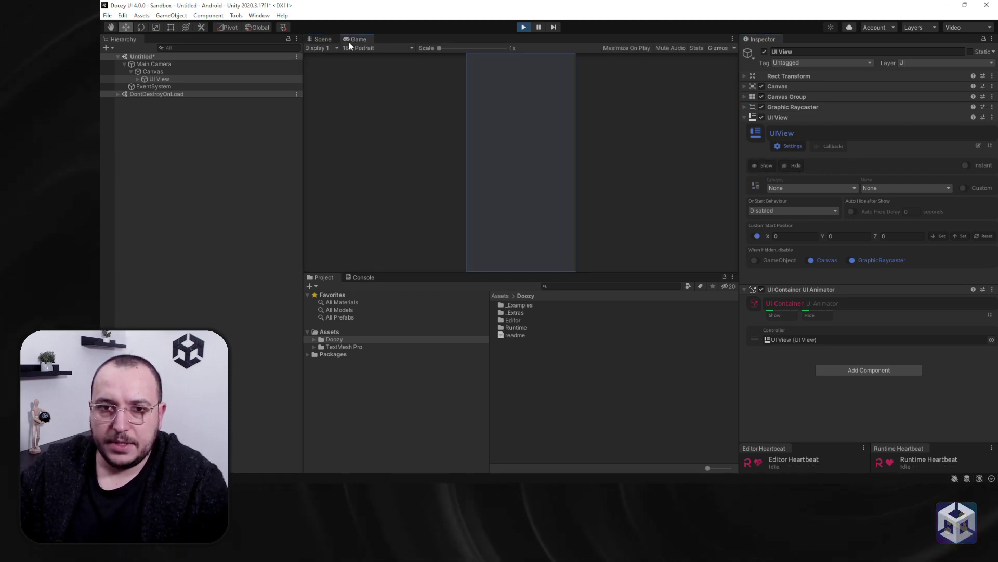
Step: Restore the Game view to 16:9 Landscape and replay the UI View's Show animation in the Scene view
click(349, 48)
click(395, 198)
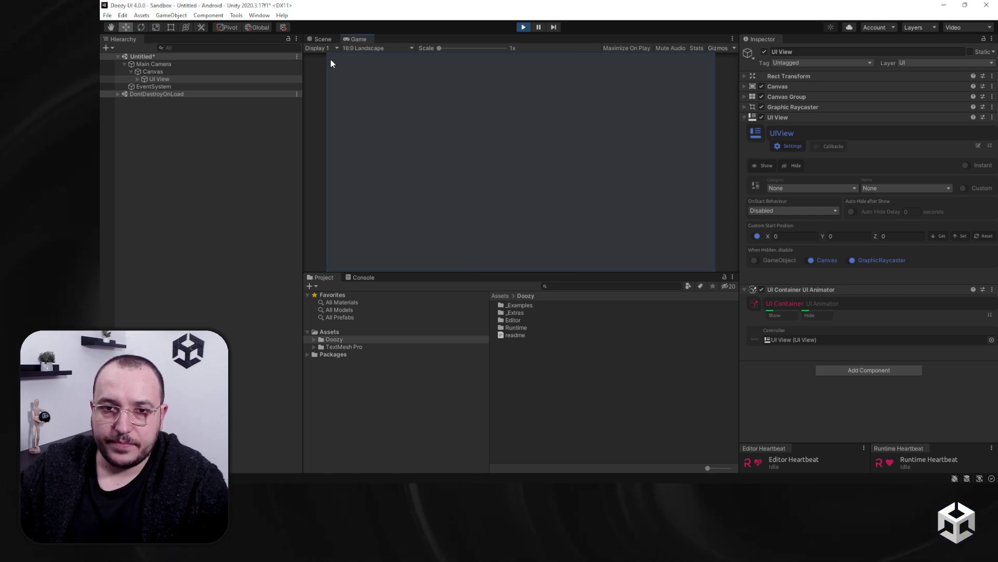
click(320, 39)
click(762, 166)
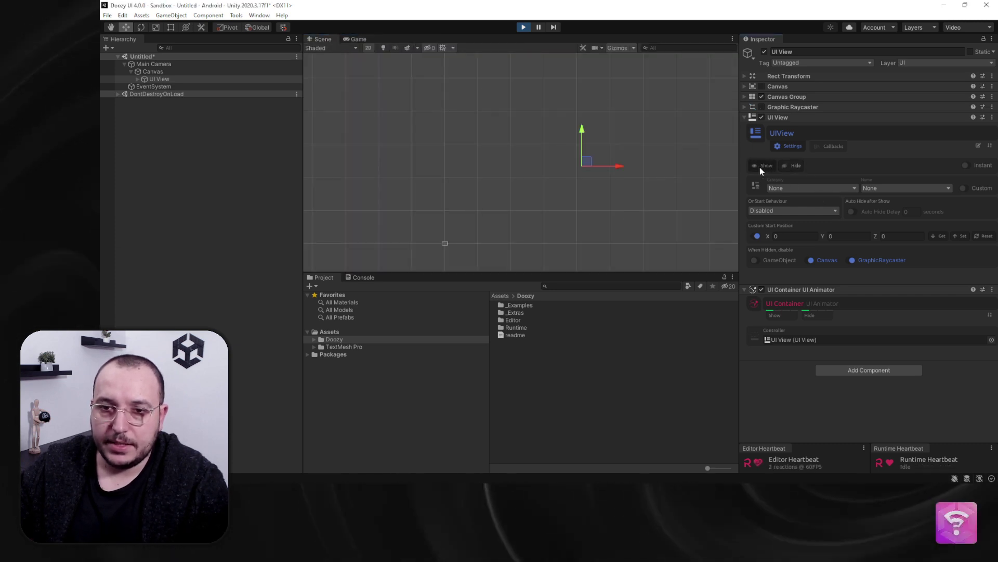
Step: Review the Show animation's Move settings and set the Hide animation's Move To direction to Bottom
click(775, 315)
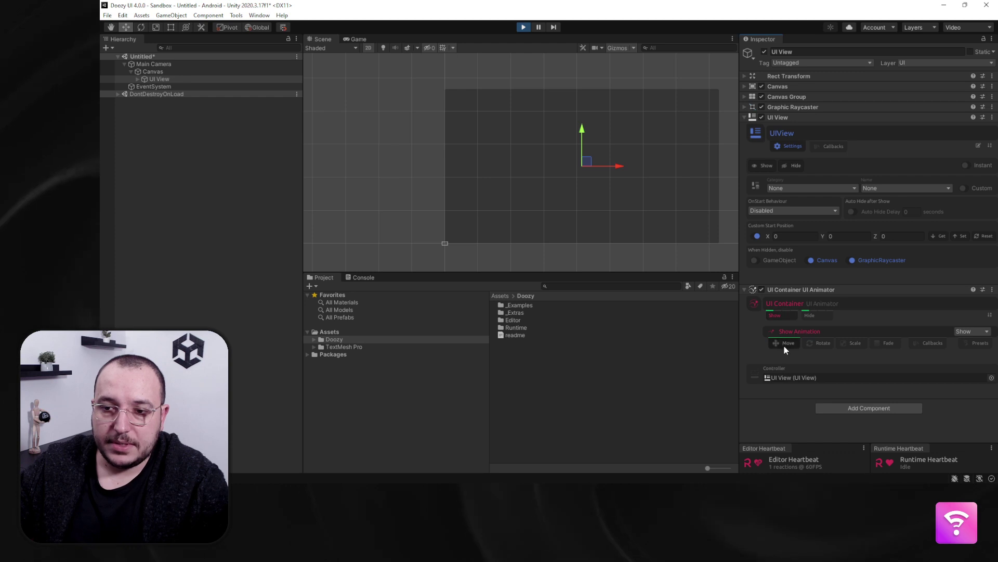
scroll(789, 342, down, 2)
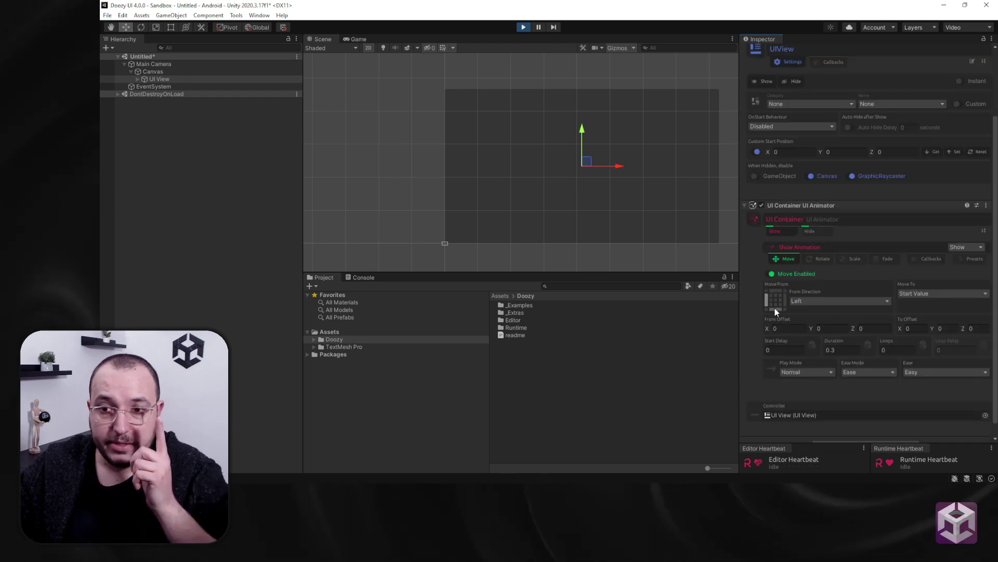
click(807, 231)
click(788, 343)
scroll(789, 342, down, 2)
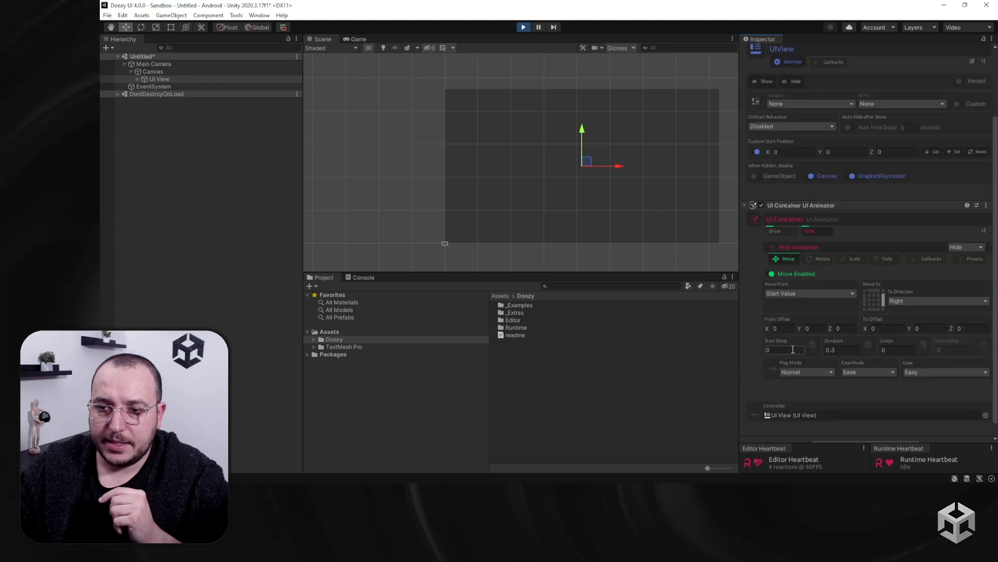
click(873, 308)
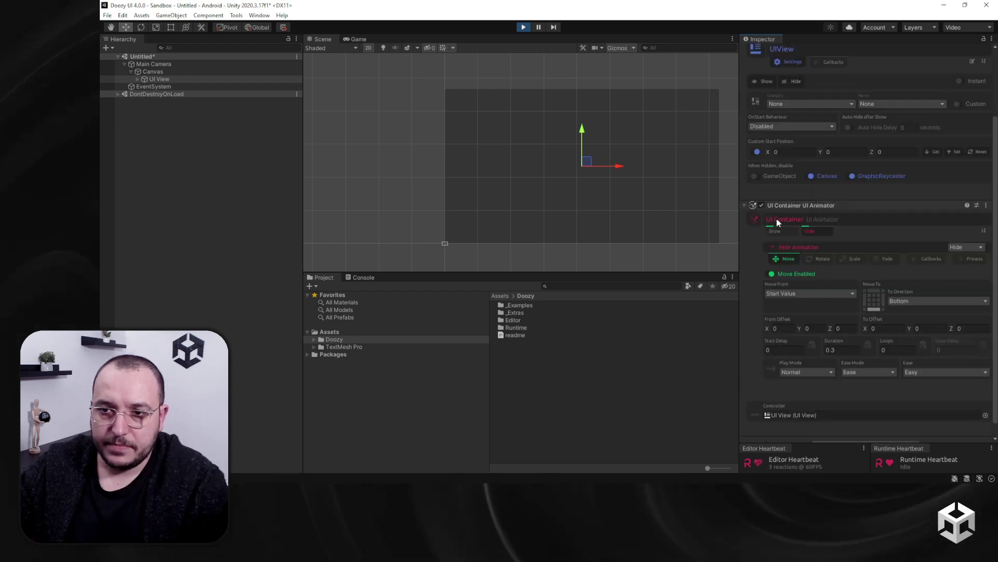
Step: Test the changed Hide direction by hiding and showing the UI View twice
click(776, 81)
click(766, 81)
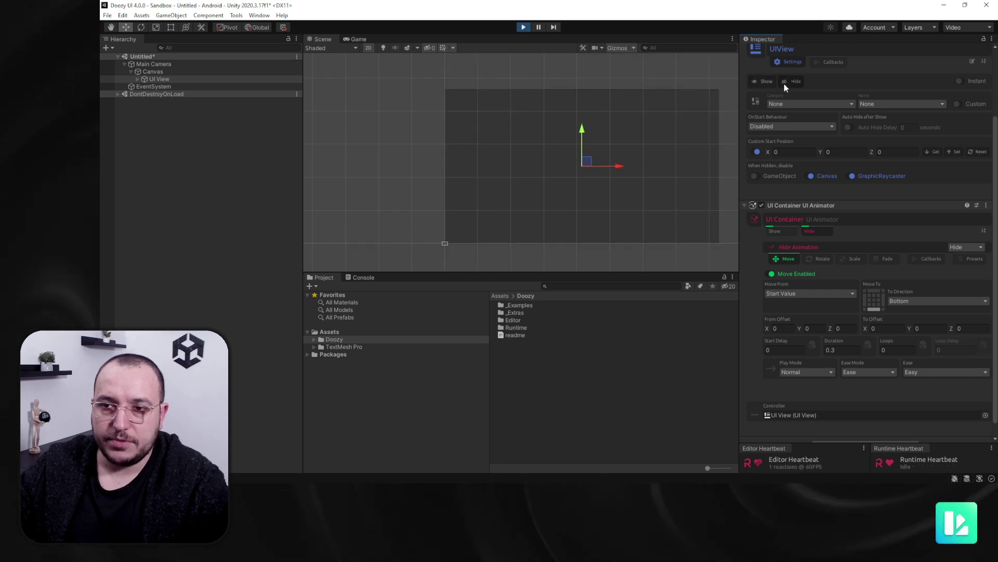
click(790, 85)
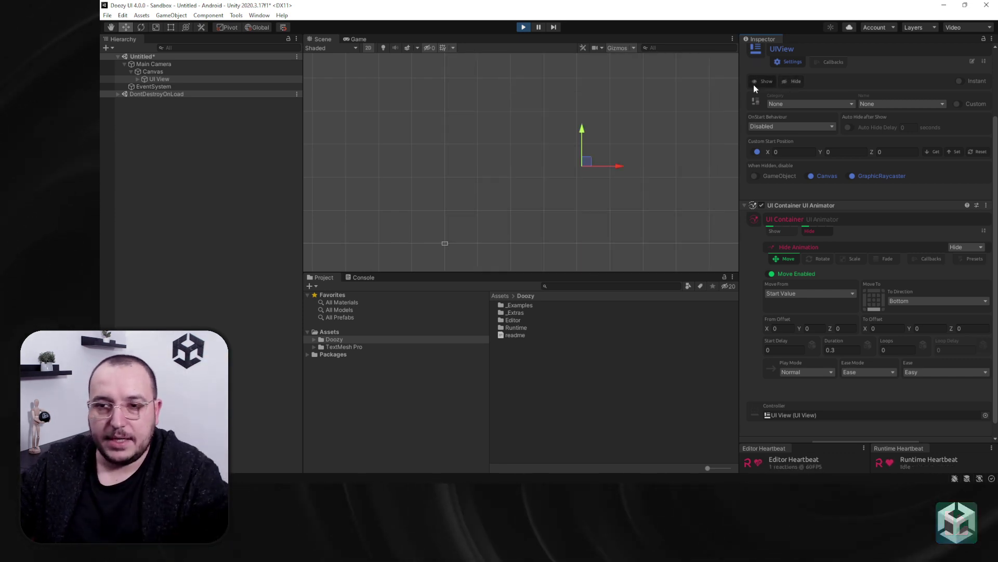
click(754, 84)
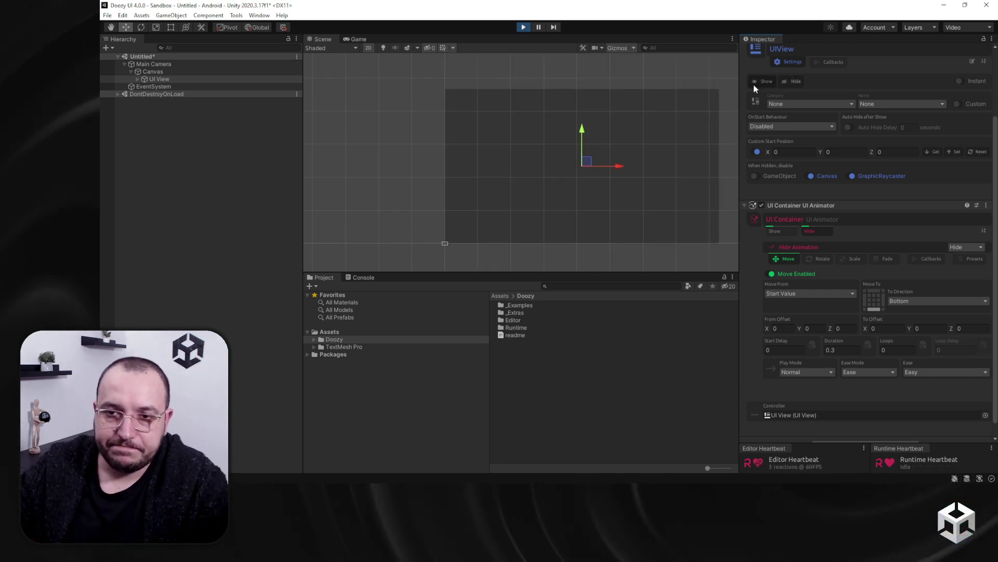
Step: Enable Rotate on the Hide animation with a To Offset Z of -180, and test hiding and showing the UI View
click(822, 261)
click(786, 312)
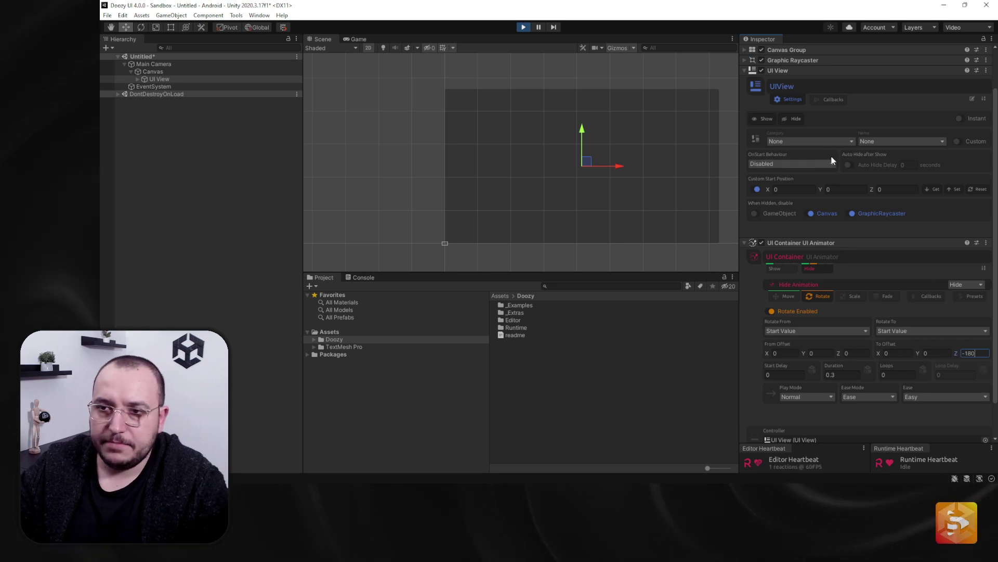
click(788, 118)
click(762, 119)
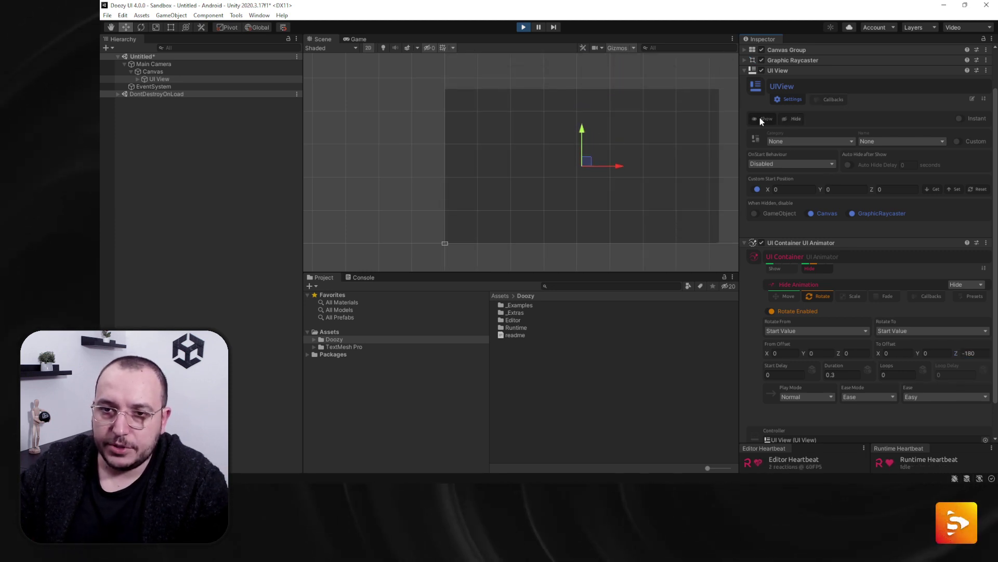
Step: Enable Scale on the Show animation and set Scale From to Custom Value with X 2 and Y 2
click(778, 268)
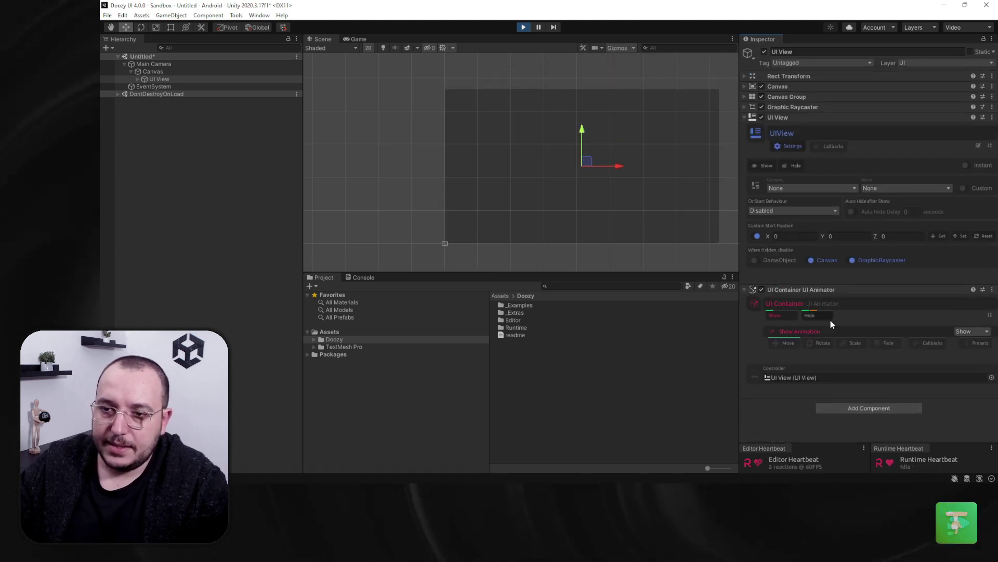
click(854, 344)
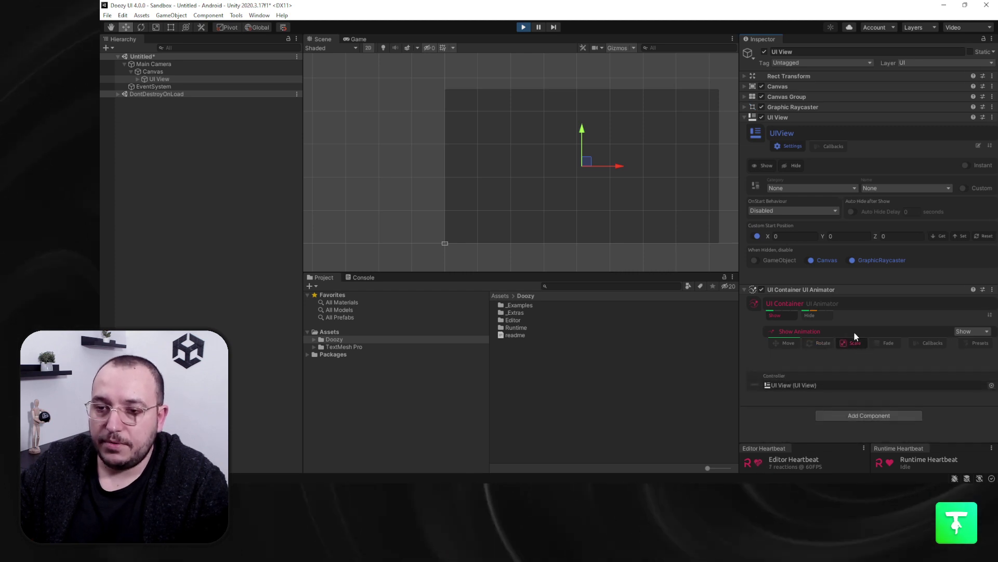
scroll(854, 329, down, 3)
click(785, 275)
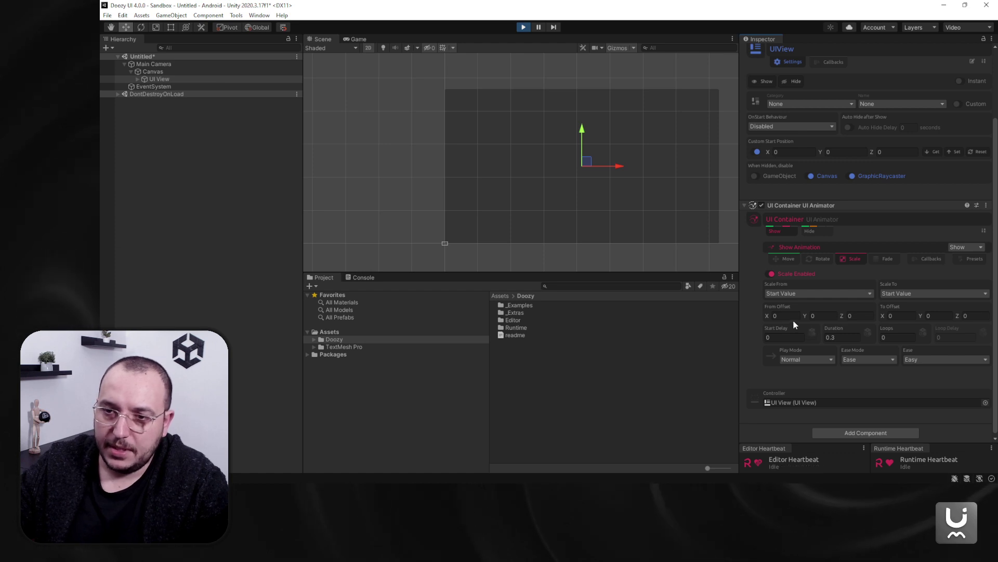
click(795, 293)
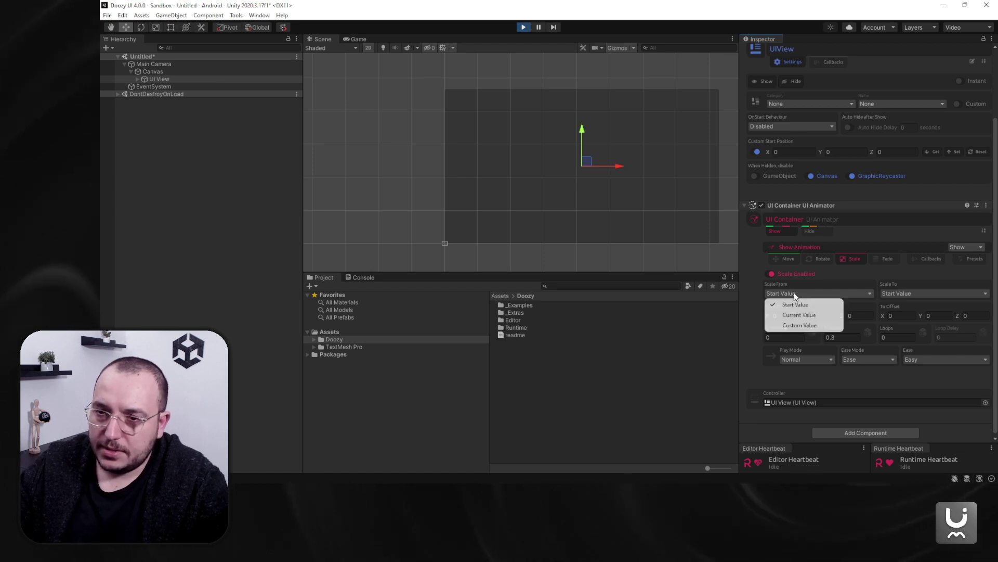
click(815, 326)
text(2)
key(Tab)
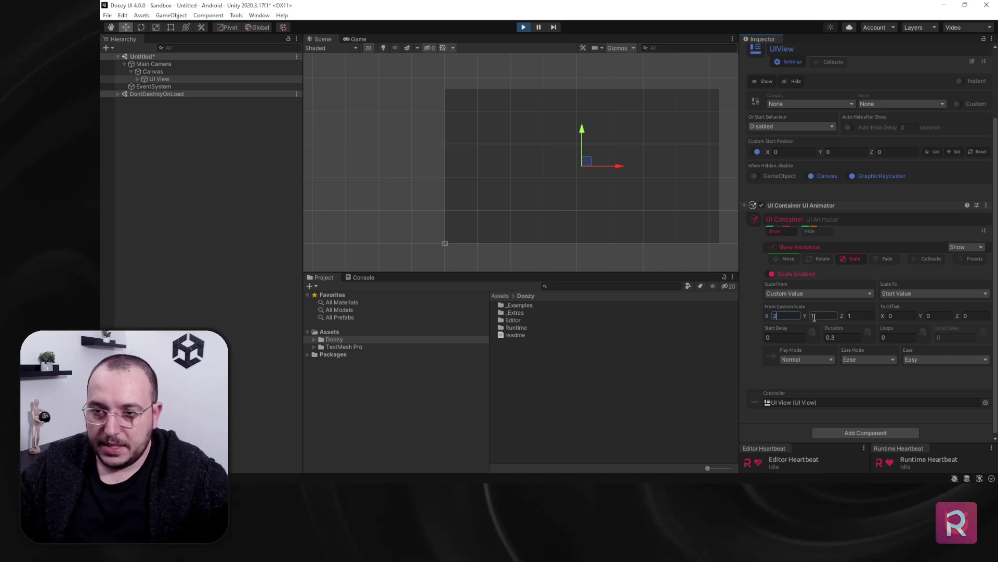
text(2)
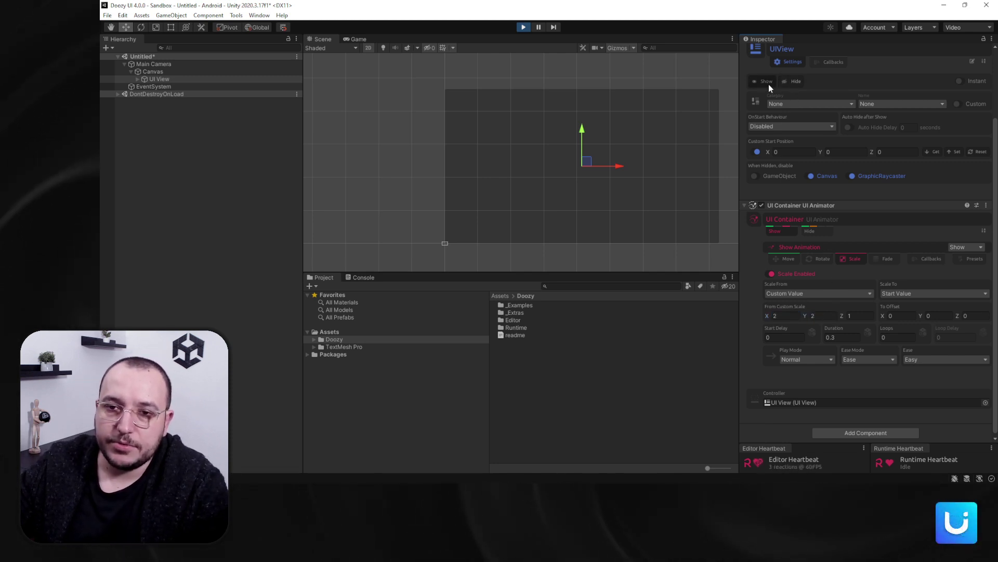
Step: Play the UI View's combined Show and Hide animations in the Scene view and again in the Game view
click(769, 83)
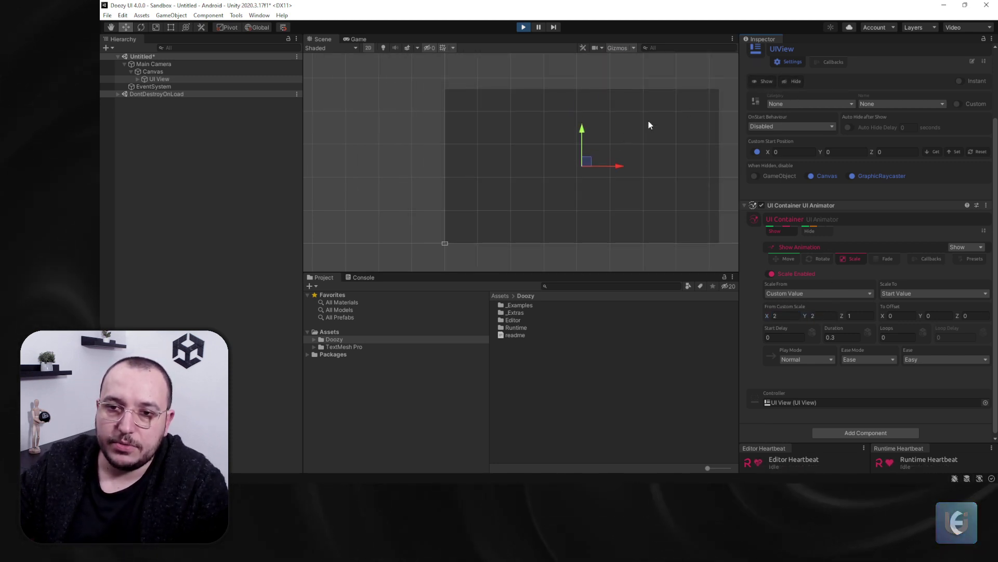
click(792, 81)
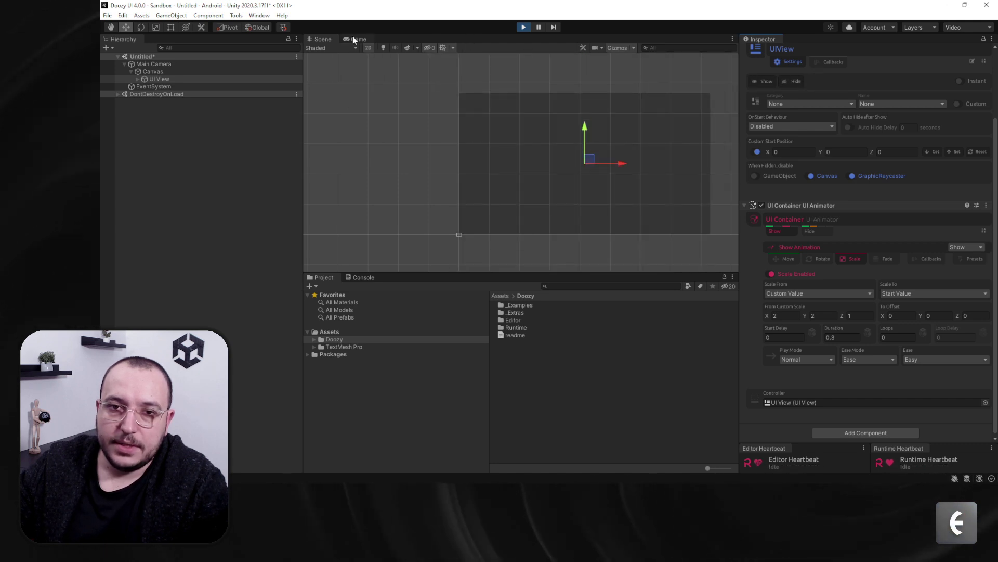
click(357, 39)
click(788, 86)
click(762, 82)
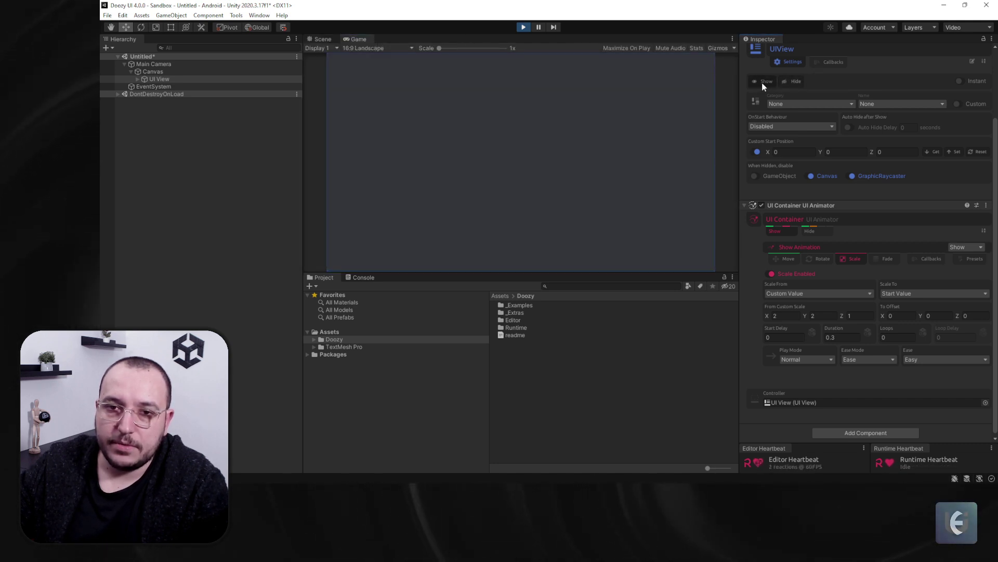
Step: Replay the UI View's Hide and Show animations, and view the Show animation's presets in the Scene view
click(797, 85)
click(769, 82)
click(319, 39)
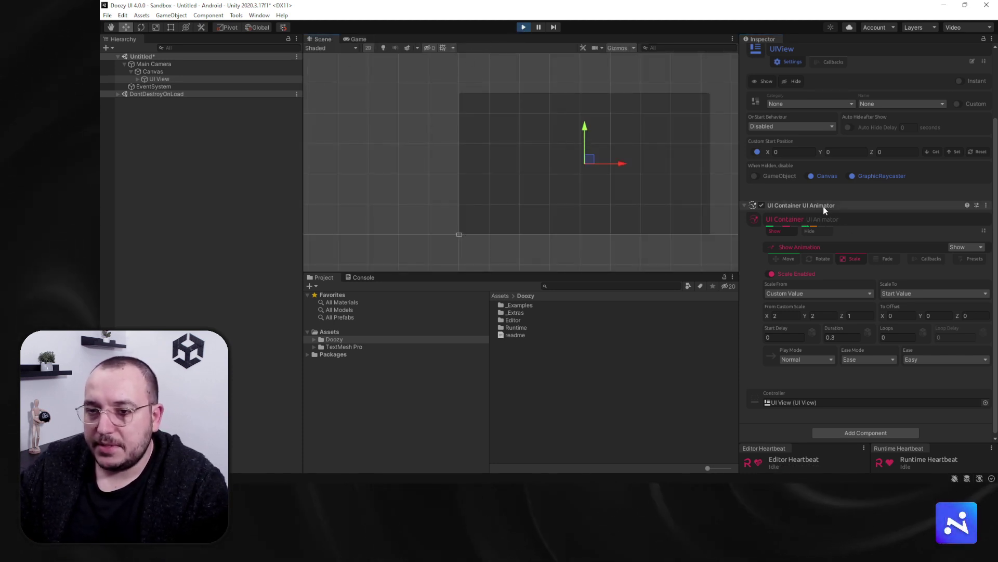
click(975, 260)
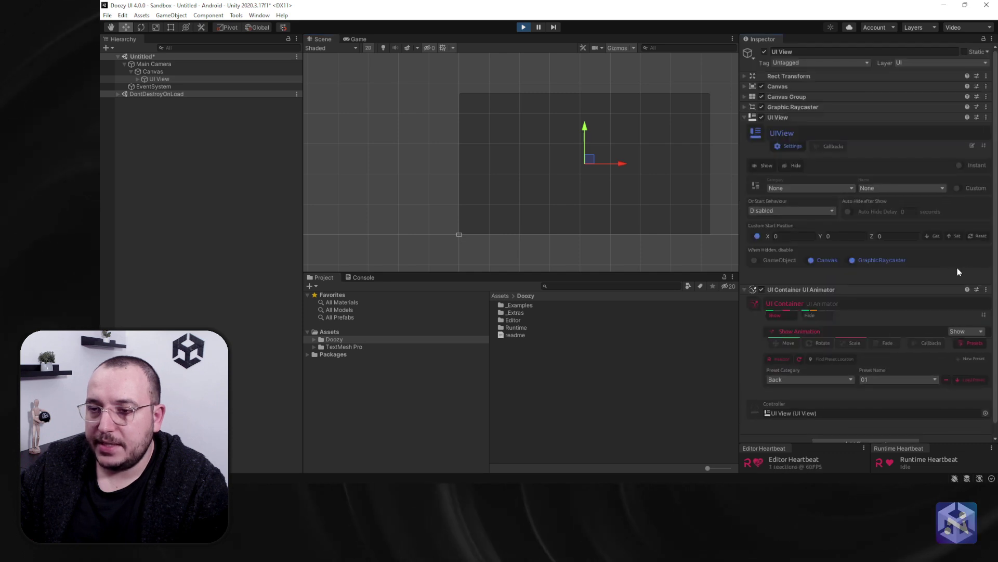
click(967, 332)
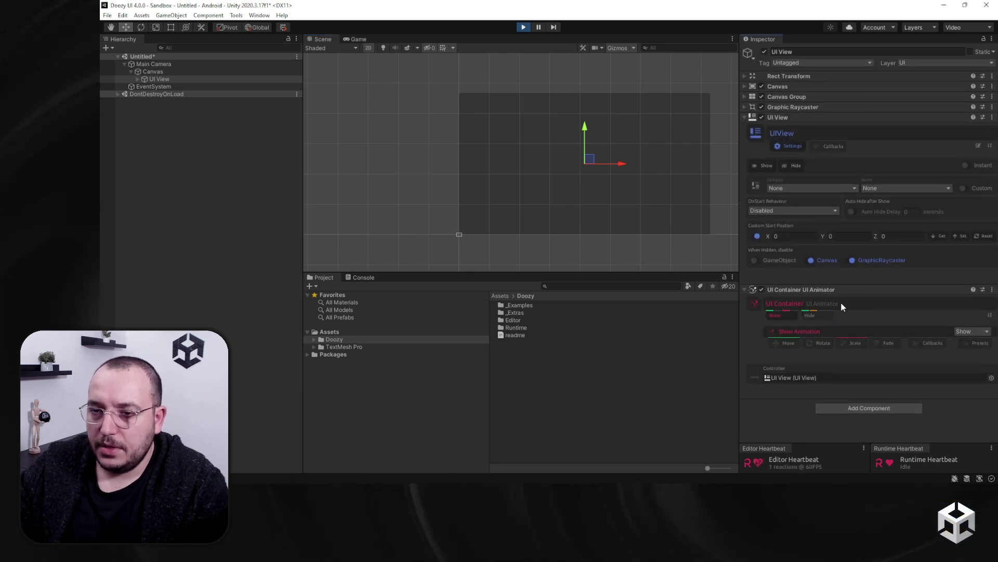
Step: Copy the UI Container UI Animator component, stop play mode, and paste its values onto the same component
right_click(809, 289)
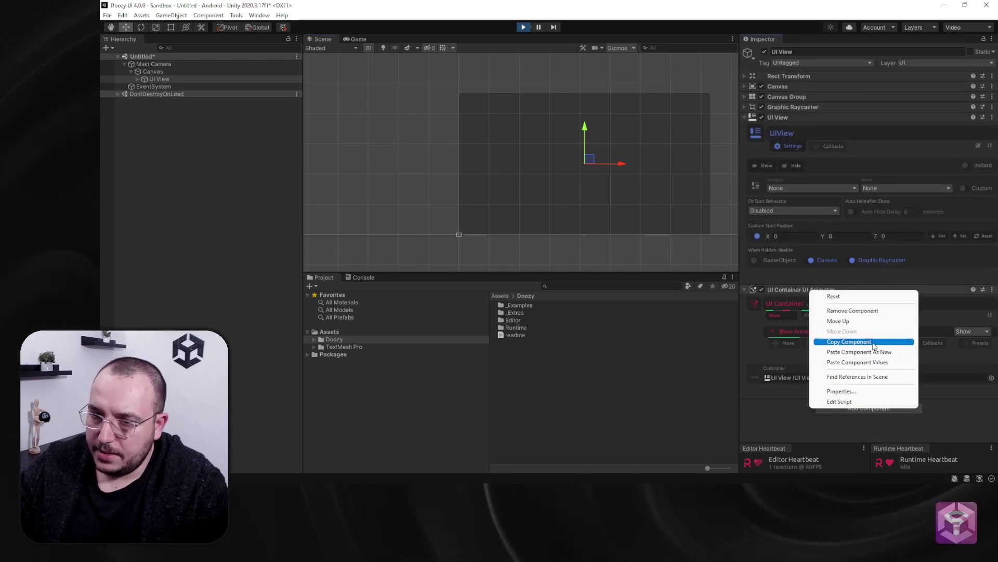
click(832, 341)
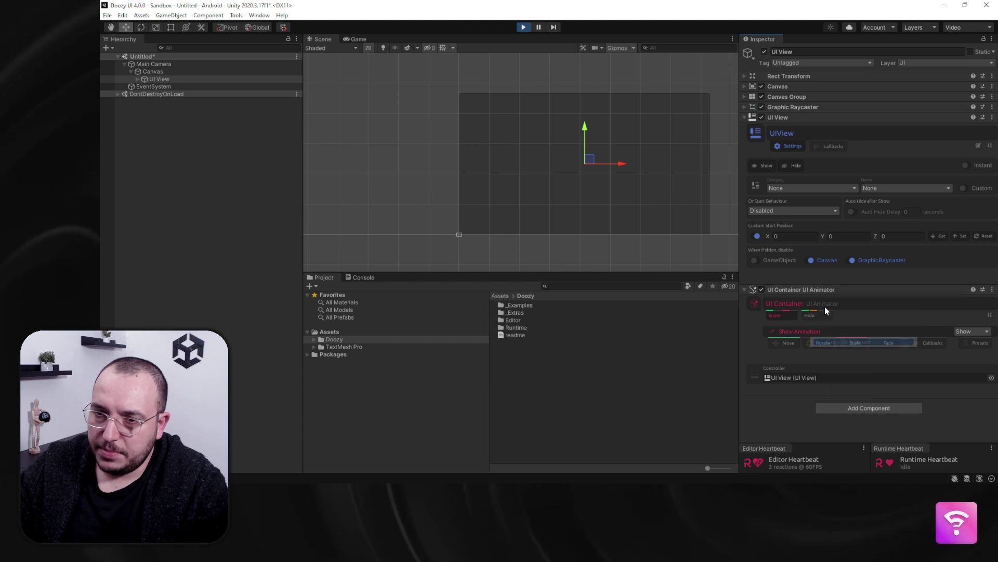
click(524, 27)
right_click(787, 273)
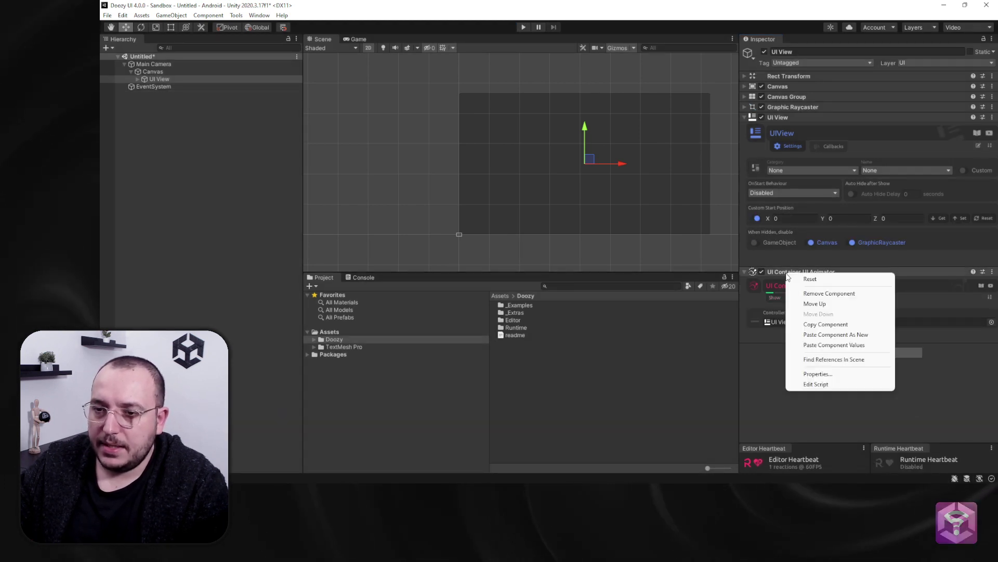
click(832, 344)
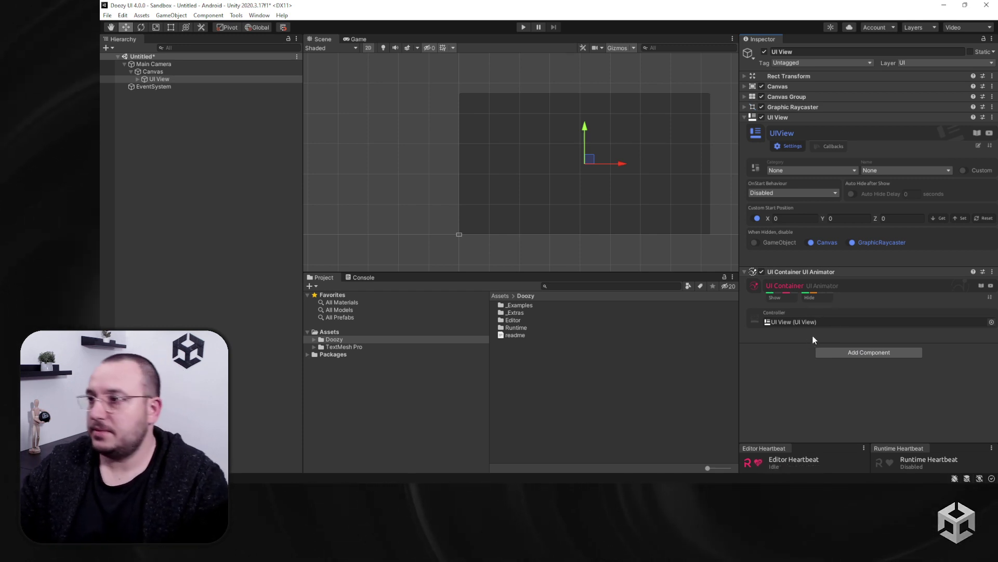
Step: Select the UI View in the Hierarchy and open Doozy's UI Menu window
click(147, 80)
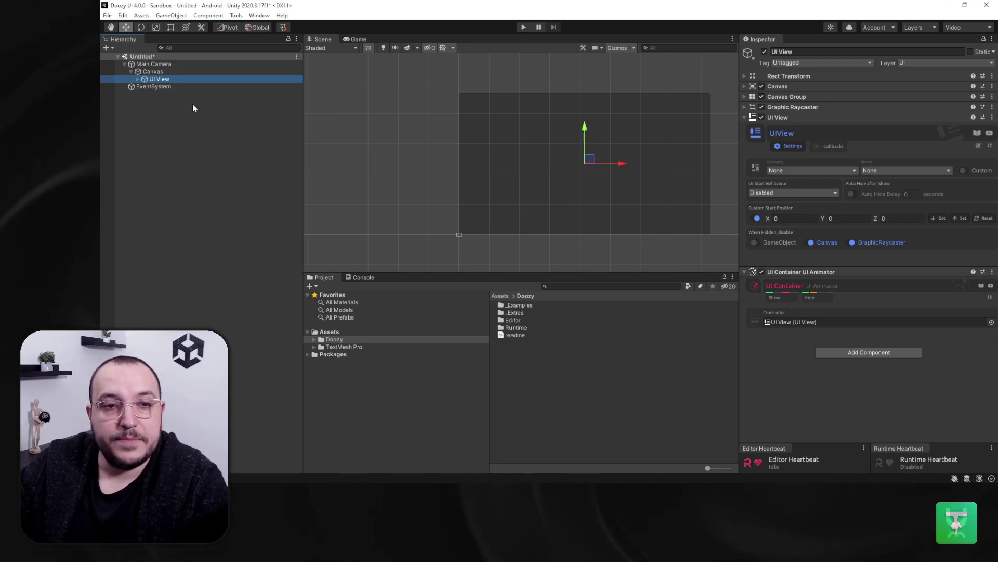
right_click(163, 79)
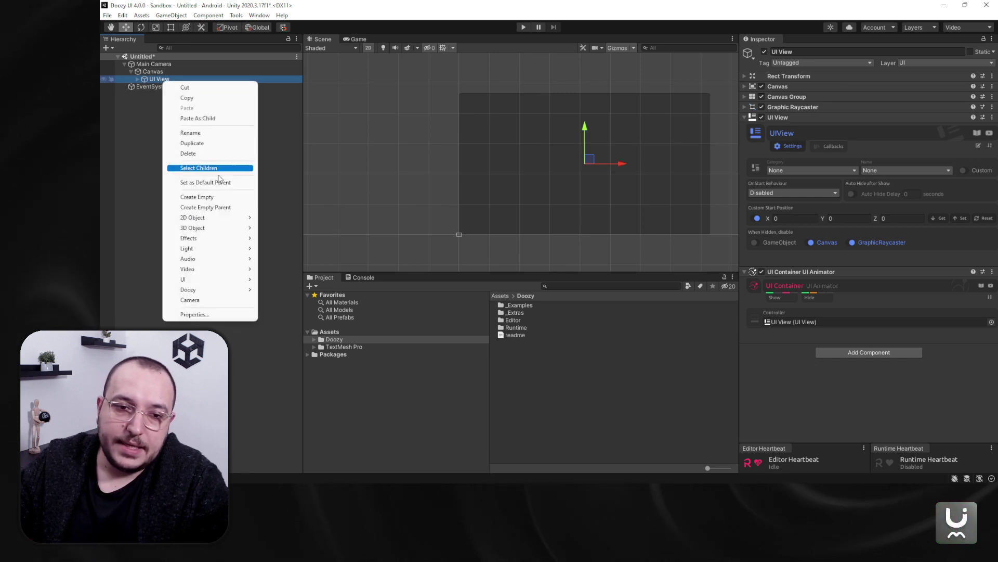
click(235, 15)
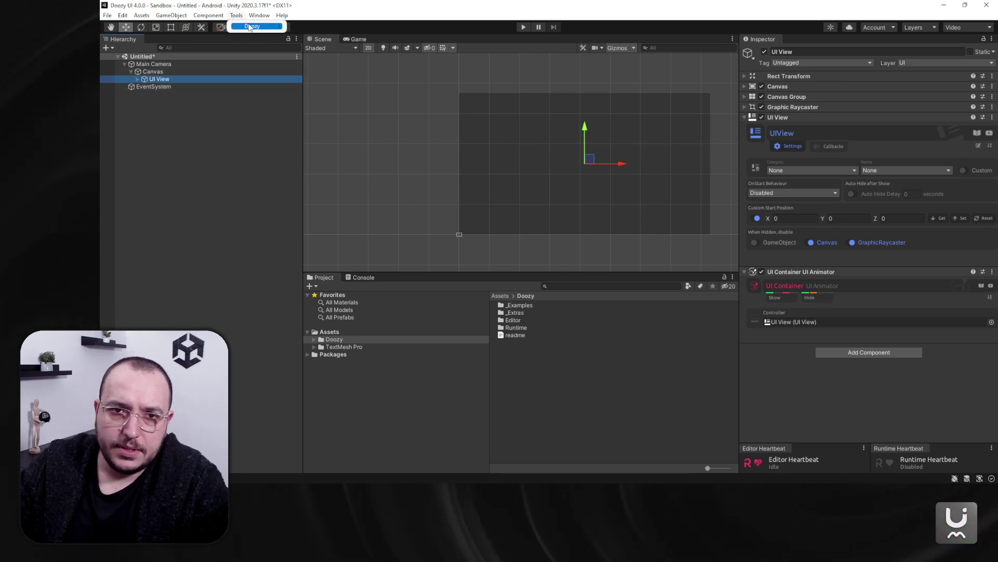
mouse_move(255, 26)
click(322, 26)
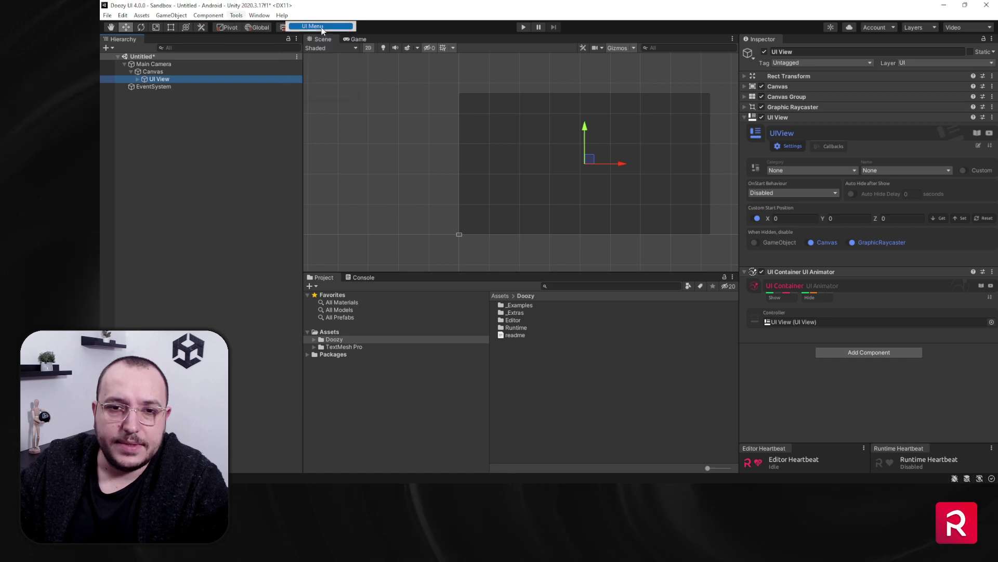
Step: Add Product Card 01 from the Content category's Product Card group to the UI View
click(503, 221)
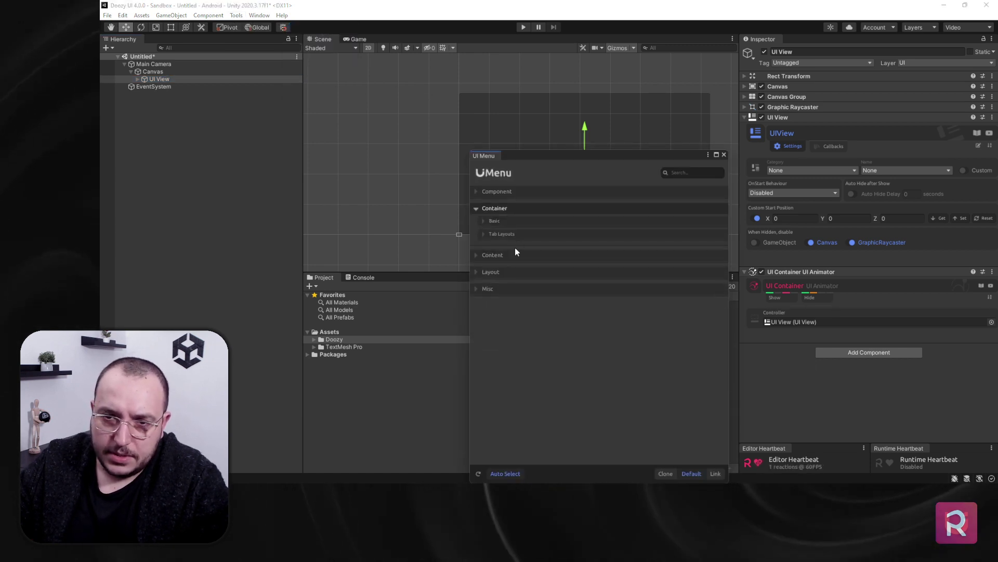
click(501, 254)
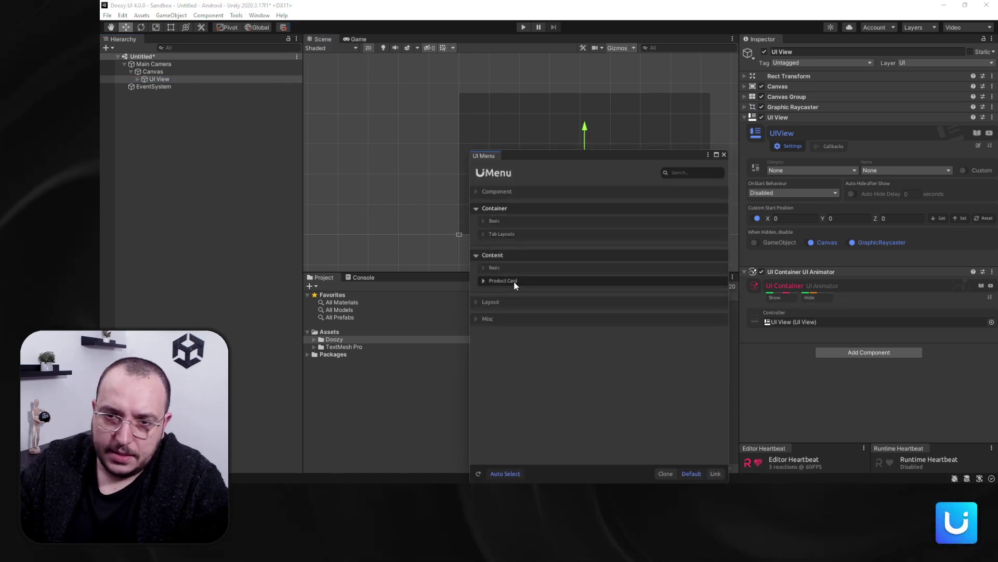
click(507, 280)
click(507, 267)
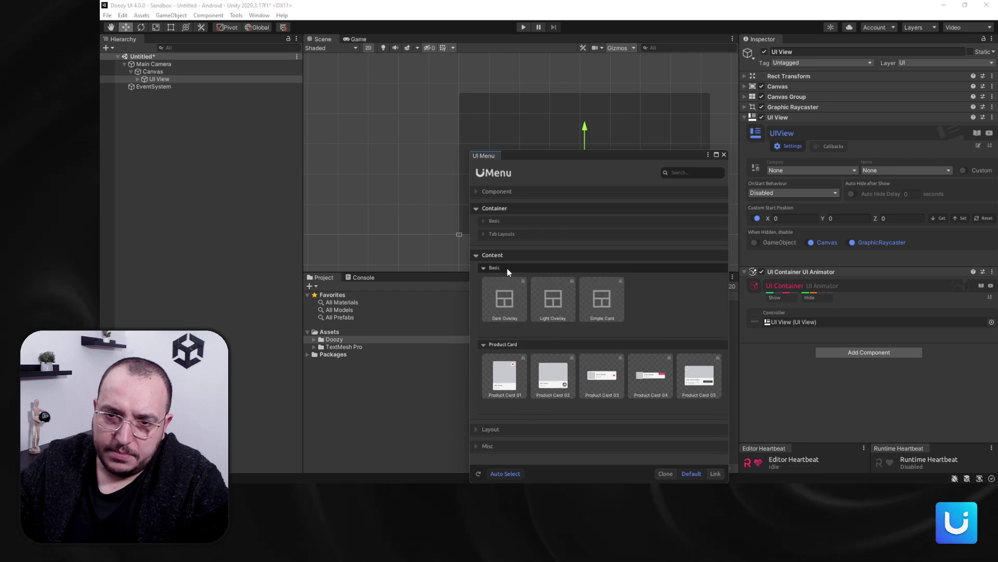
click(507, 267)
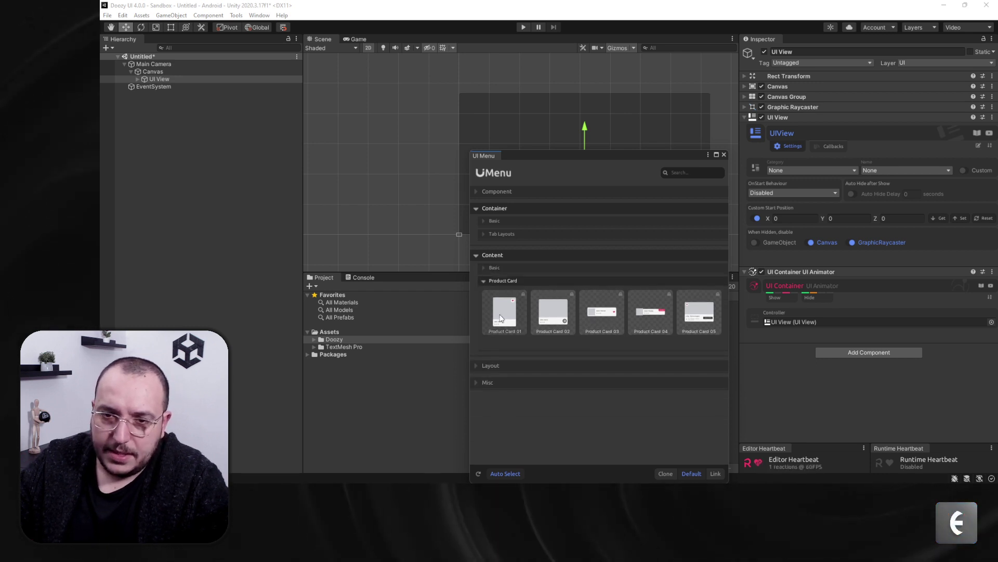
click(501, 318)
drag(550, 156, 308, 141)
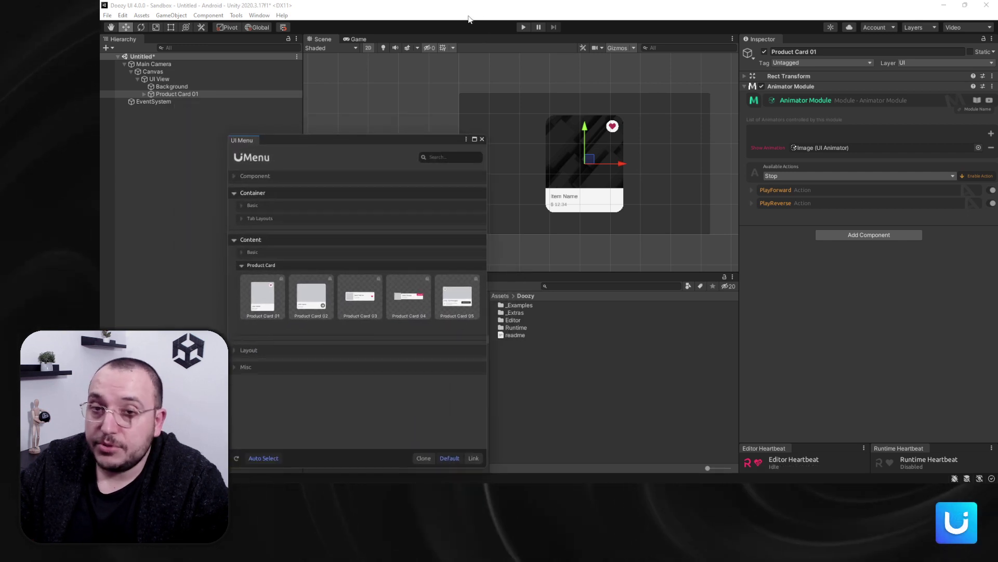
Step: Close the UI Menu window and test Product Card 01's heart toggle in play mode
click(482, 139)
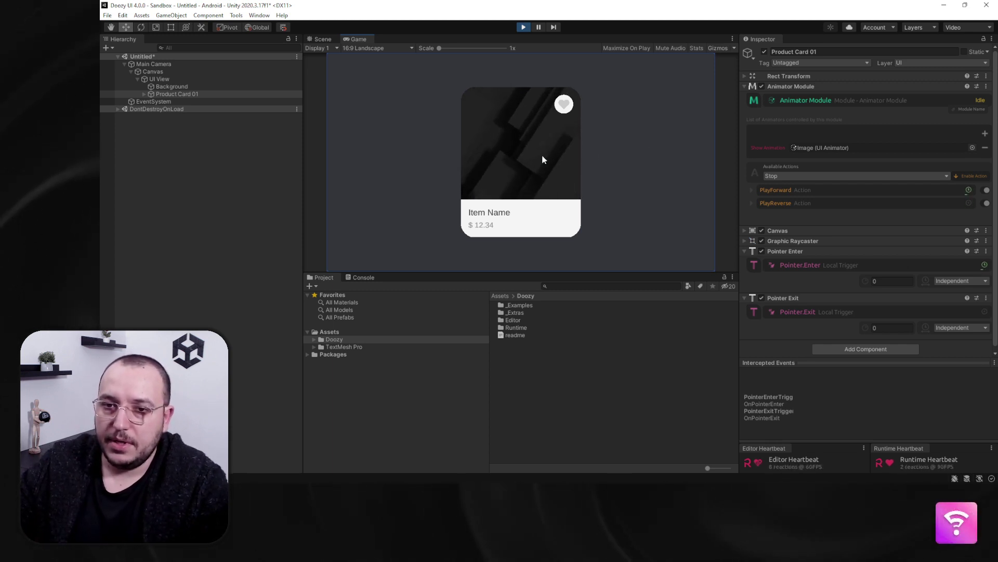
click(566, 104)
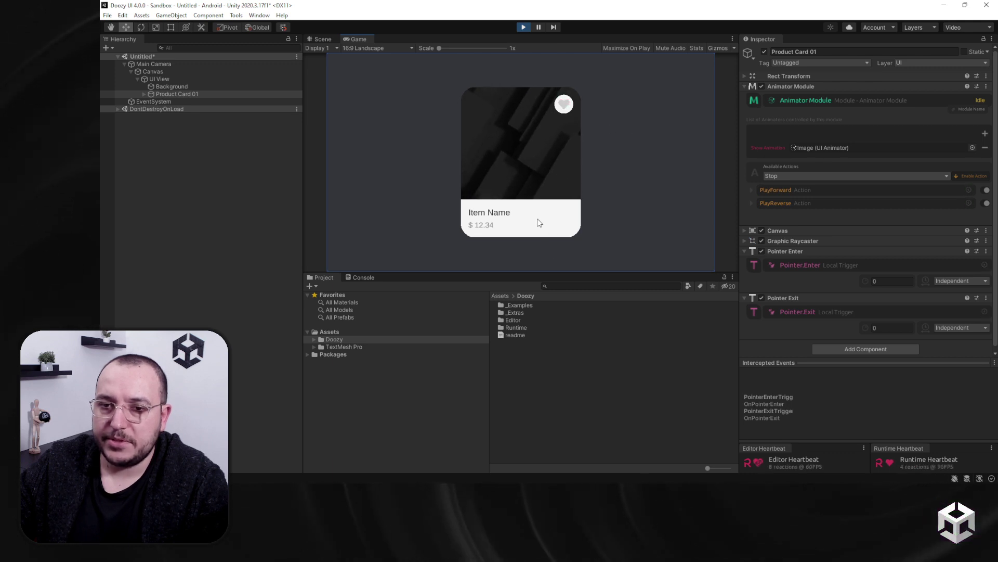
click(564, 104)
Step: In play mode, delete Product Card 01 and add Product Card 02 to the UI View, keeping the card unobstructed
click(178, 95)
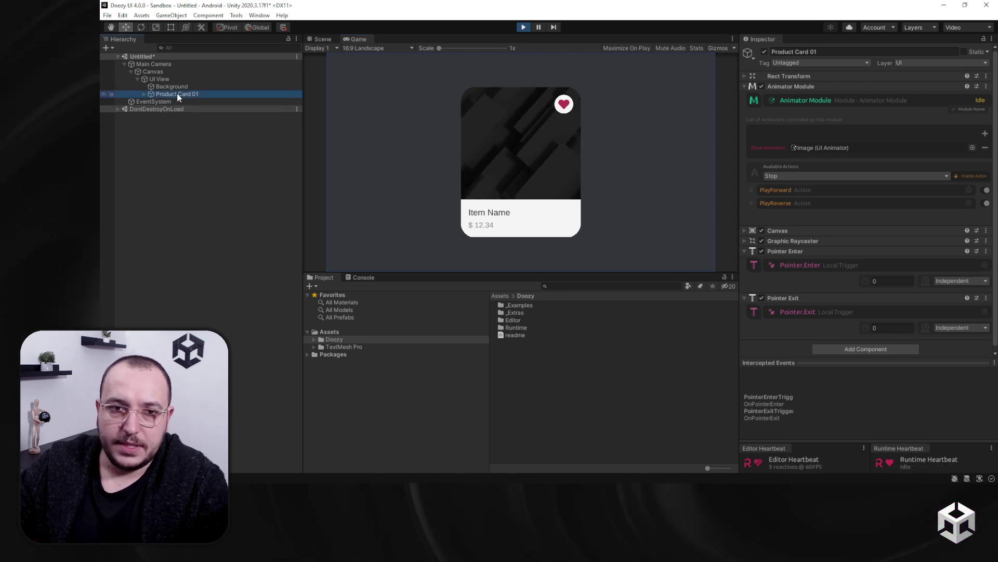
key(Delete)
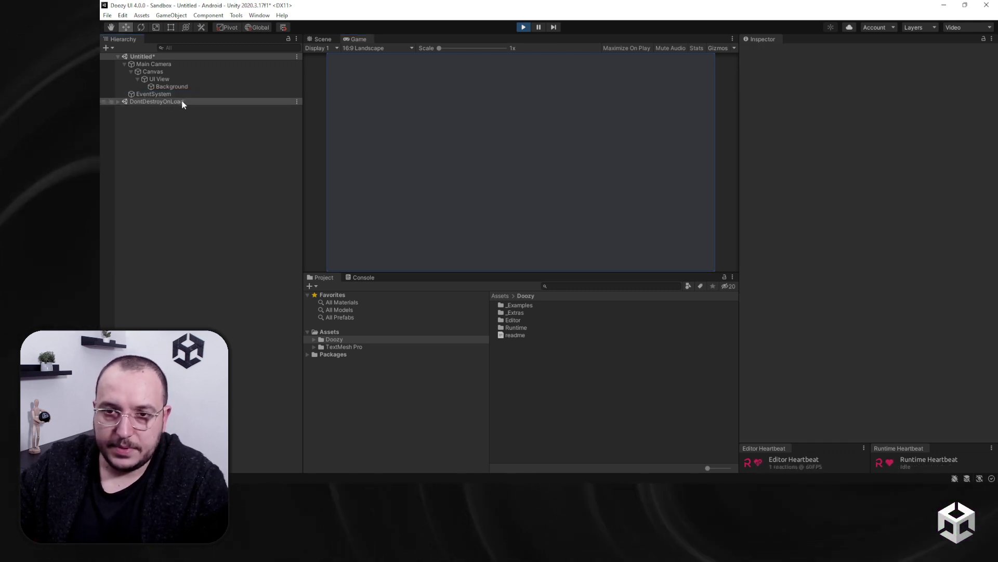
click(156, 78)
click(259, 15)
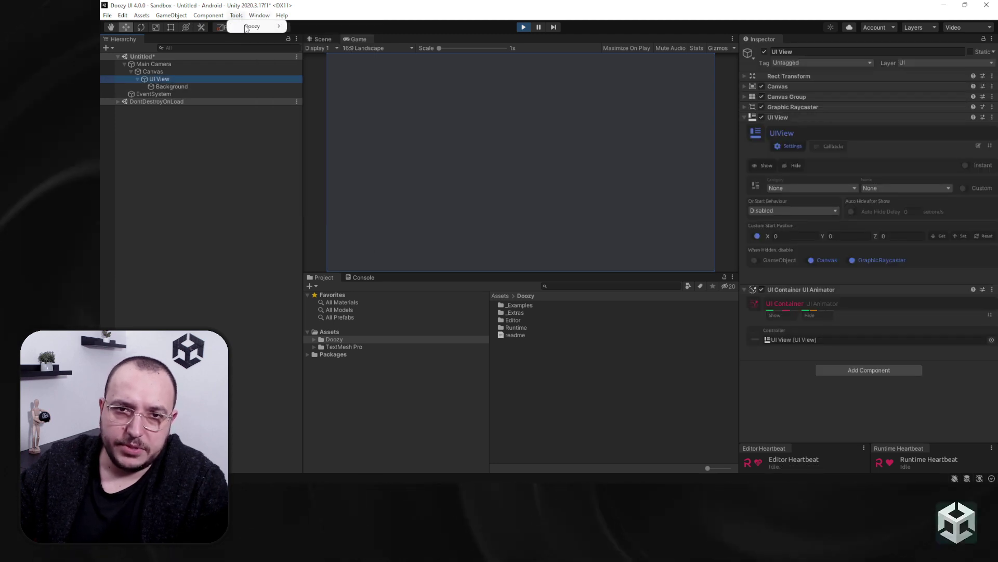
click(237, 15)
click(294, 27)
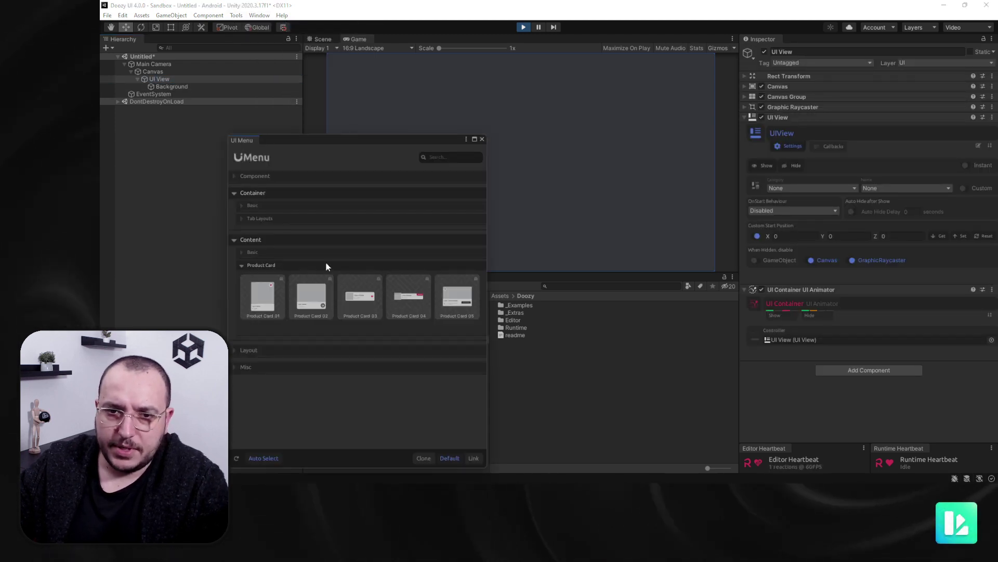
click(314, 294)
drag(421, 140, 253, 151)
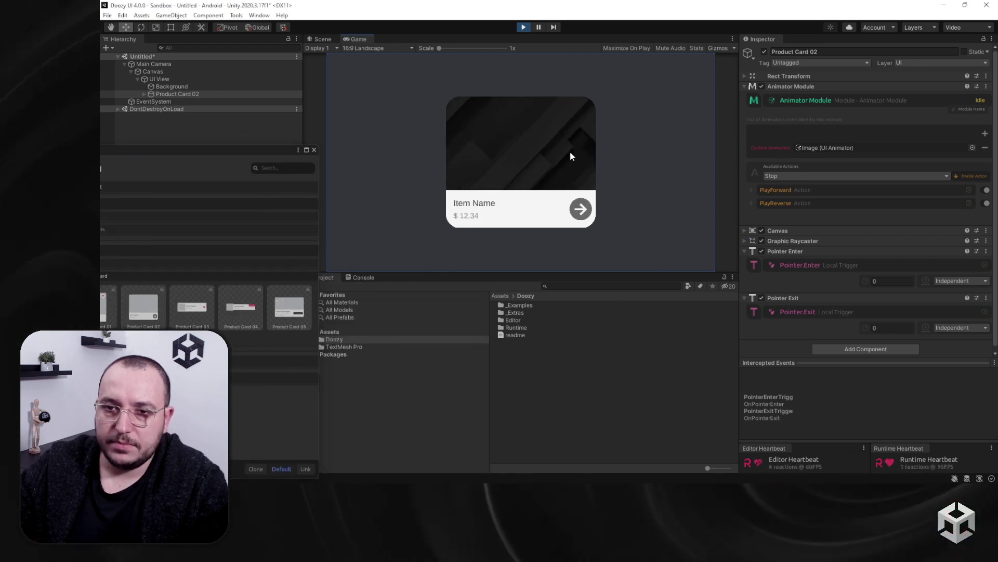
Step: In play mode, replace Product Card 02 under the UI View with Product Card 03
click(157, 94)
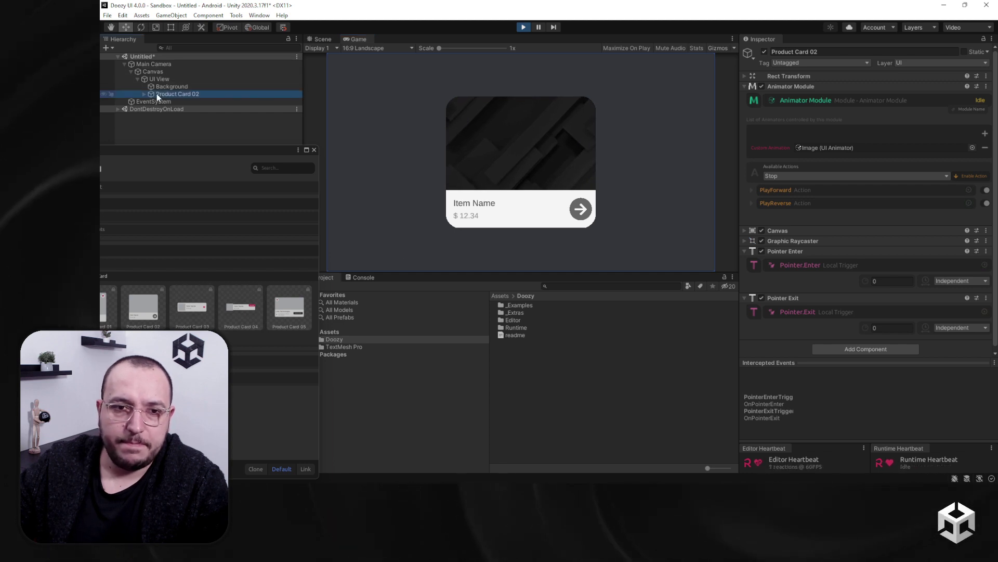
key(Delete)
click(181, 317)
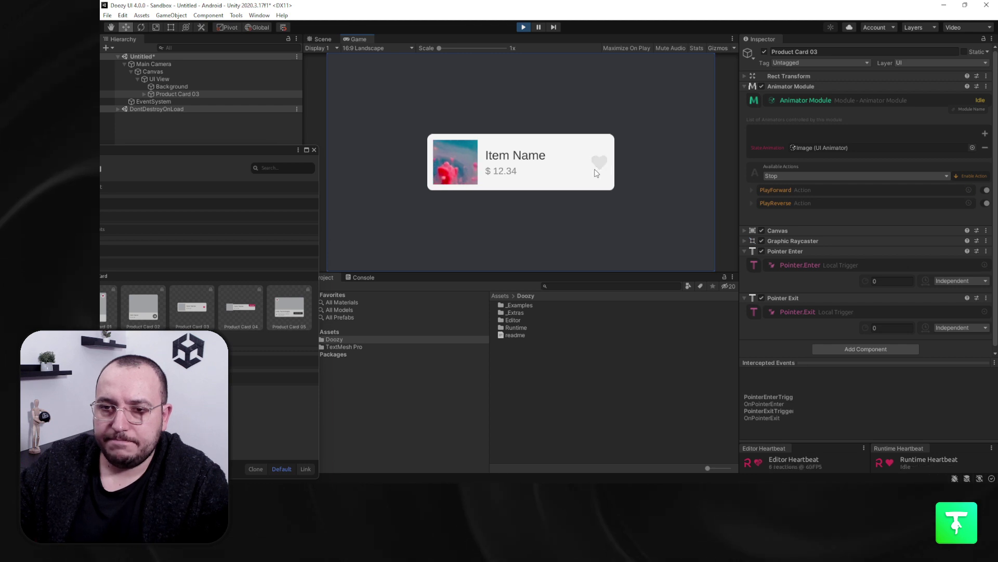
Step: Stop play mode and delete Product Card 01 from the UI View
click(518, 28)
click(176, 94)
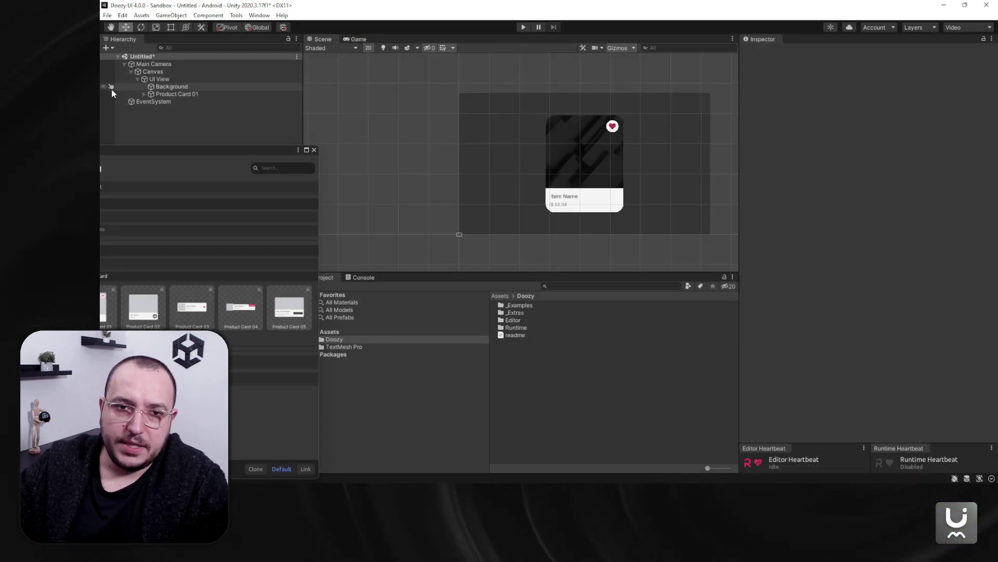
key(Delete)
drag(264, 148, 265, 141)
Step: Add a Vertical layout from the Layout category's Basic group to the UI View
click(174, 81)
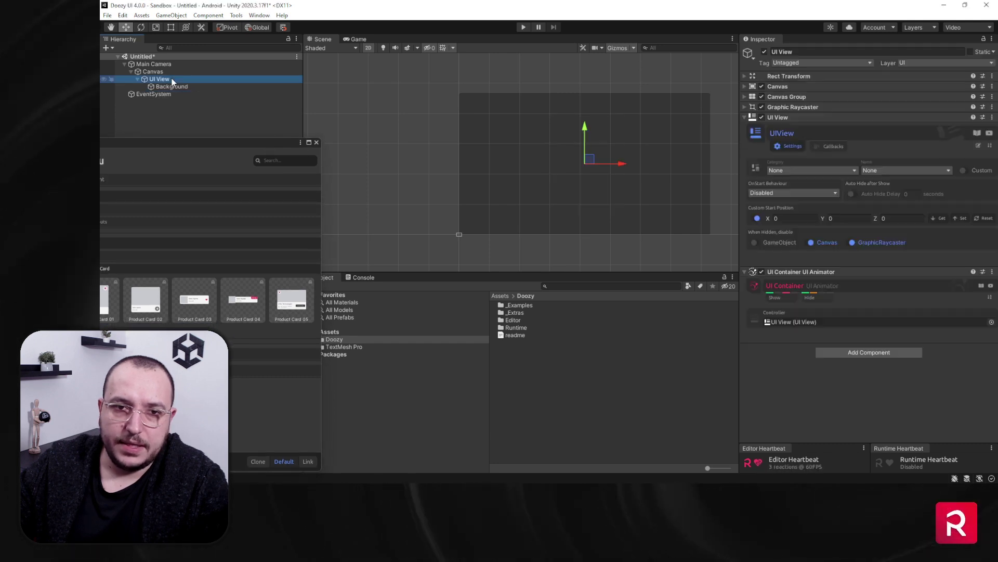
right_click(173, 82)
drag(161, 148, 335, 83)
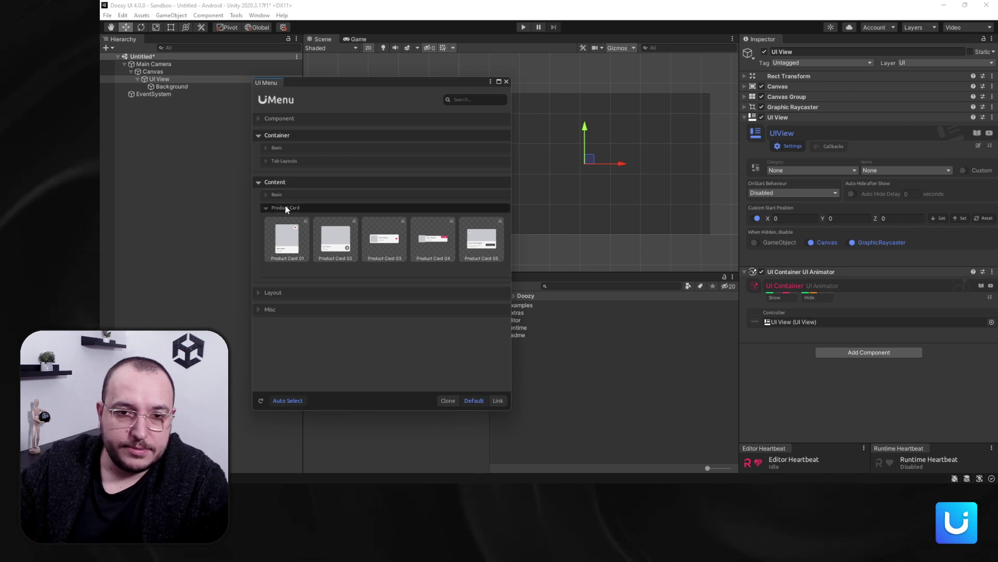
click(279, 183)
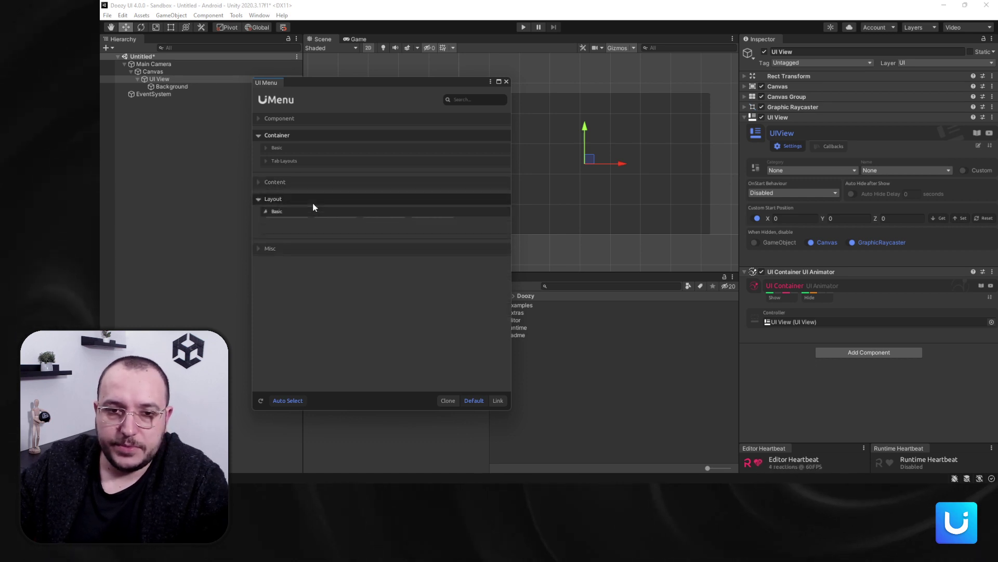
click(313, 201)
drag(324, 83, 286, 145)
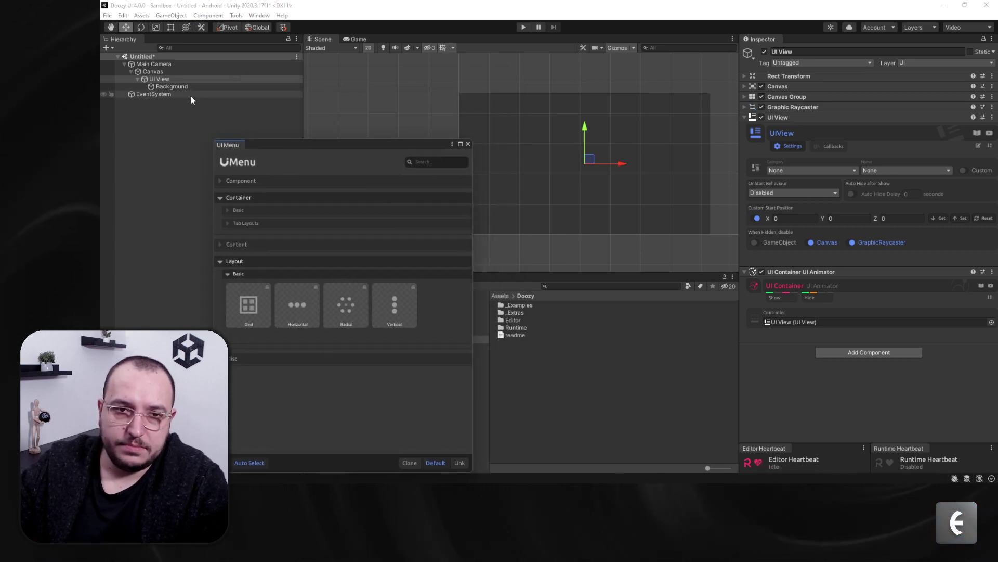
click(399, 315)
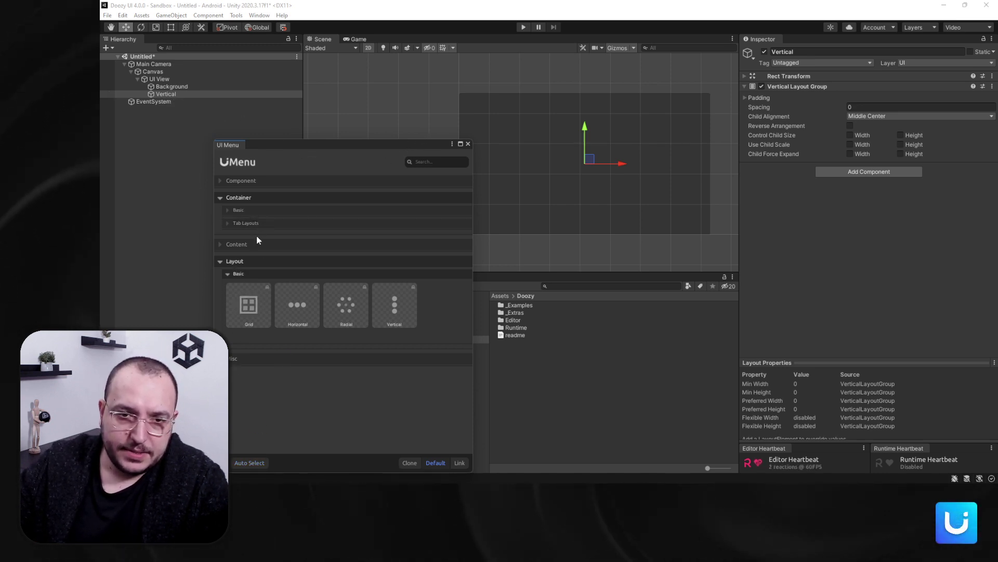
Step: Add three Product Card 03 items from the Content category to the Vertical layout
click(242, 244)
click(258, 270)
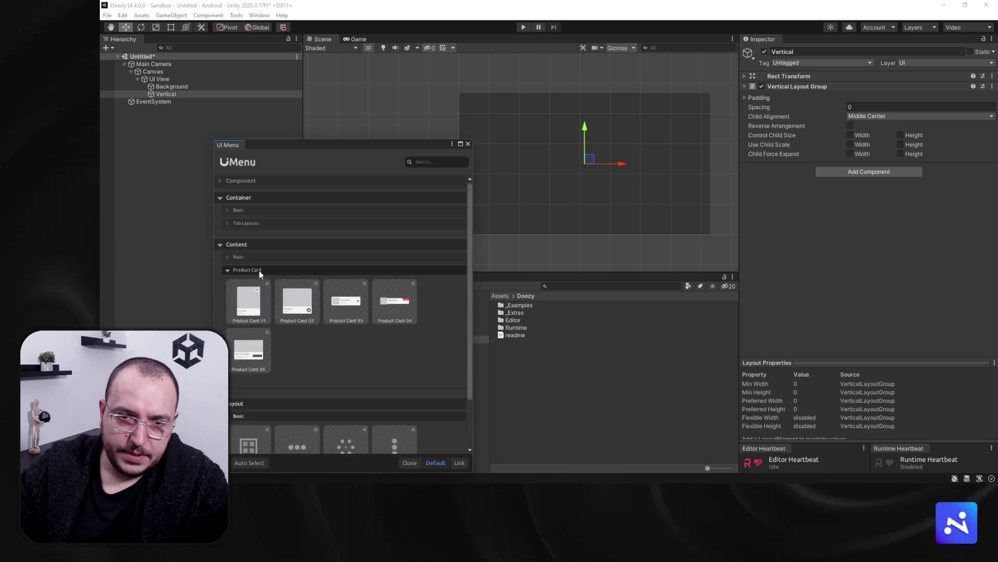
click(352, 304)
click(352, 304)
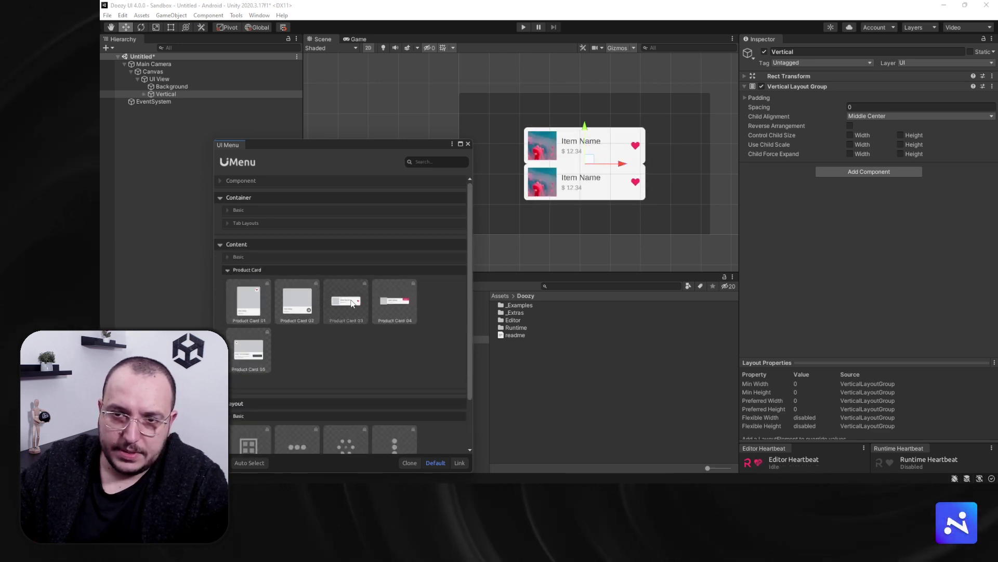
click(352, 304)
Step: Set the Vertical layout group's spacing to about 15.63 and close the UI Menu window
click(156, 95)
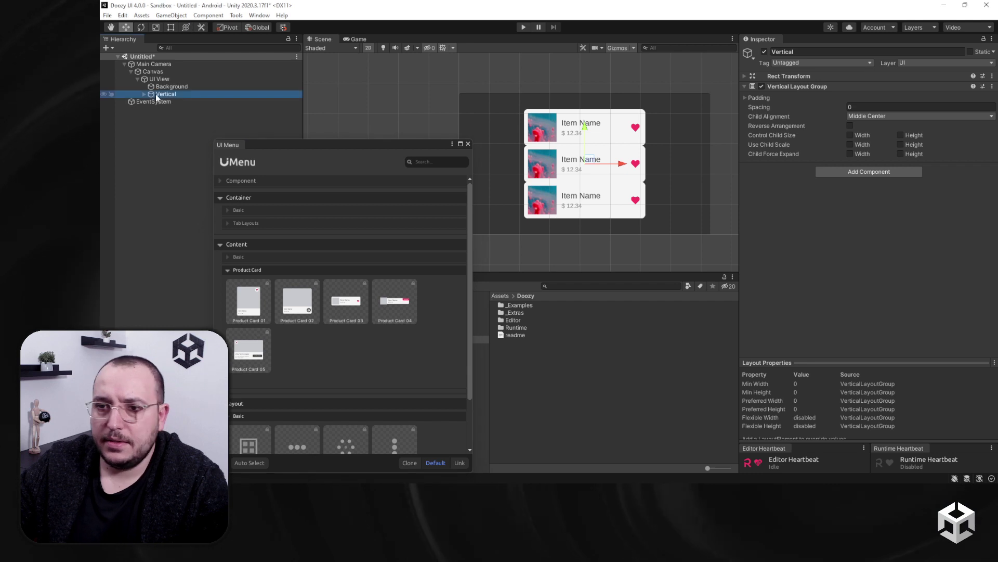
drag(839, 105, 460, 80)
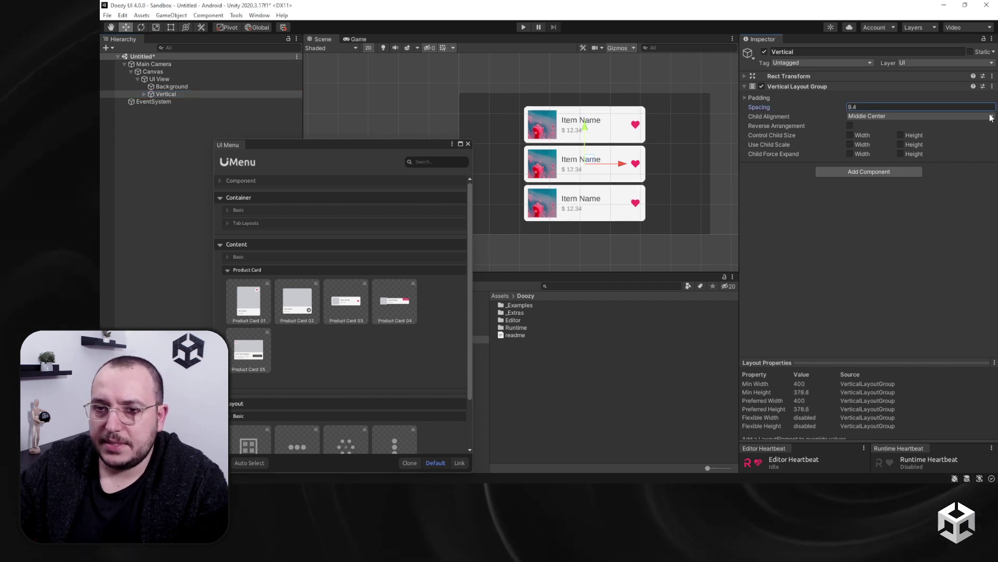
click(467, 144)
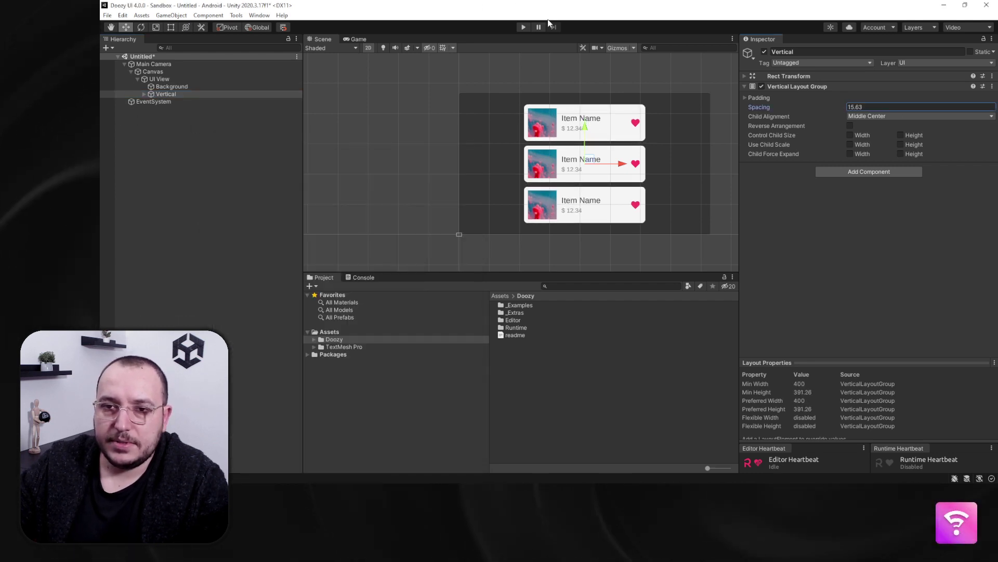
Step: Test the heart toggles on the three stacked product cards in play mode and stop playing
click(523, 27)
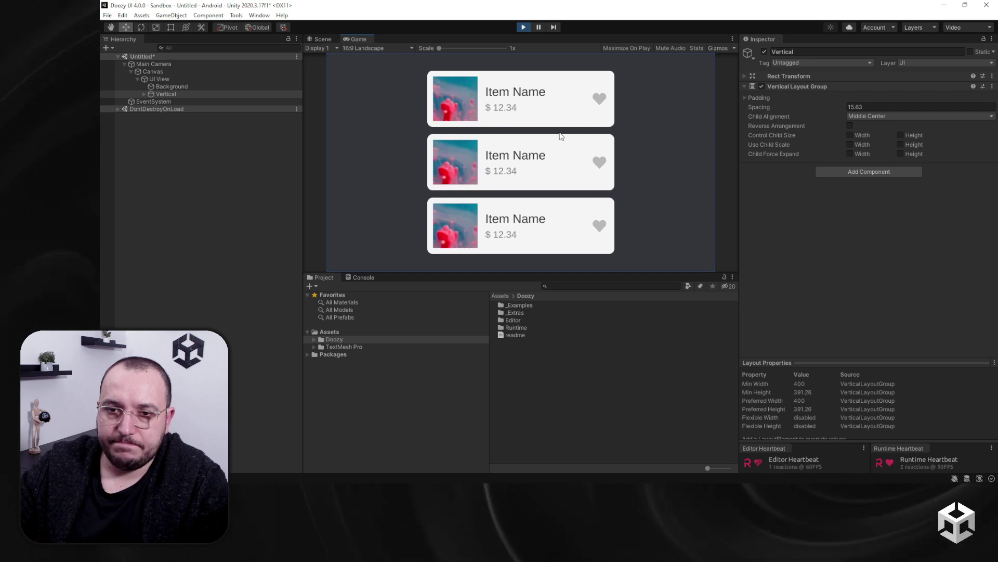
click(601, 162)
click(600, 226)
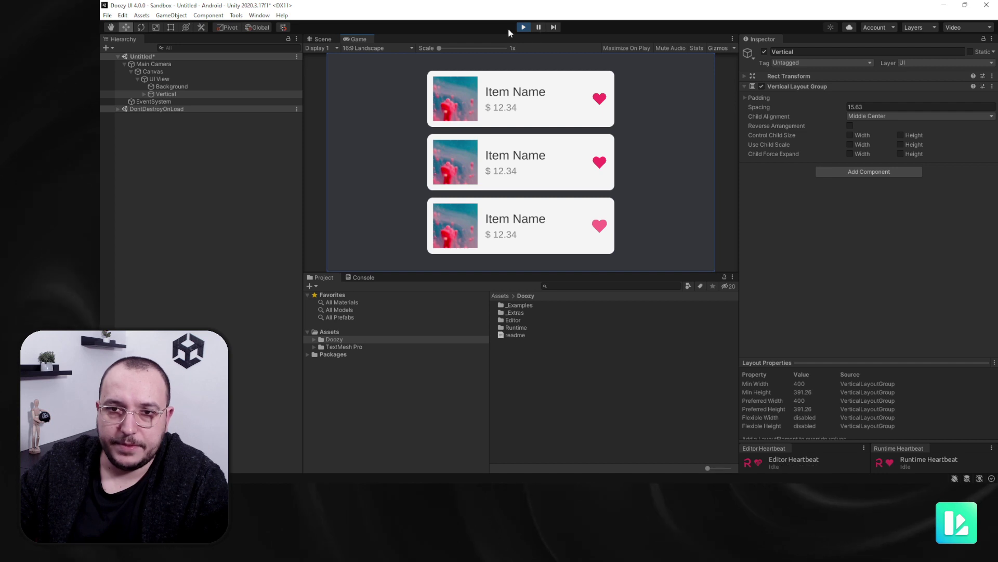
click(523, 27)
Step: Set the Canvas Scaler to Scale With Screen Size with a 1920 x 1080 reference resolution and a Match value of 0.5
click(173, 72)
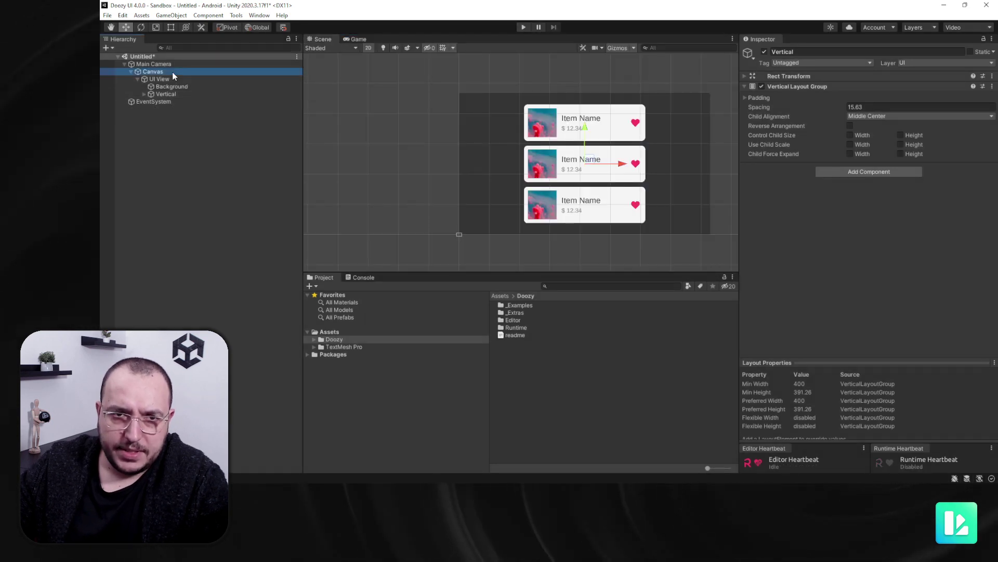
click(887, 109)
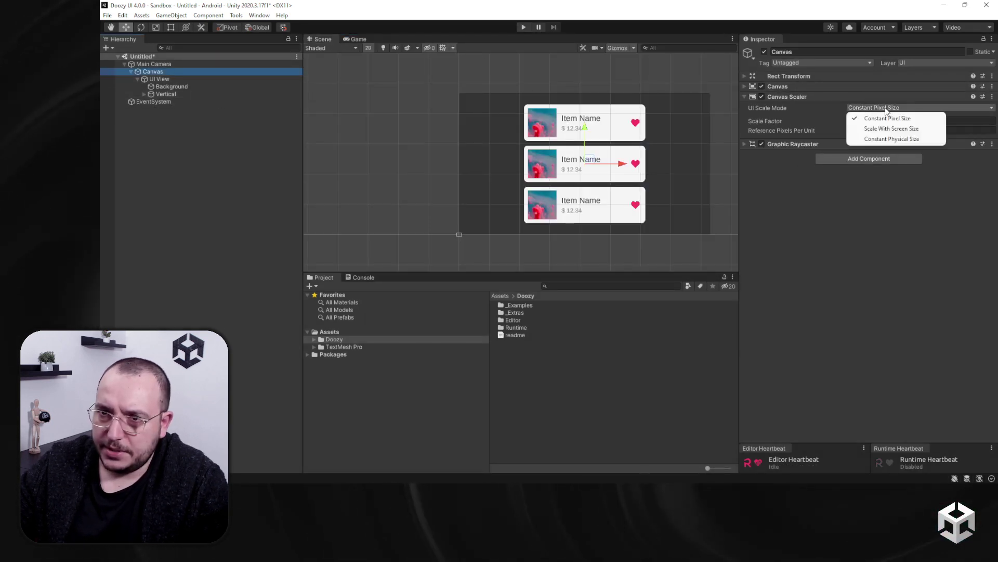
click(890, 129)
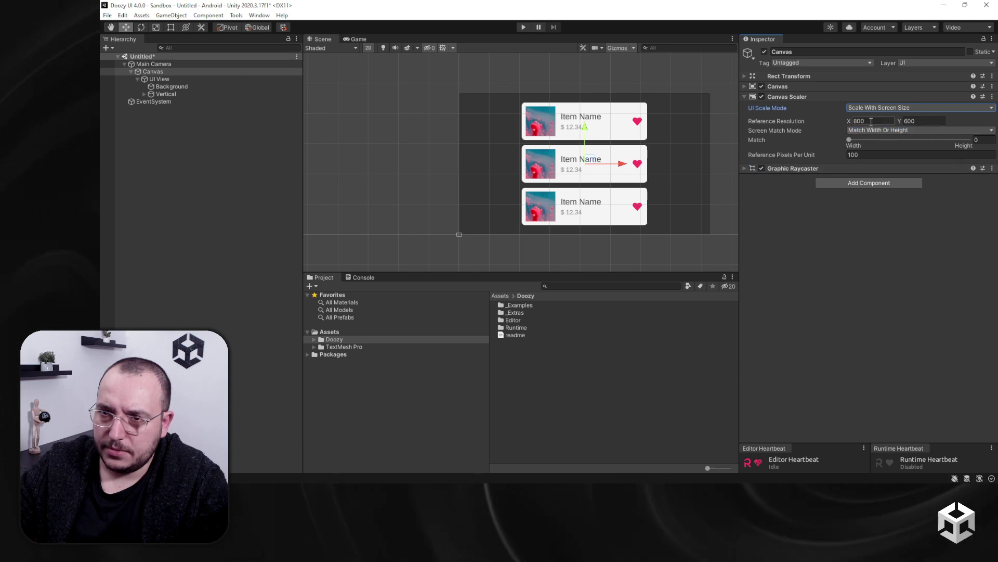
click(875, 122)
text(19)
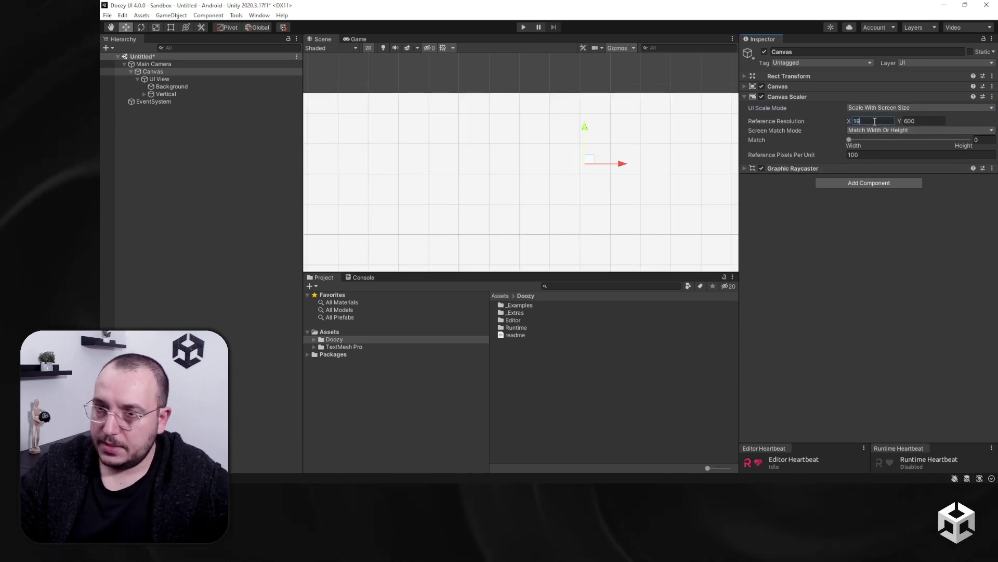
text(20)
text(18)
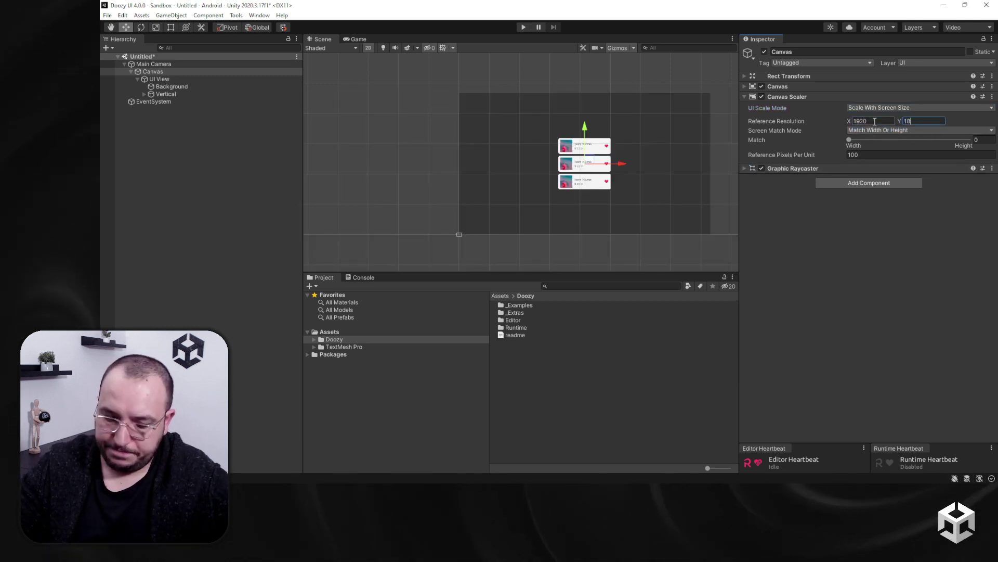
key(BackSpace)
text(080)
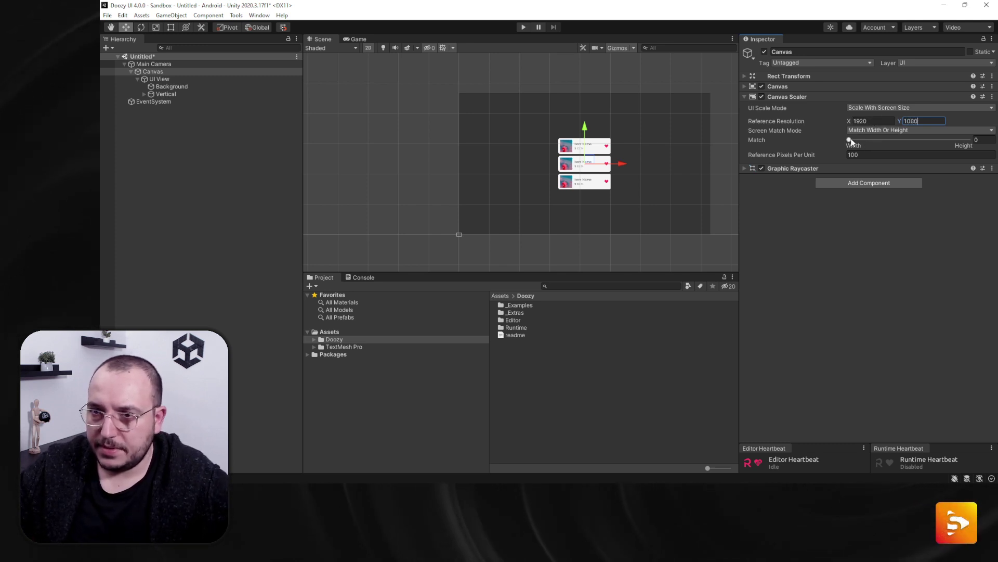
drag(850, 140, 878, 139)
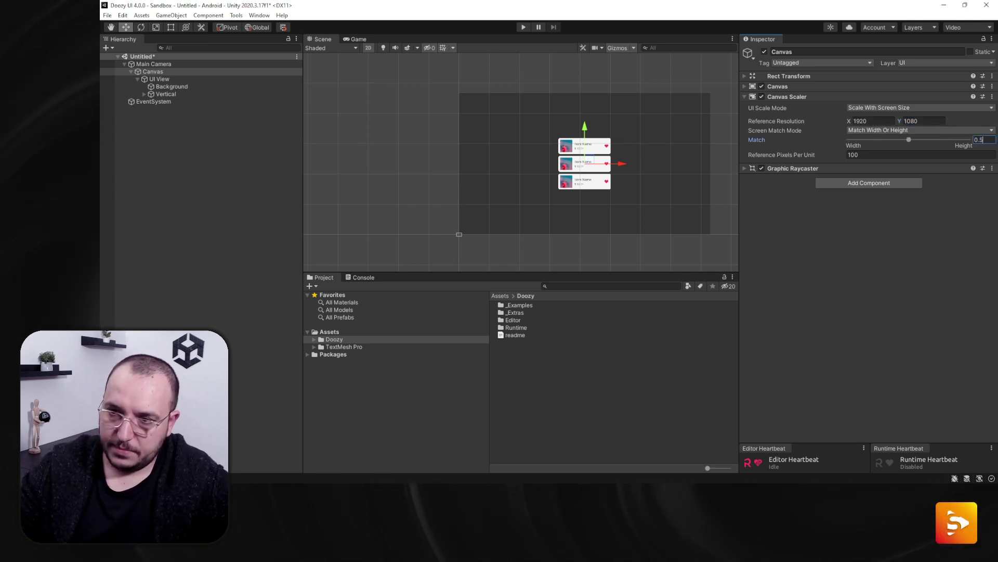
Step: Duplicate the last Product Card 03 in the Vertical layout three times
click(145, 94)
click(185, 117)
key(ctrl+d)
key(ctrl+d)
key(ctrl+d)
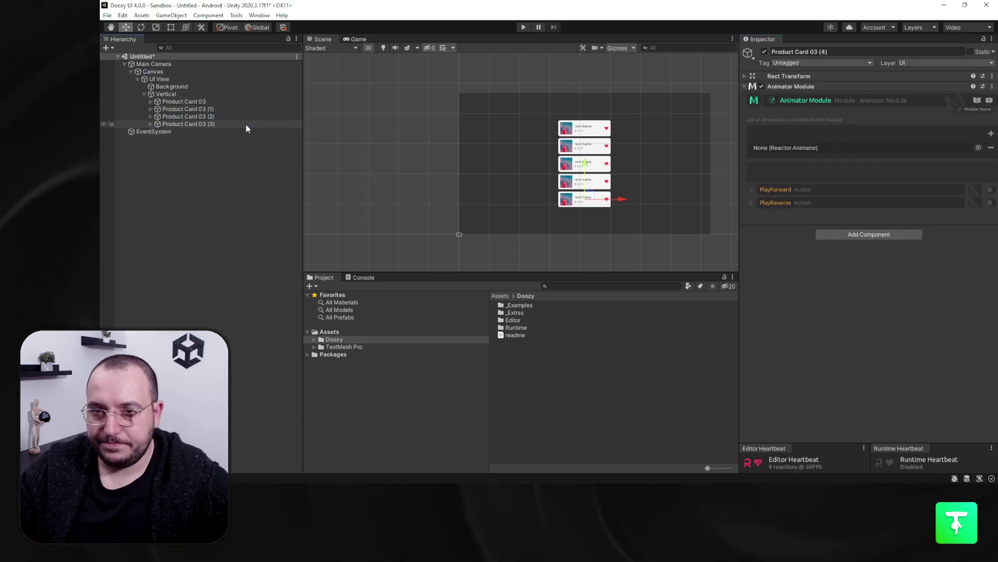
Step: Enter play mode and preview the UI View's hide and show animations twice with the stacked cards
click(522, 27)
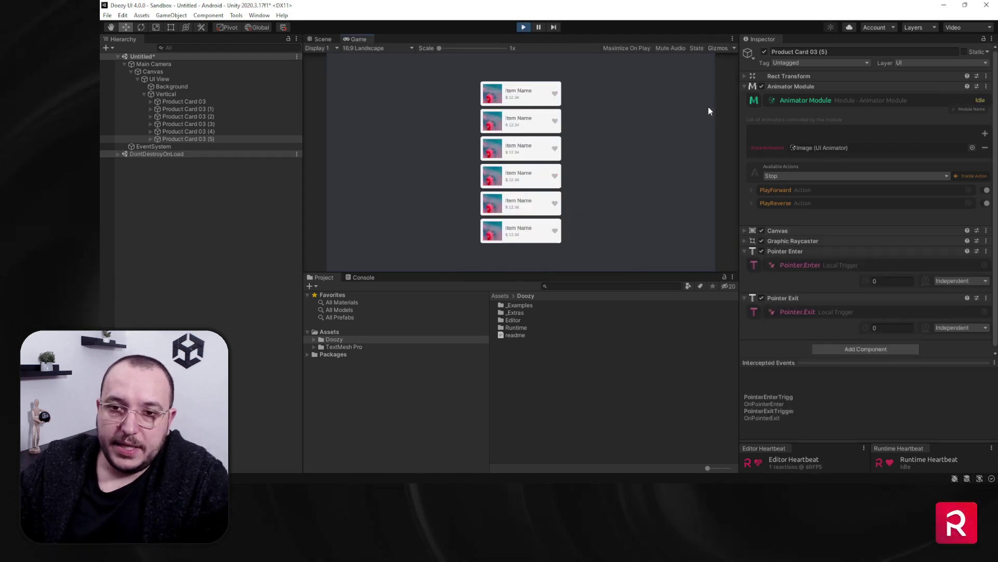
click(237, 79)
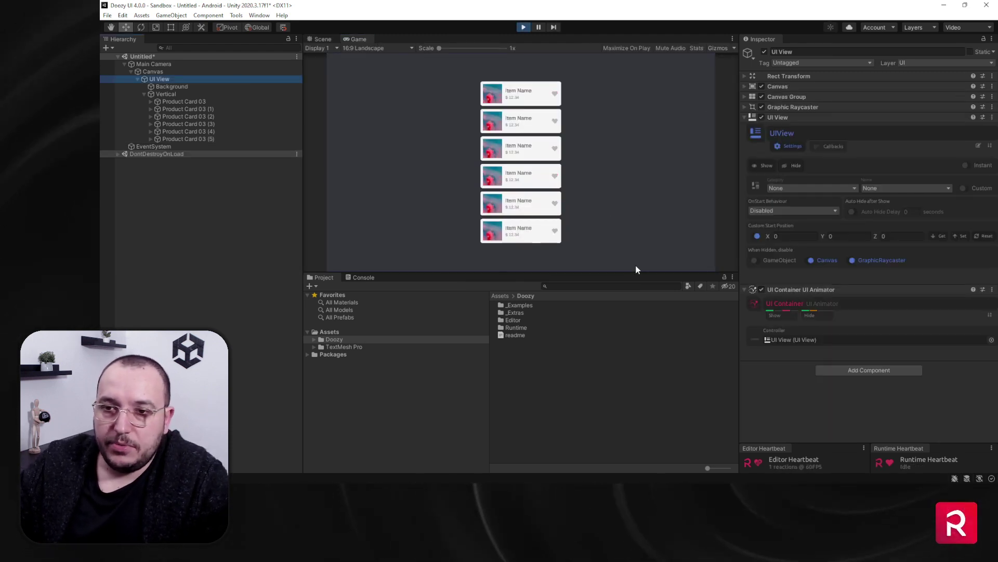
click(782, 165)
click(764, 165)
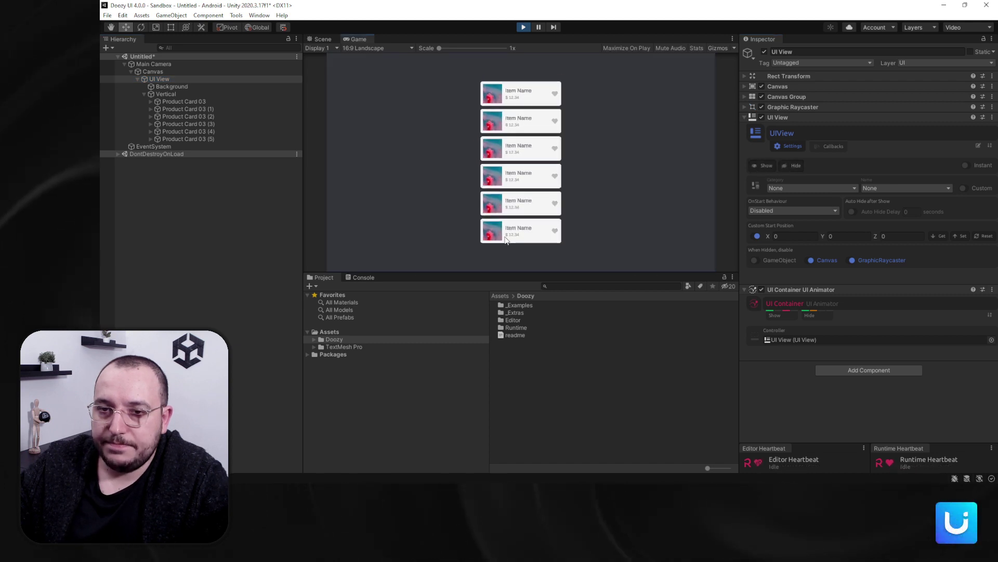
click(793, 171)
click(754, 170)
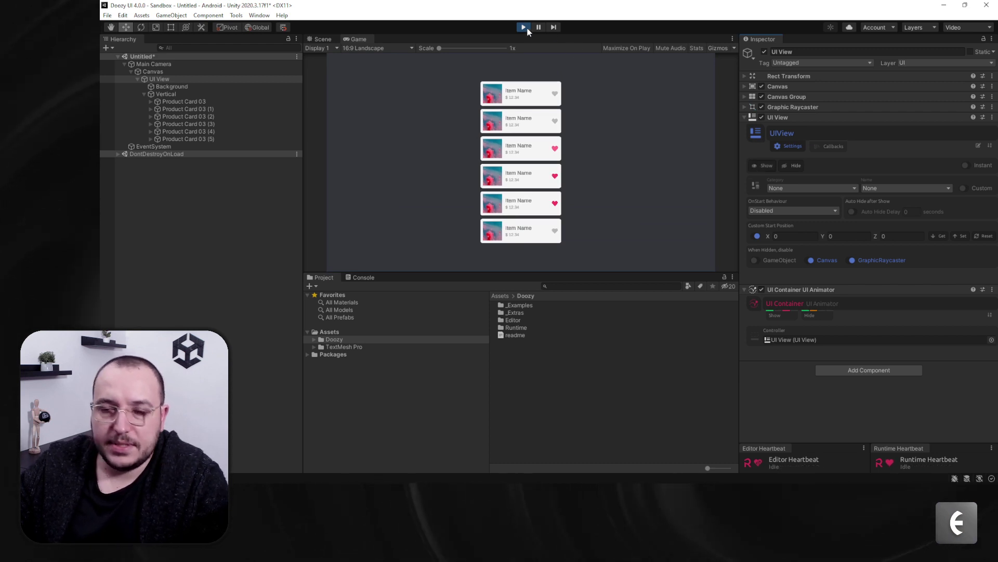
Step: Load the Zoom 01 preset into the UI View's Show animation and preview it in play mode
click(783, 316)
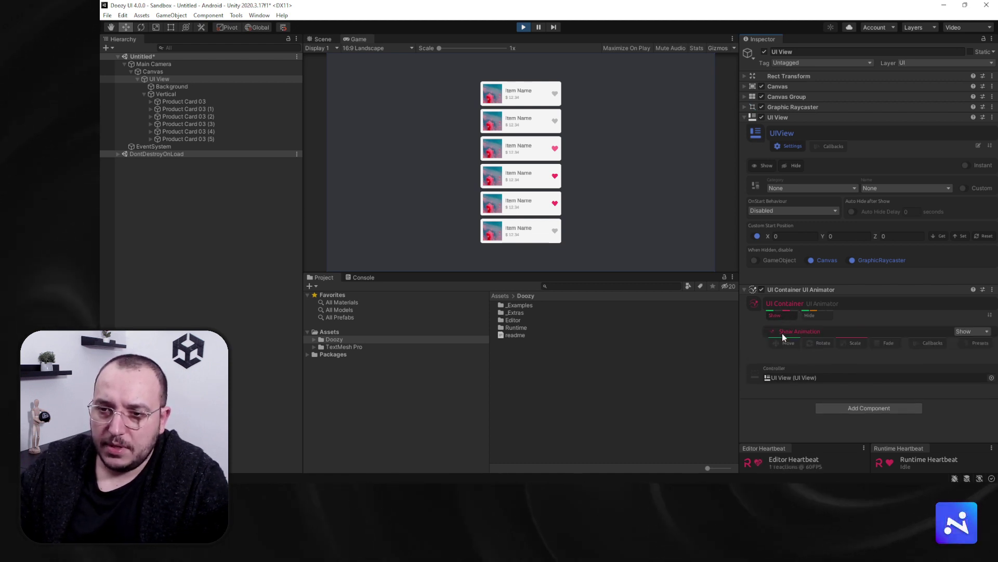
click(980, 344)
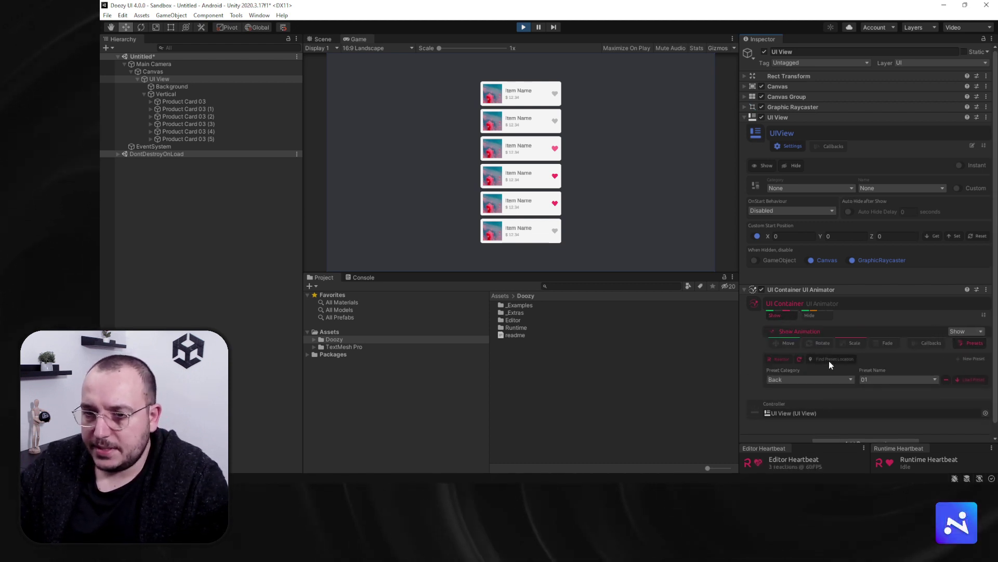
click(805, 379)
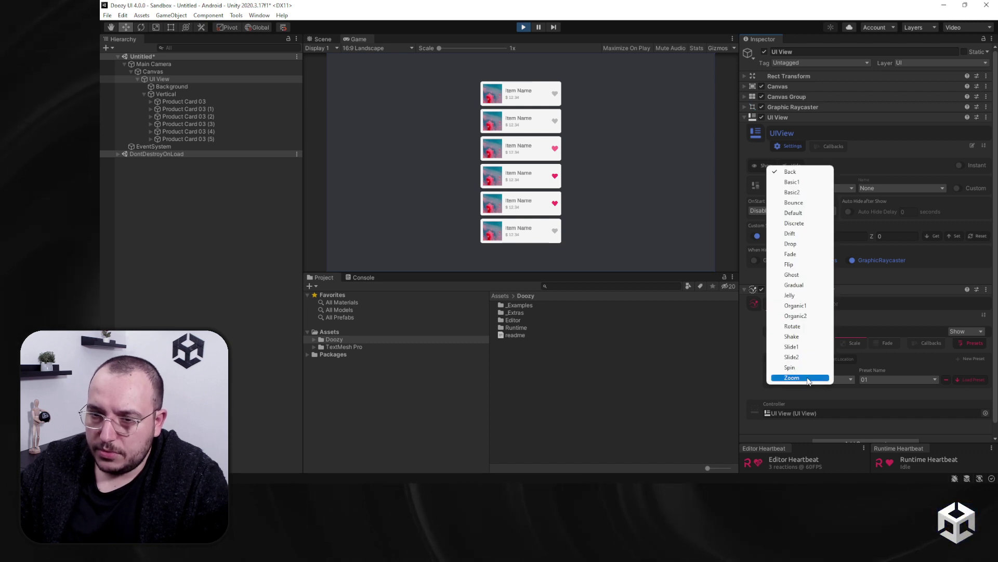
click(801, 379)
click(966, 379)
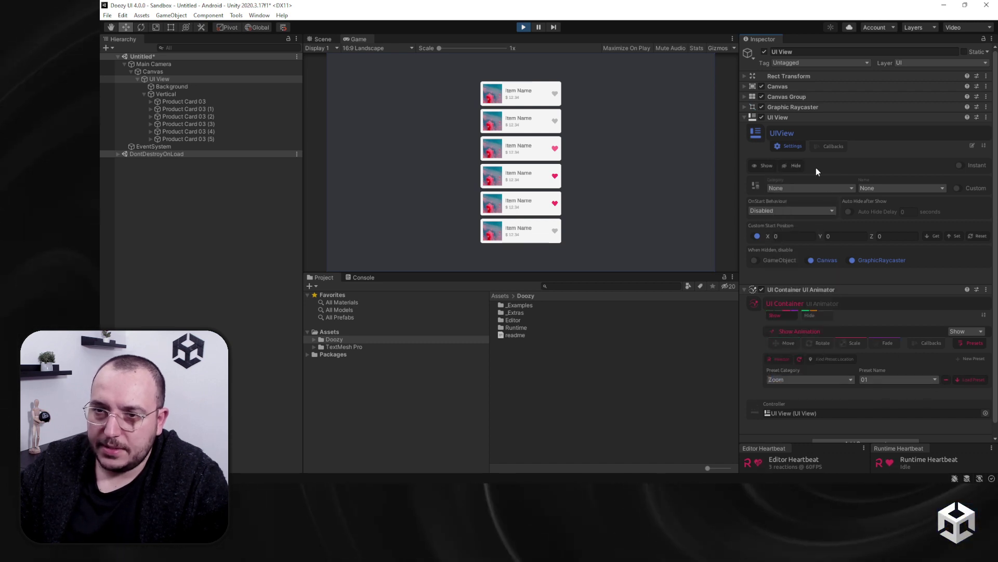
click(762, 166)
click(762, 165)
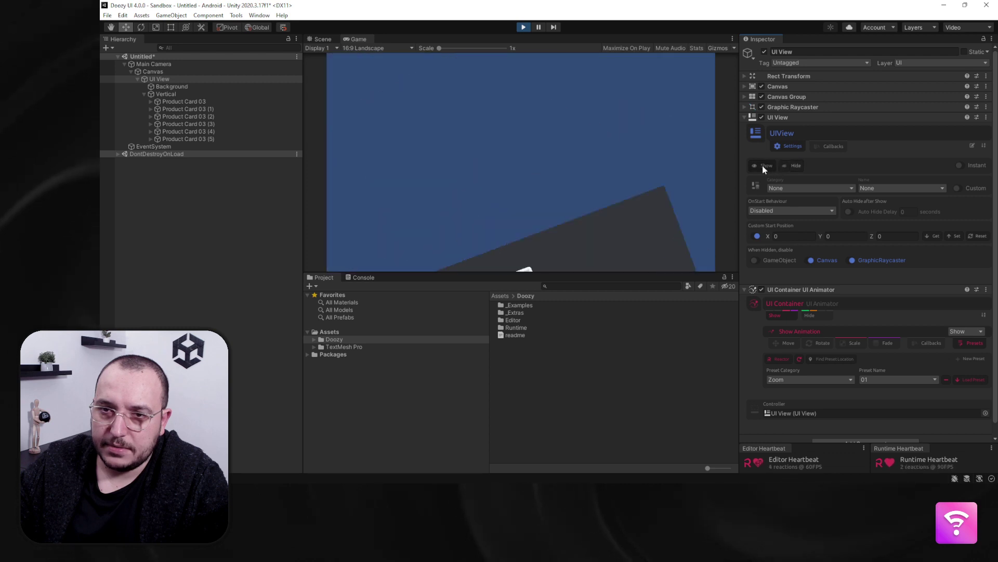
Step: Load the Zoom 01 preset into the UI View's Hide animation and preview hiding and showing the view
click(810, 315)
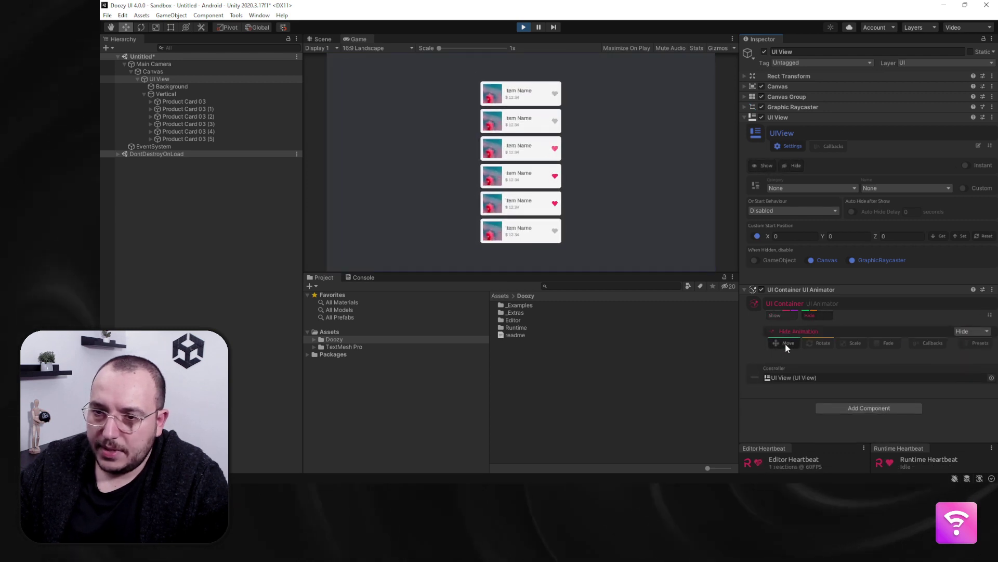
click(967, 342)
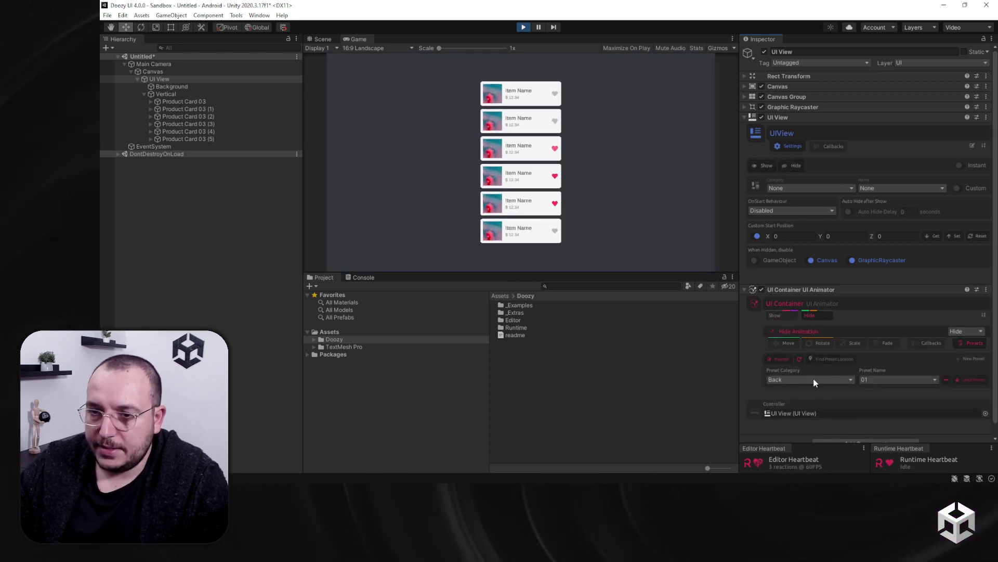
click(813, 379)
click(806, 379)
click(974, 382)
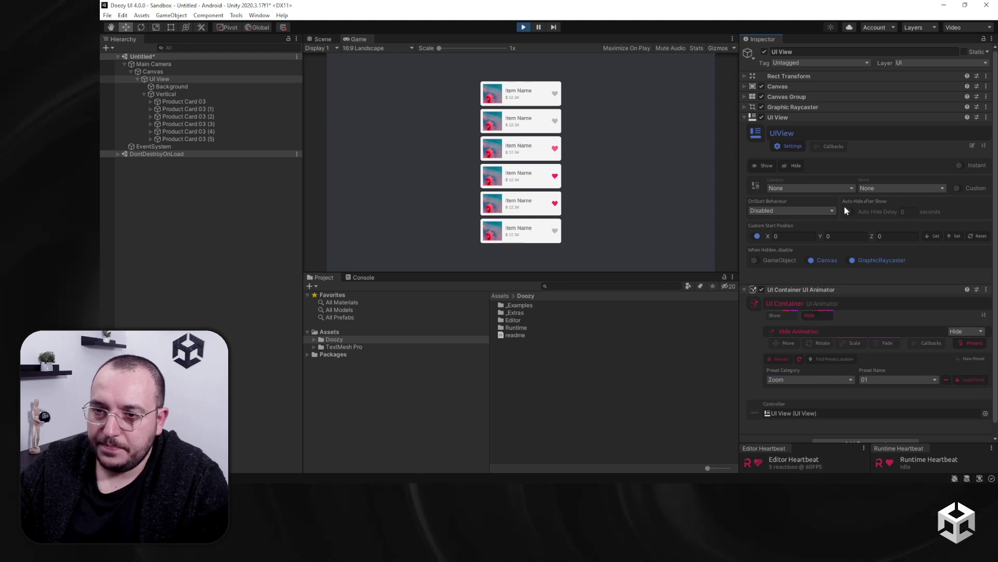
click(762, 165)
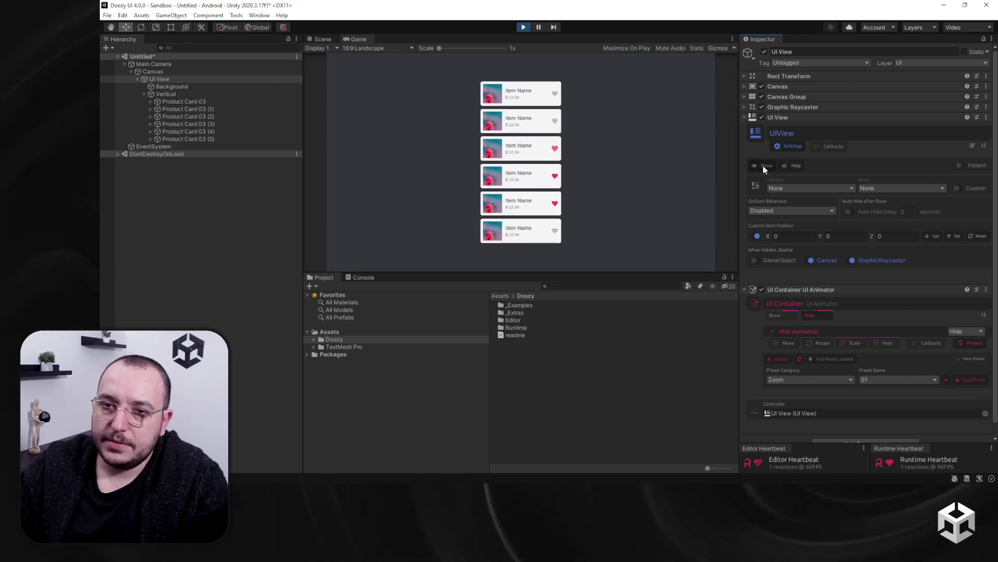
click(792, 167)
click(767, 166)
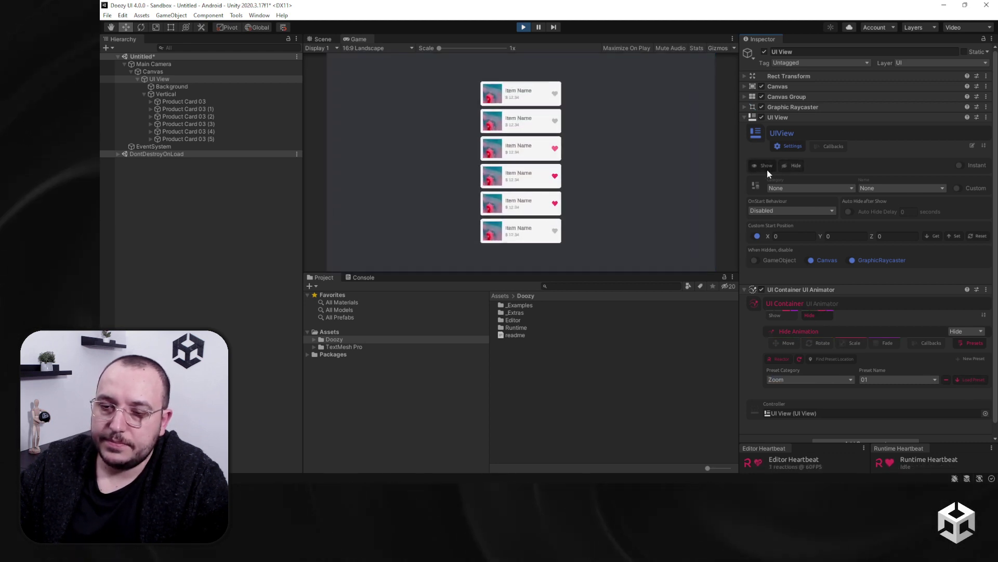
Step: Switch the Hide animation to the Zoom 13 preset and preview hiding and showing the view twice
click(881, 379)
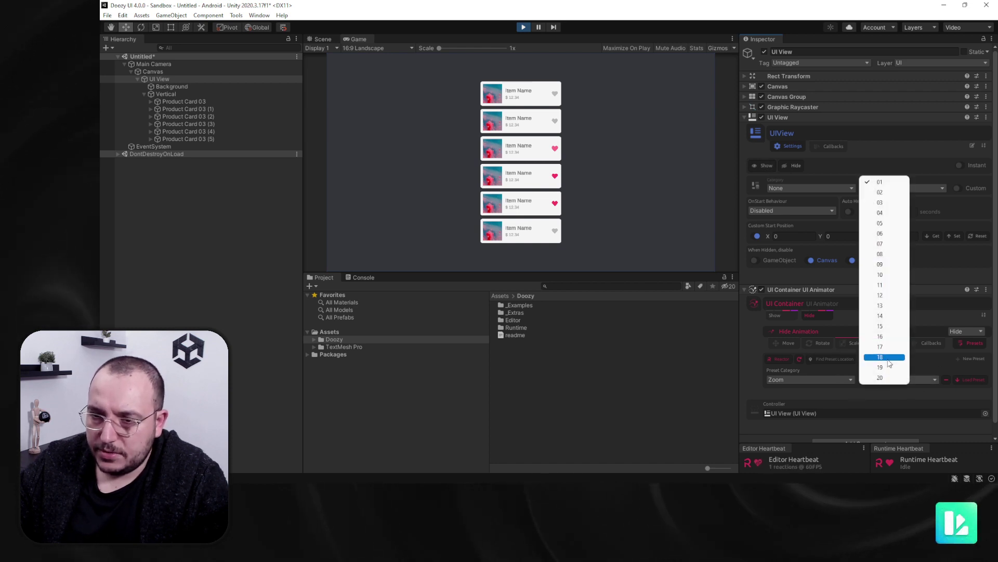
click(890, 312)
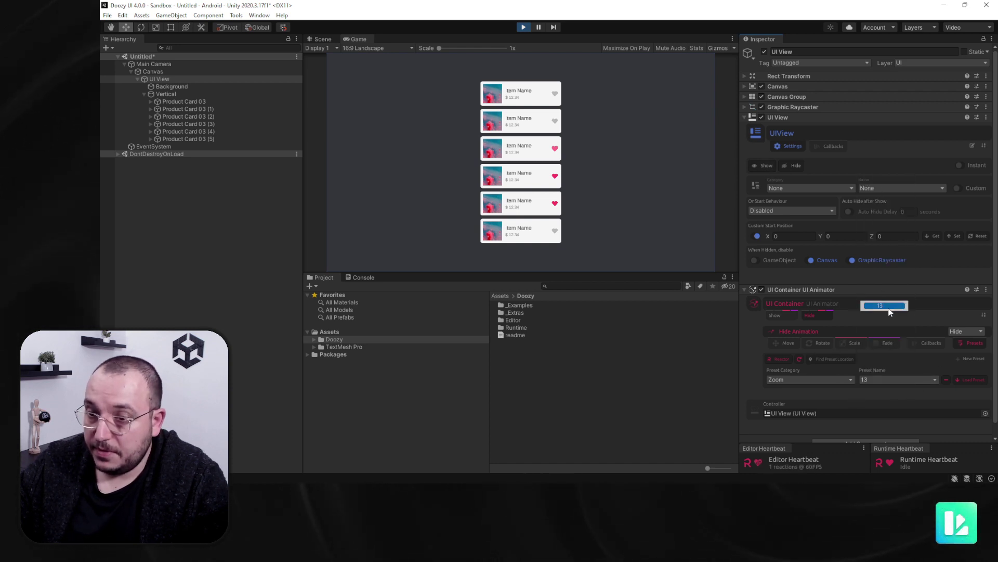
click(963, 380)
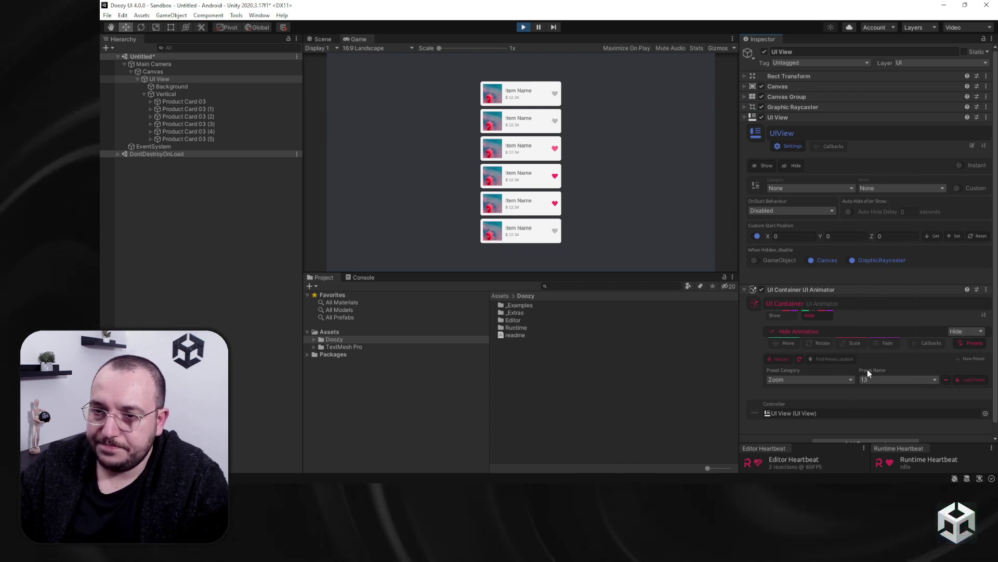
click(793, 166)
click(765, 166)
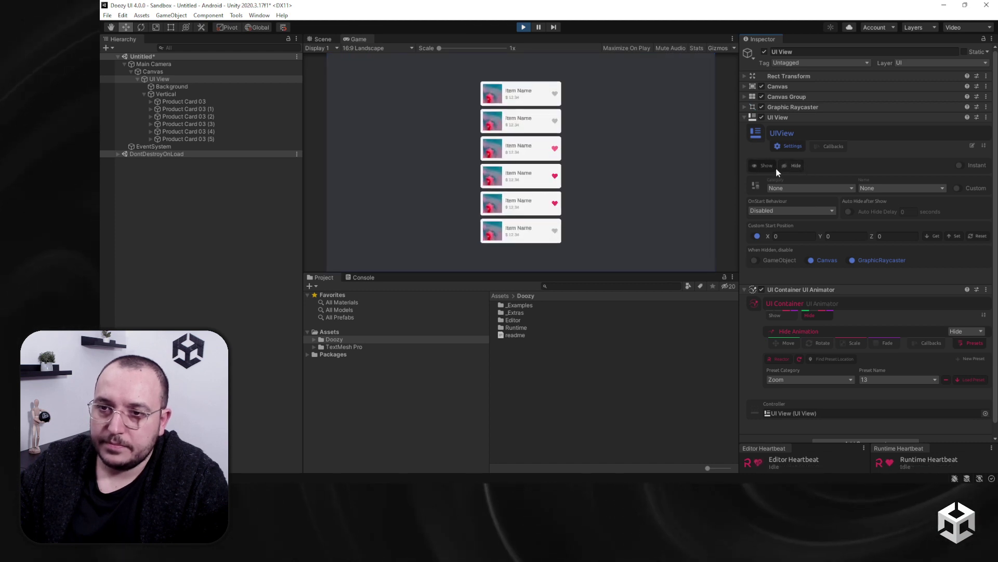
click(785, 166)
click(768, 166)
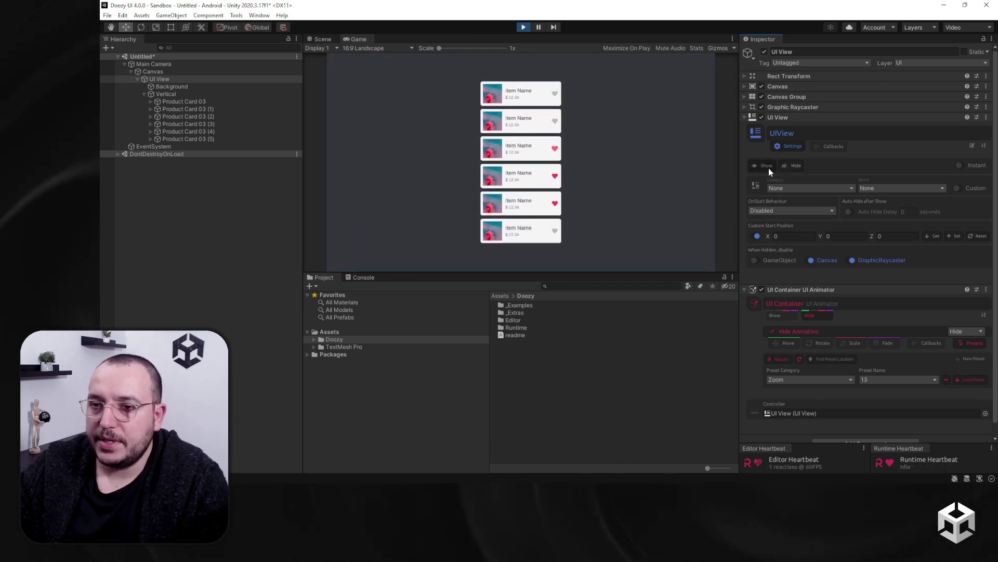
Step: Stop play mode and delete all the product cards and the Vertical layout from the UI View
click(518, 27)
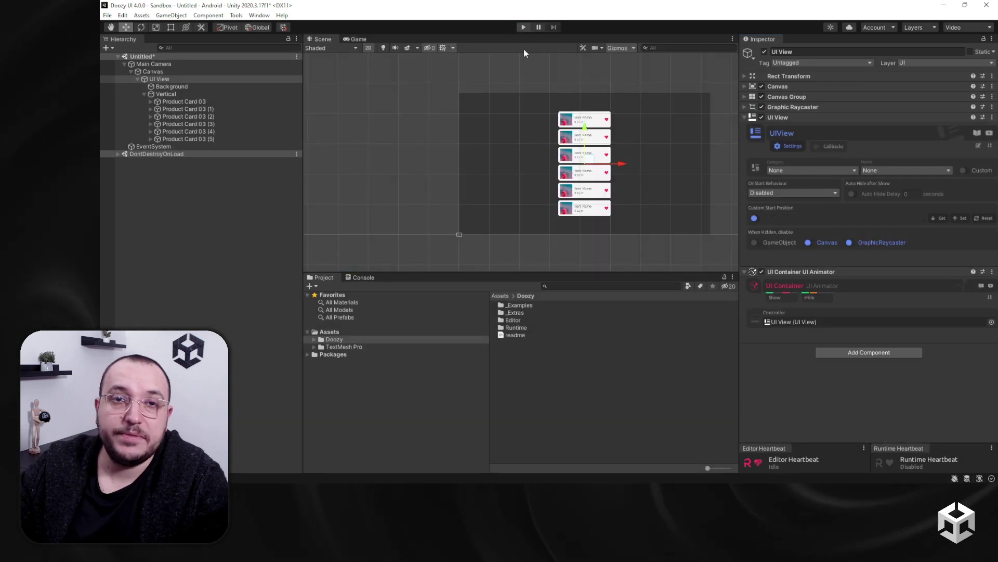
click(232, 103)
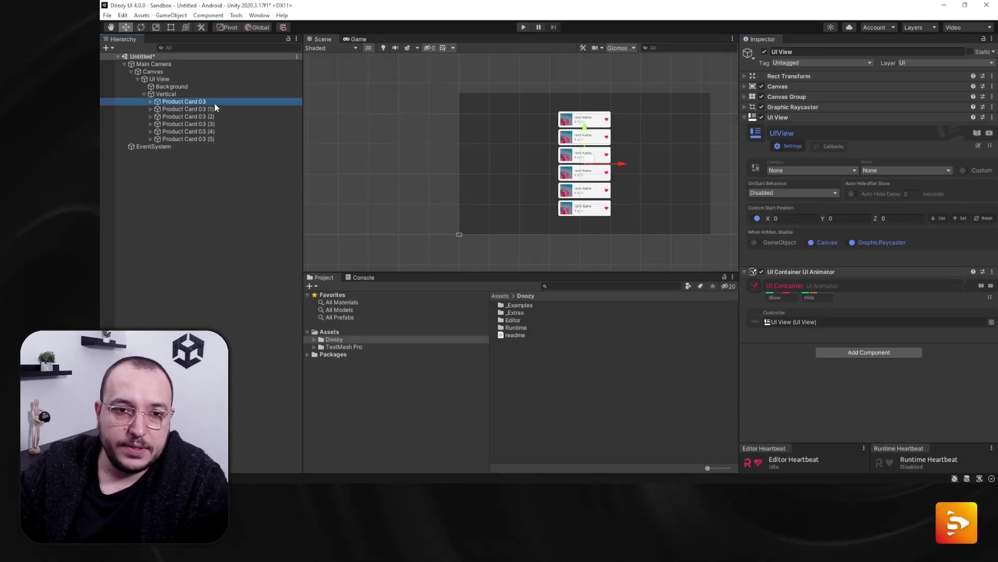
shift+click(205, 139)
key(Delete)
click(168, 94)
key(Delete)
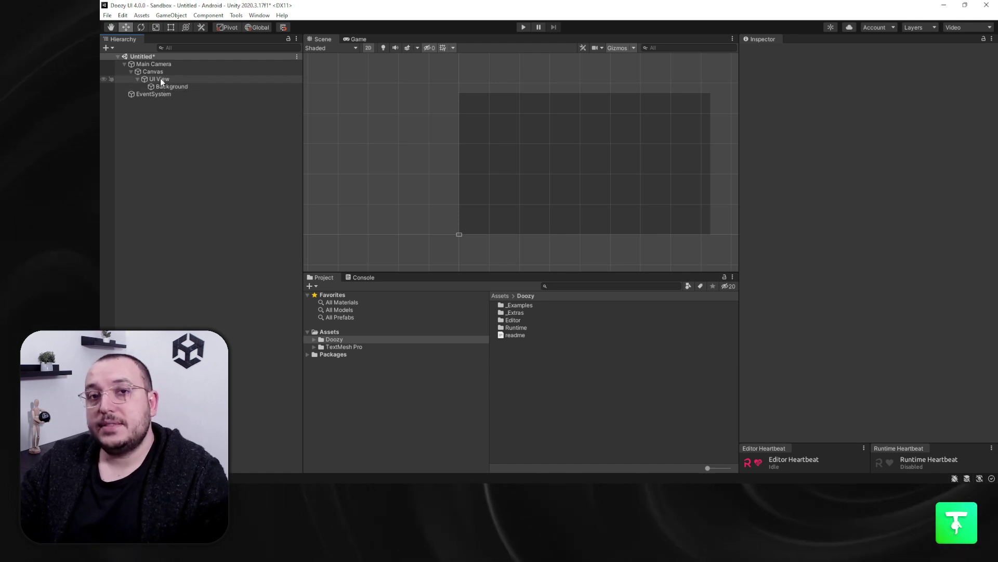
Step: Add the Top Left Tab Layout from the UI Menu's Container category to the UI View and close the UI Menu
click(160, 79)
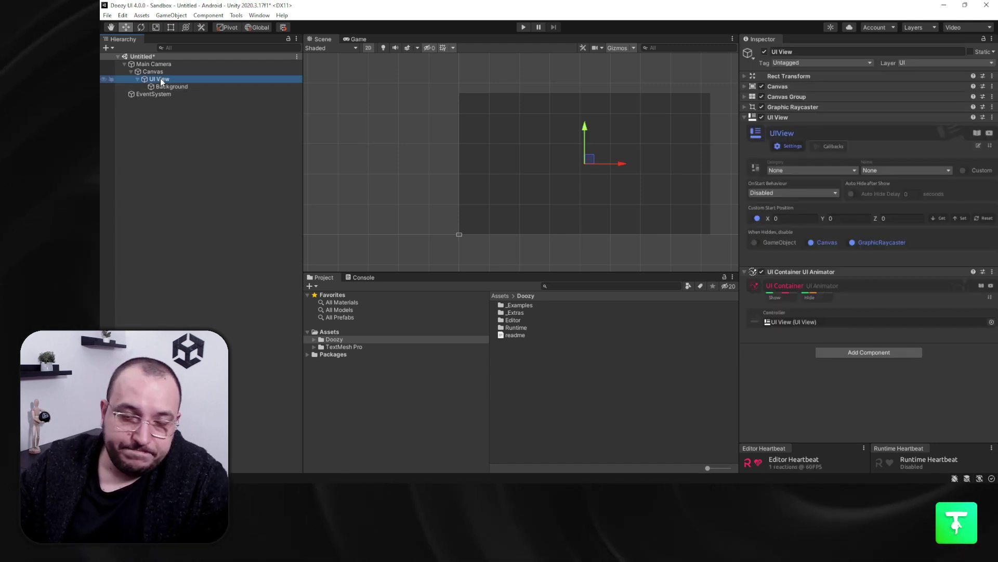
click(235, 15)
mouse_move(255, 25)
click(312, 25)
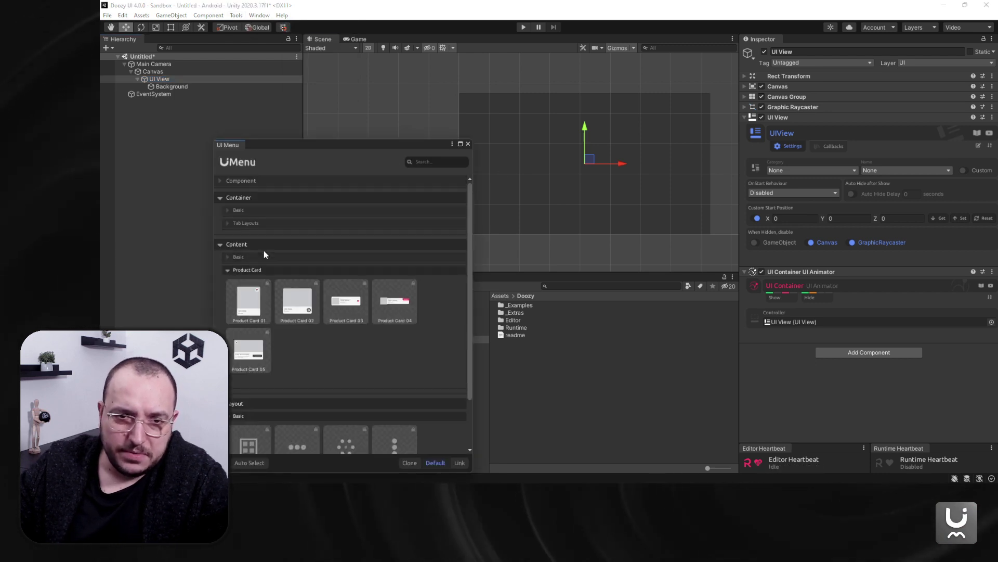
click(251, 244)
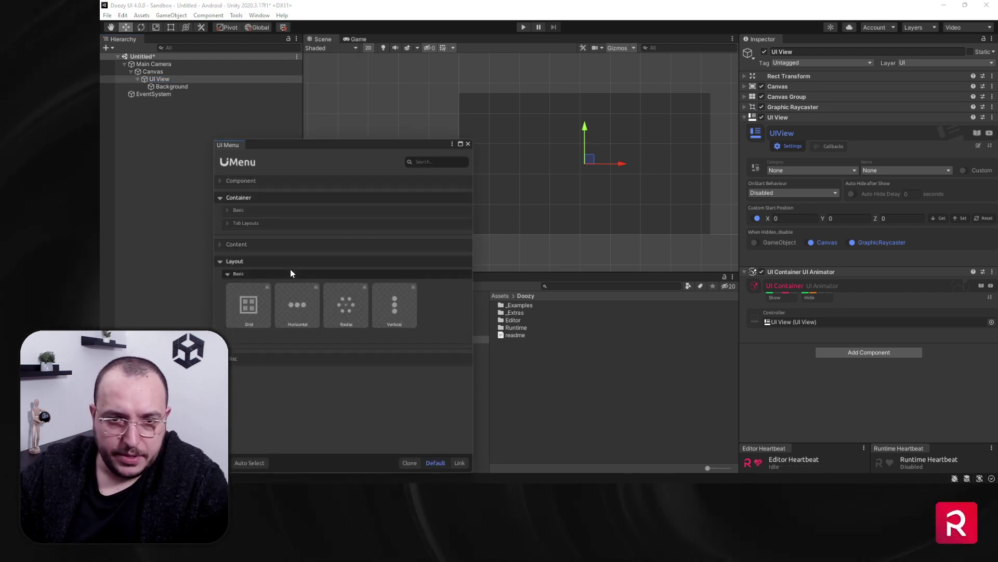
click(282, 261)
click(261, 224)
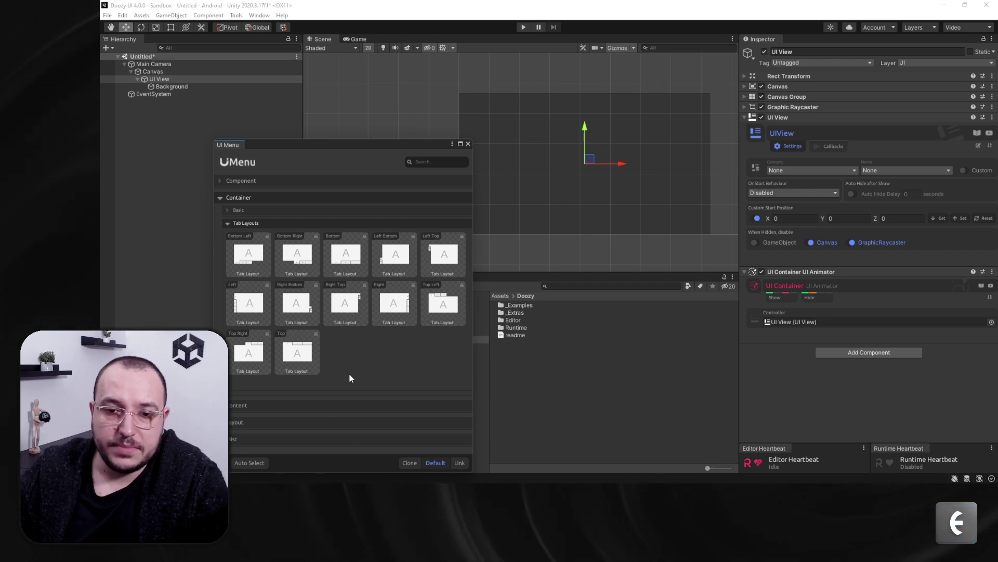
click(431, 311)
click(468, 144)
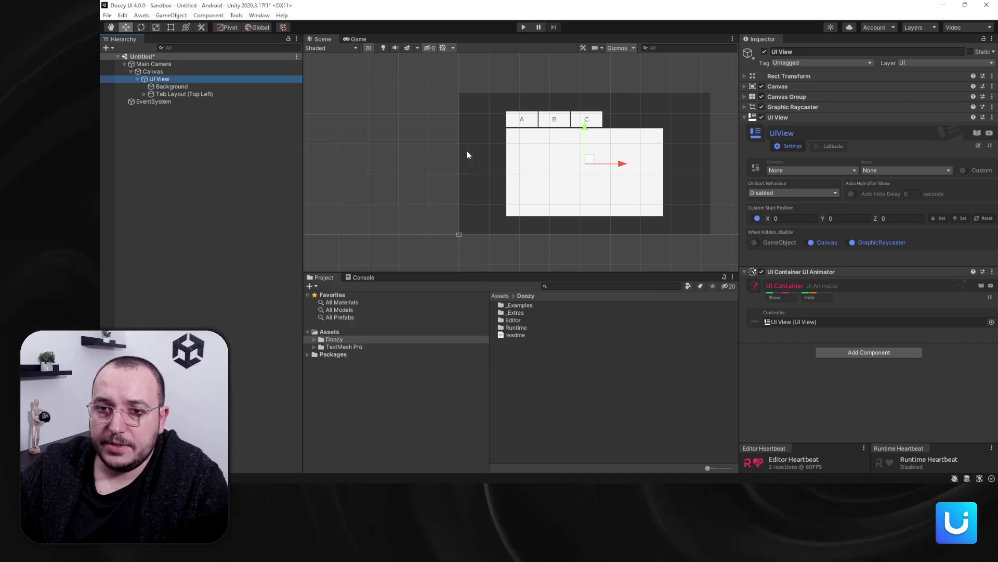
Step: Examine the tab layout's structure, including its Buttons toggle group, Content object and Containers A, B and C
click(169, 94)
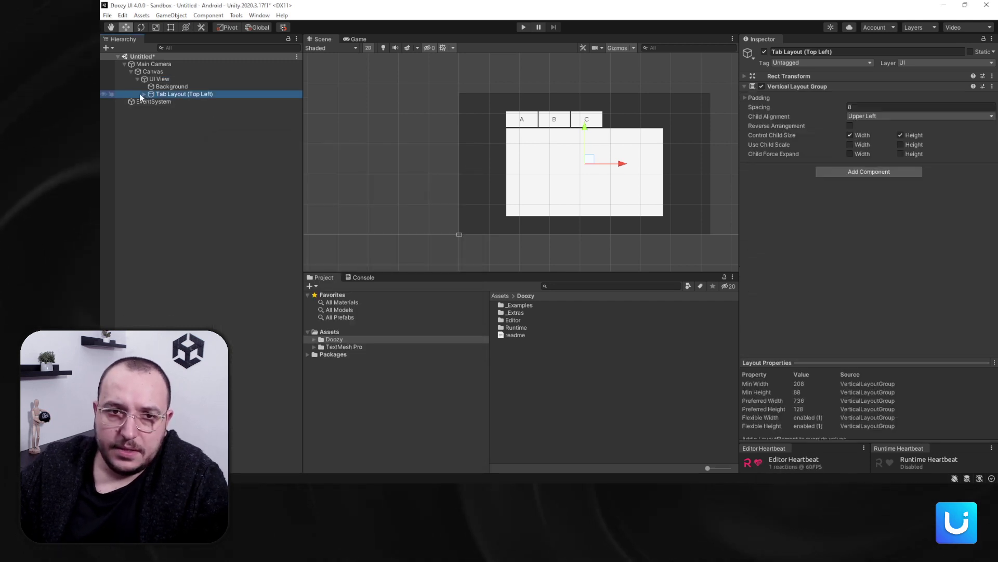
click(144, 94)
click(157, 103)
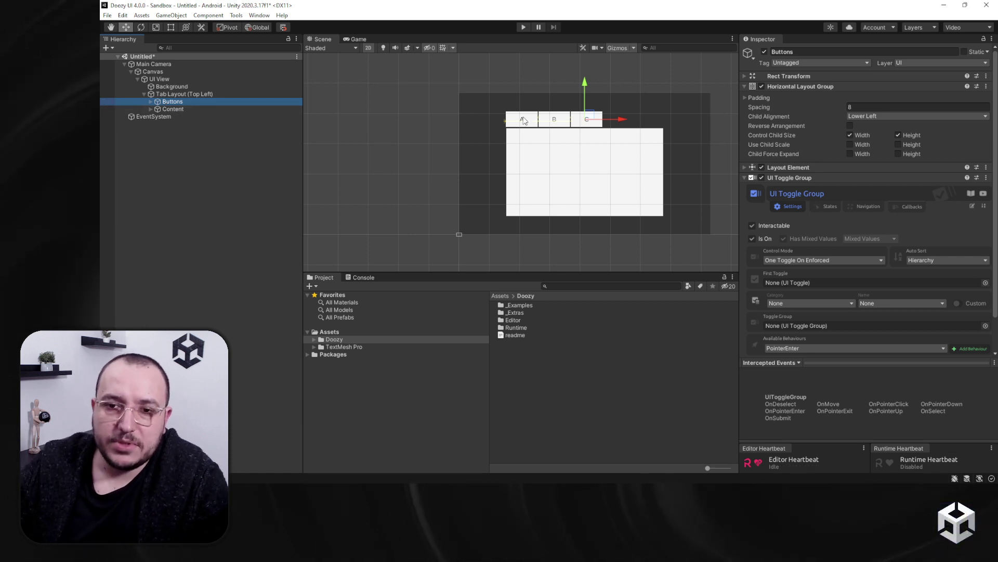
click(156, 109)
click(151, 108)
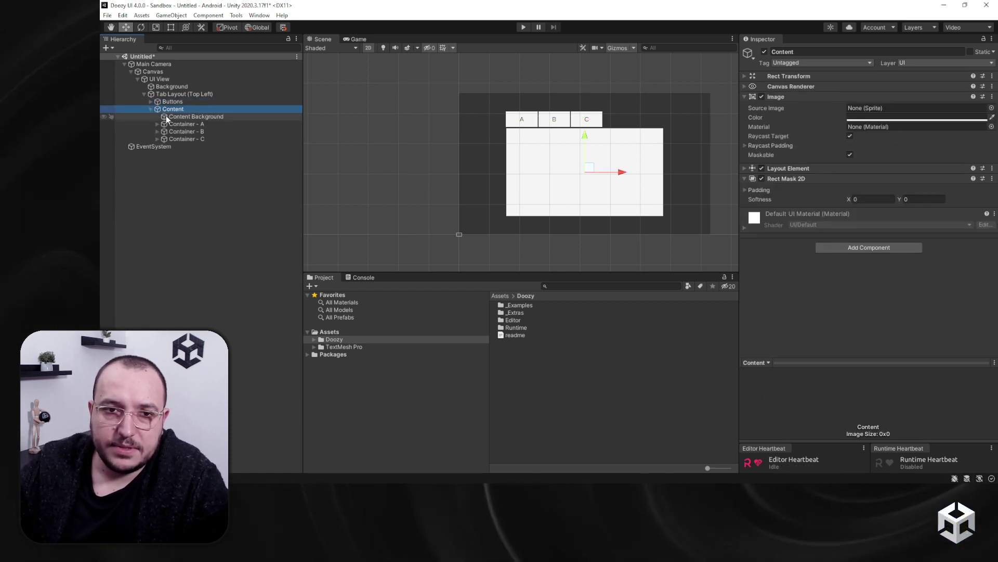
click(182, 124)
click(182, 139)
click(180, 131)
click(176, 125)
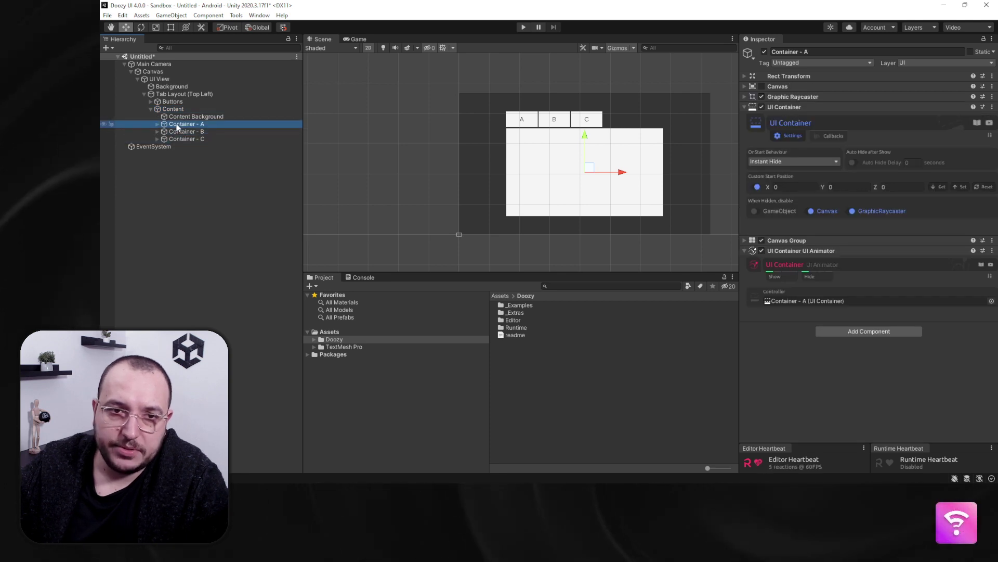
Step: Enter play mode, switch through tabs B, C, B and A, and preview hiding Container - A
click(529, 26)
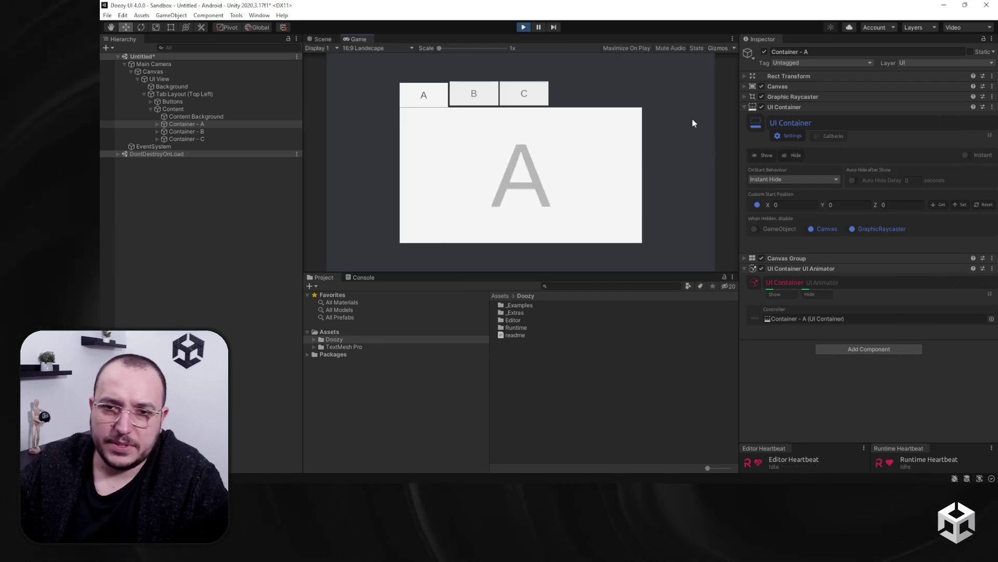
click(454, 92)
click(524, 95)
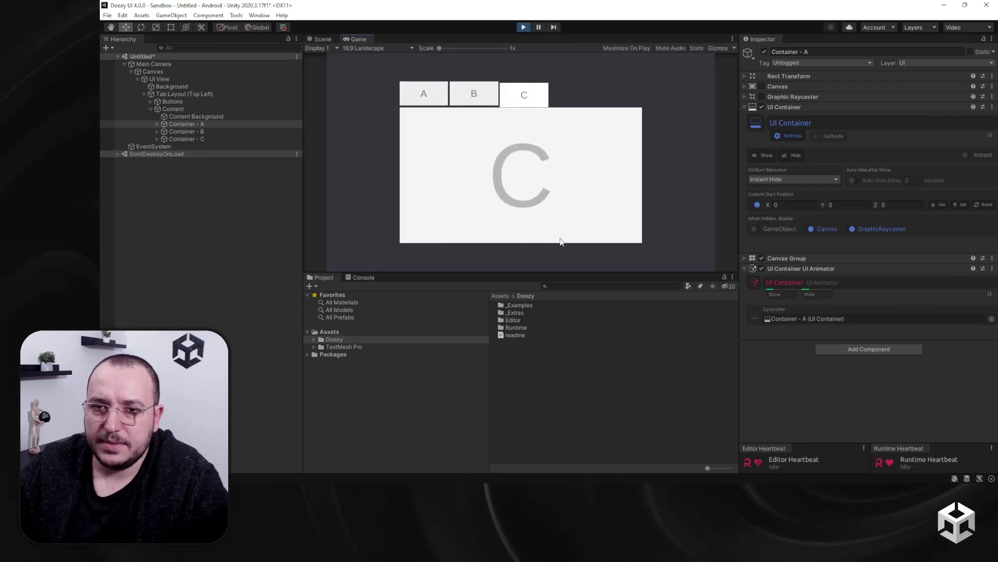
click(490, 98)
click(428, 93)
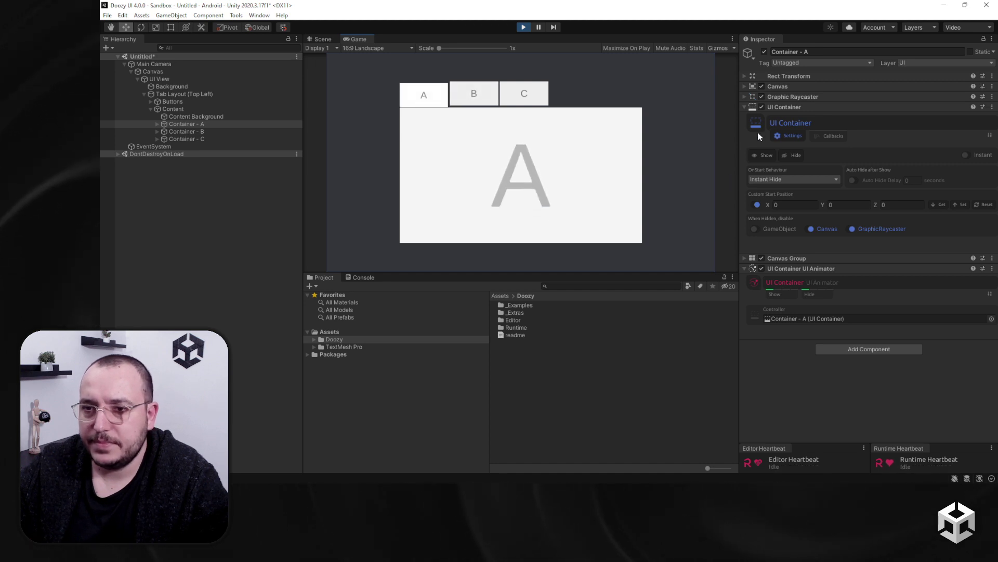
click(796, 155)
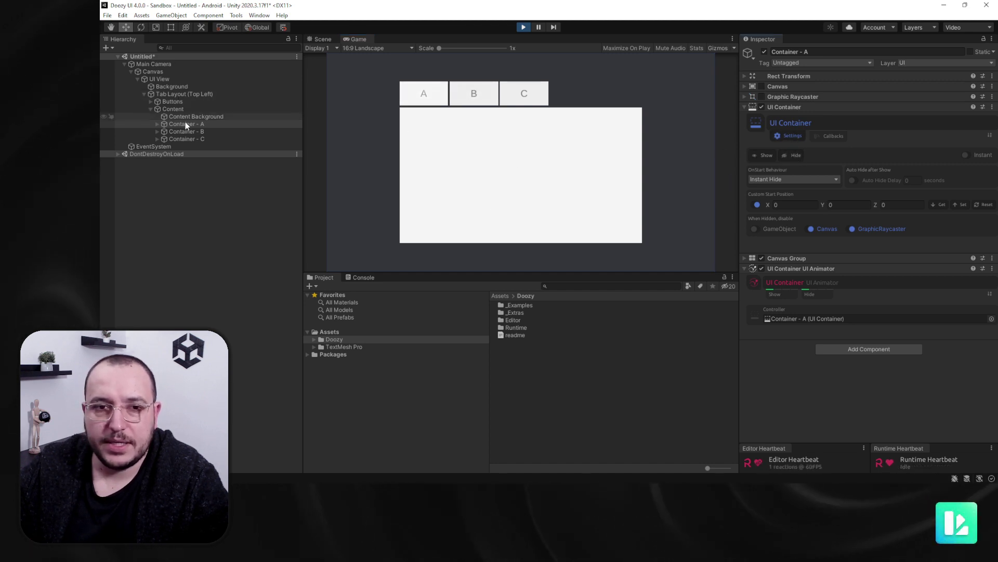
Step: Preview hiding and showing the UI View twice, switching to tab B after the first run and tab C after the second
click(173, 79)
click(798, 167)
click(772, 166)
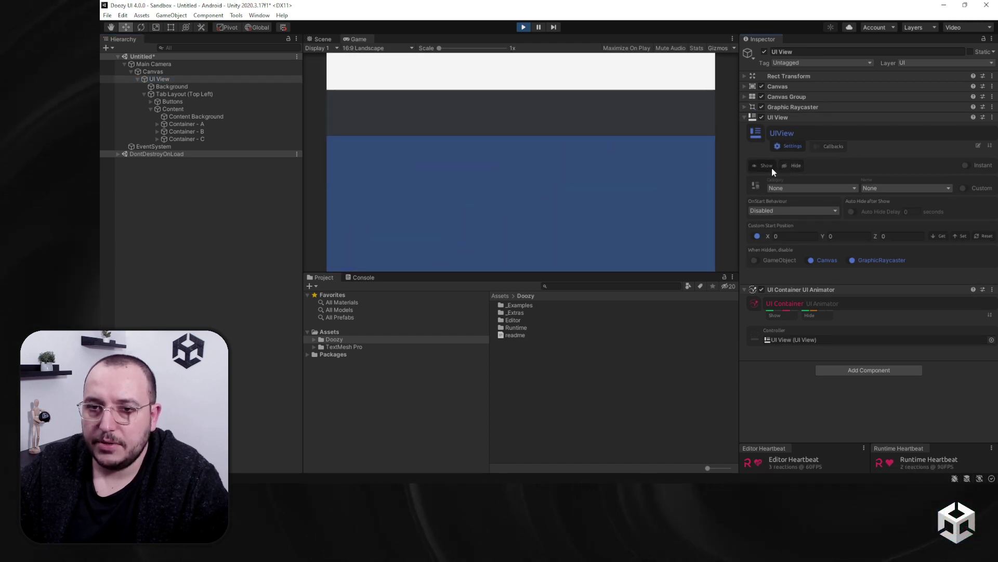
click(473, 94)
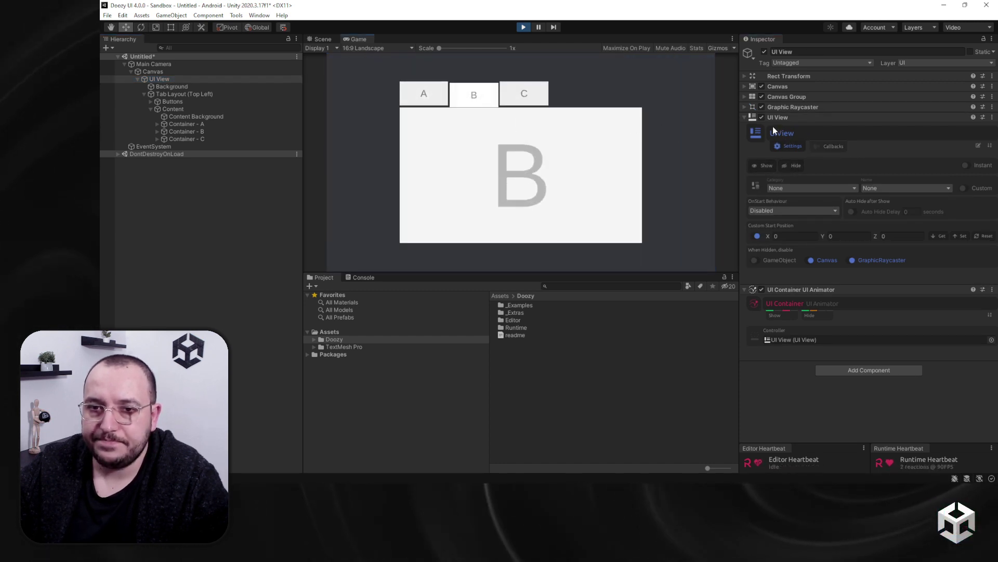
click(791, 166)
click(761, 166)
click(541, 97)
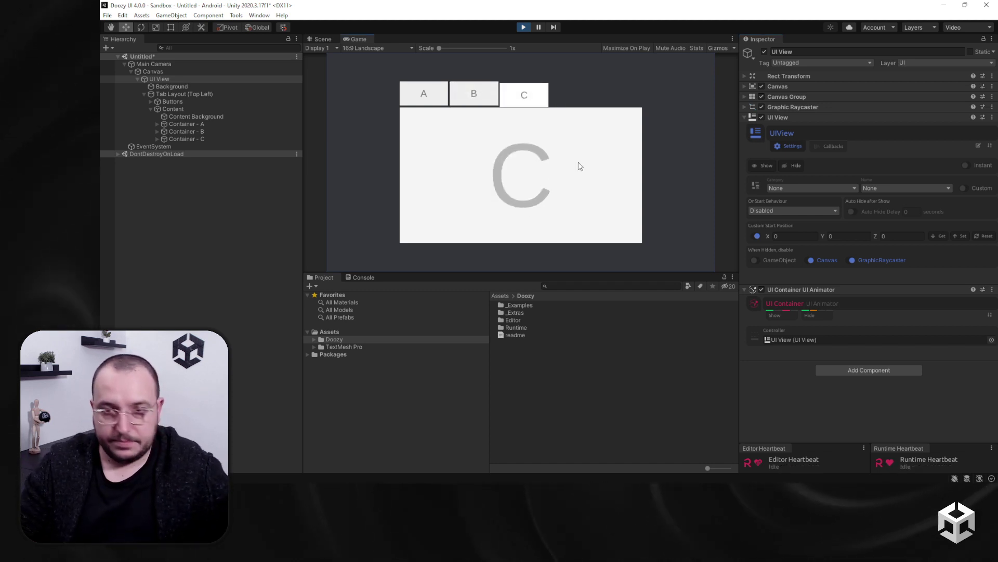
Step: Test moving back and forth between tabs A, B and C using directional navigation combined with pointer selection
key(Left)
key(Left)
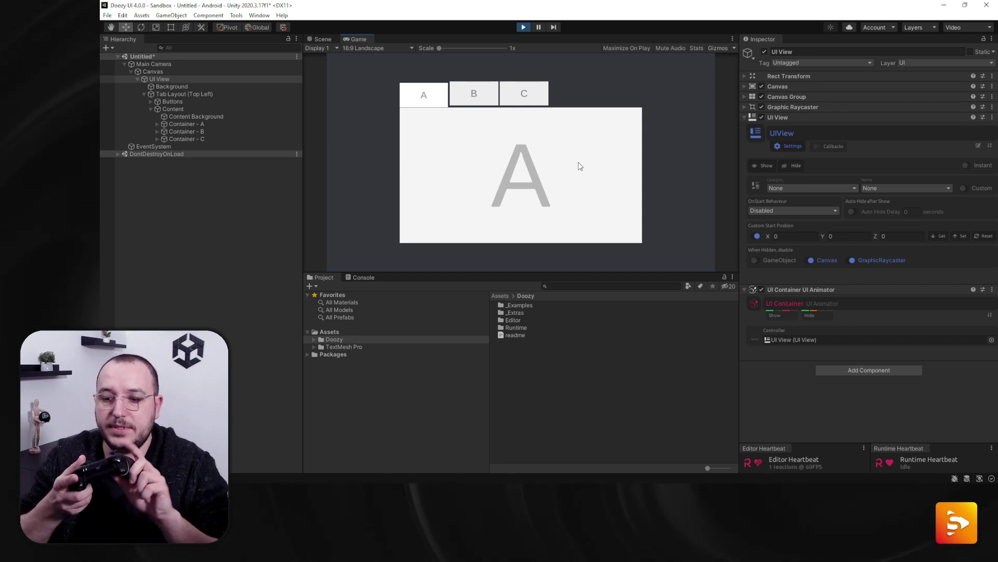
key(Right)
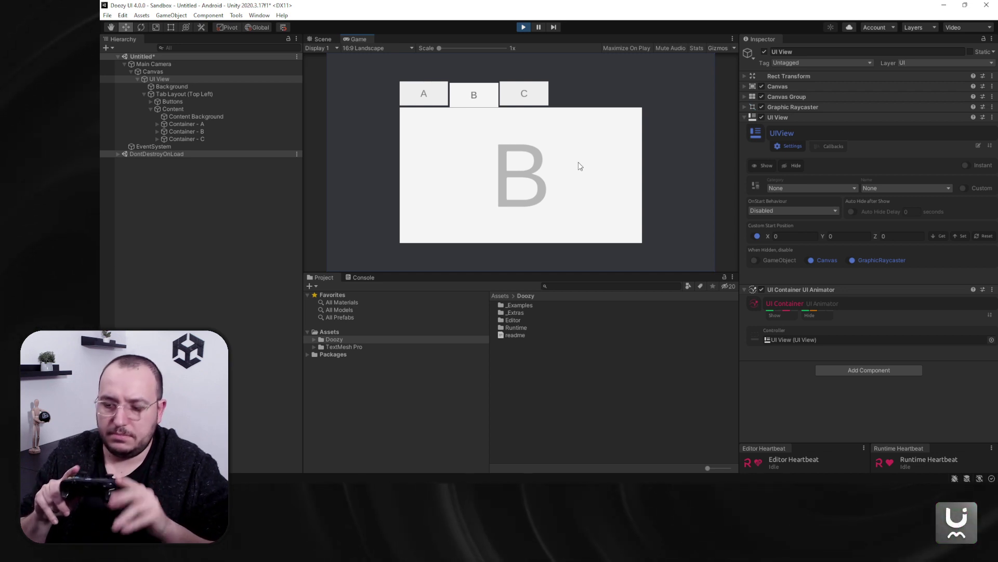
click(533, 106)
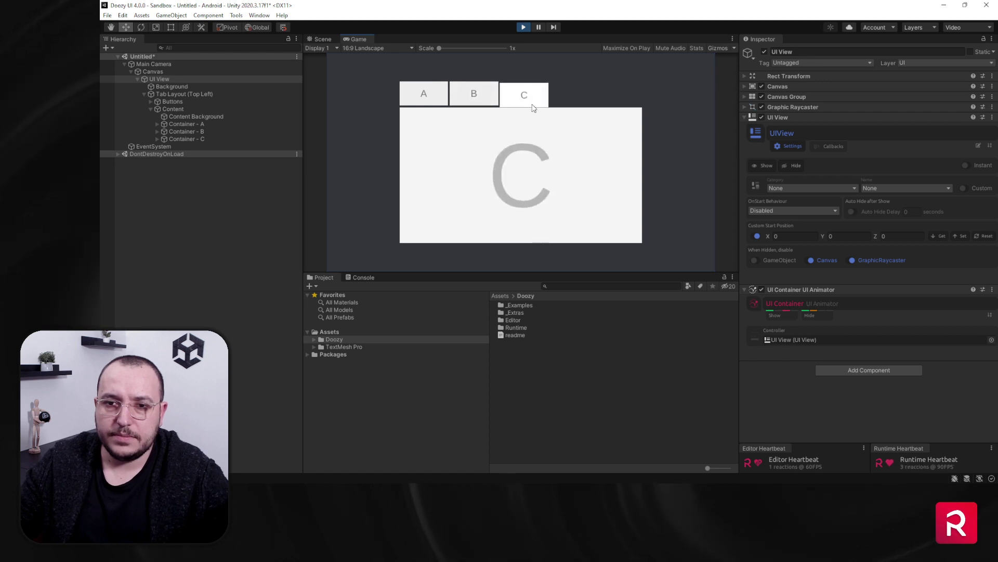
key(Left)
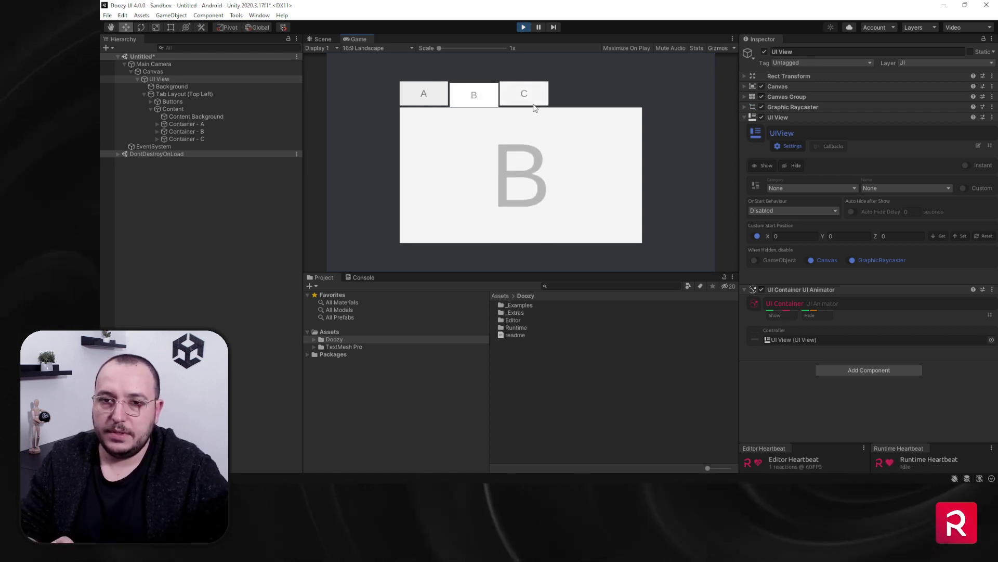
key(Left)
key(Right)
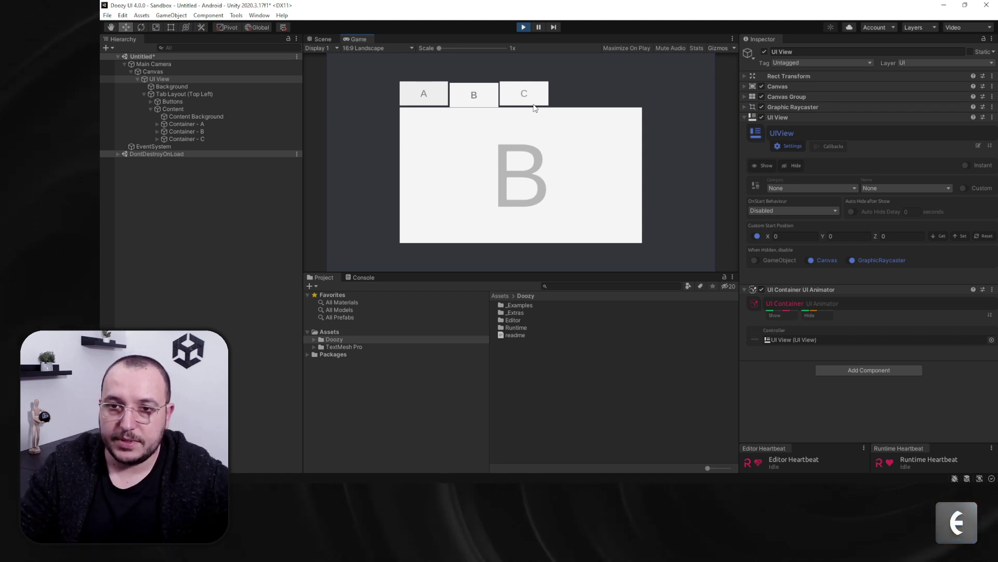
click(534, 106)
click(534, 106)
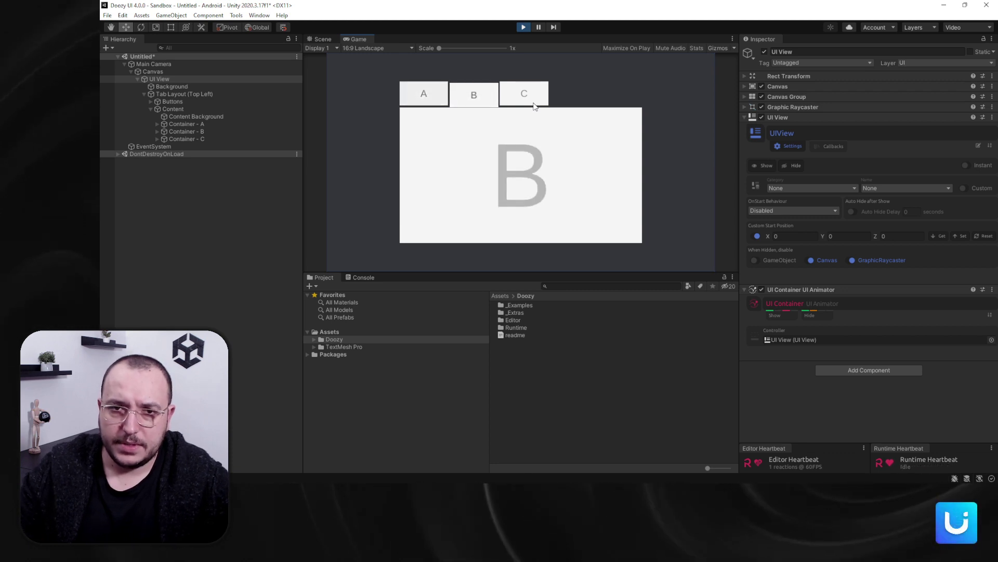
Step: Inspect the Buttons toggle group's navigation settings and the navigation links between the tabs in the Scene view
click(159, 102)
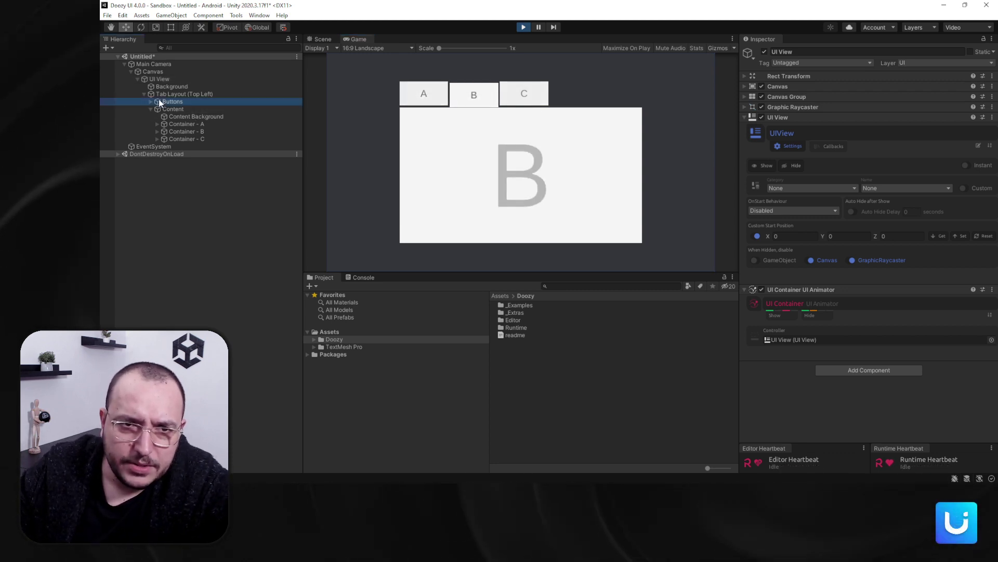
click(875, 207)
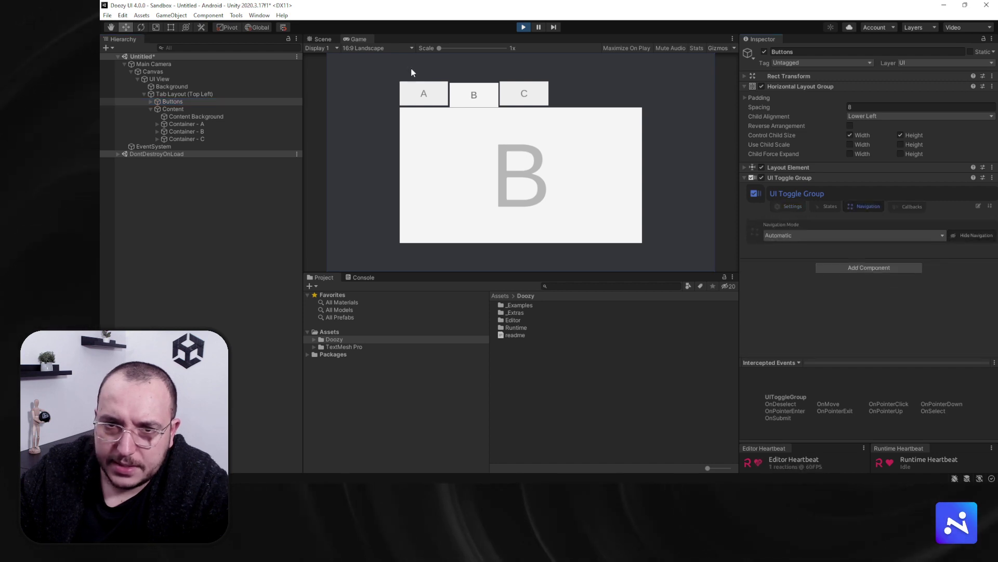
click(322, 40)
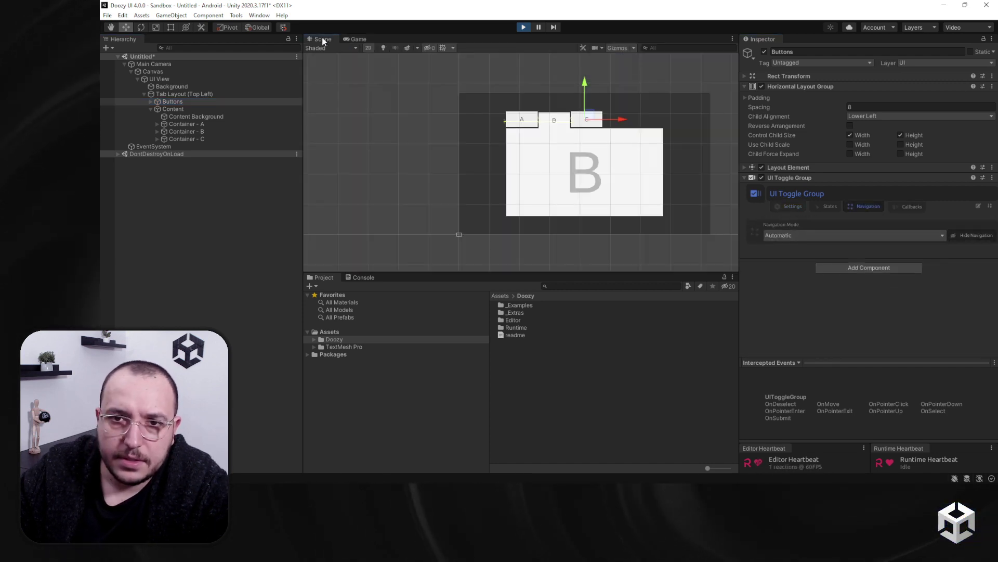
scroll(572, 122, up, 5)
scroll(474, 104, down, 2)
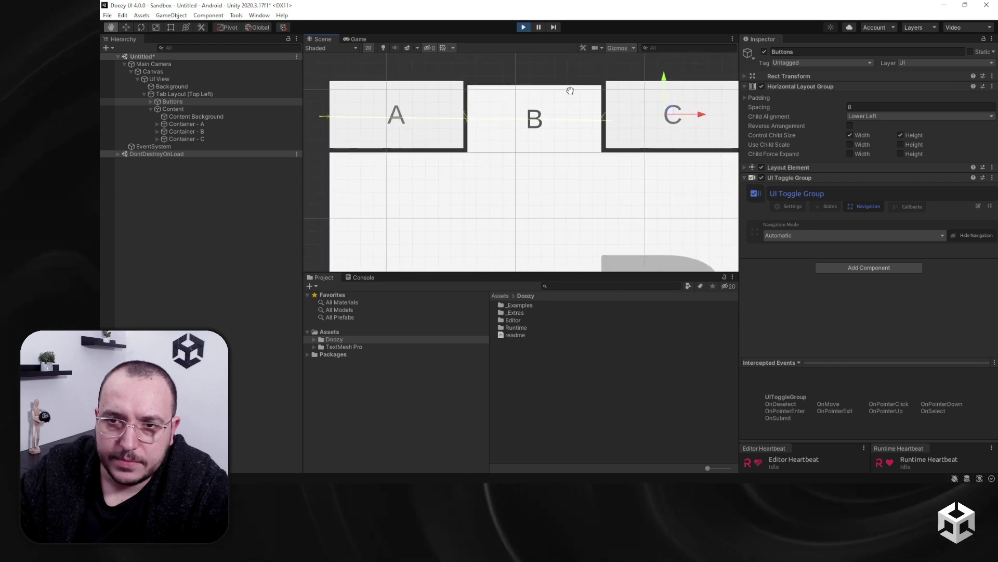
scroll(572, 147, up, 5)
key(w)
scroll(573, 150, down, 3)
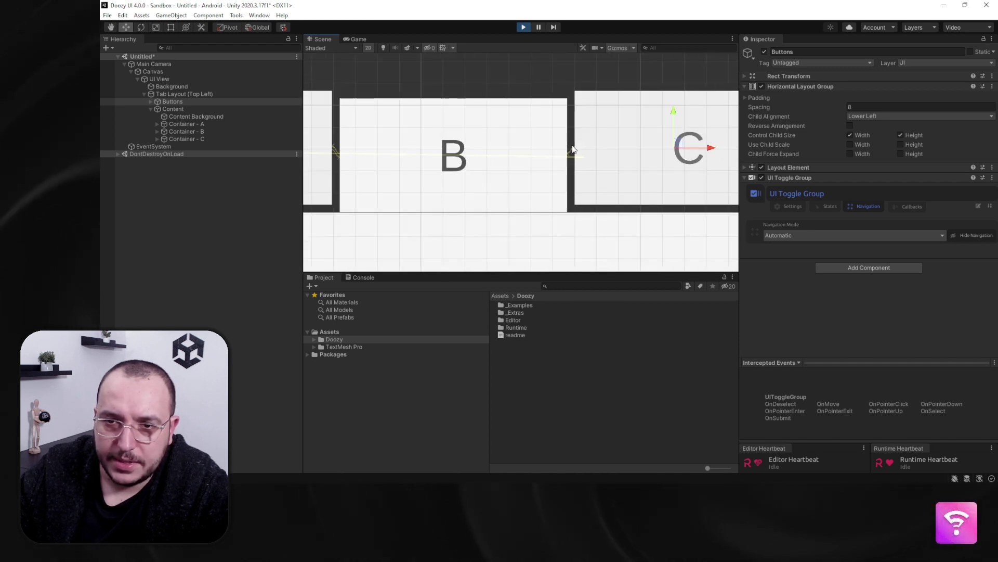
scroll(573, 149, down, 5)
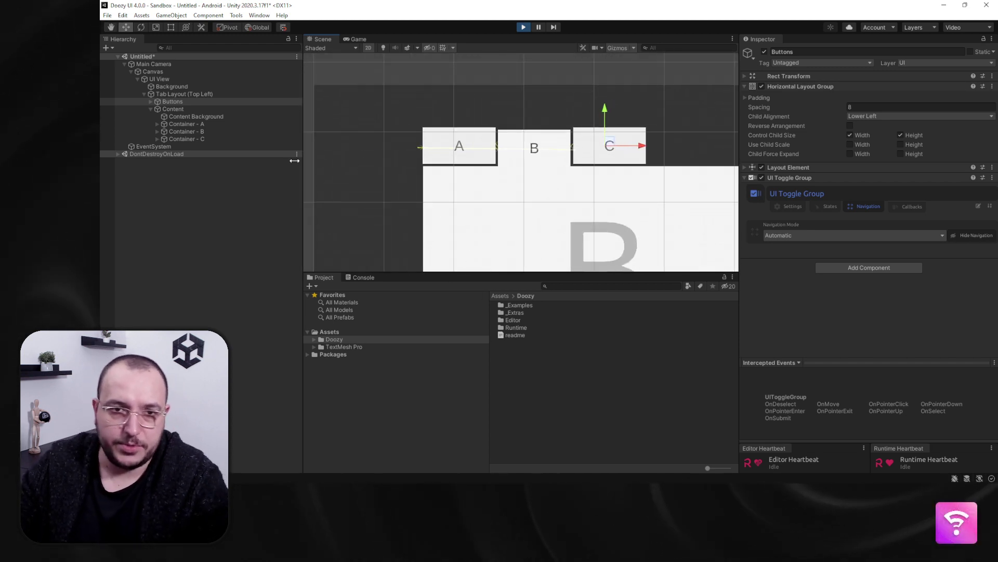
Step: Stop play mode and delete the Top Left tab layout and the UI View from the Canvas
click(523, 27)
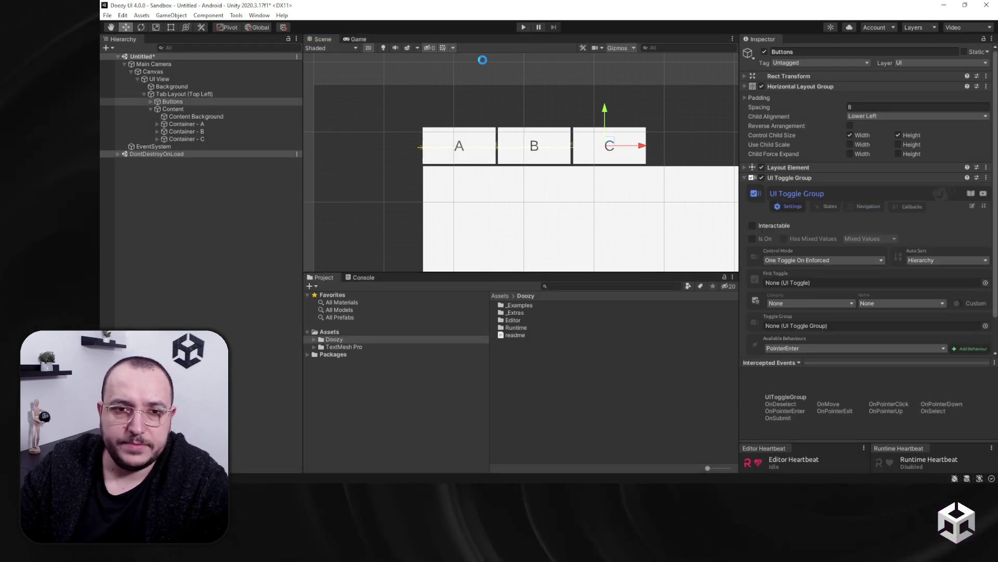
click(171, 95)
key(Delete)
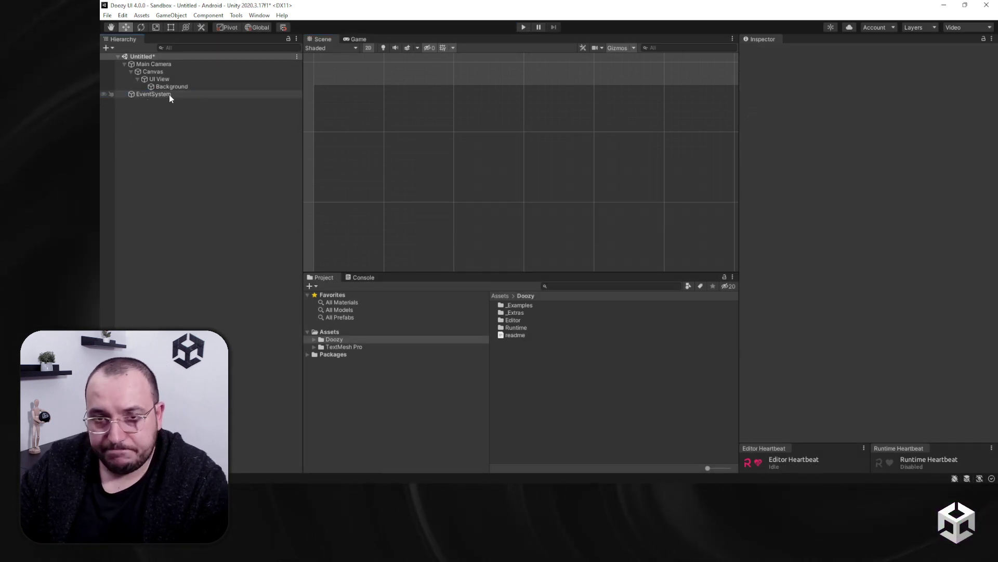
click(154, 87)
click(142, 78)
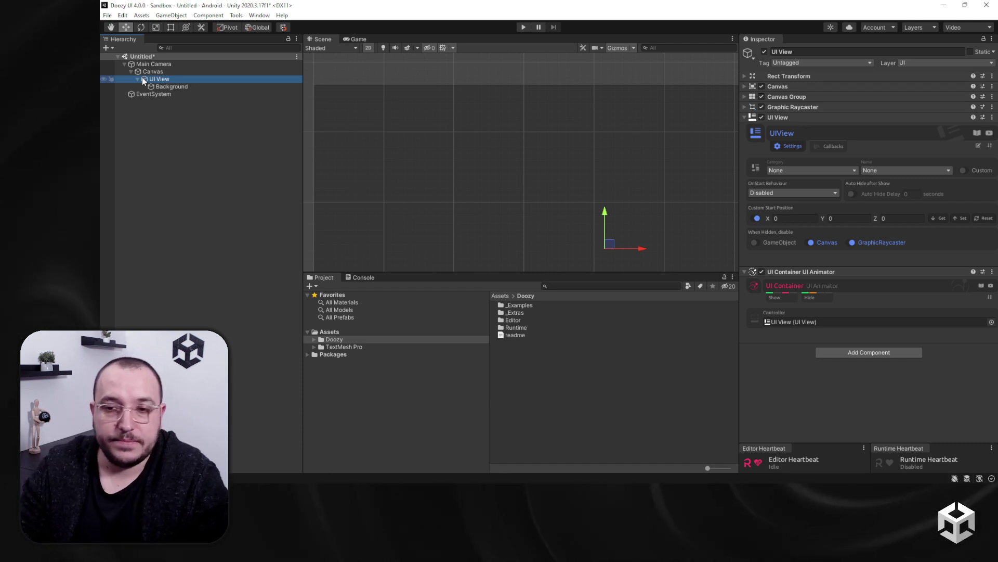
key(Delete)
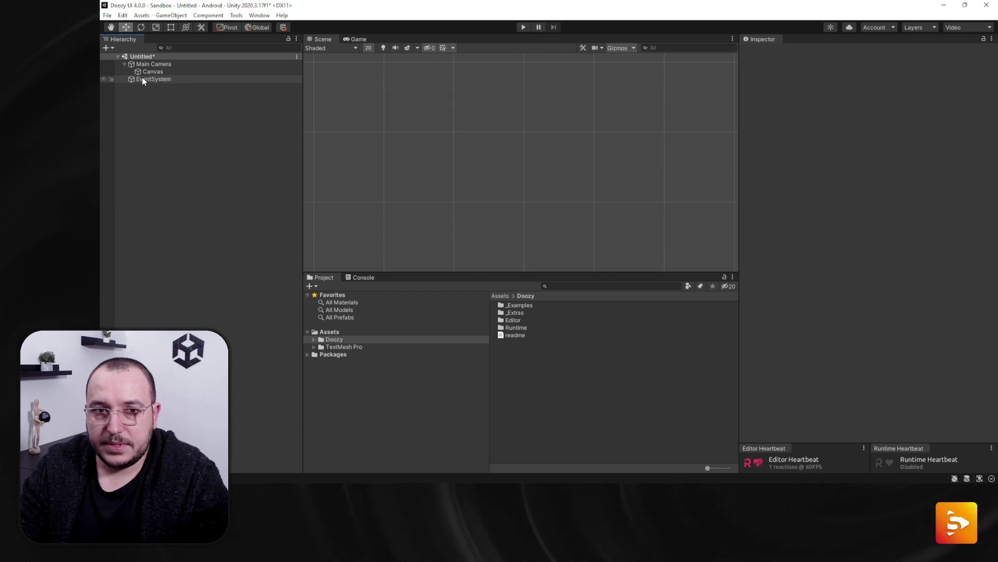